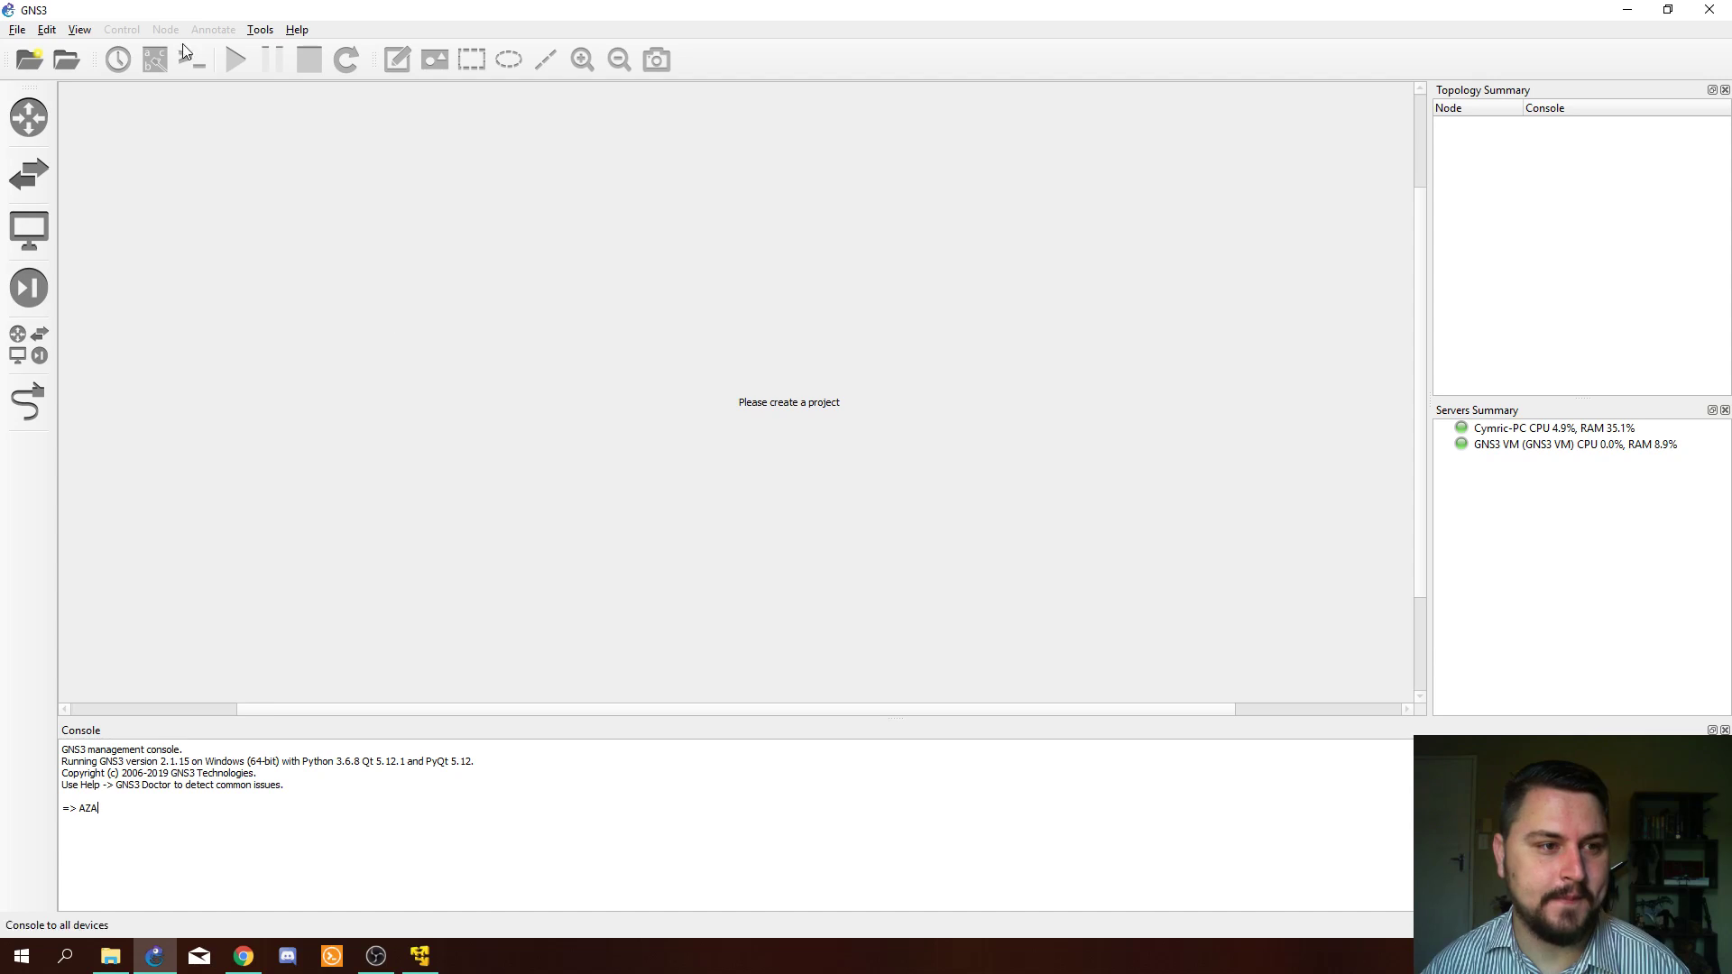
Step: Create a new blank project named CIsco_VRRP
{"action": "left_click", "coordinate": [32, 59]}
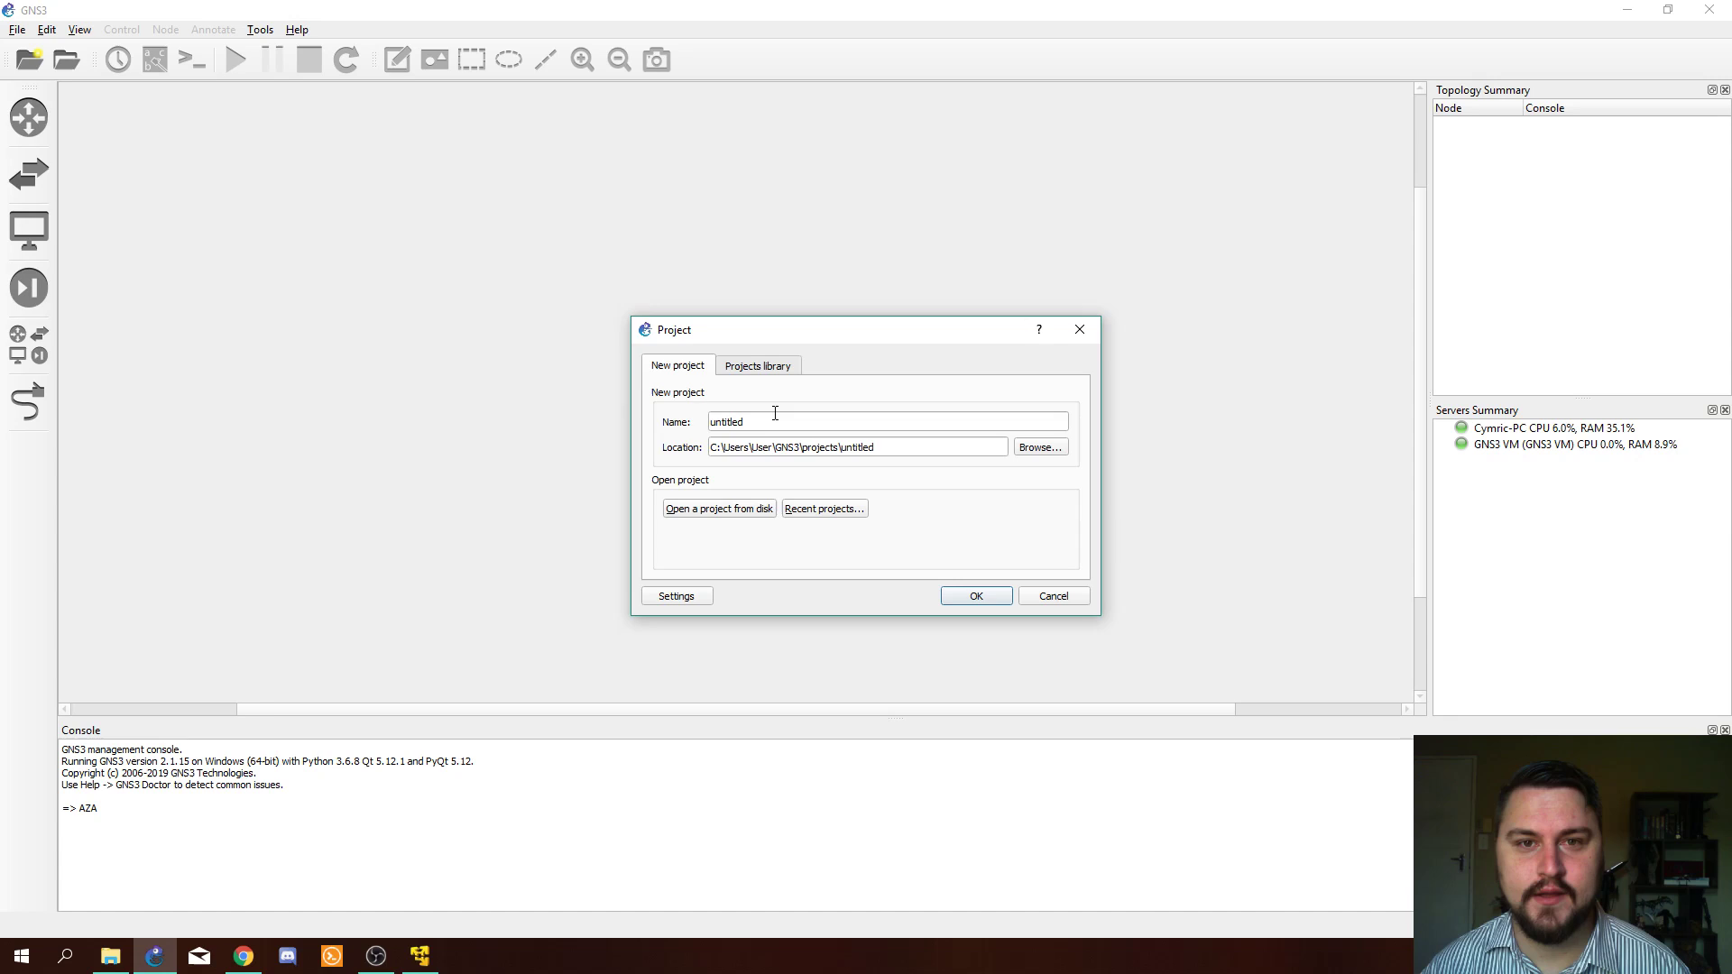
{"action": "double_click", "coordinate": [776, 420]}
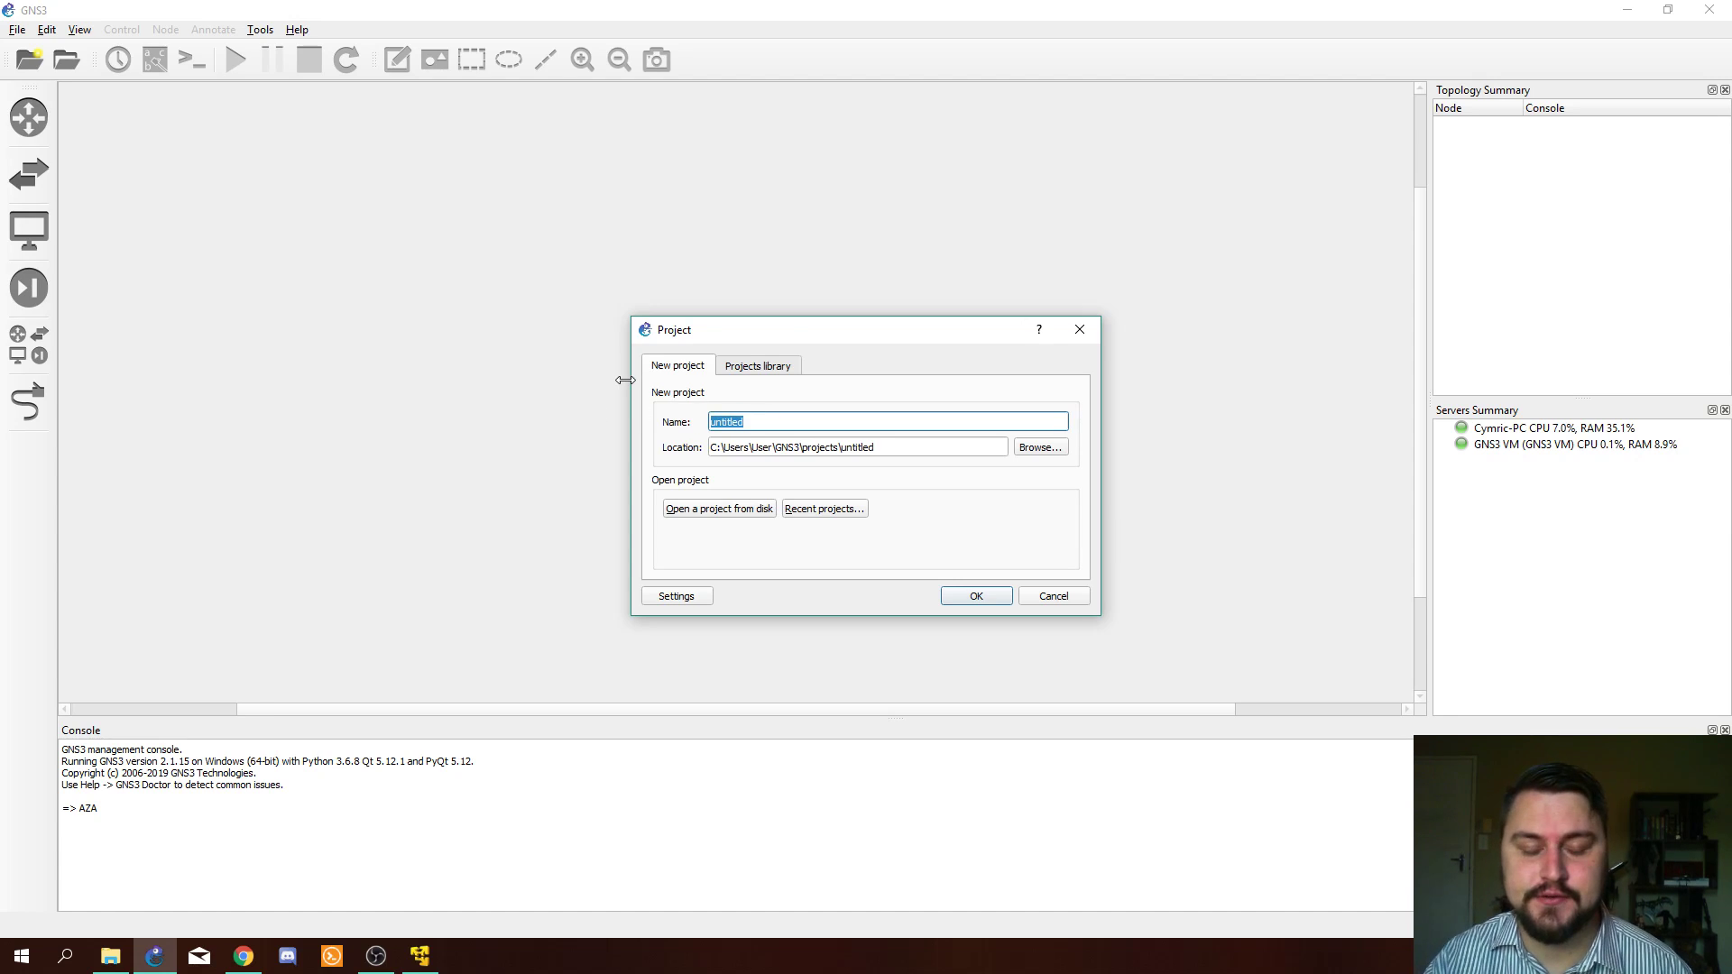
{"action": "type", "text": "CIsco_VR"}
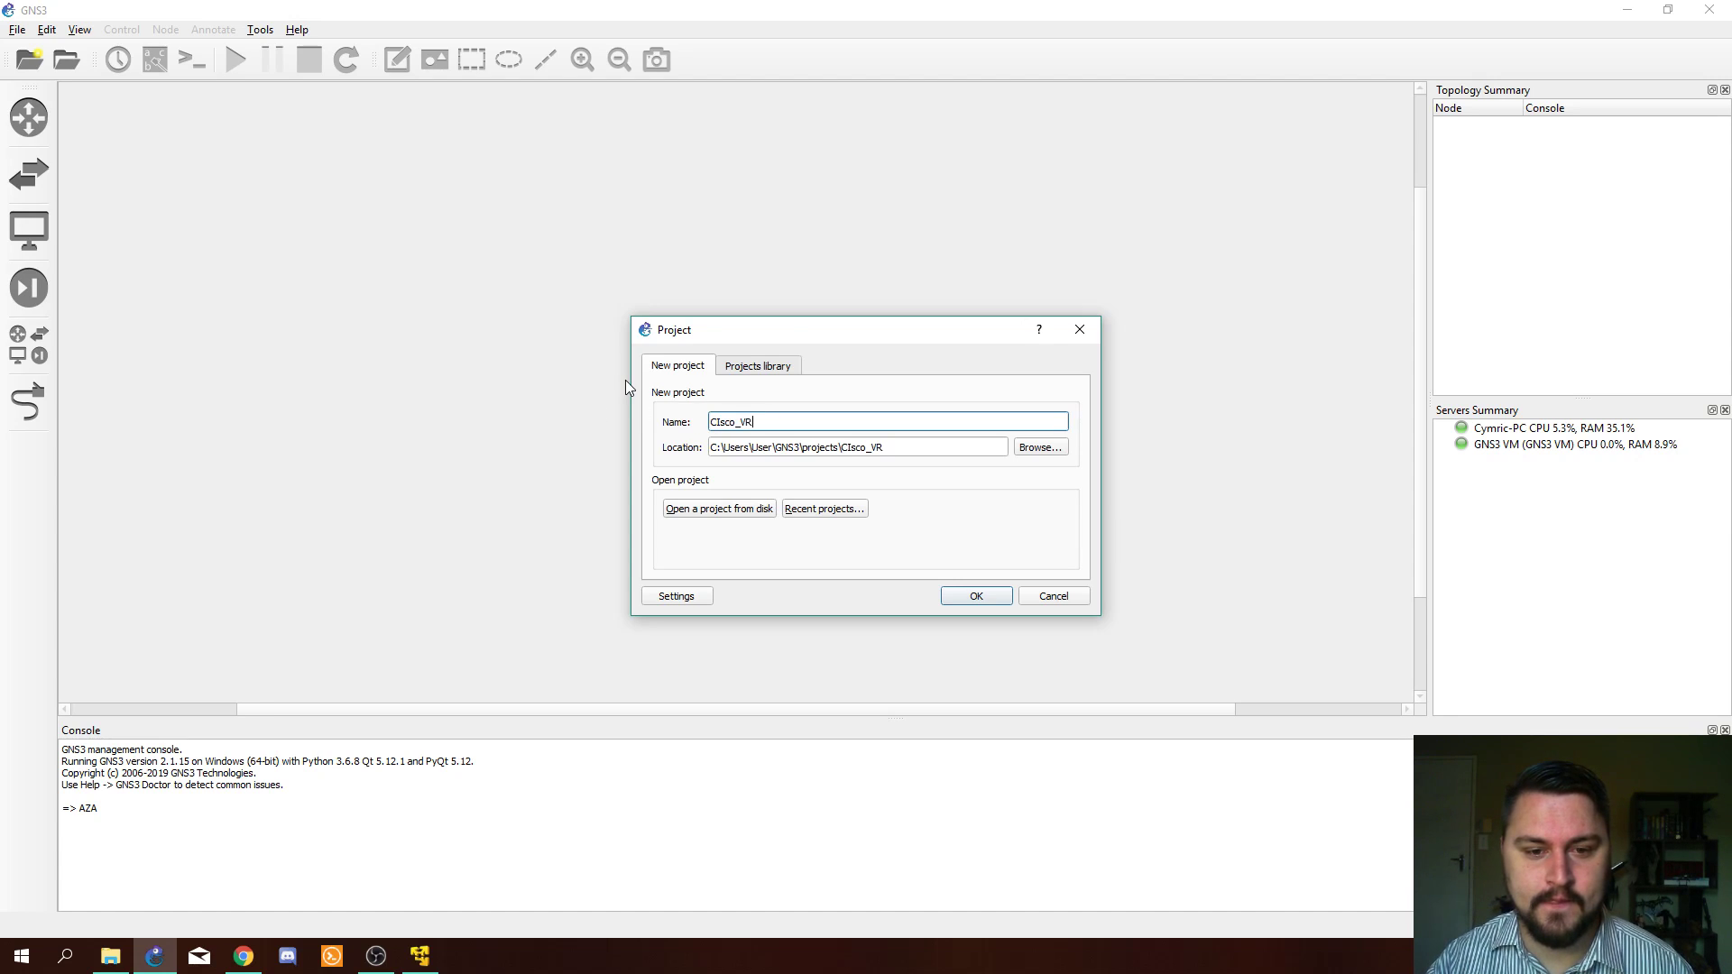
{"action": "type", "text": "RP"}
{"action": "key", "text": "Return"}
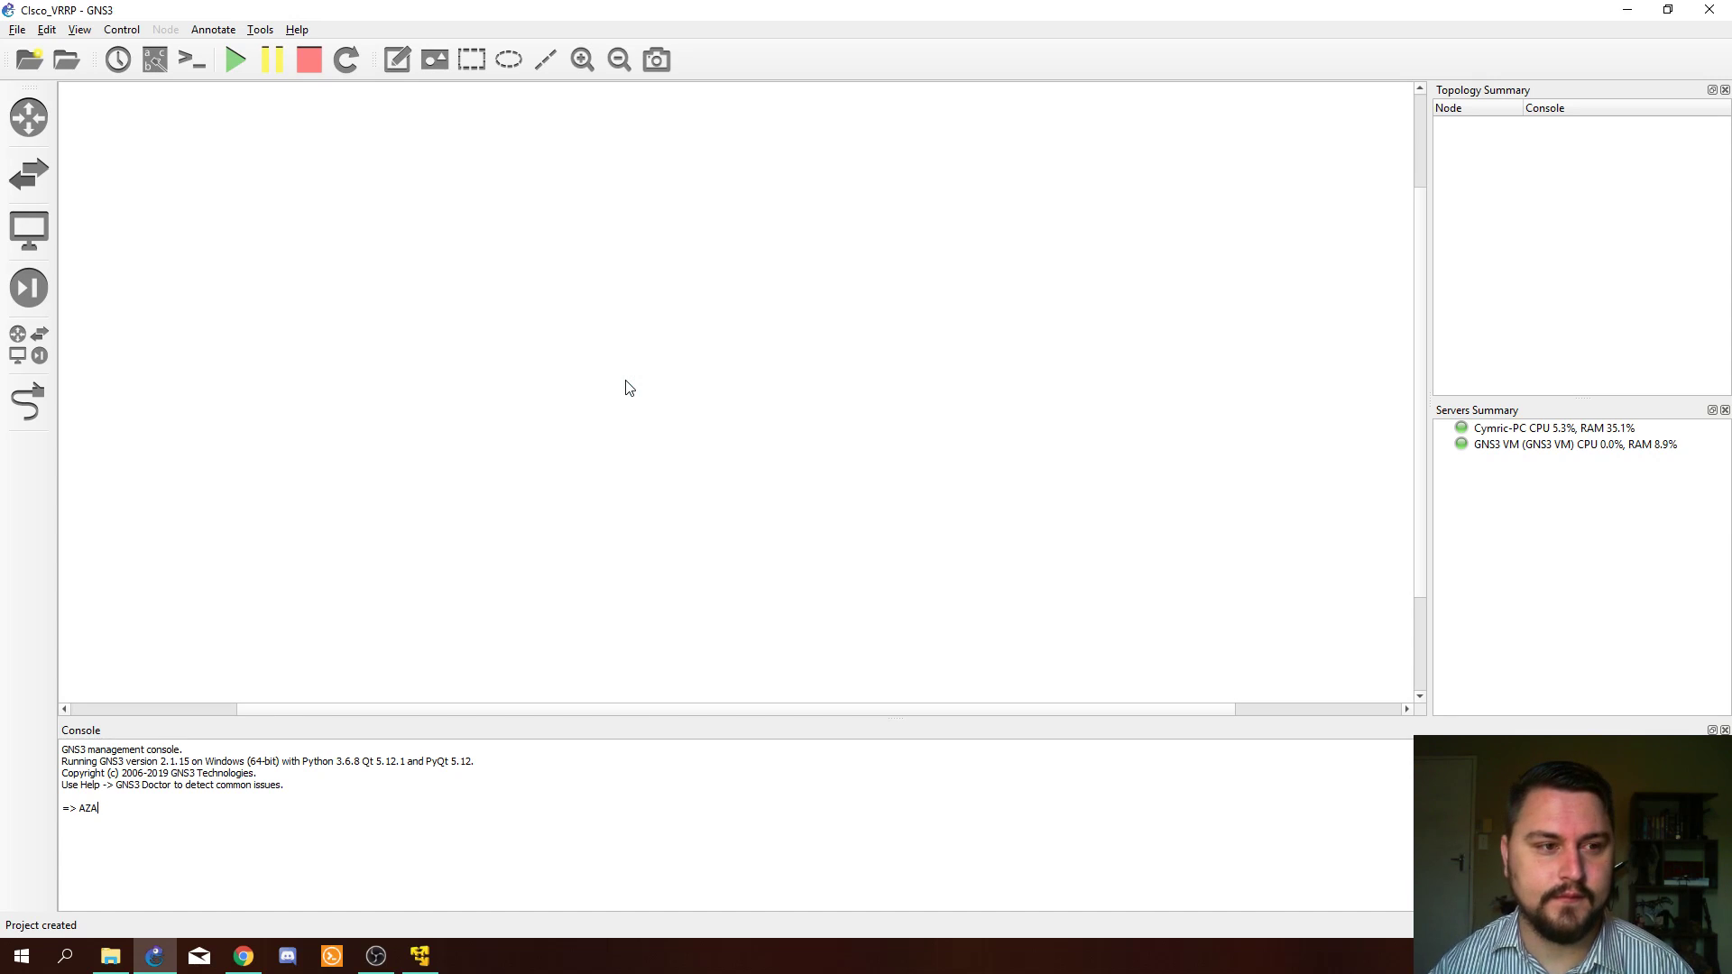
Step: Place two Cisco IOSv 15.6(1)T routers side by side on the canvas
{"action": "left_click", "coordinate": [36, 137]}
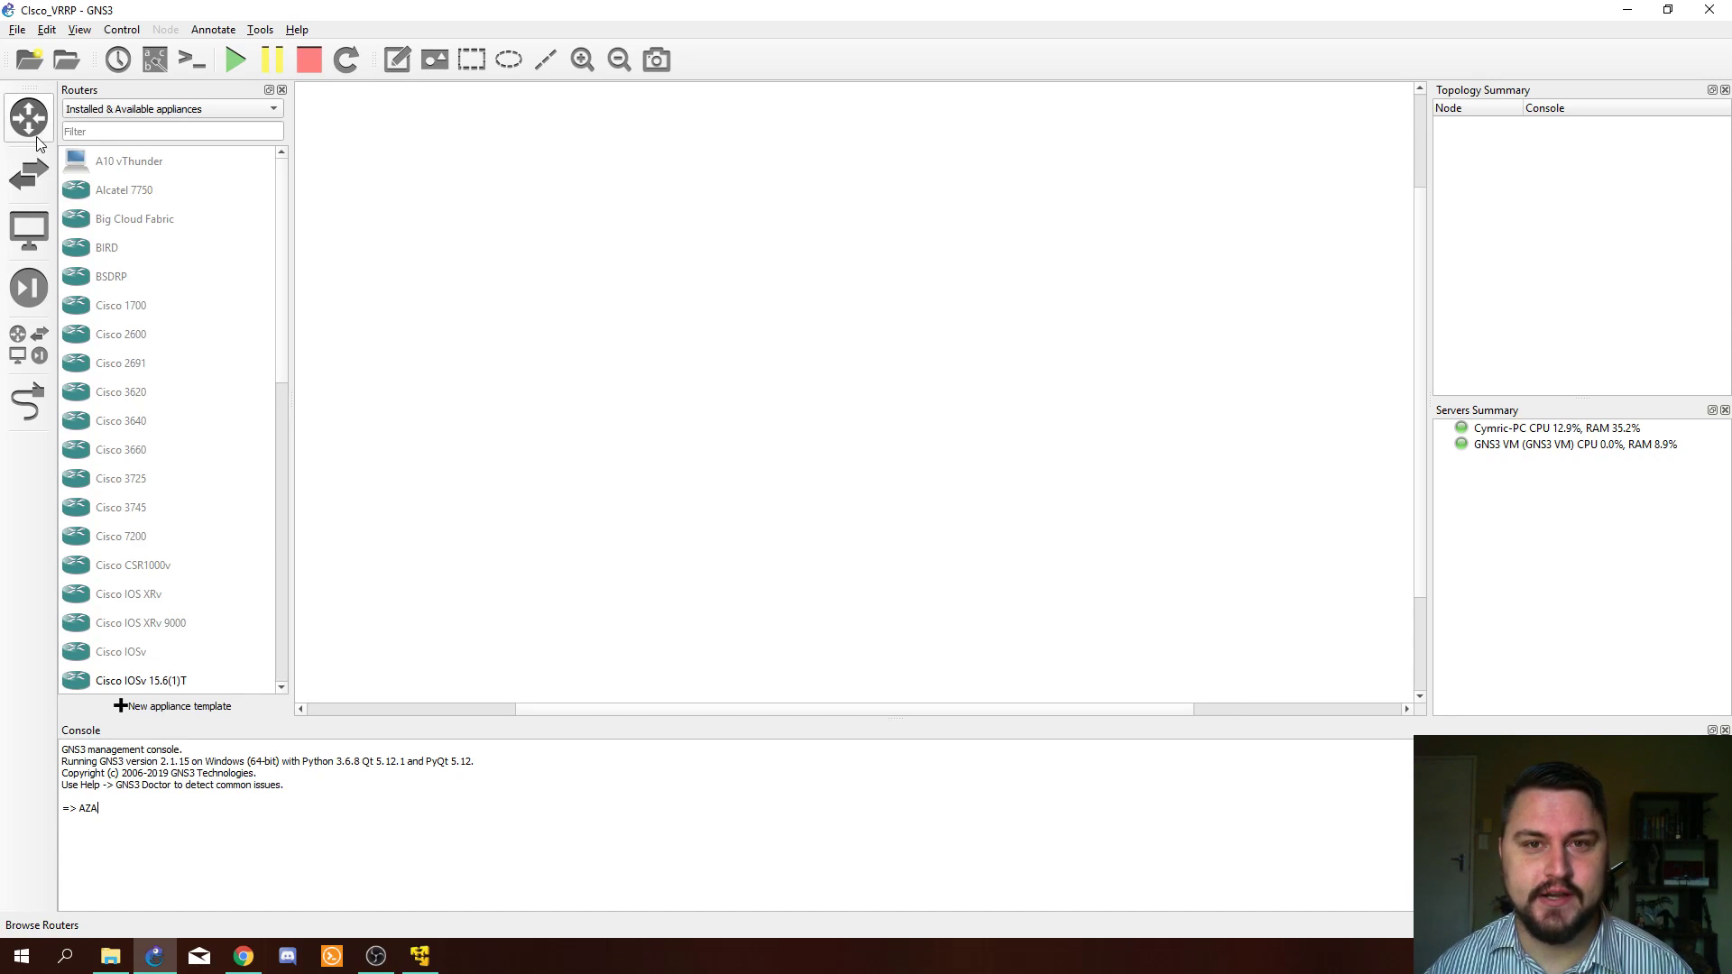
{"action": "scroll", "coordinate": [174, 282], "scroll_direction": "down", "scroll_amount": 1}
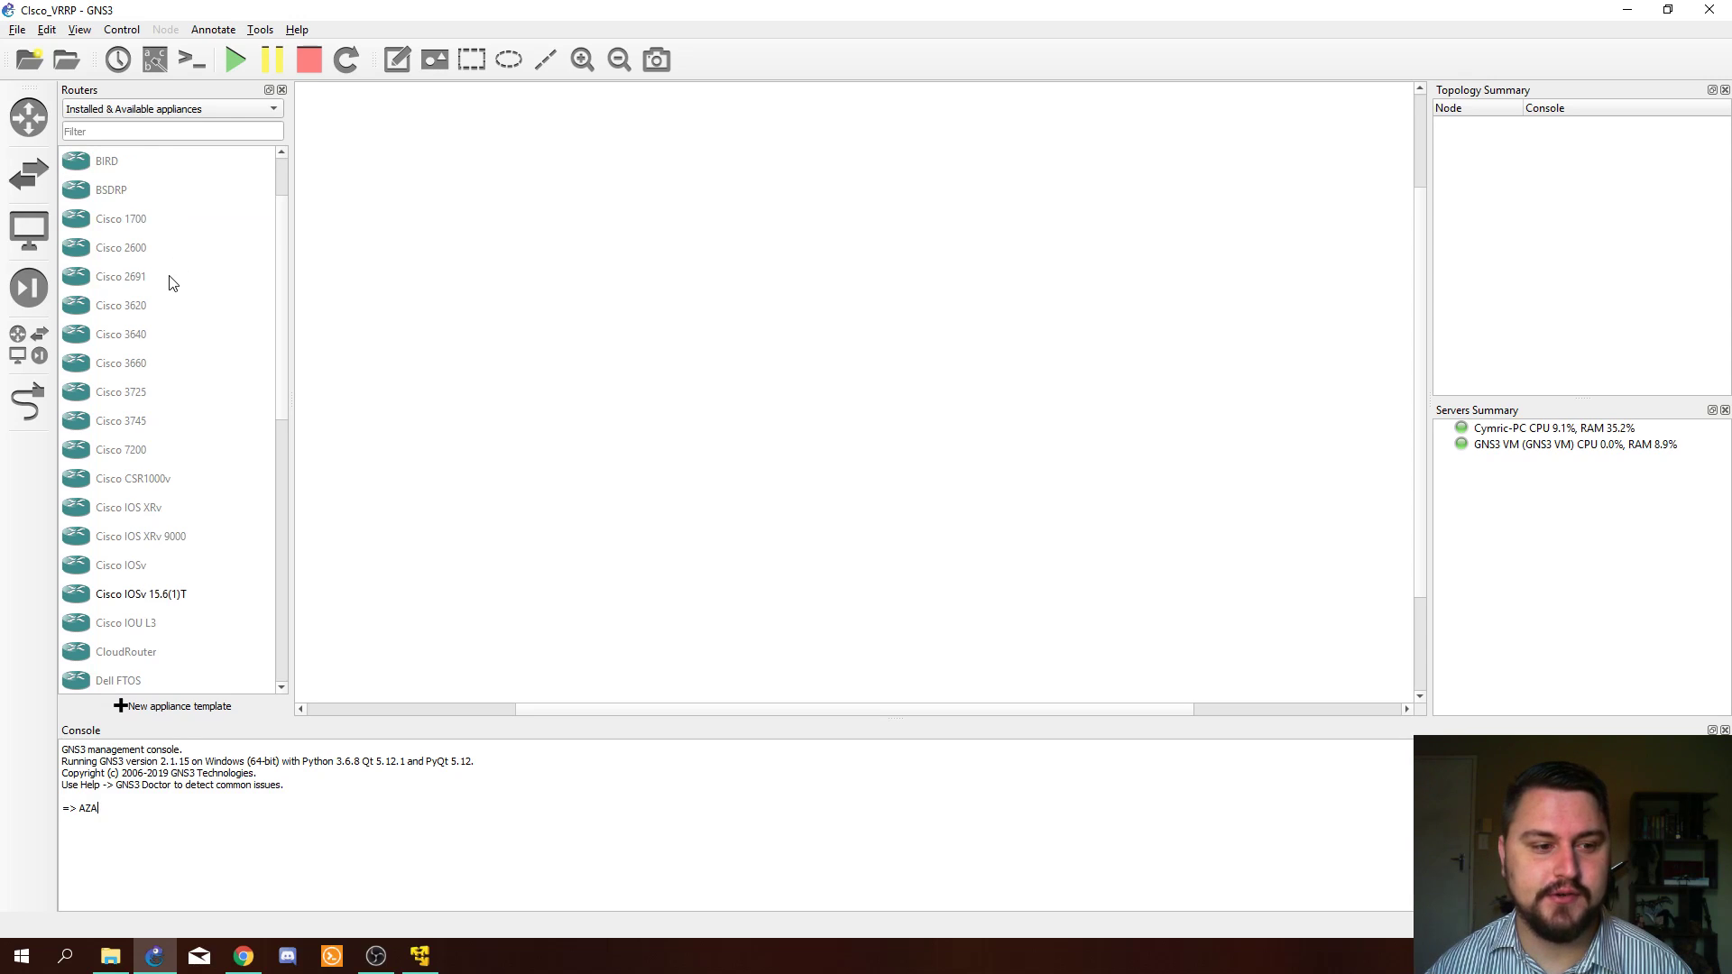
{"action": "scroll", "coordinate": [172, 298], "scroll_direction": "down", "scroll_amount": 1}
{"action": "left_click_drag", "start_coordinate": [175, 503], "coordinate": [794, 311]}
{"action": "left_click_drag", "start_coordinate": [144, 510], "coordinate": [1051, 347]}
{"action": "left_click_drag", "start_coordinate": [838, 323], "coordinate": [754, 341]}
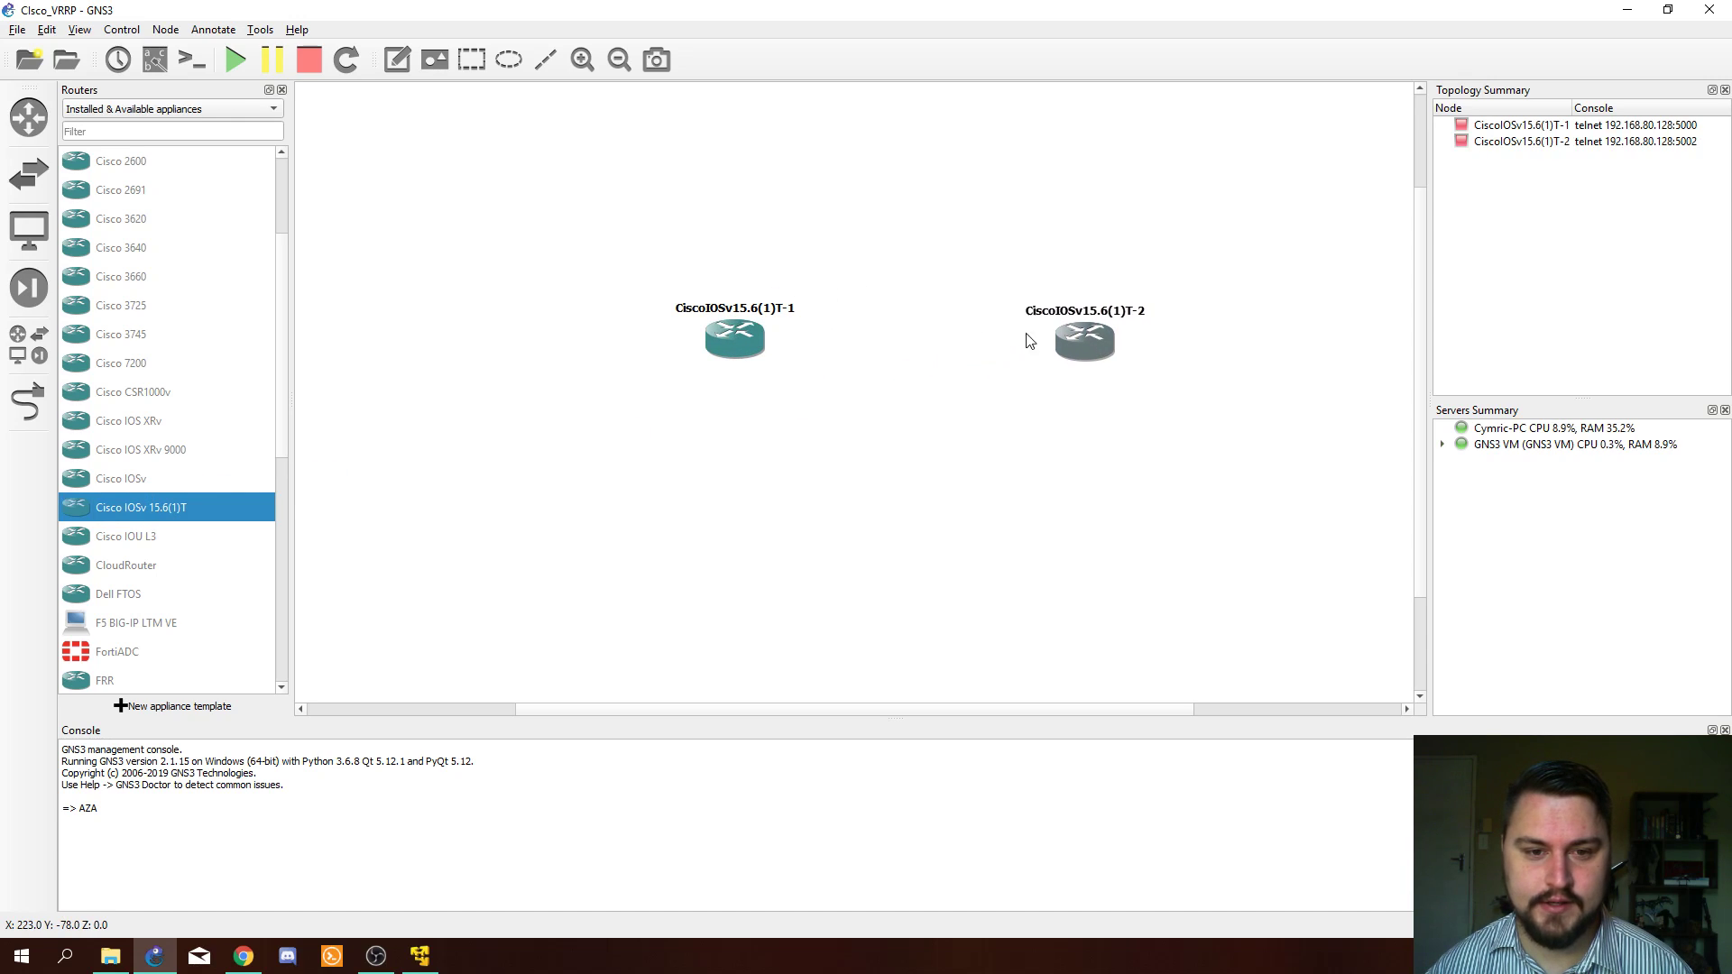
Step: Rename the left router R1 and the right router R2
{"action": "double_click", "coordinate": [780, 309]}
{"action": "type", "text": "R1"}
{"action": "key", "text": "Return"}
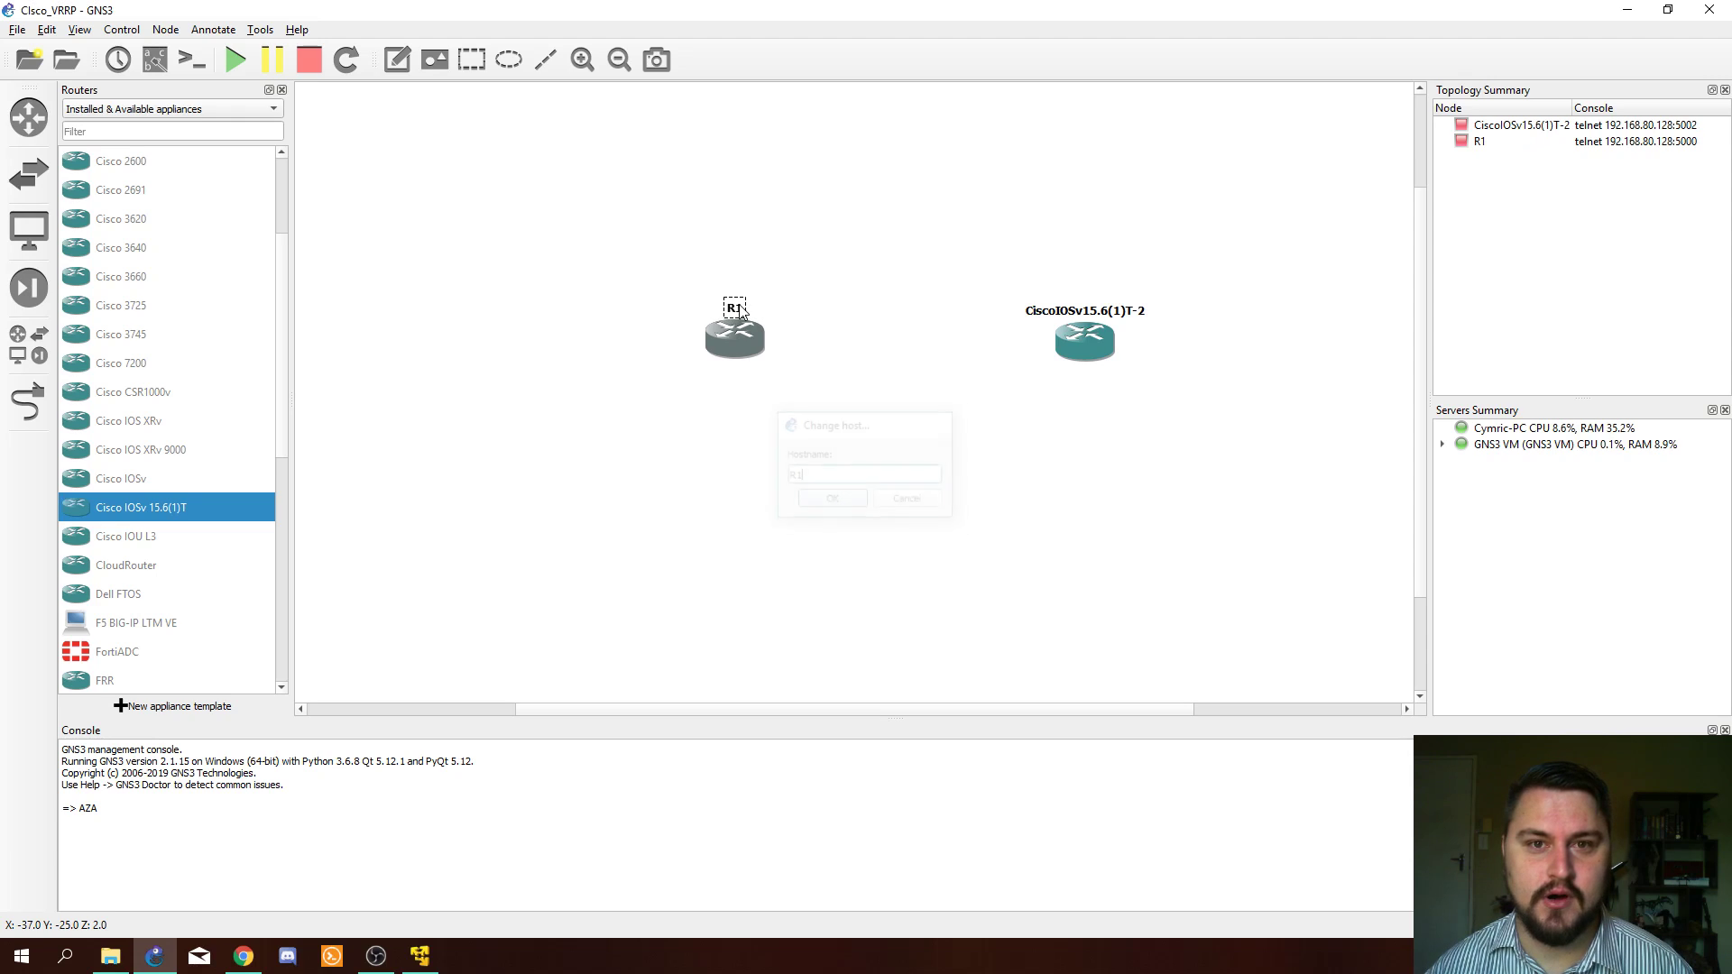
{"action": "double_click", "coordinate": [1081, 310]}
{"action": "type", "text": "R"}
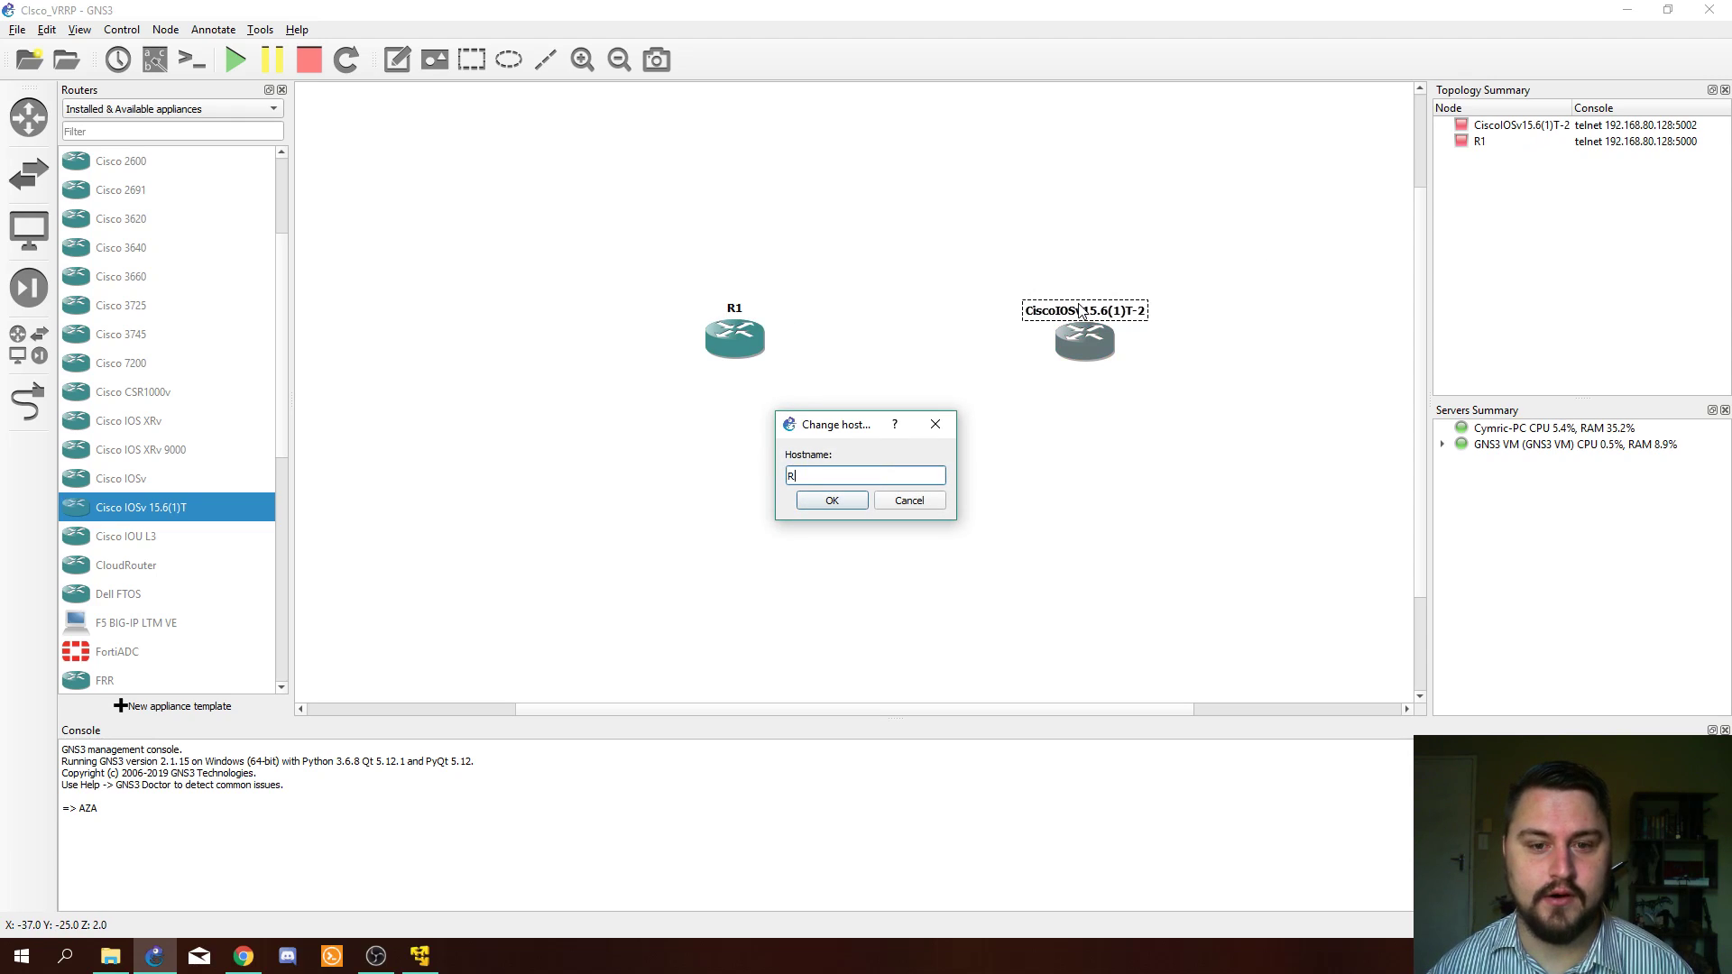
{"action": "type", "text": "2"}
{"action": "key", "text": "Return"}
{"action": "scroll", "coordinate": [226, 290], "scroll_direction": "down", "scroll_amount": 2}
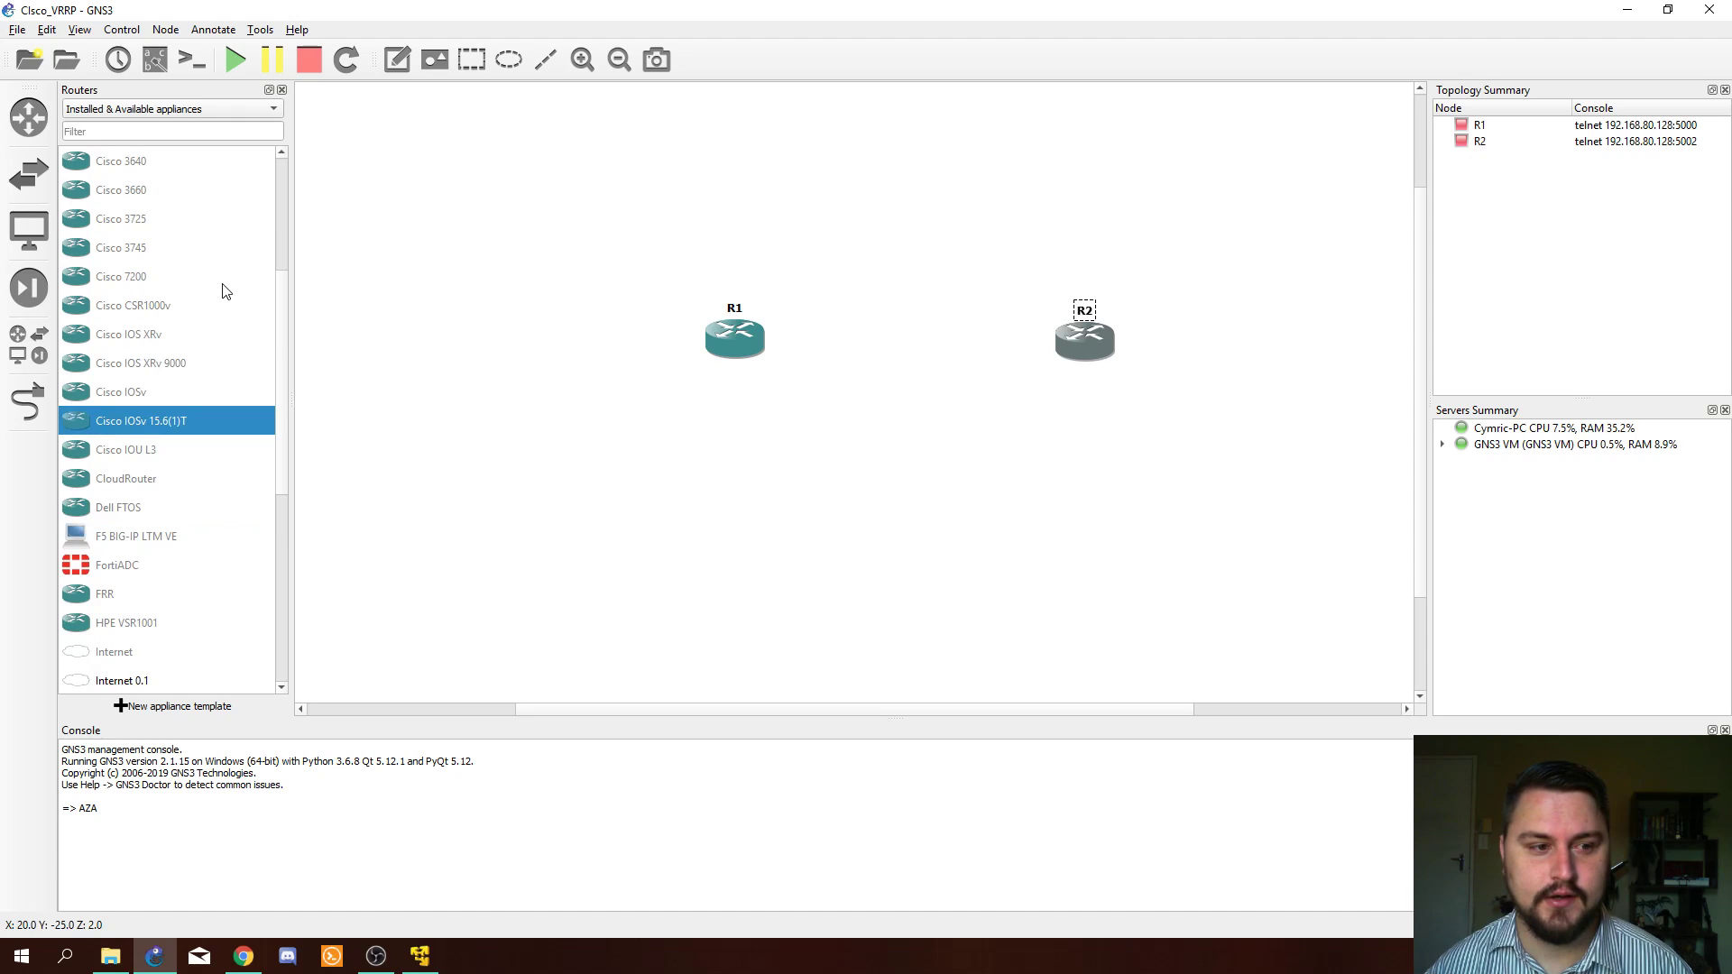
Step: Add a Cisco IOSvL2 switch below the routers and name it SW1
{"action": "scroll", "coordinate": [226, 291], "scroll_direction": "down", "scroll_amount": 1}
{"action": "scroll", "coordinate": [224, 287], "scroll_direction": "up", "scroll_amount": 4}
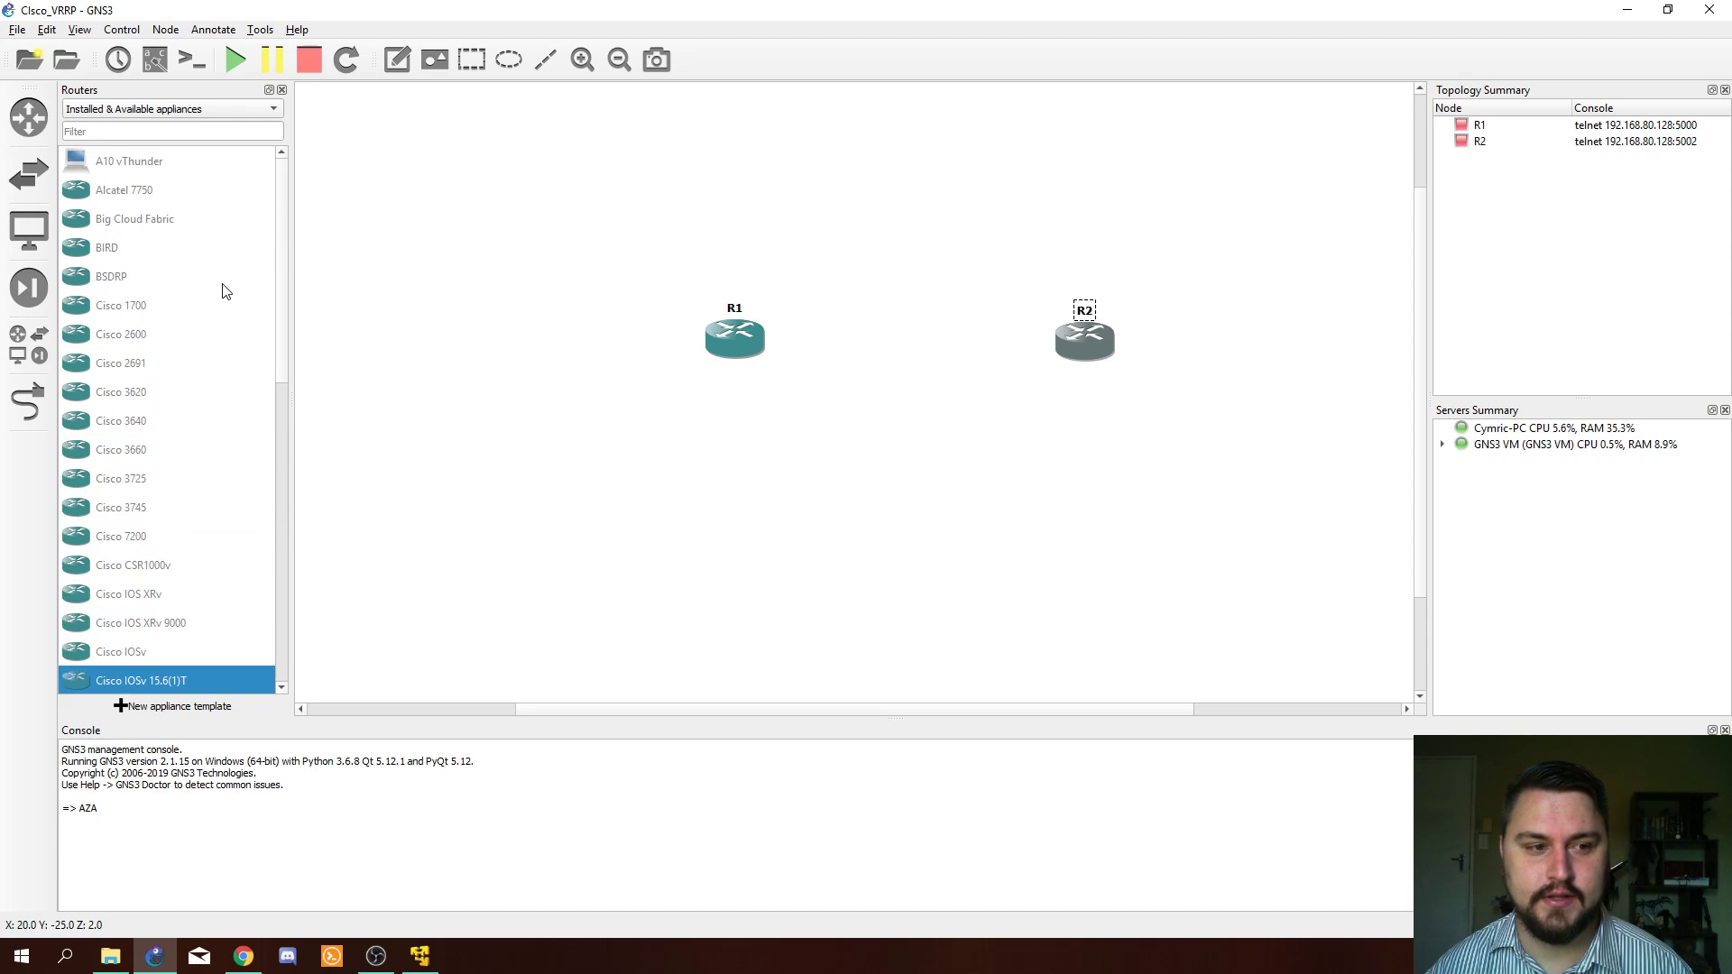
{"action": "left_click", "coordinate": [29, 178]}
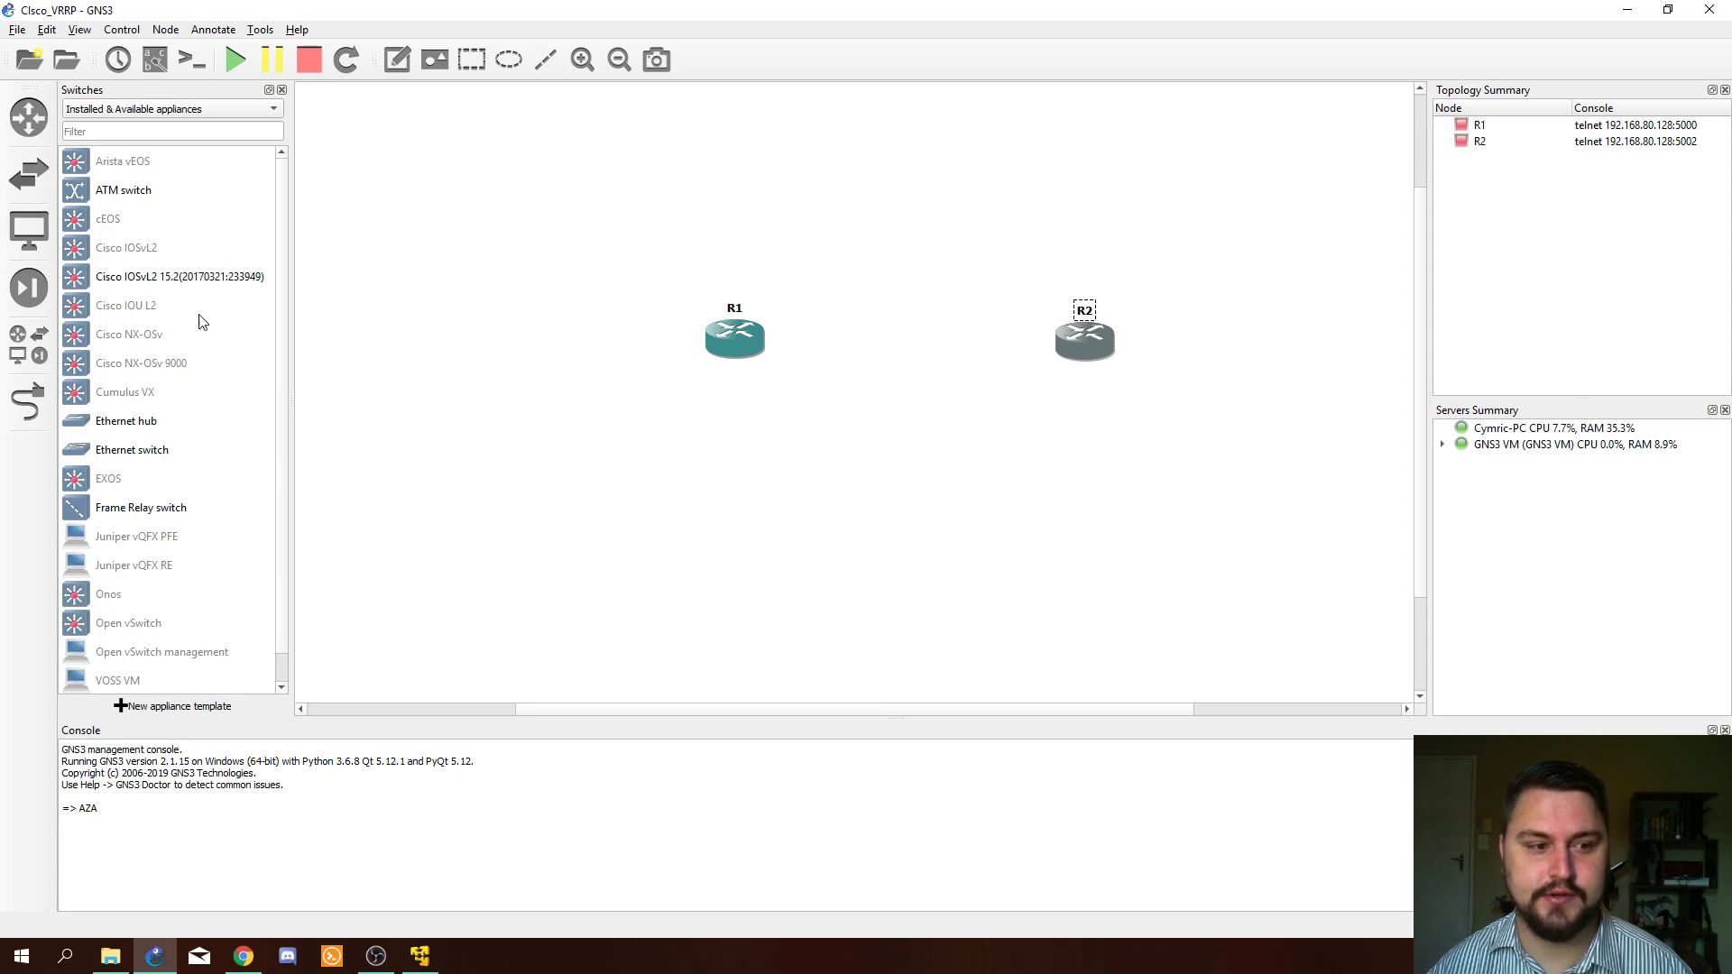
{"action": "left_click_drag", "start_coordinate": [146, 282], "coordinate": [884, 535]}
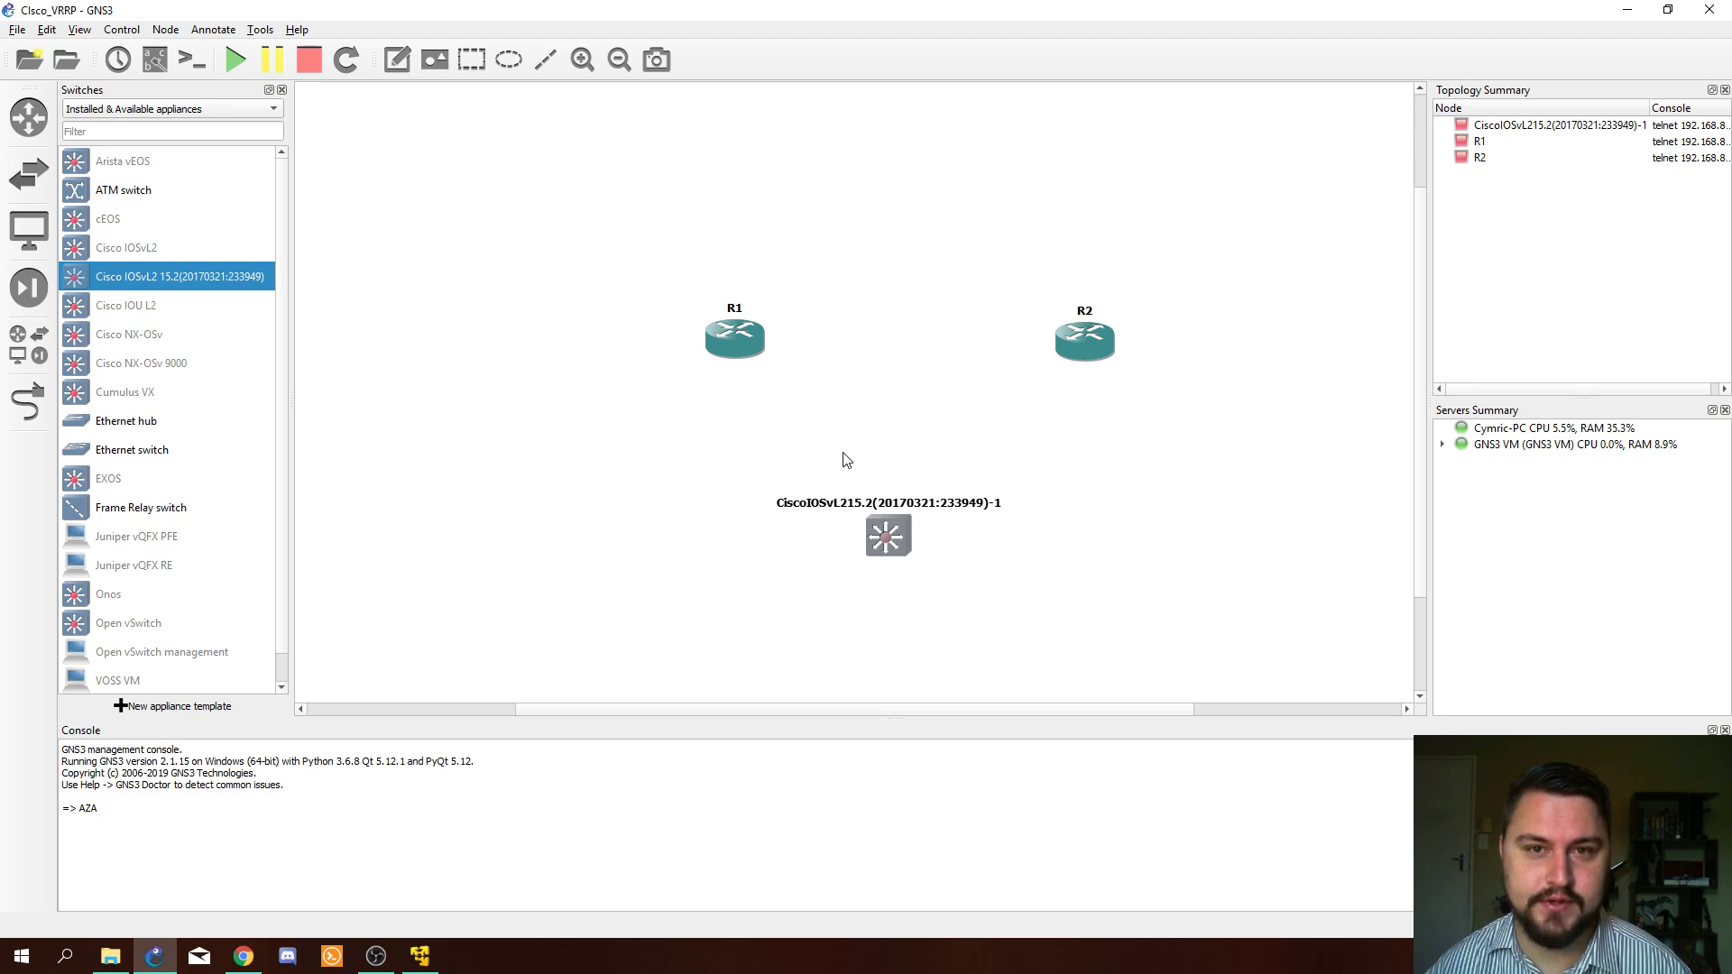
{"action": "double_click", "coordinate": [850, 501]}
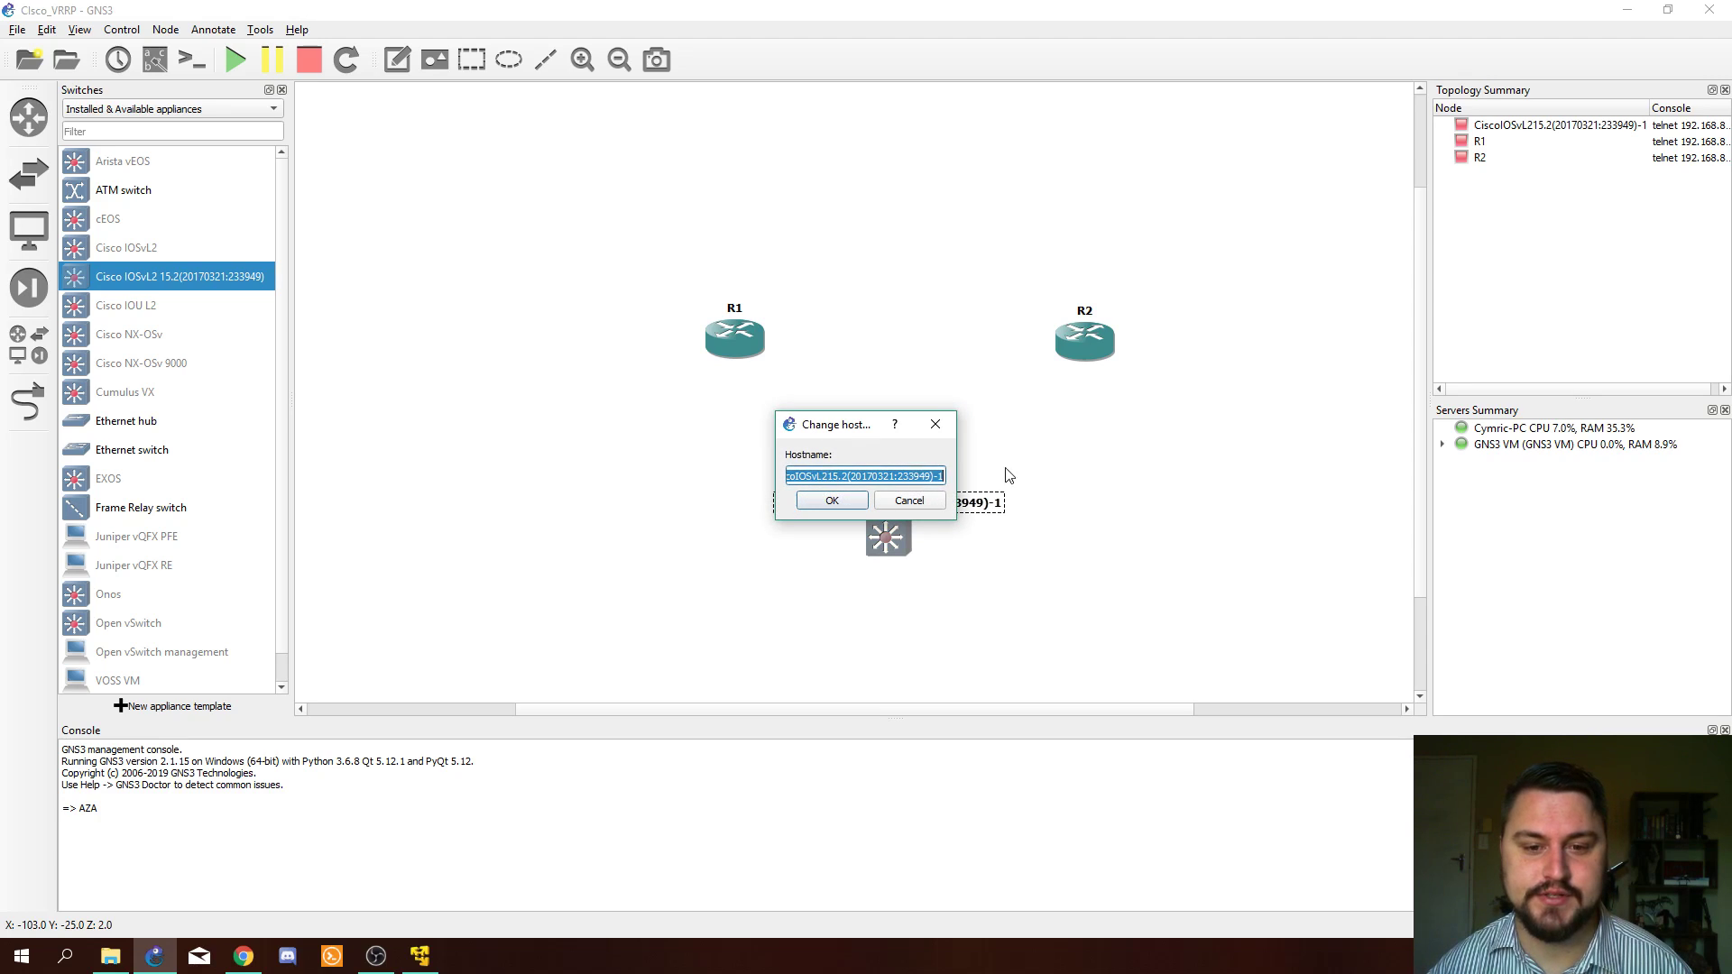
{"action": "left_click", "coordinate": [845, 476]}
{"action": "key", "text": "ctrl+a"}
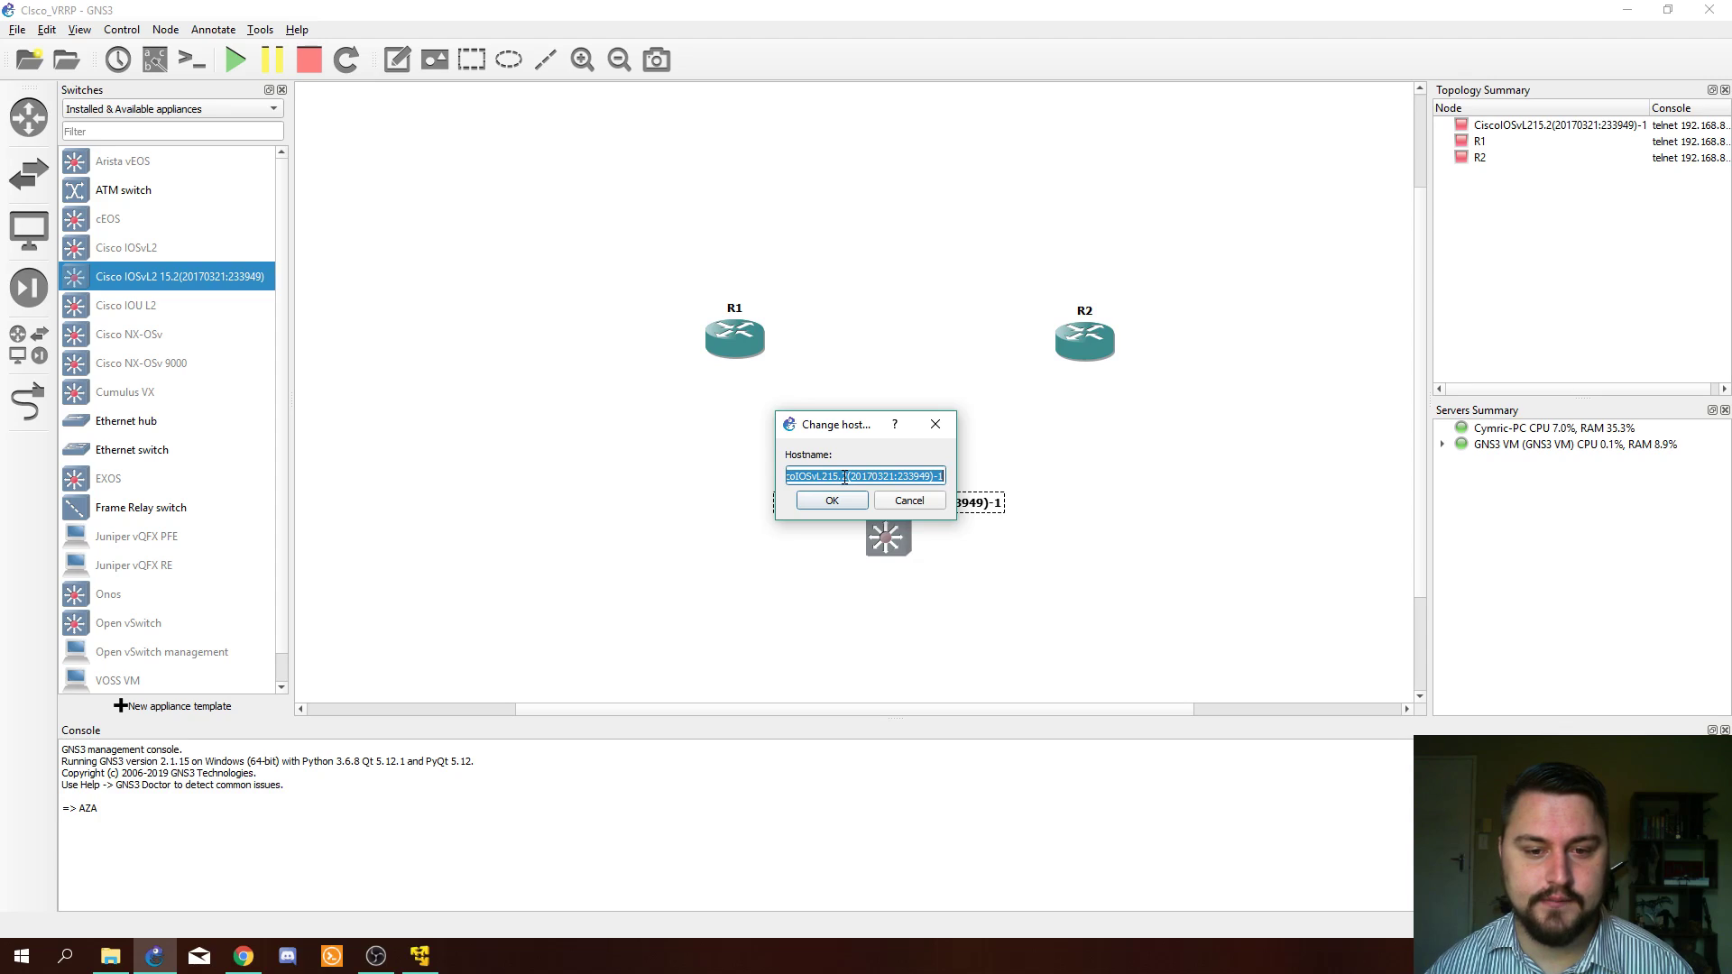
{"action": "type", "text": "SW1"}
{"action": "key", "text": "Return"}
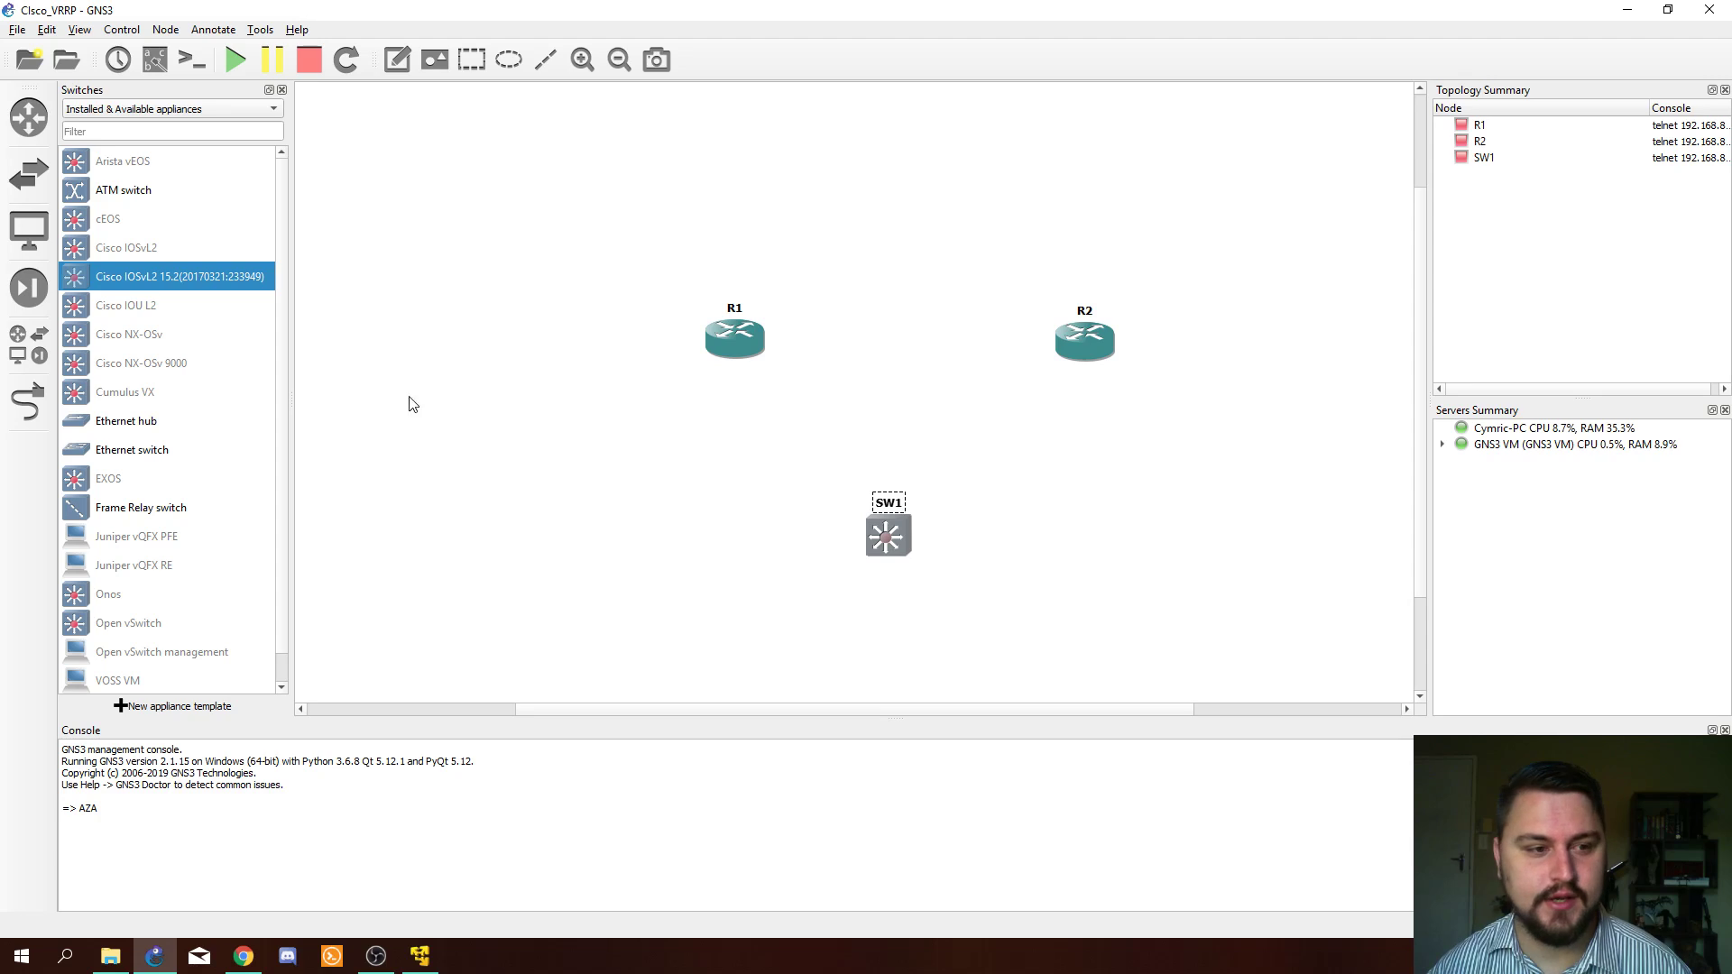
Step: Add a Firefox 31.1.1~2 end device below SW1 and name it PC
{"action": "scroll", "coordinate": [235, 390], "scroll_direction": "down", "scroll_amount": 1}
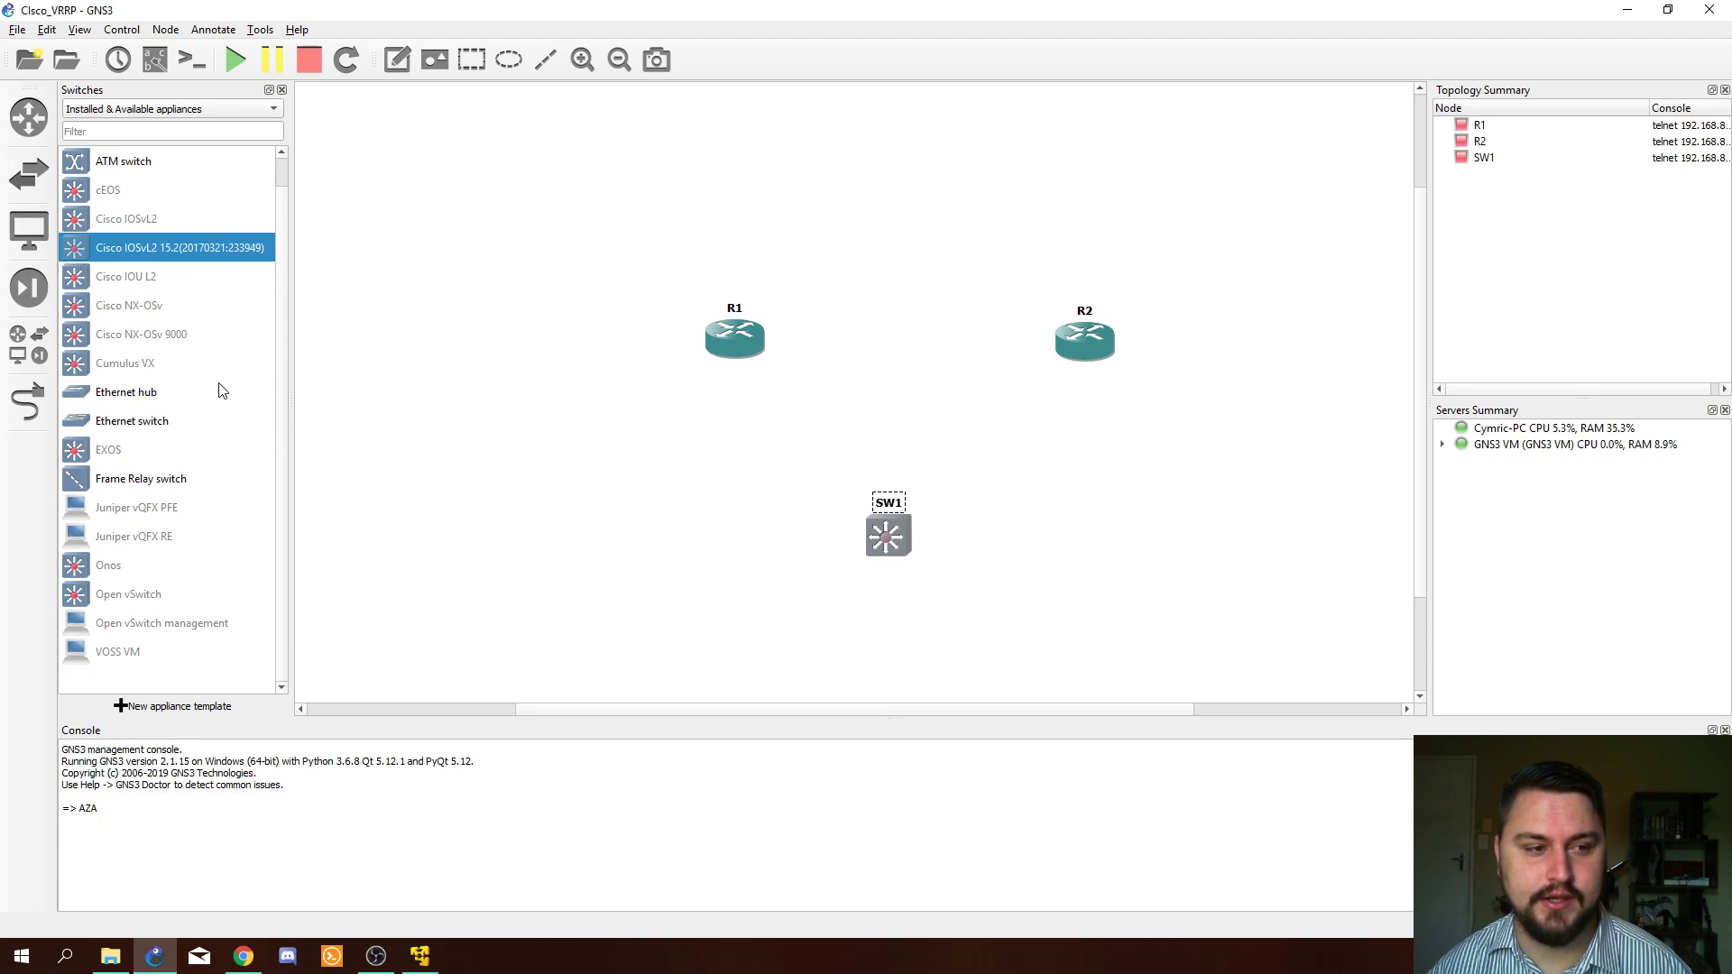
{"action": "left_click", "coordinate": [28, 245]}
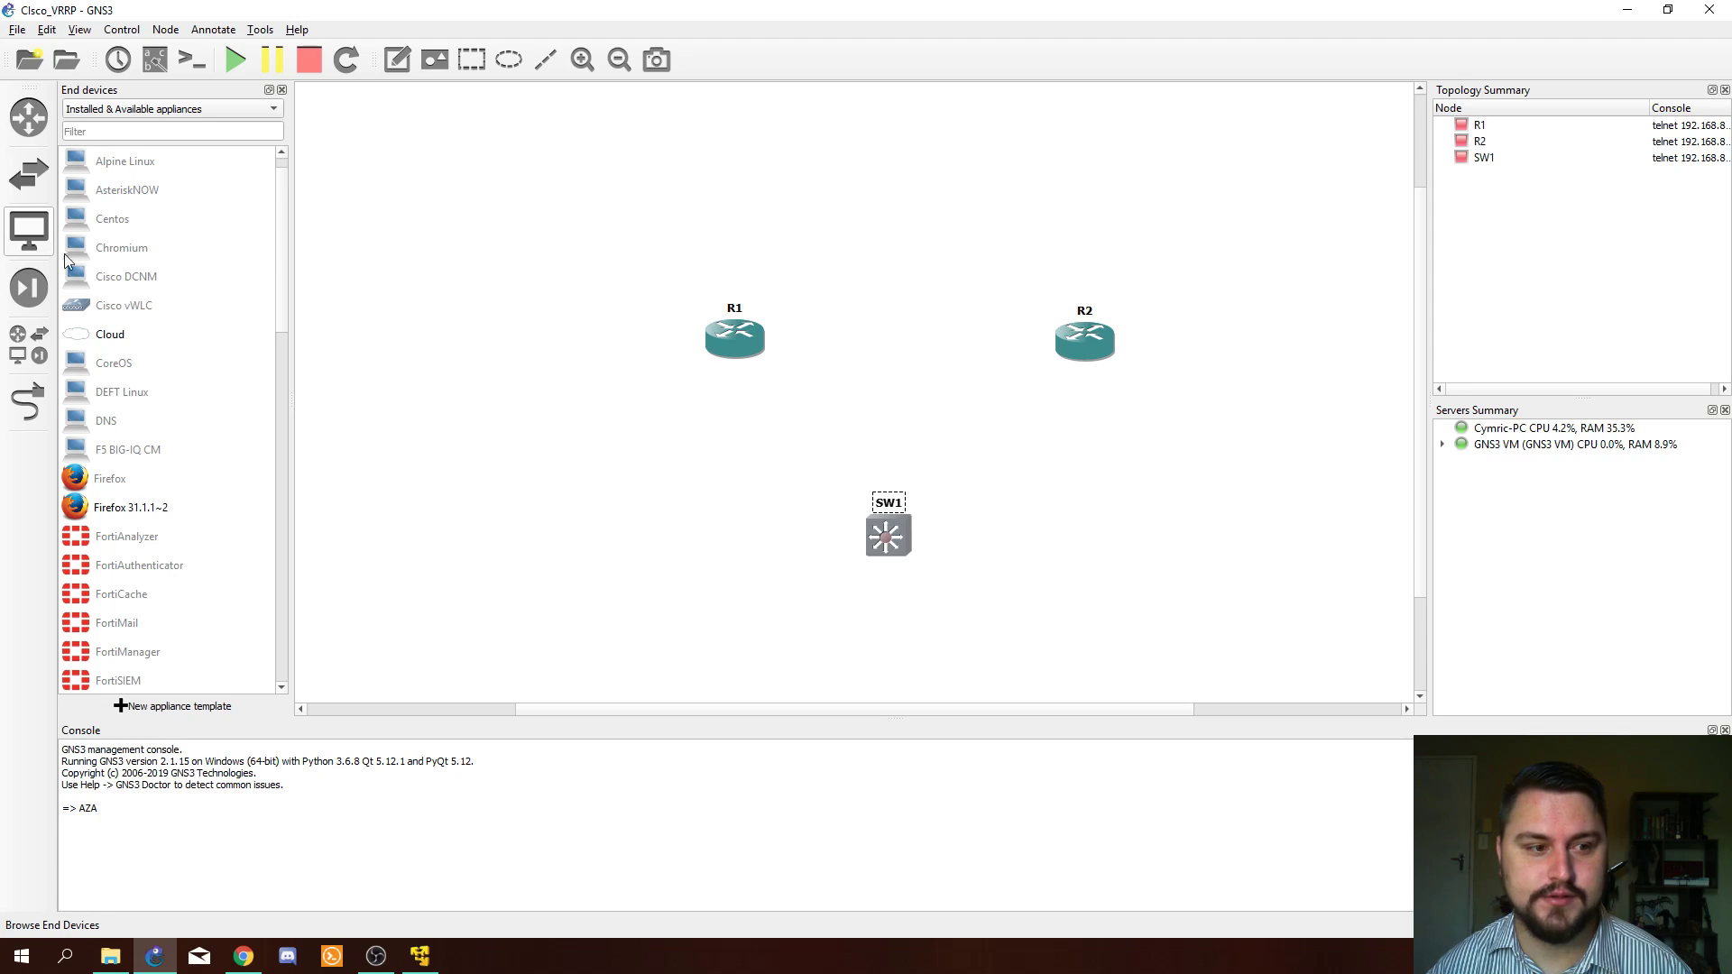
{"action": "scroll", "coordinate": [178, 398], "scroll_direction": "down", "scroll_amount": 3}
{"action": "scroll", "coordinate": [336, 413], "scroll_direction": "down", "scroll_amount": 1}
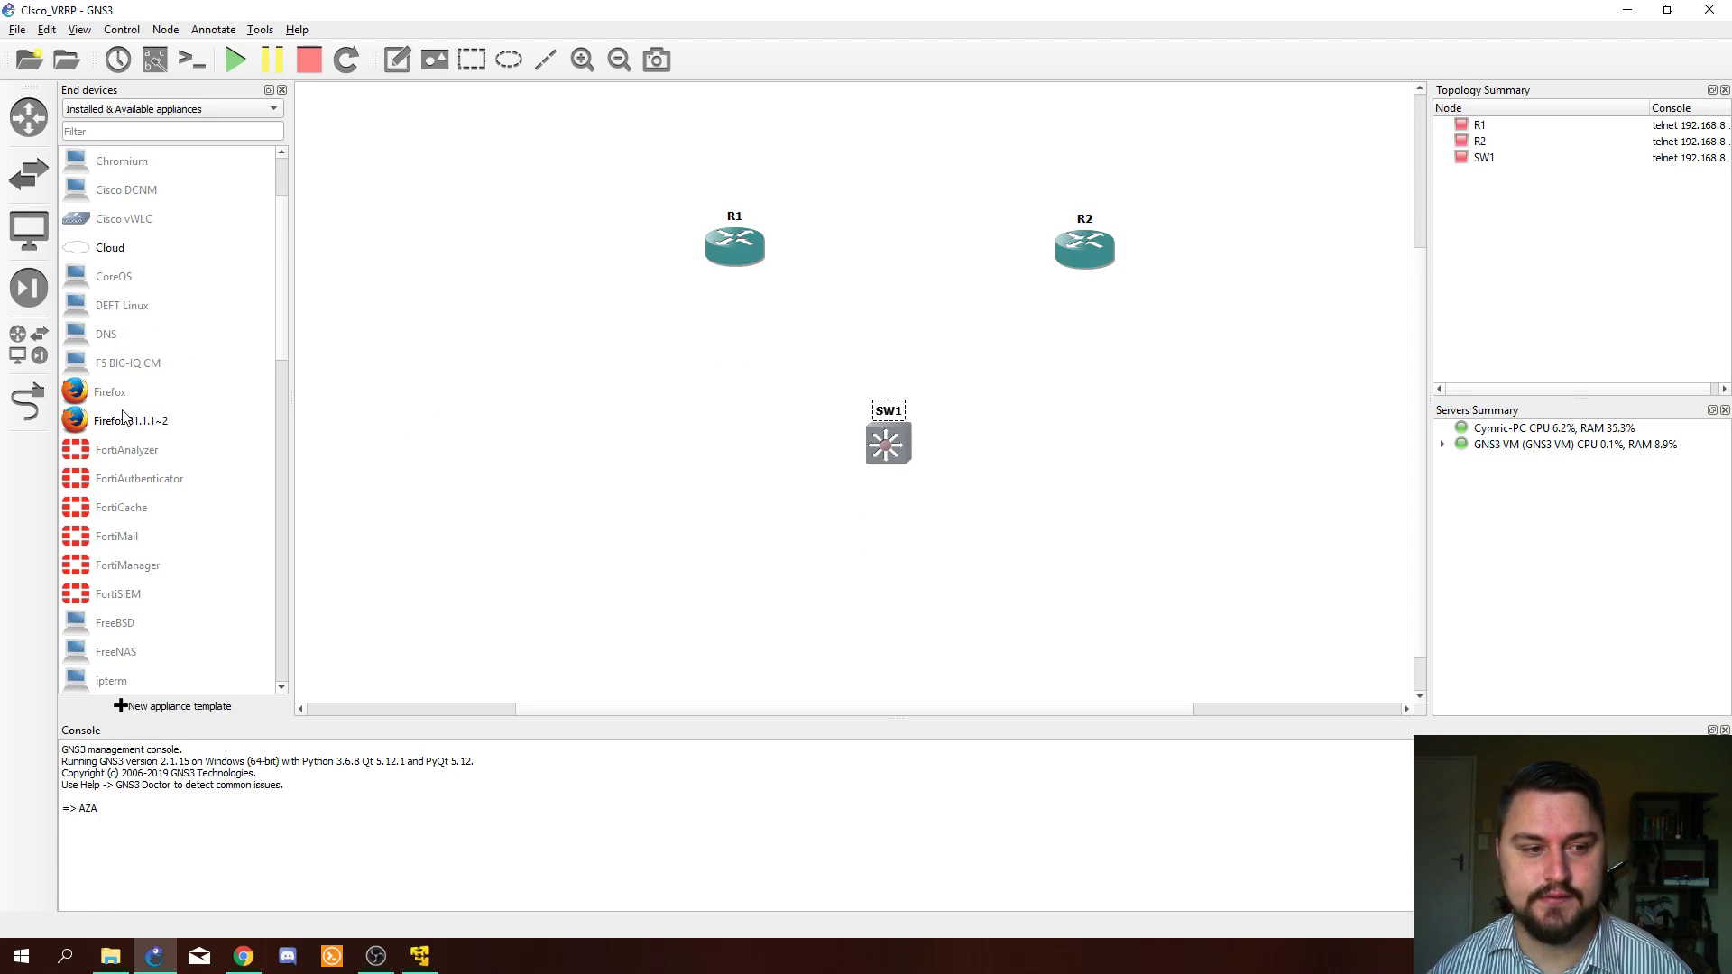
{"action": "left_click_drag", "start_coordinate": [128, 419], "coordinate": [886, 623]}
{"action": "double_click", "coordinate": [886, 617]}
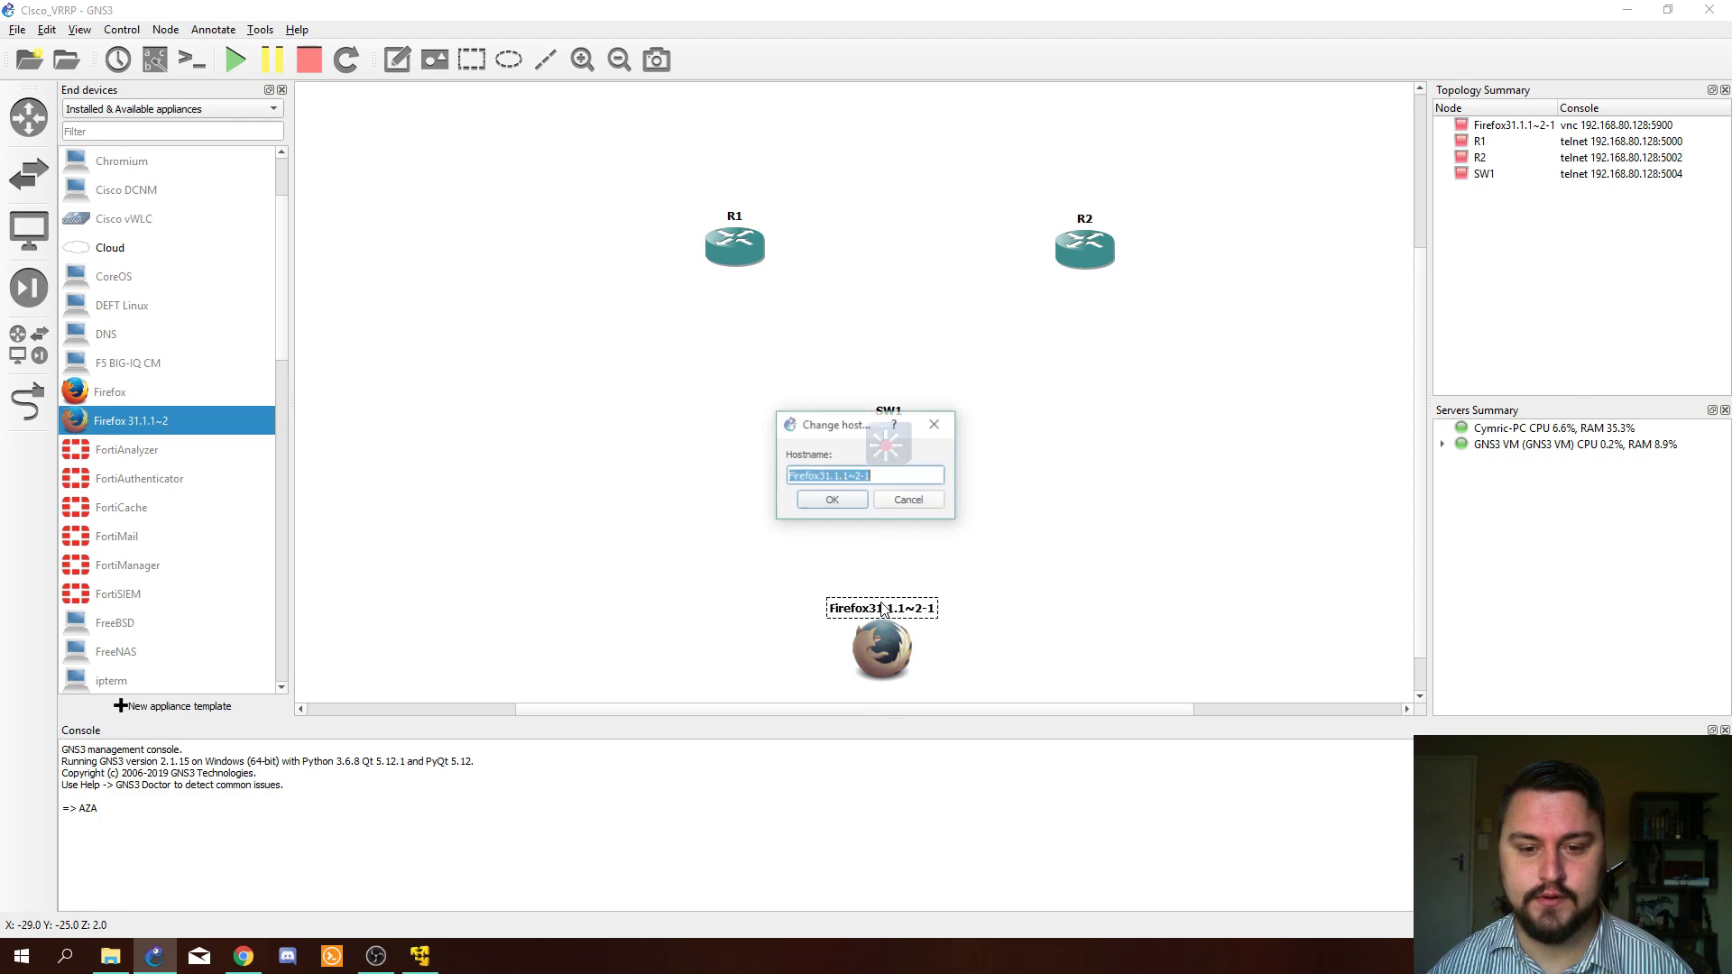
{"action": "type", "text": "PC"}
{"action": "key", "text": "Return"}
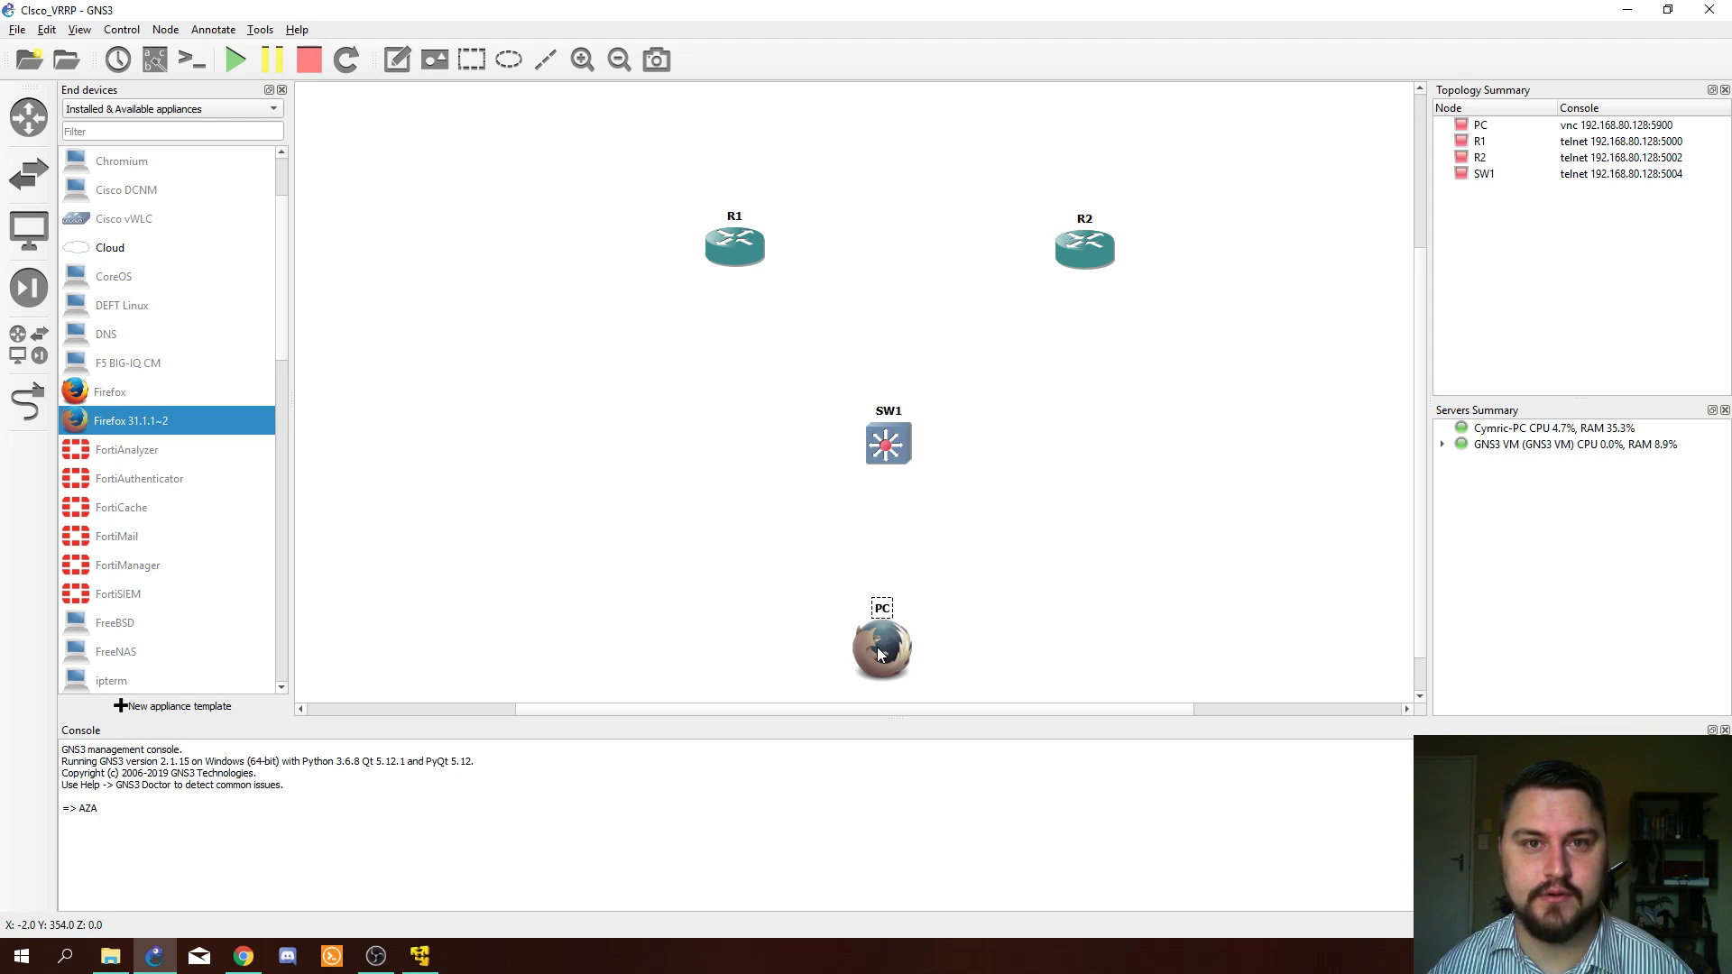
Step: Move the PC down slightly and cable its Ethernet0 to a SW1 port
{"action": "left_click_drag", "start_coordinate": [888, 612], "coordinate": [889, 688]}
{"action": "left_click", "coordinate": [731, 537]}
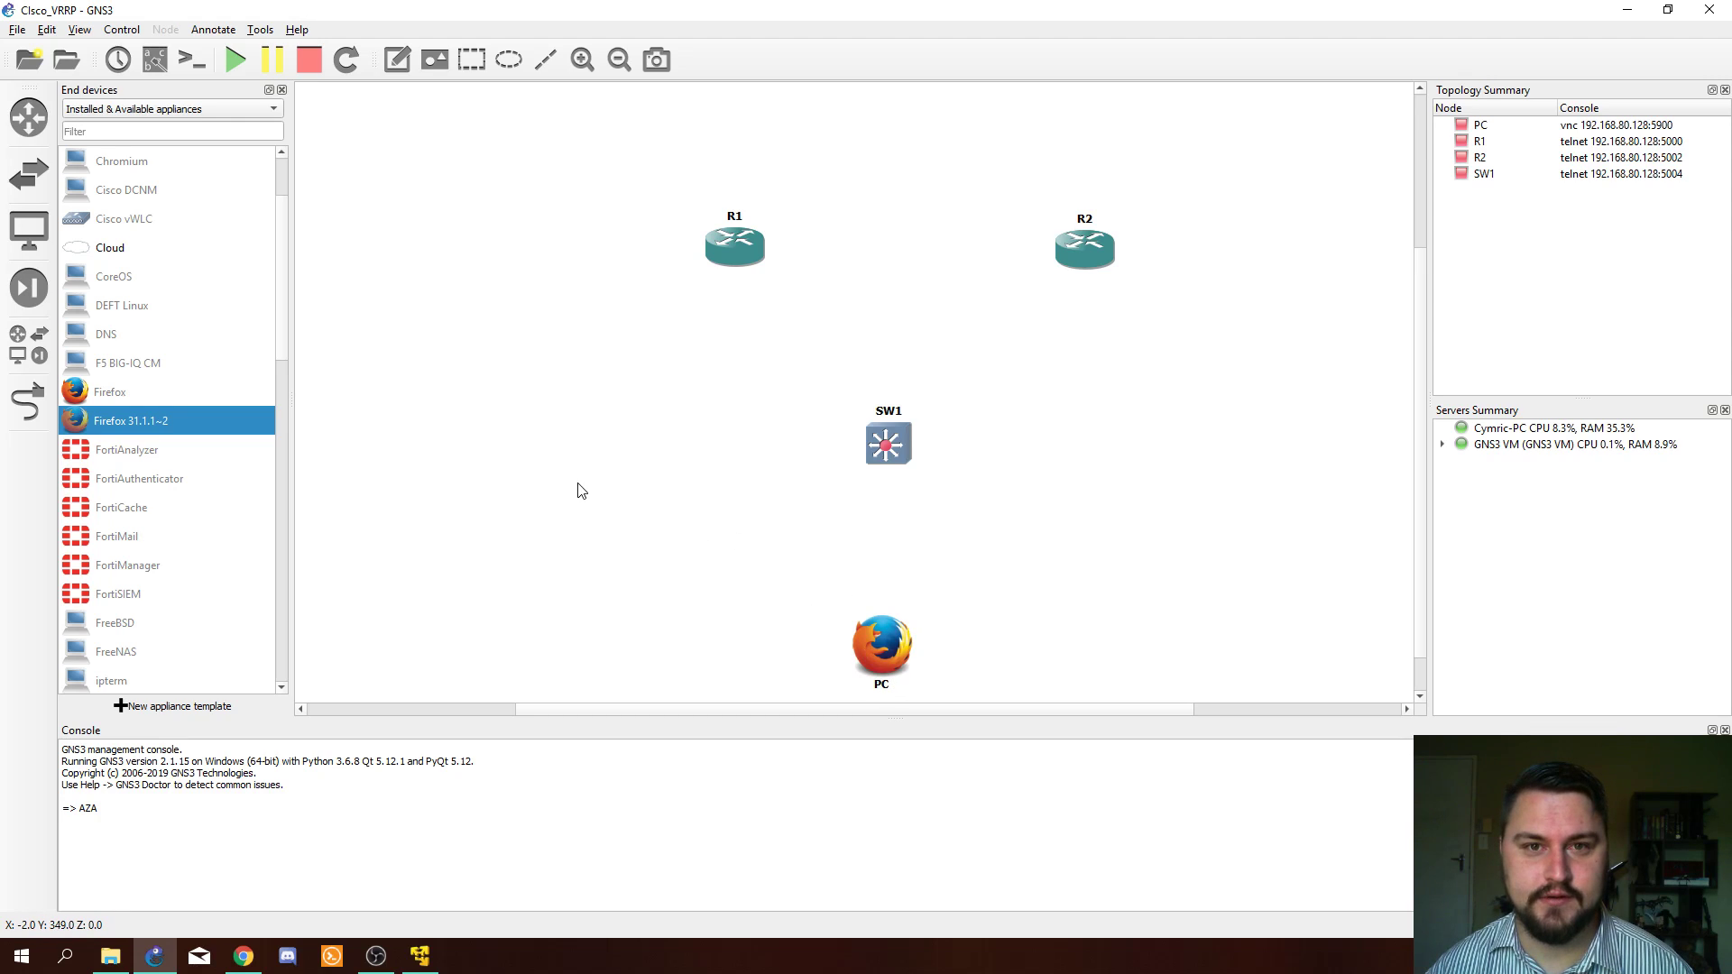
{"action": "left_click", "coordinate": [28, 401]}
{"action": "left_click", "coordinate": [873, 634]}
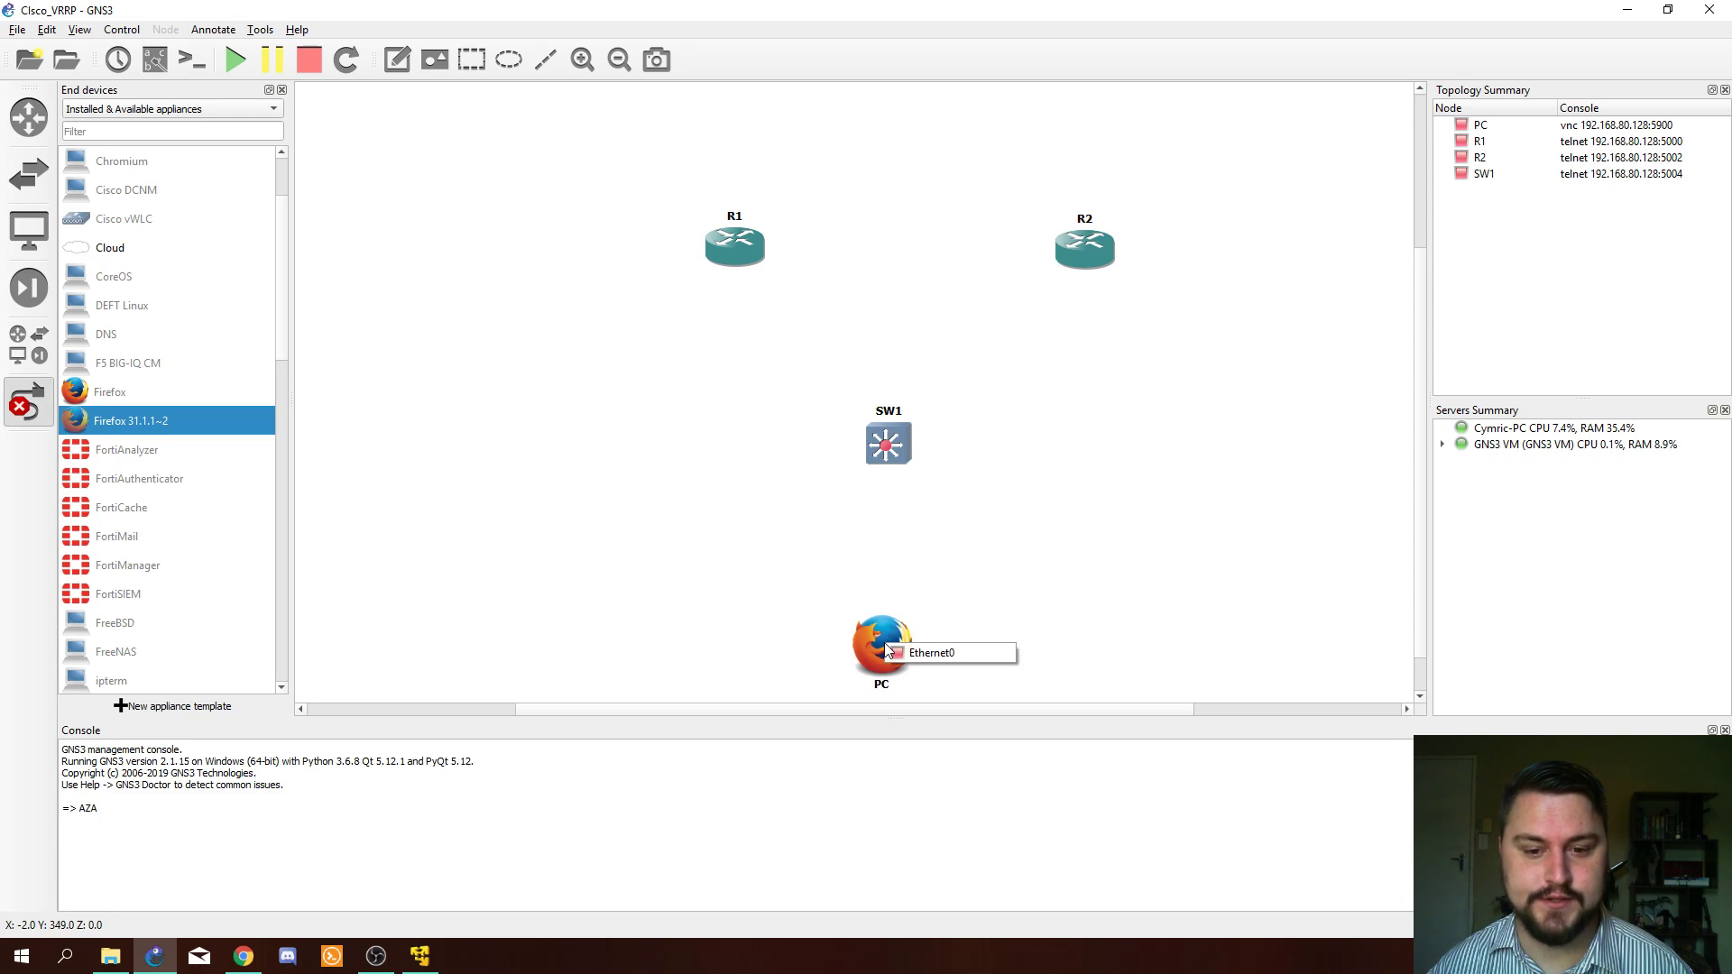
{"action": "left_click", "coordinate": [904, 657]}
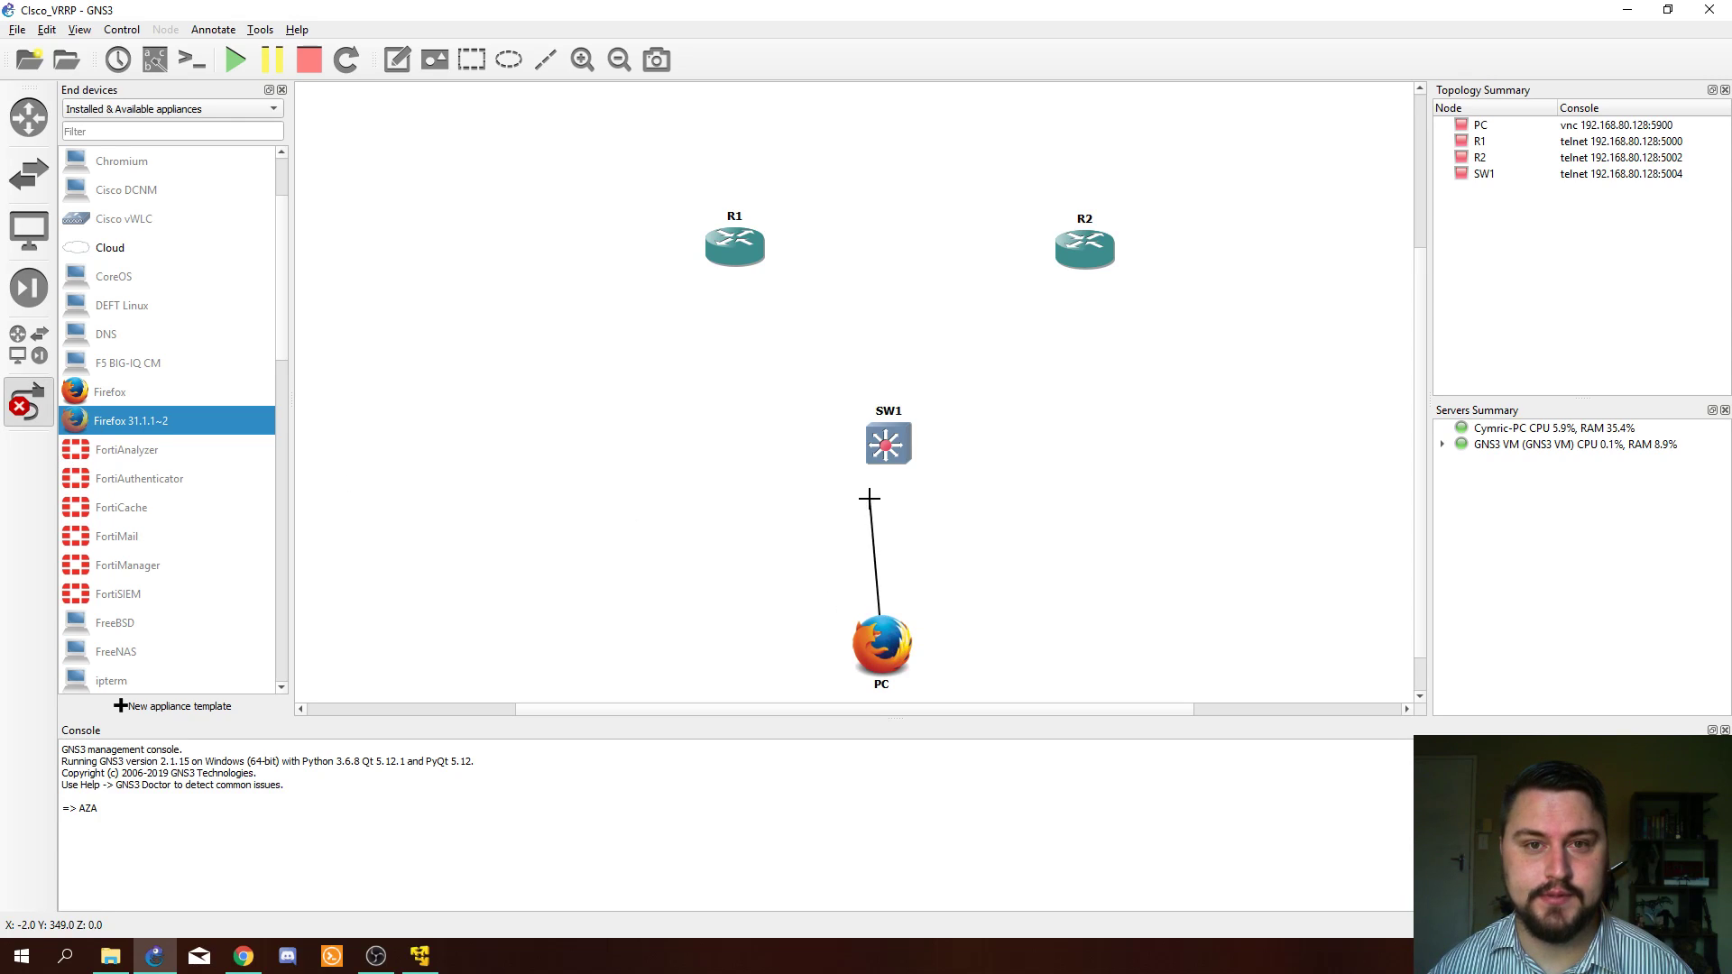
{"action": "left_click", "coordinate": [898, 455]}
{"action": "left_click", "coordinate": [913, 473]}
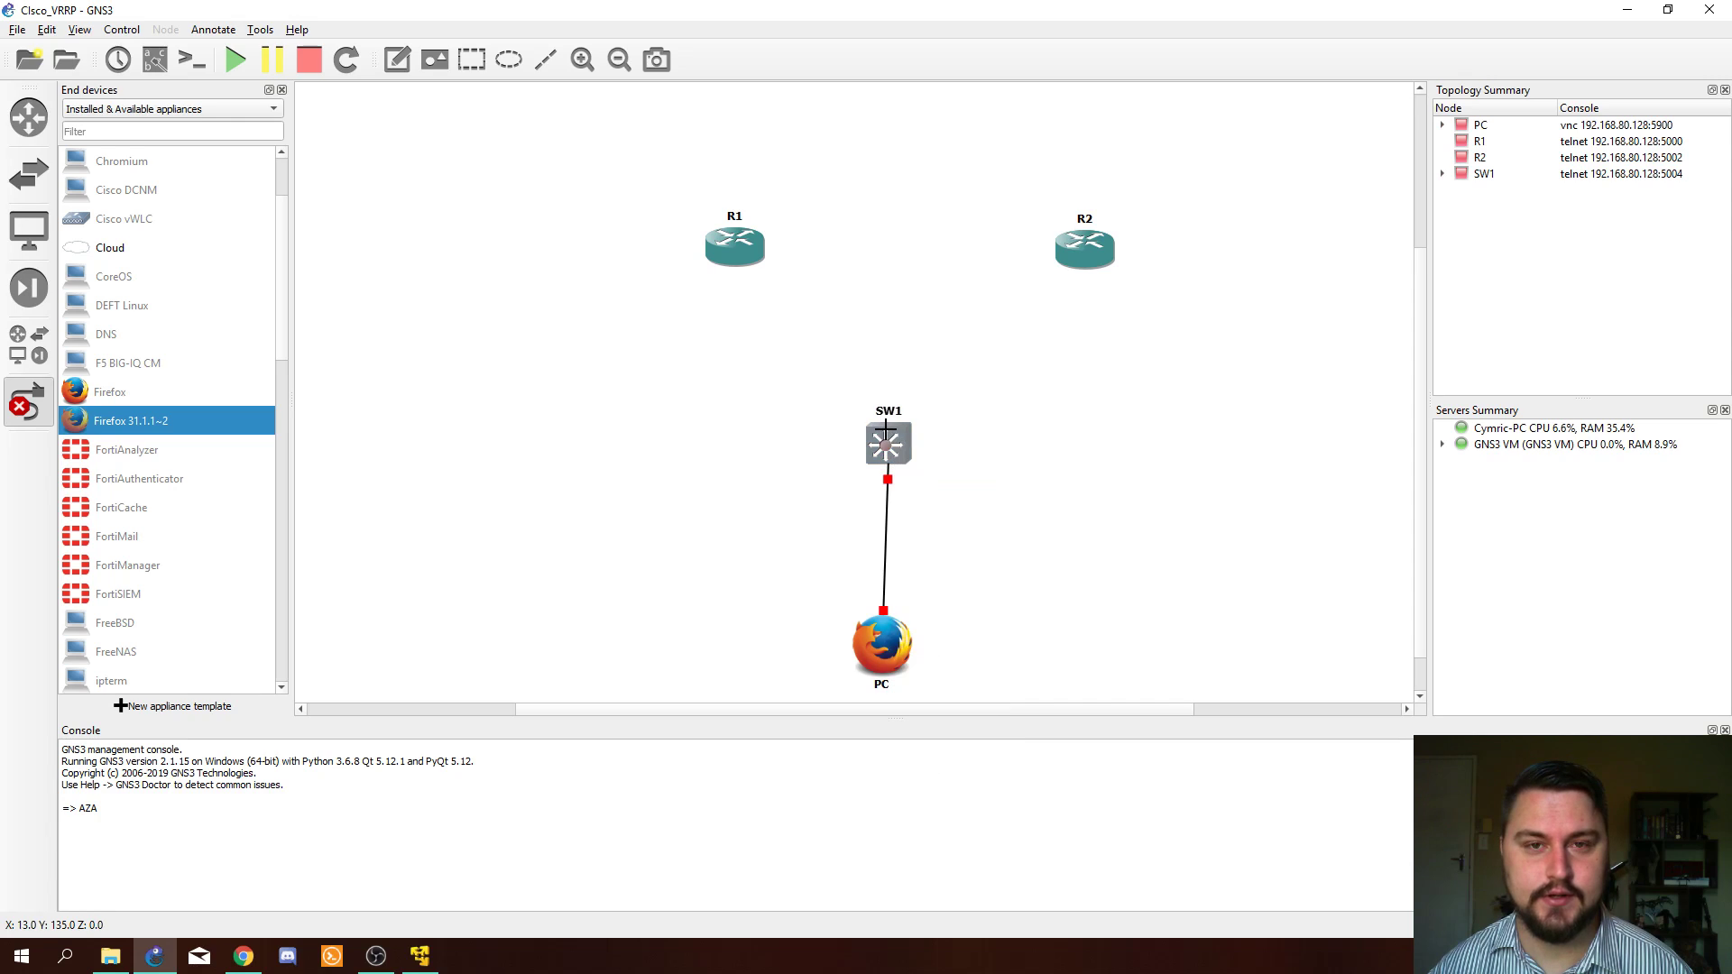
Step: Link SW1 to R1, then link another SW1 port to R2's Gi0/0
{"action": "left_click", "coordinate": [892, 442]}
{"action": "left_click", "coordinate": [918, 461]}
{"action": "left_click", "coordinate": [750, 268]}
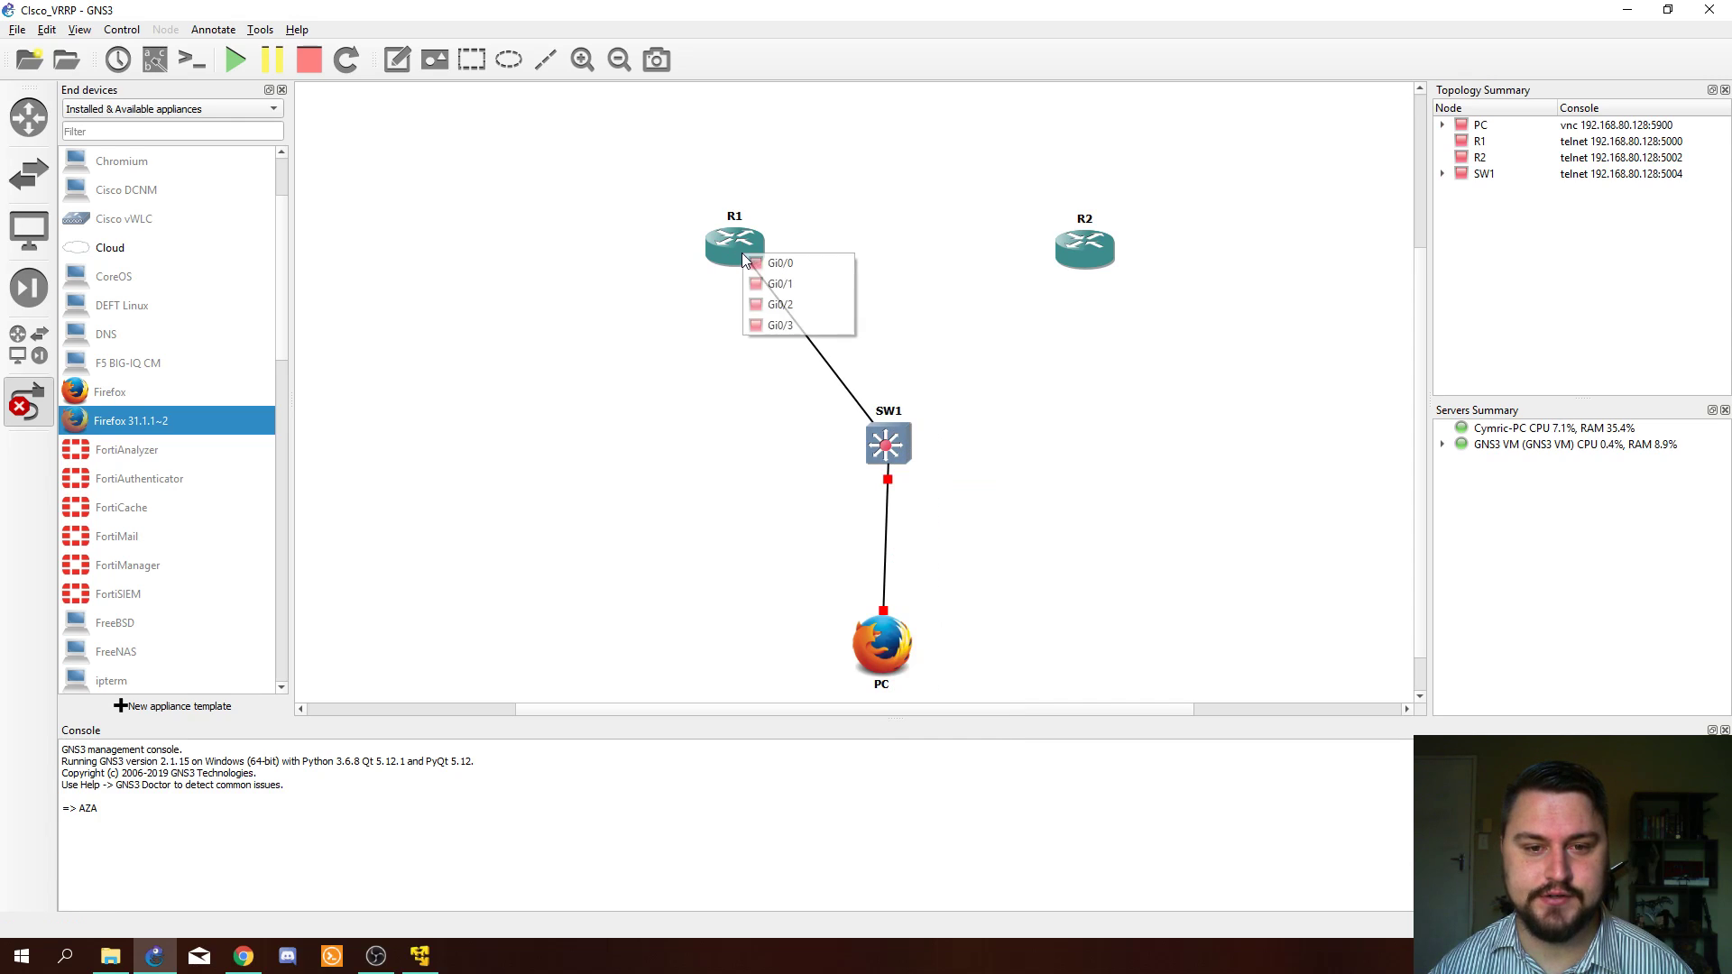
{"action": "left_click", "coordinate": [780, 284]}
{"action": "left_click", "coordinate": [902, 443]}
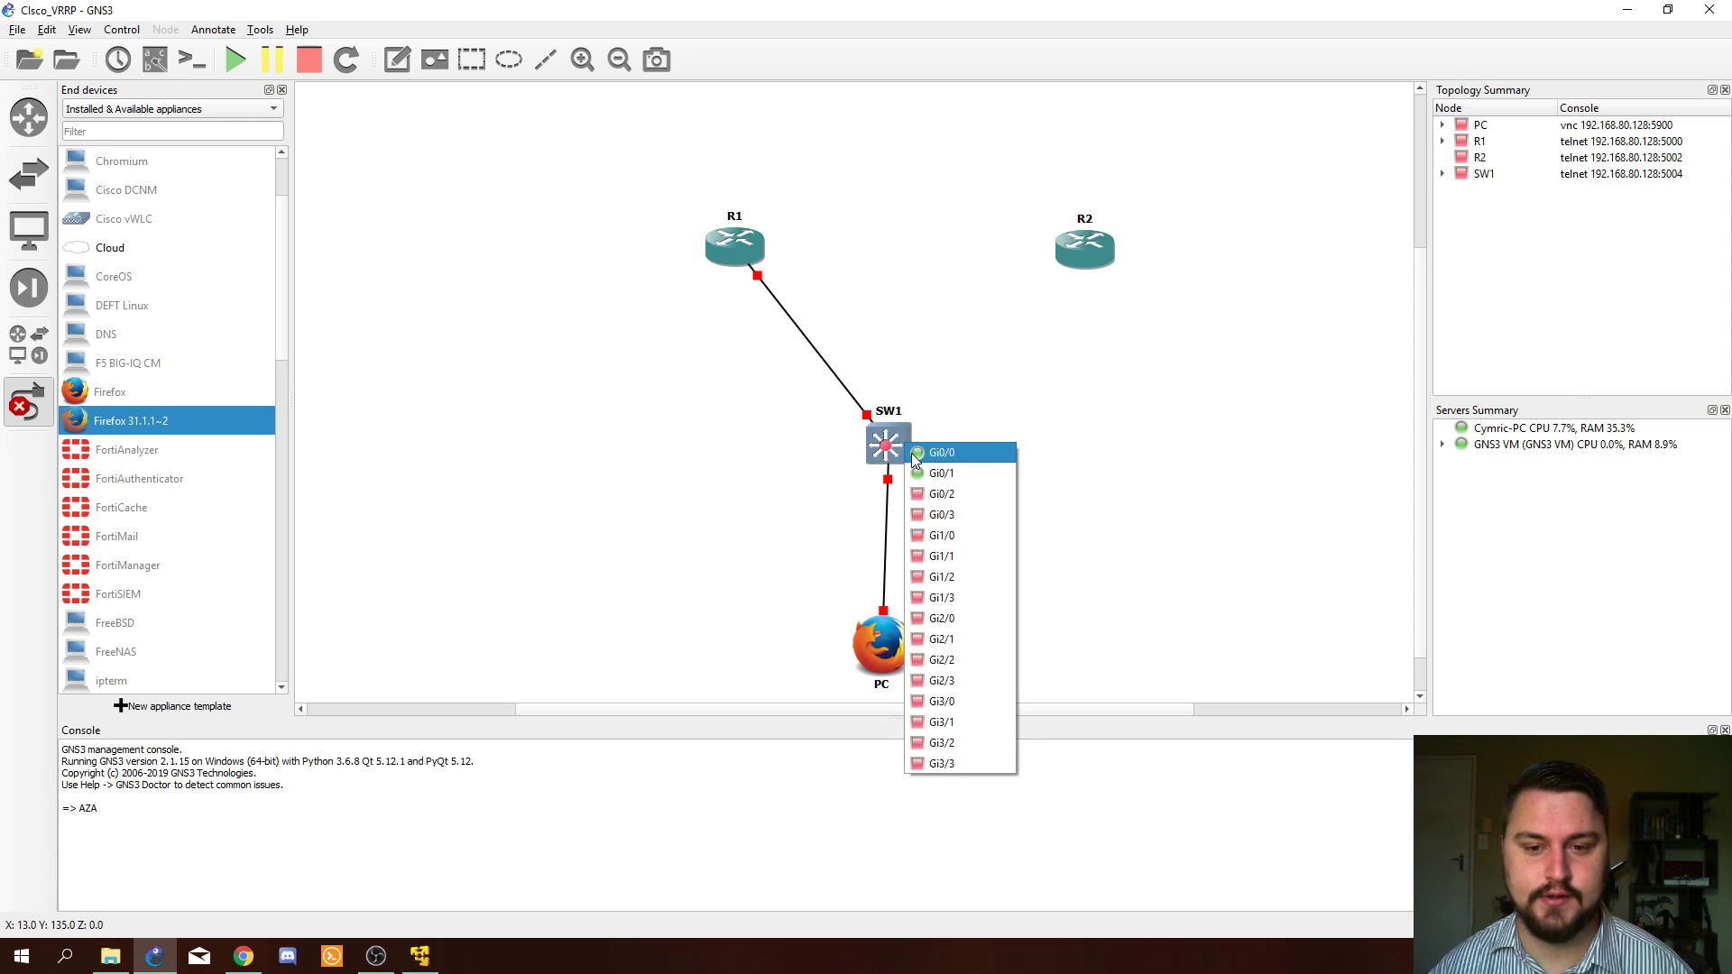
{"action": "left_click", "coordinate": [938, 492]}
{"action": "left_click", "coordinate": [1075, 265]}
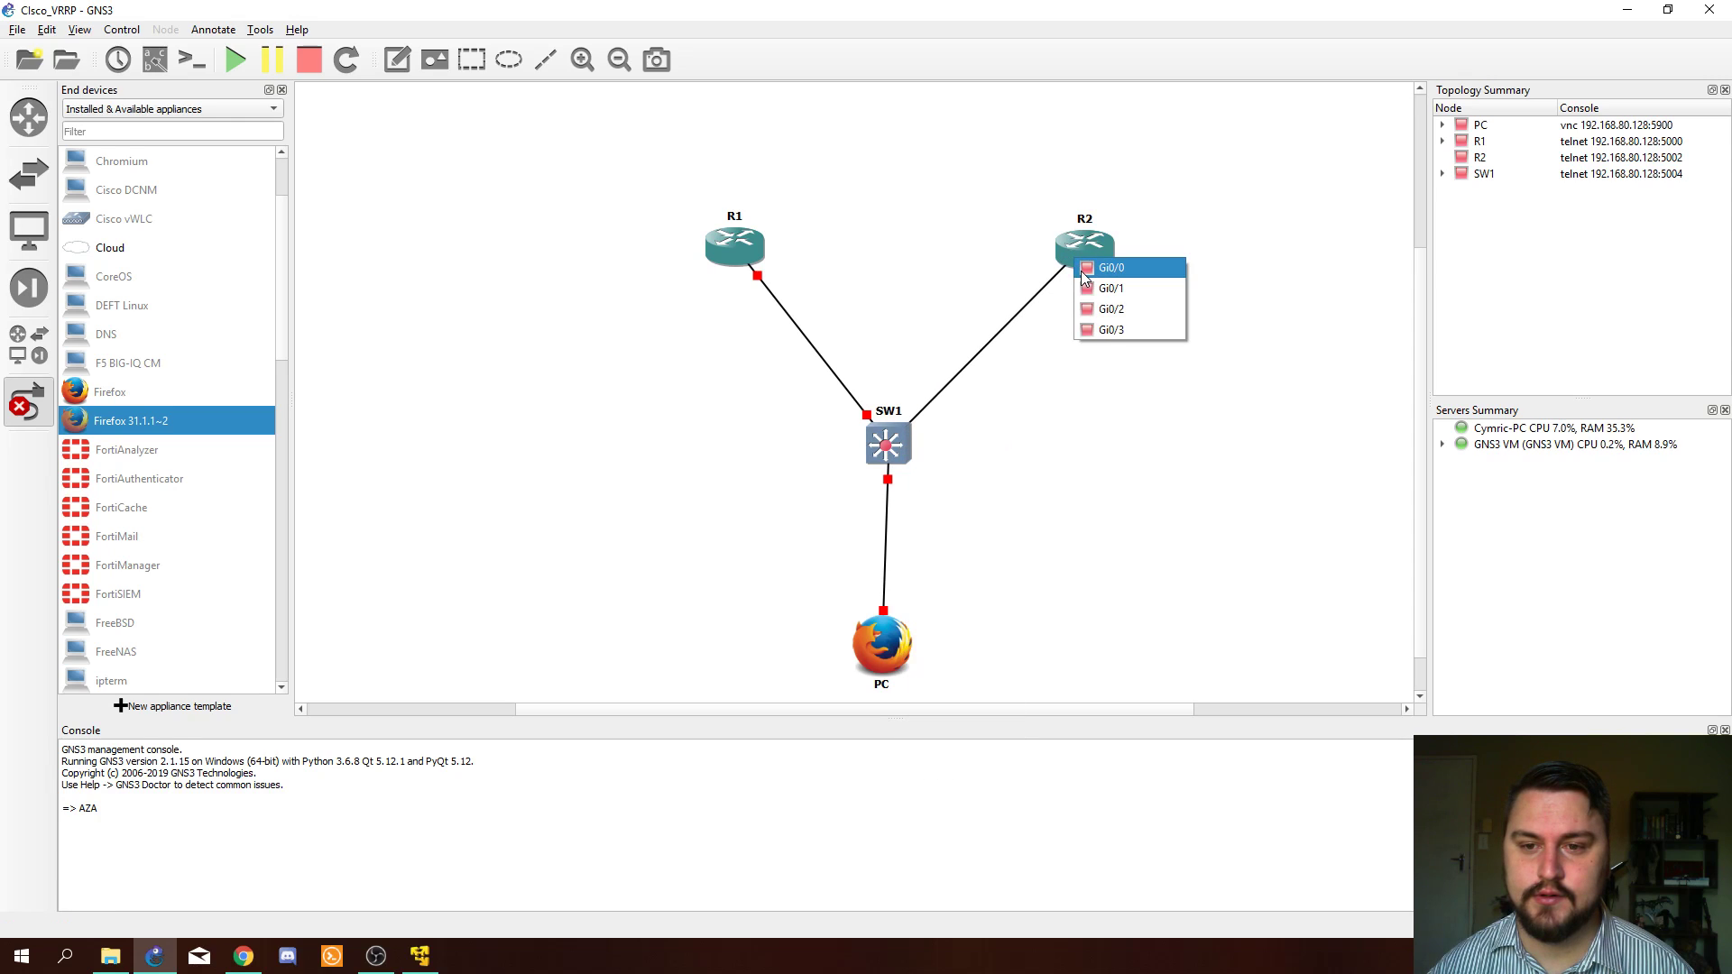
{"action": "left_click", "coordinate": [1092, 272]}
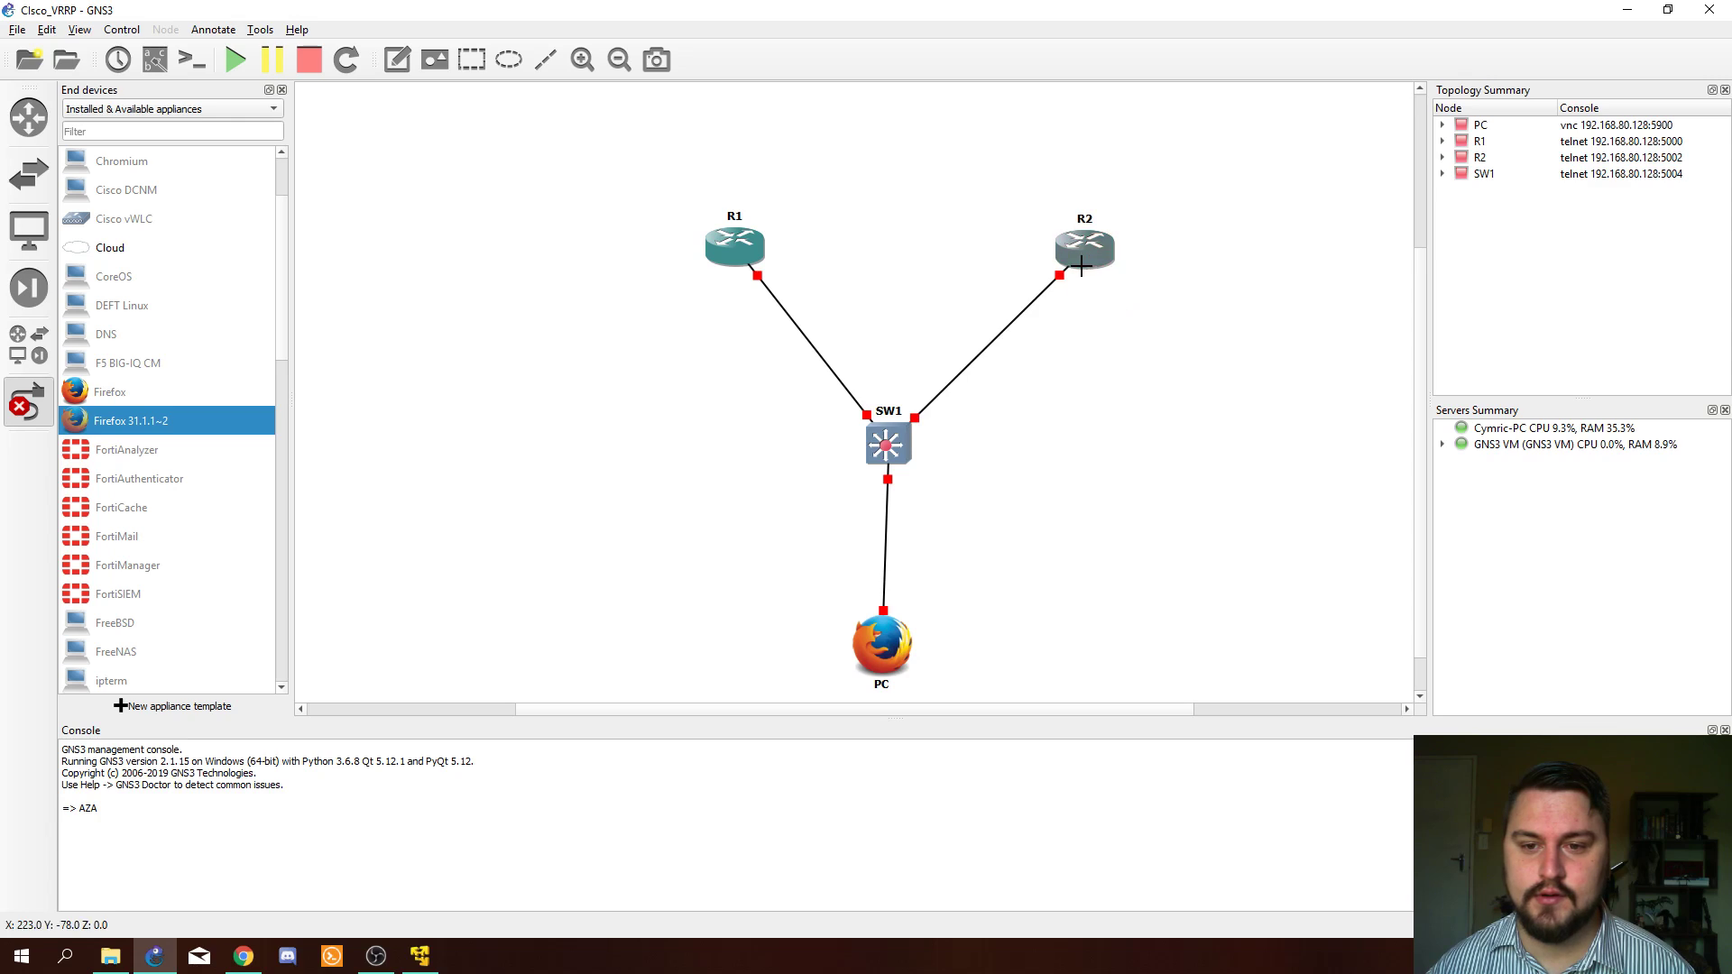
Step: Start all devices in the lab and nudge the PC node up slightly
{"action": "key", "text": "Escape"}
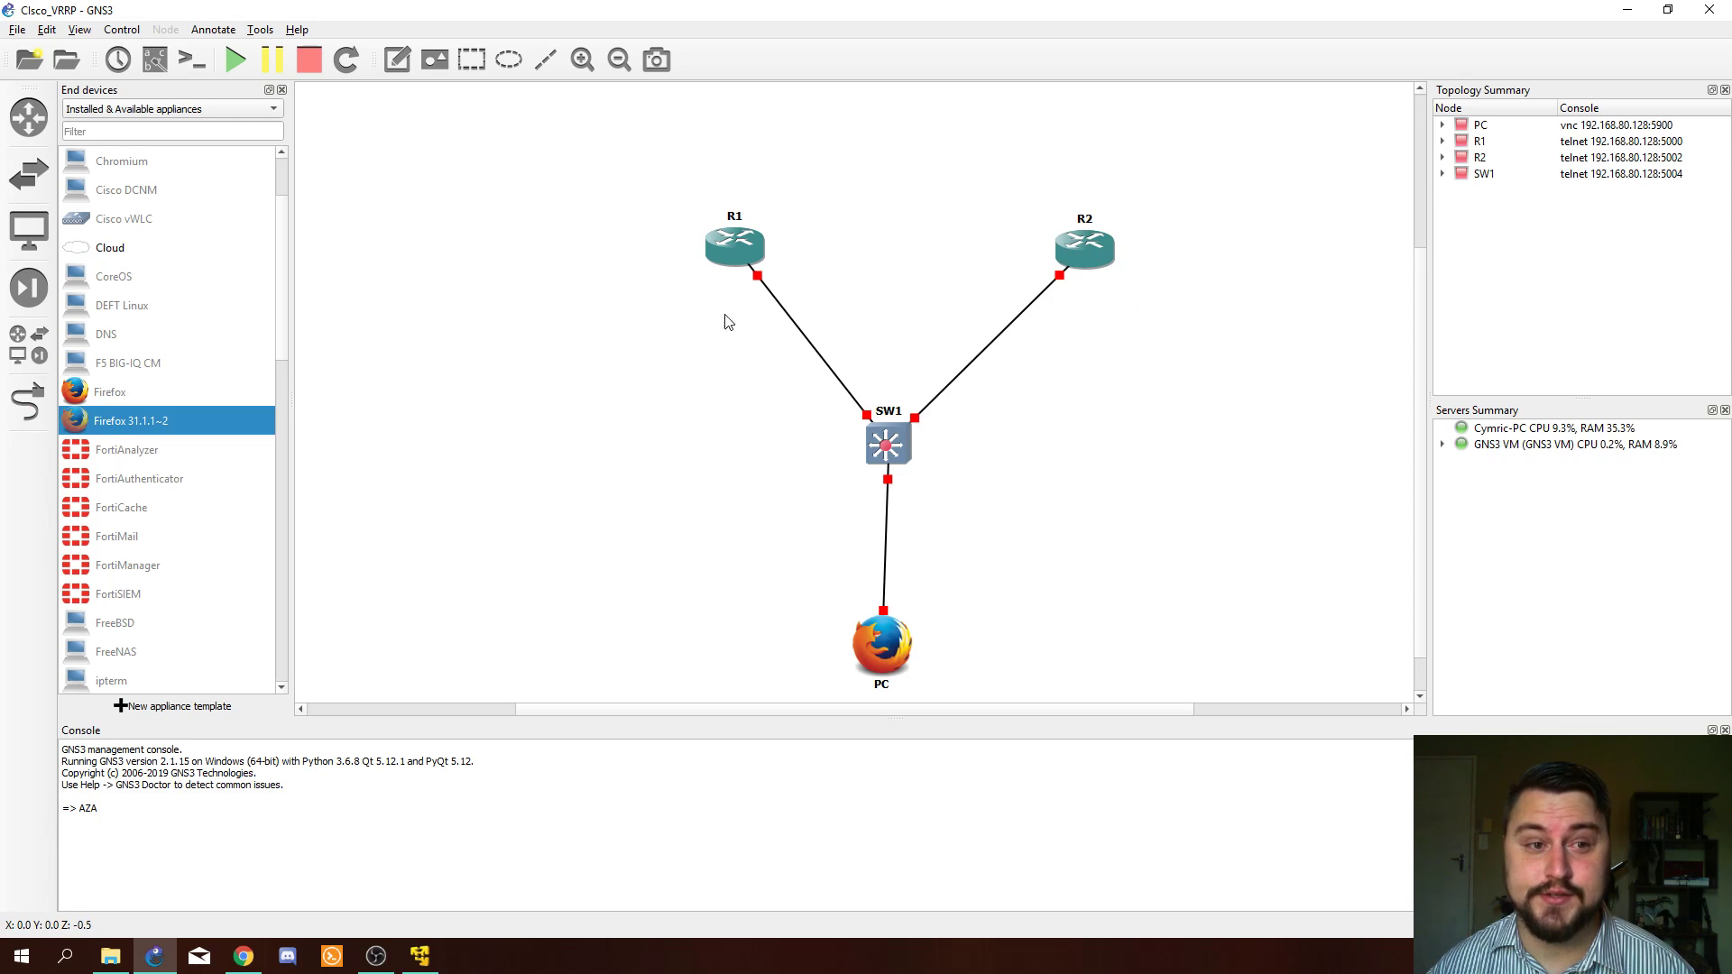
{"action": "left_click", "coordinate": [234, 60]}
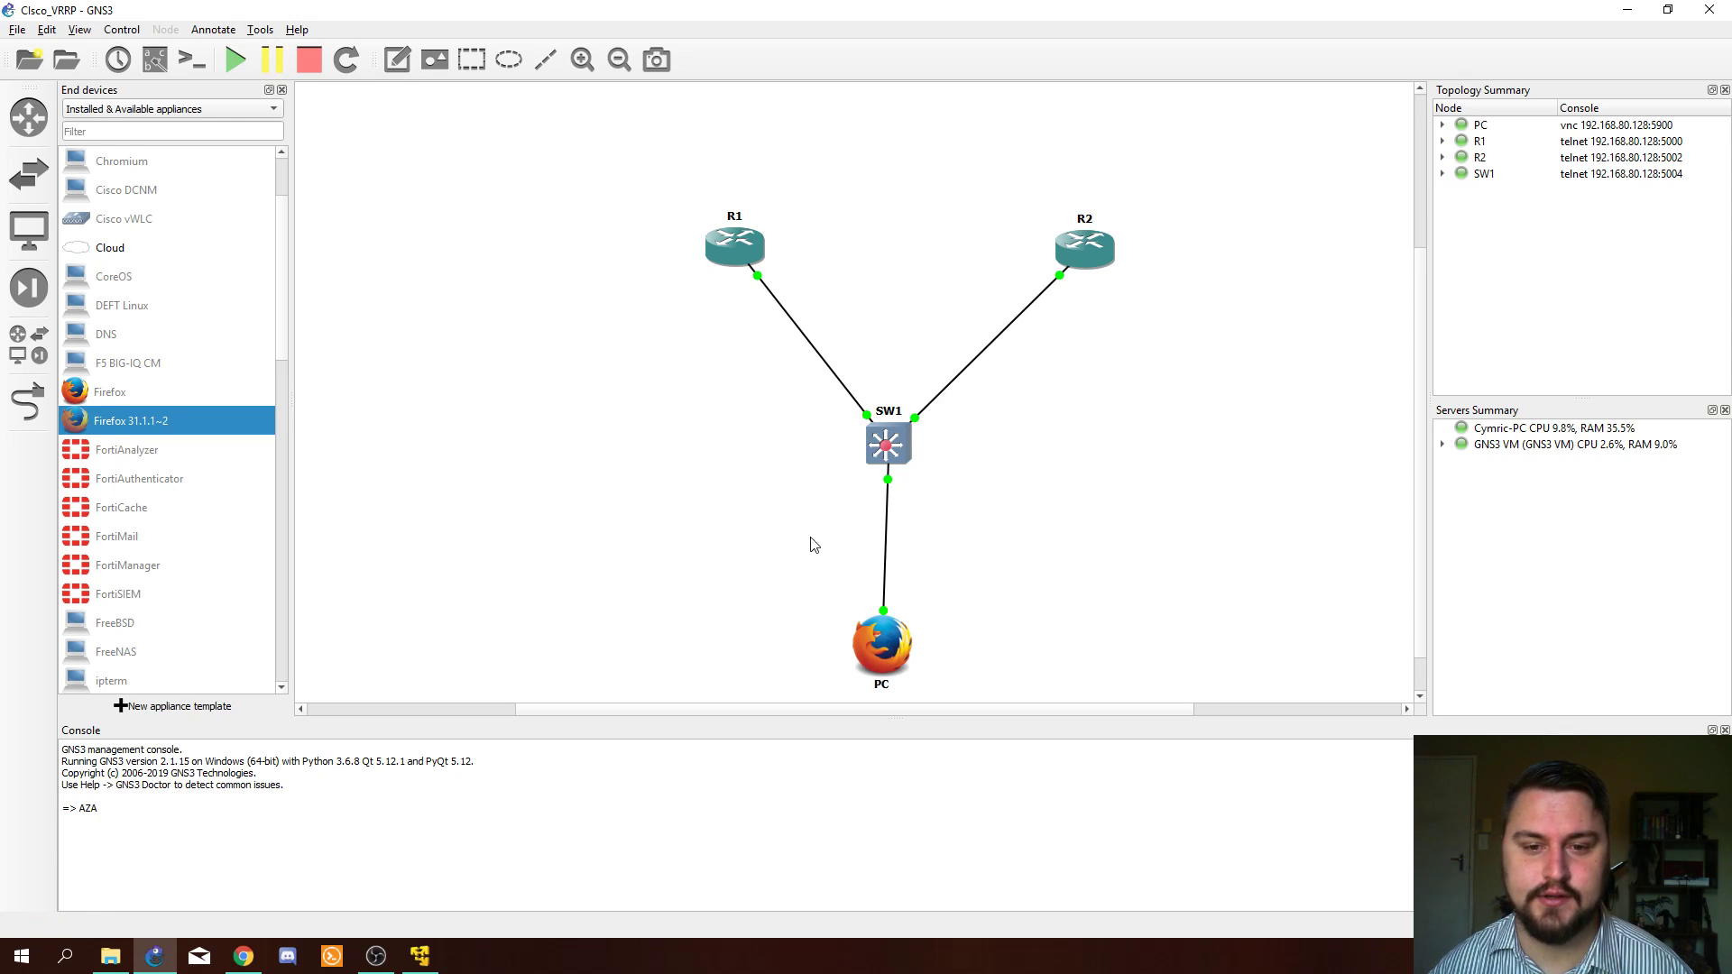
{"action": "left_click", "coordinate": [881, 643]}
{"action": "left_click_drag", "start_coordinate": [881, 644], "coordinate": [883, 630]}
{"action": "left_click", "coordinate": [682, 523]}
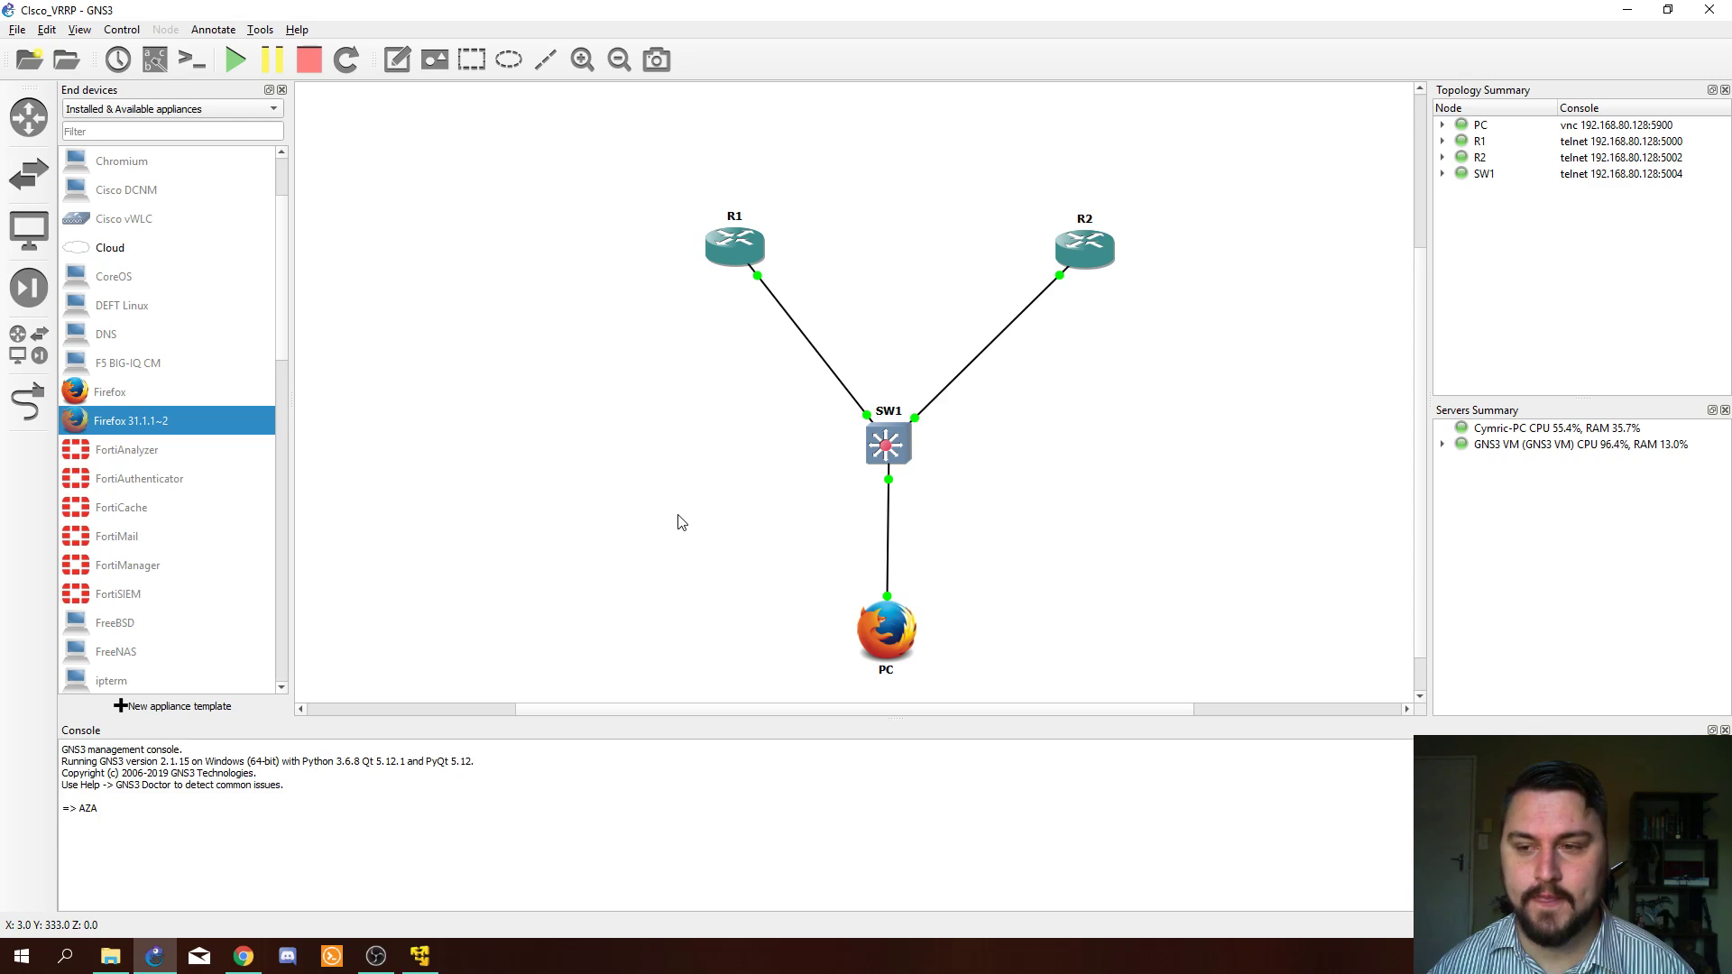
Step: Show the interface labels and position each port label beside its node
{"action": "left_click", "coordinate": [154, 60]}
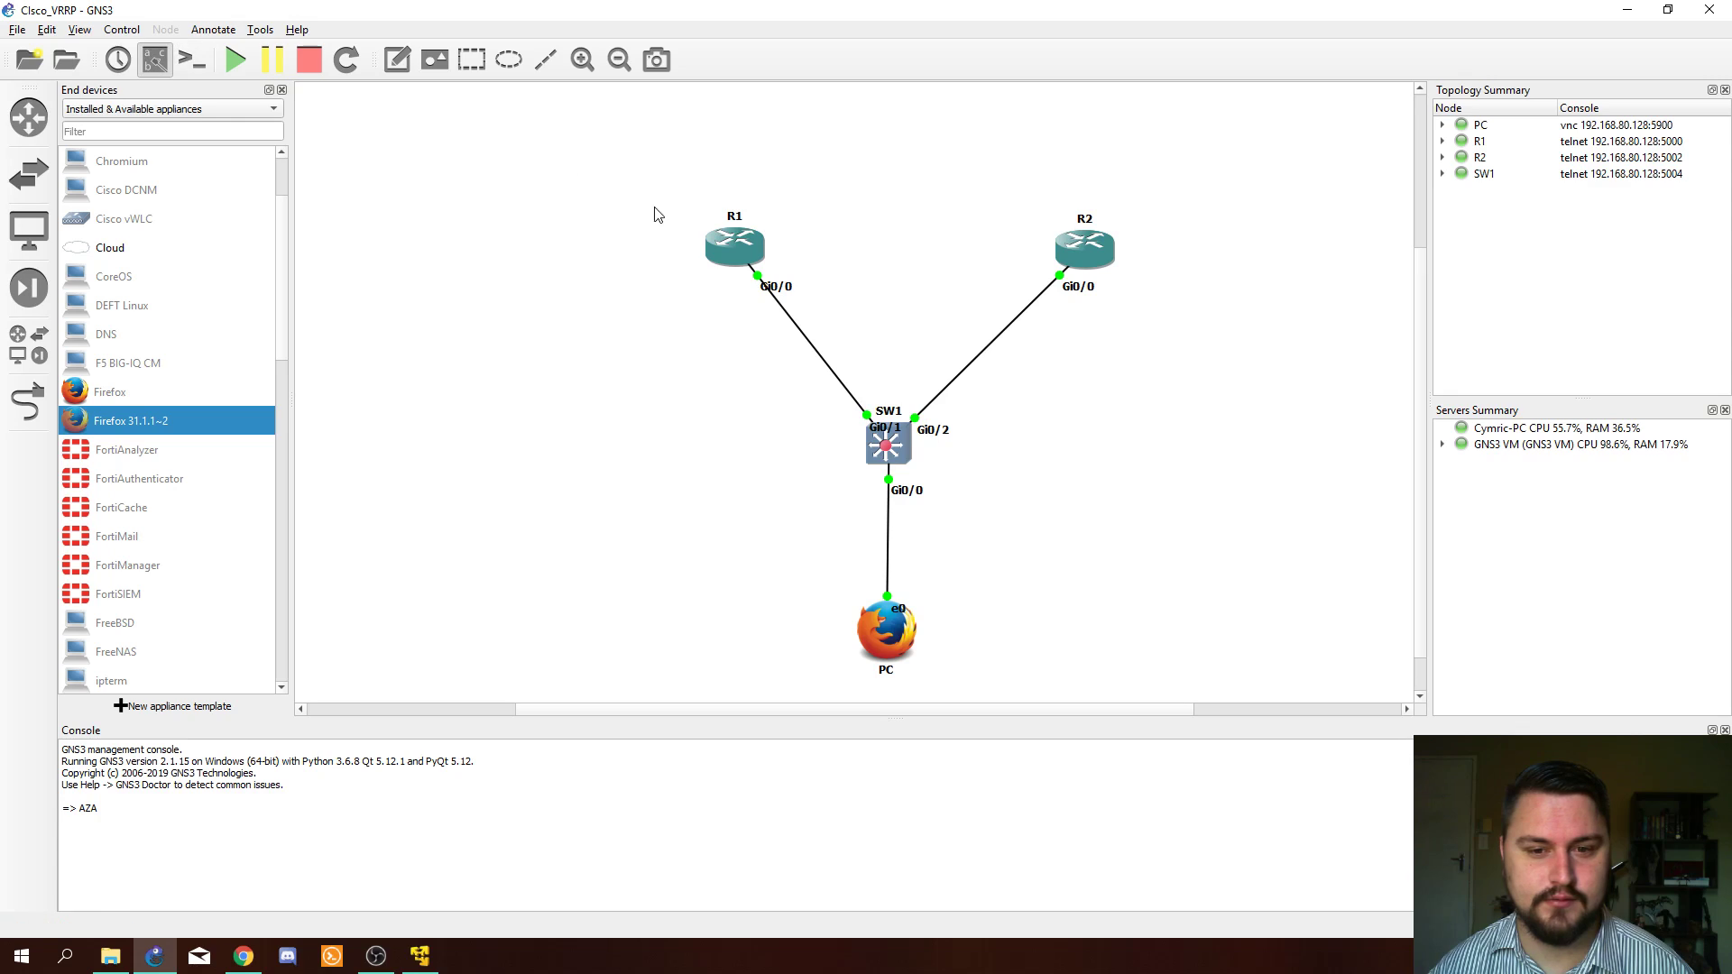
{"action": "left_click_drag", "start_coordinate": [884, 428], "coordinate": [937, 431]}
{"action": "left_click_drag", "start_coordinate": [909, 501], "coordinate": [870, 483]}
{"action": "left_click_drag", "start_coordinate": [897, 611], "coordinate": [868, 599]}
{"action": "left_click_drag", "start_coordinate": [849, 428], "coordinate": [853, 422]}
{"action": "left_click_drag", "start_coordinate": [783, 285], "coordinate": [741, 290]}
{"action": "left_click", "coordinate": [864, 296]}
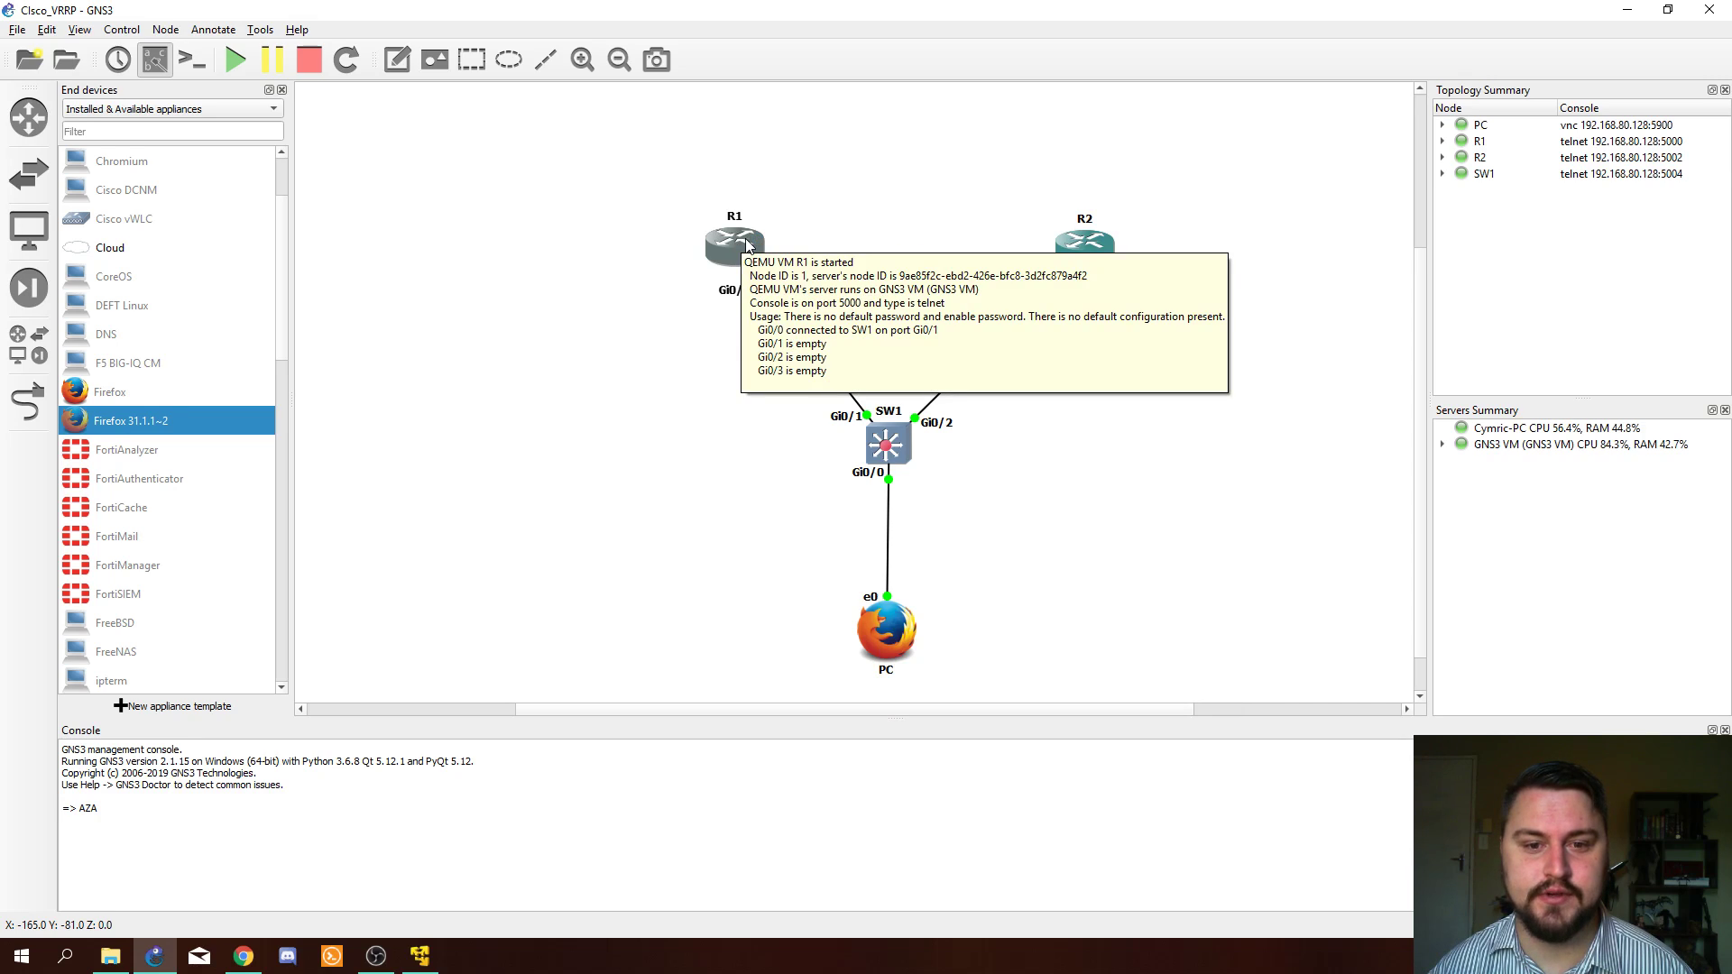
Step: Run 'show ip int br' in R1's maximized console, confirming all interfaces unassigned and administratively down
{"action": "double_click", "coordinate": [745, 244]}
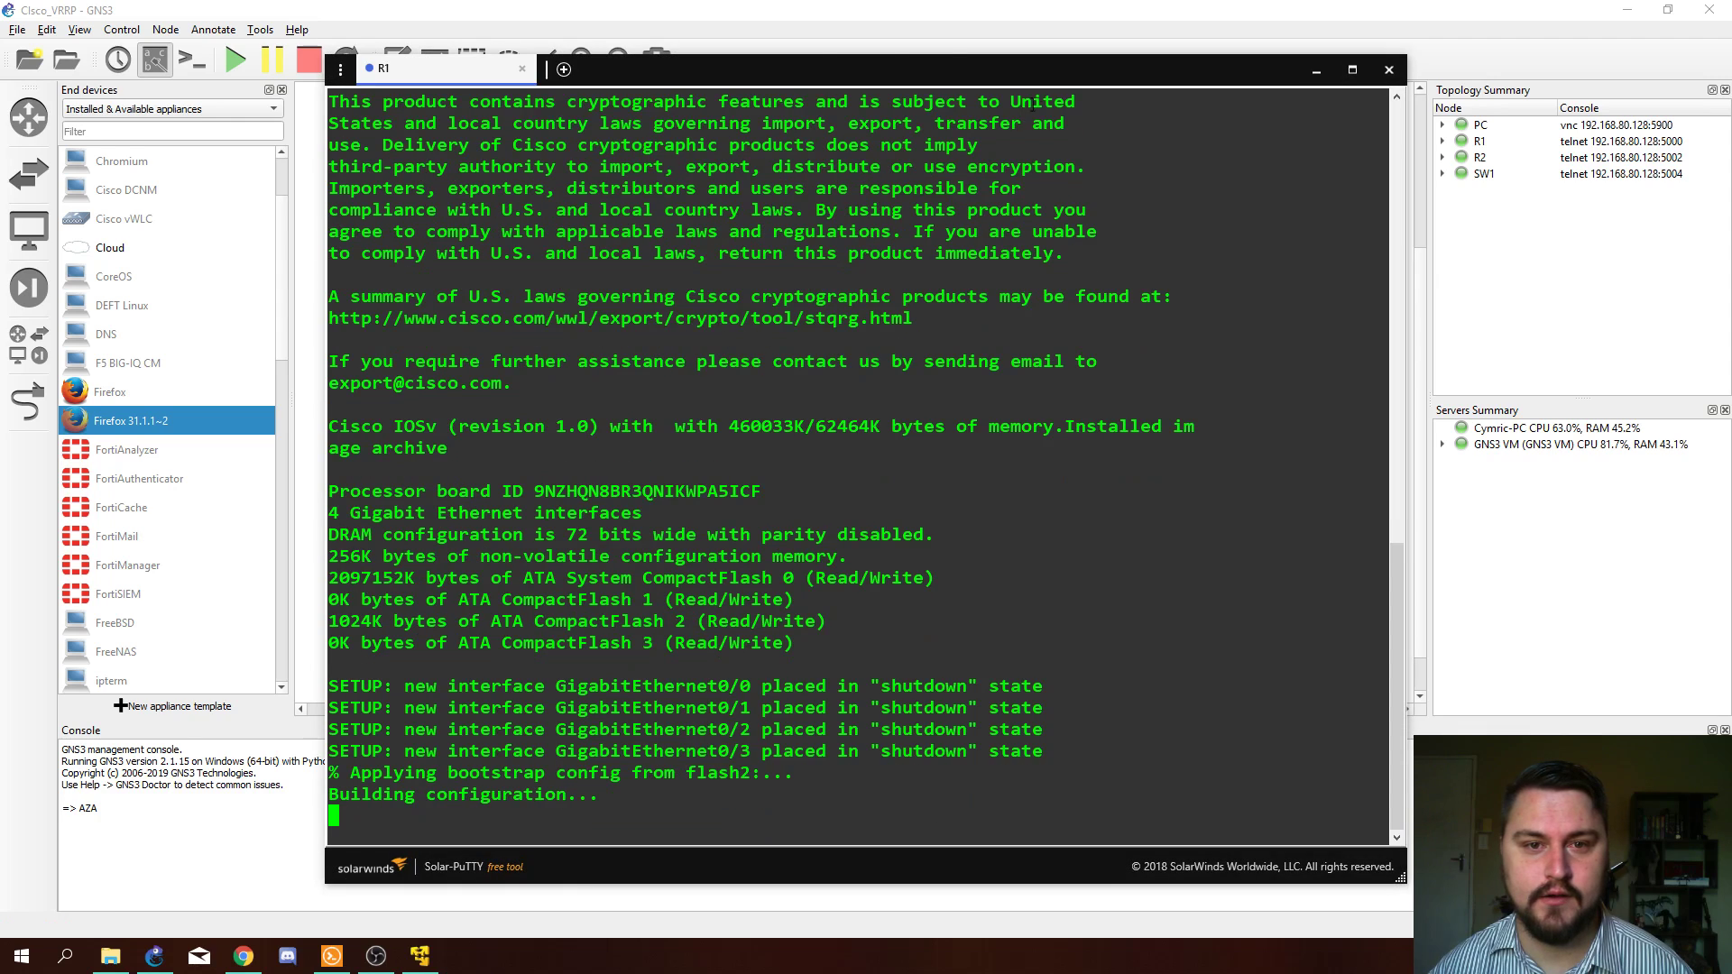
{"action": "left_click", "coordinate": [1359, 67]}
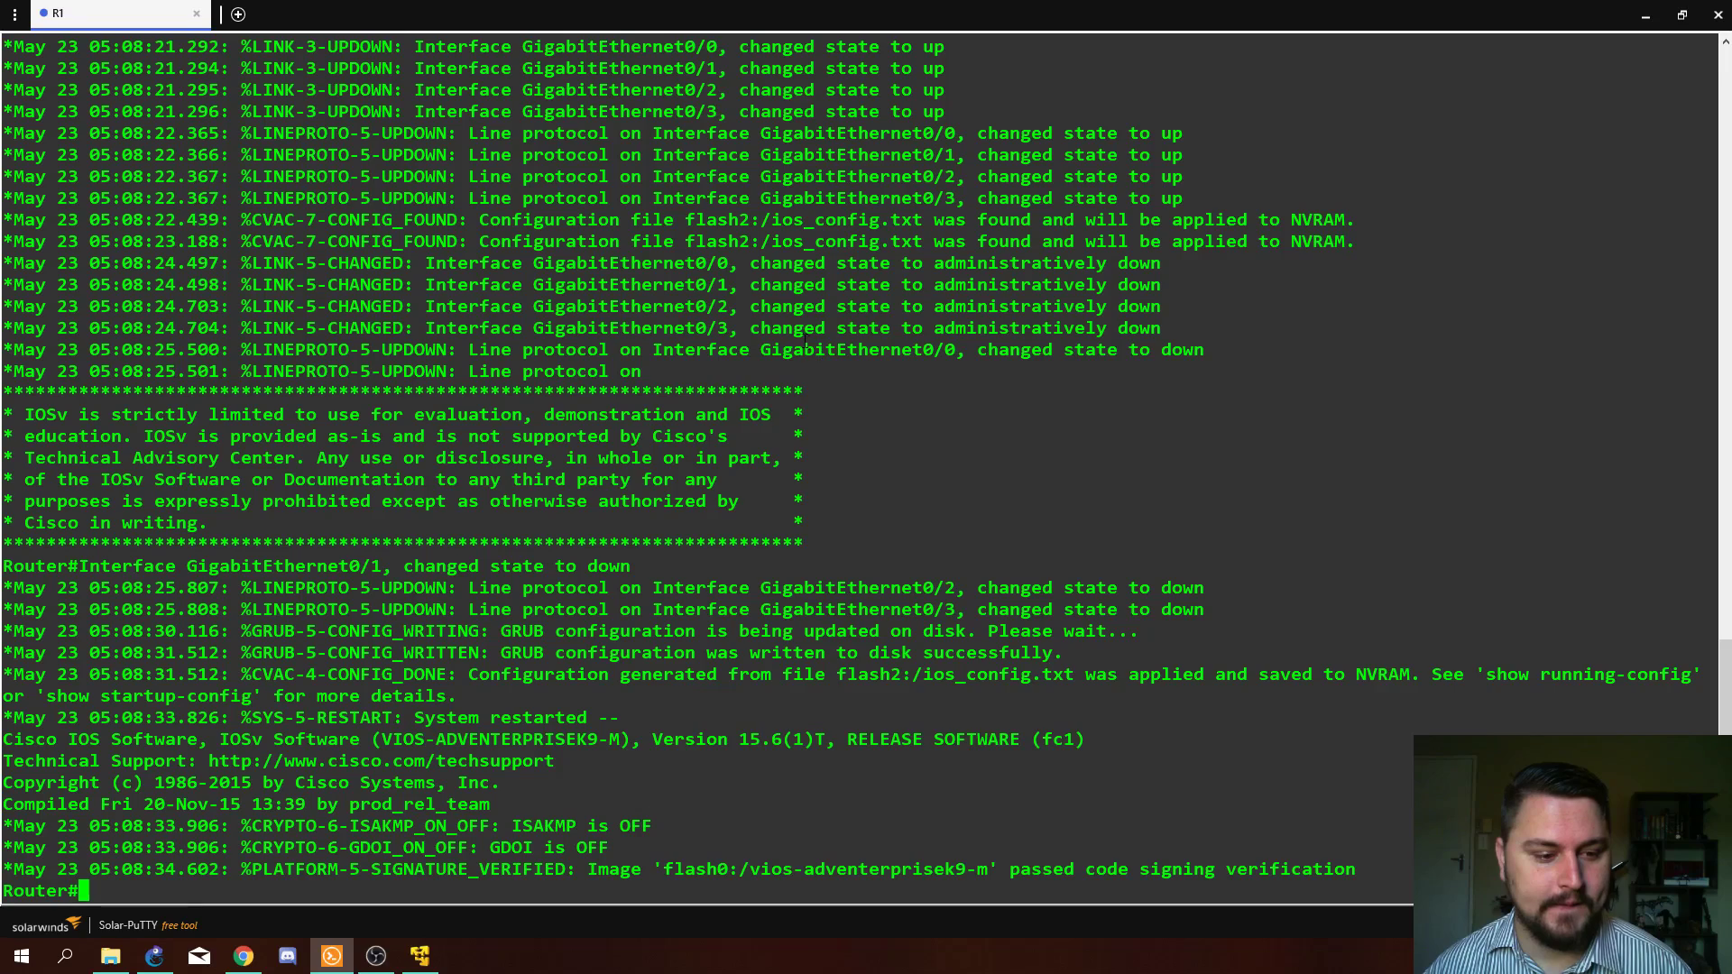
{"action": "key", "text": "Return"}
{"action": "key", "text": "Return"}
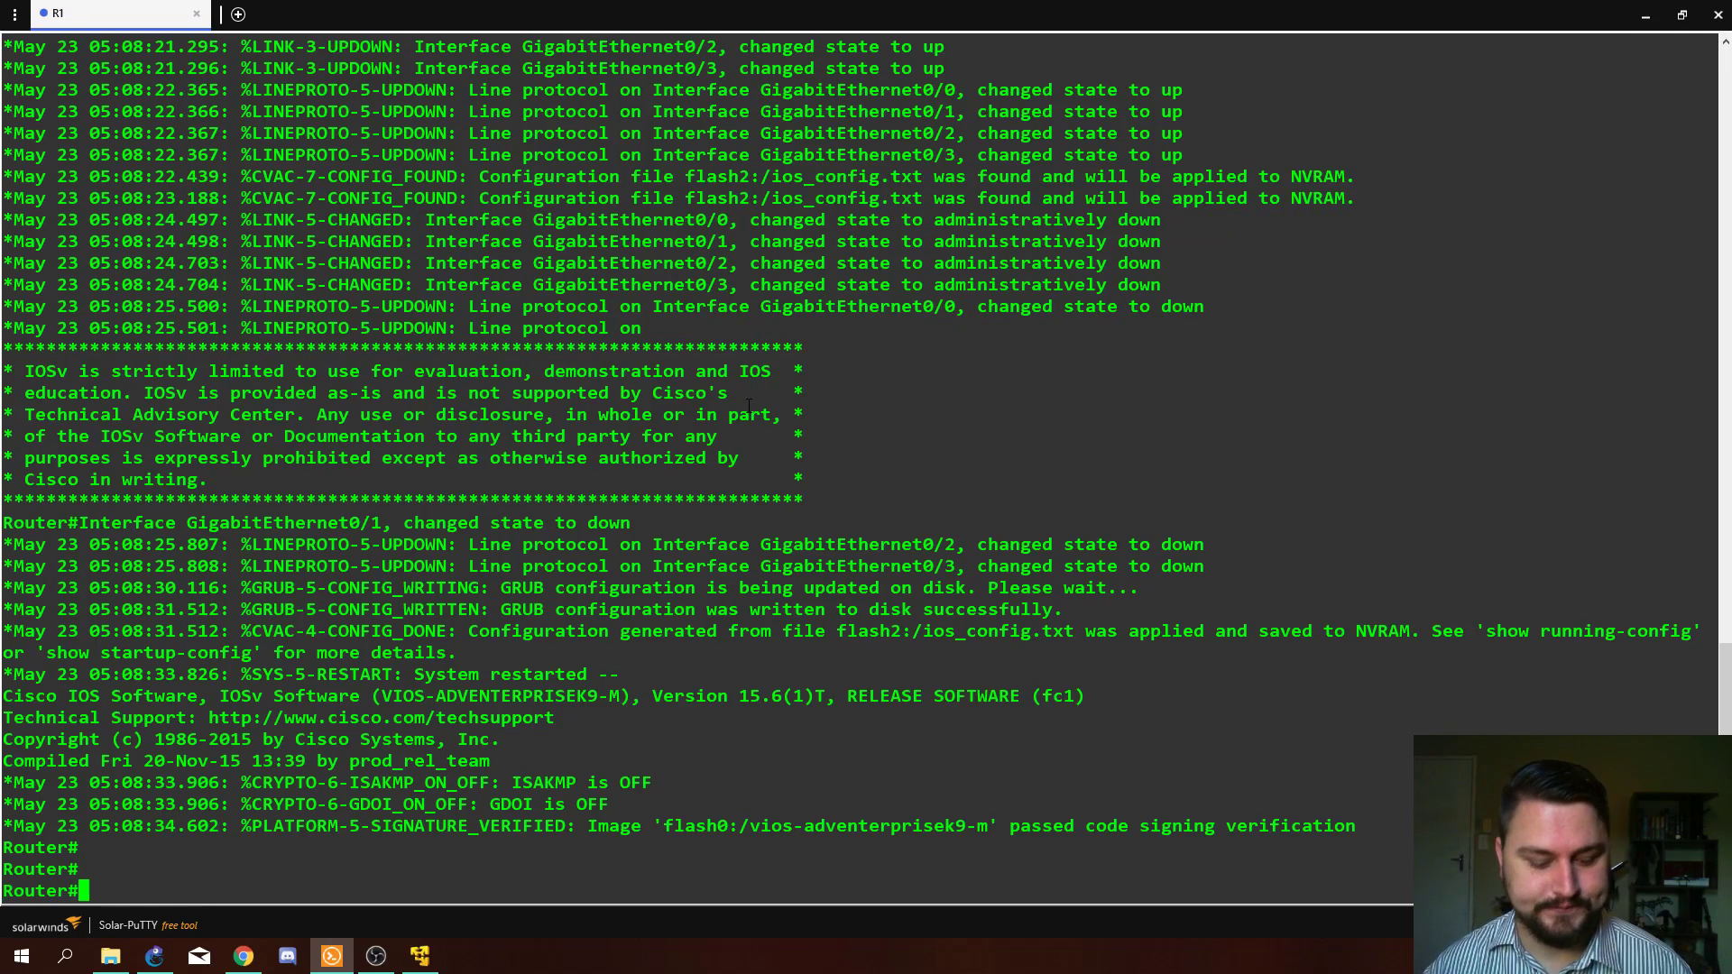
{"action": "type", "text": "shopw"}
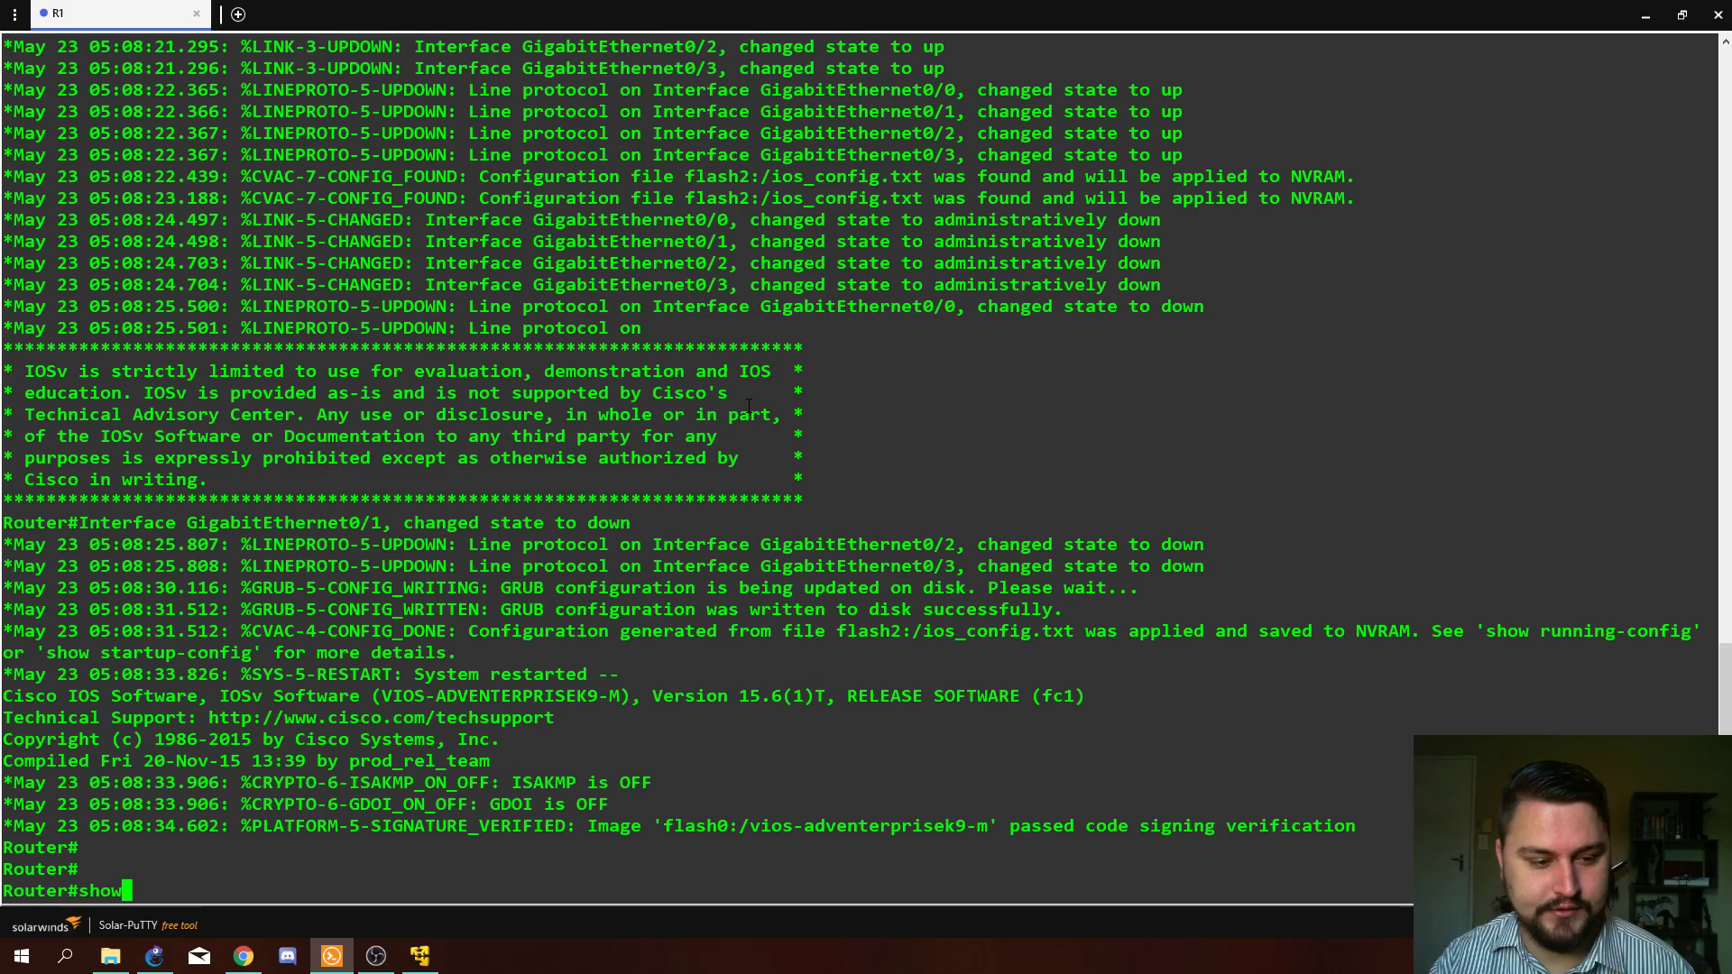
{"action": "type", "text": "ip int br"}
{"action": "key", "text": "Return"}
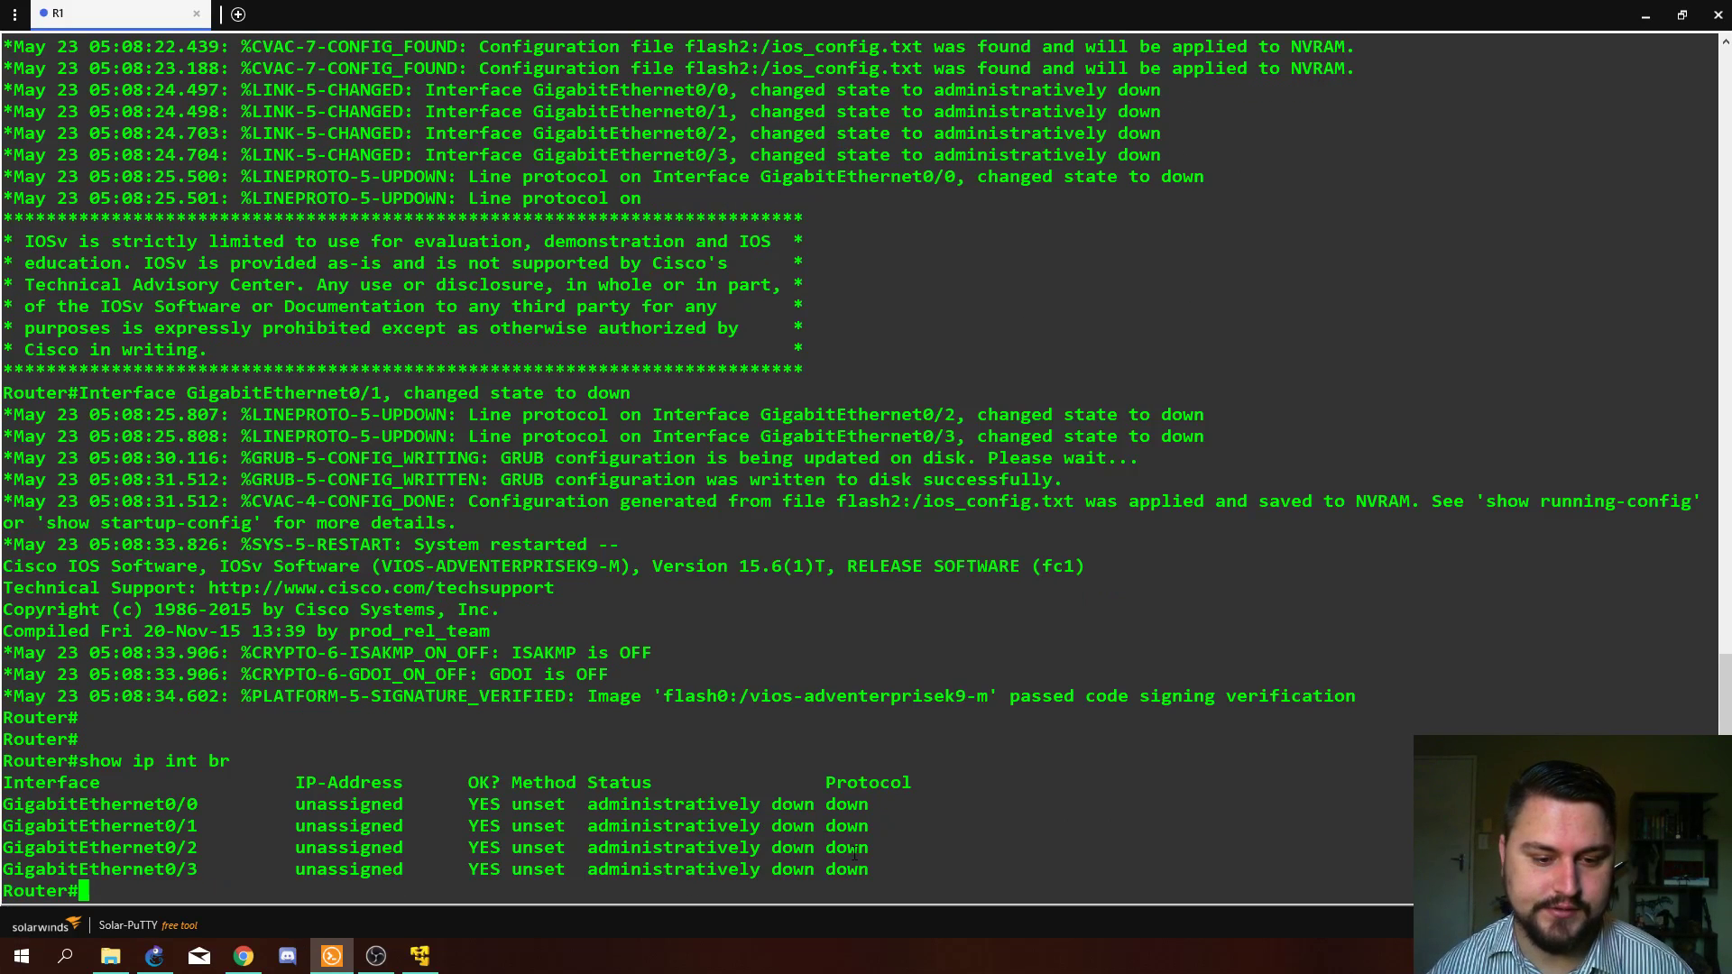
{"action": "left_click_drag", "start_coordinate": [854, 854], "coordinate": [600, 848]}
{"action": "double_click", "coordinate": [640, 848]}
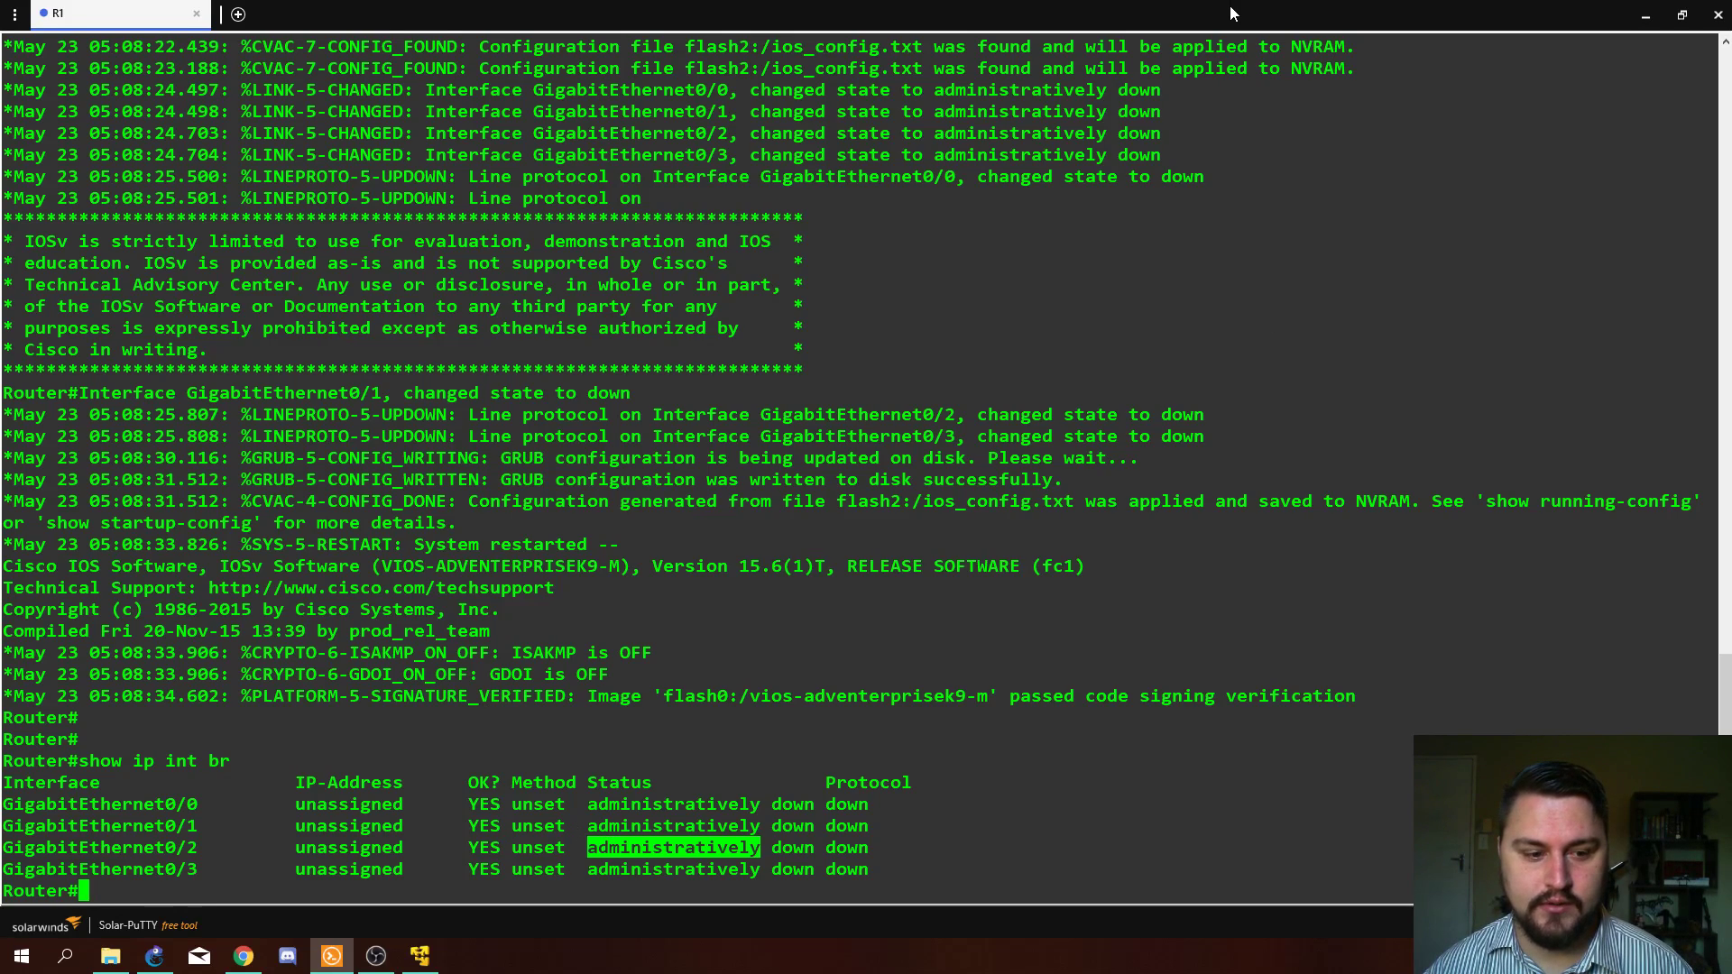
{"action": "double_click", "coordinate": [83, 803]}
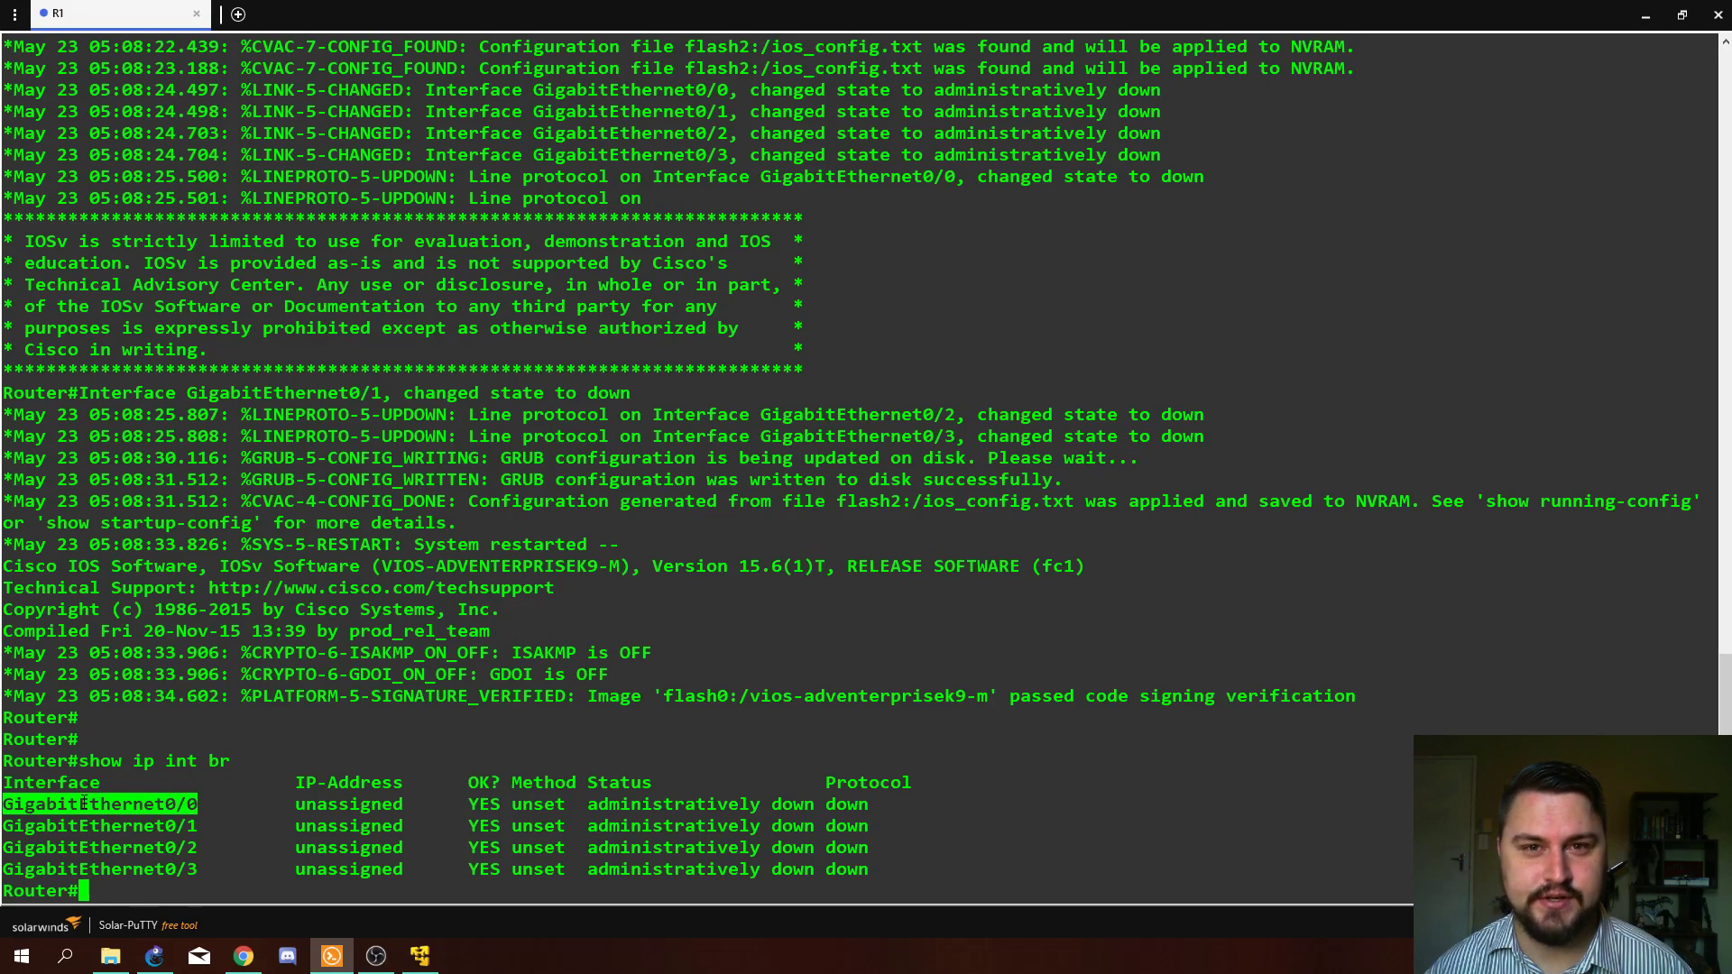
{"action": "left_click", "coordinate": [1645, 18]}
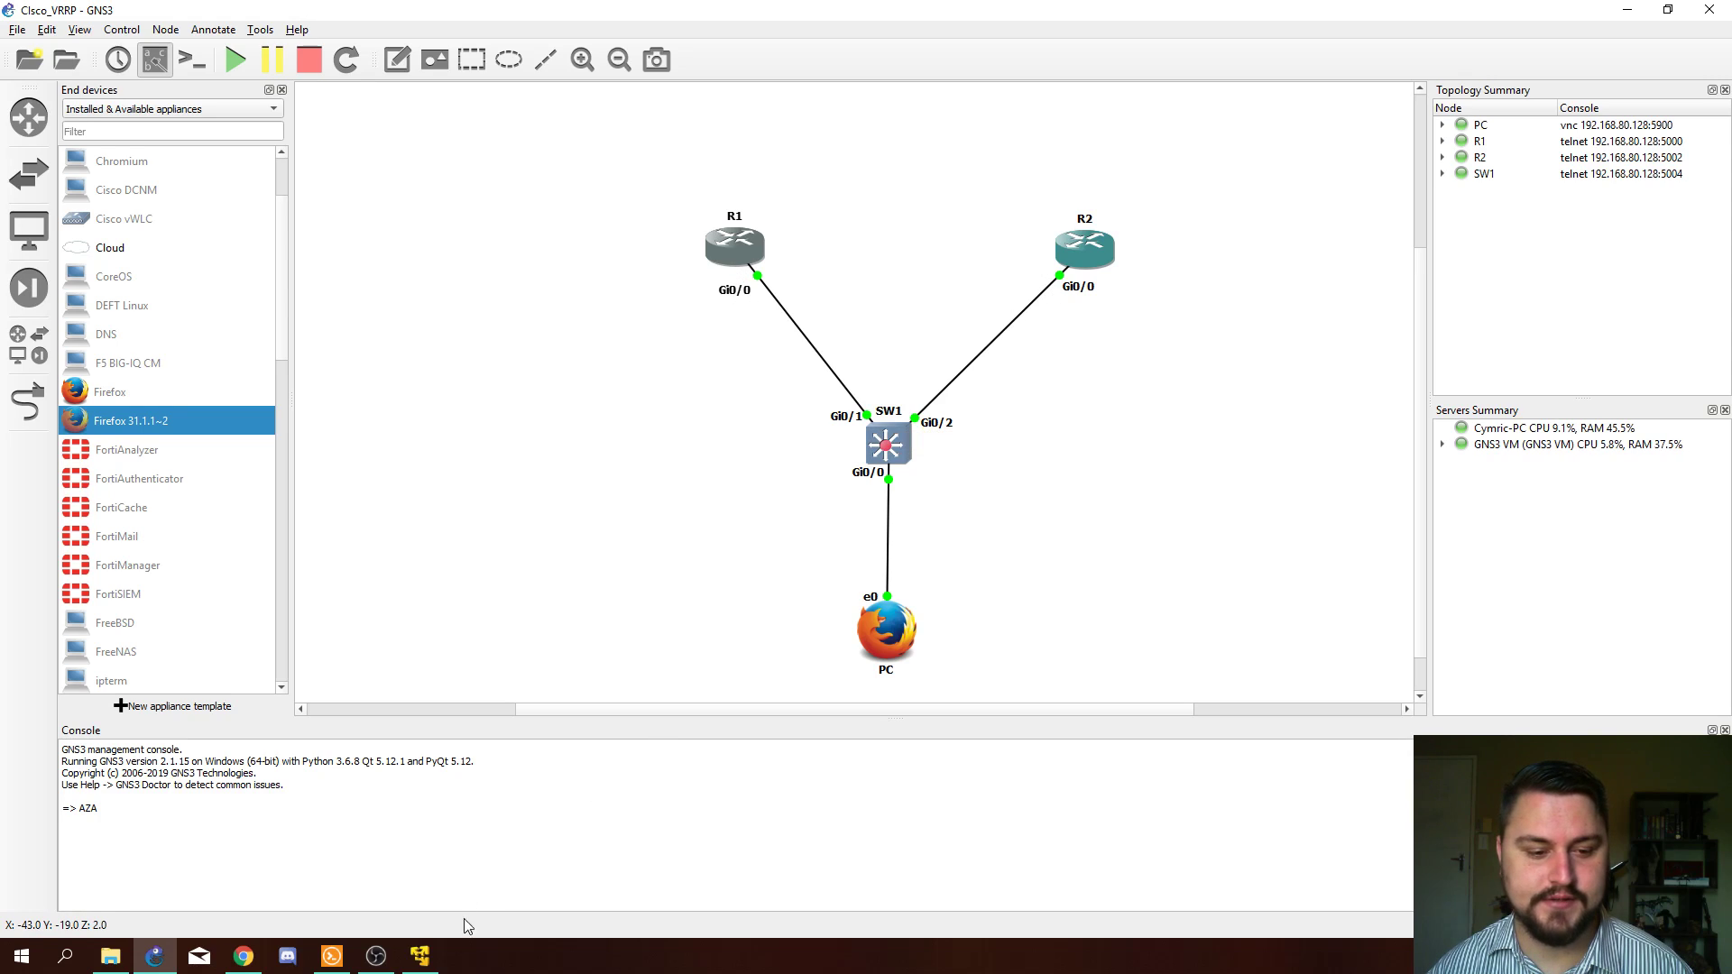
Step: On R1, enter 'config t', then 'int GigabitEthernet0/0' and 'no shut'
{"action": "mouse_move", "coordinate": [424, 957]}
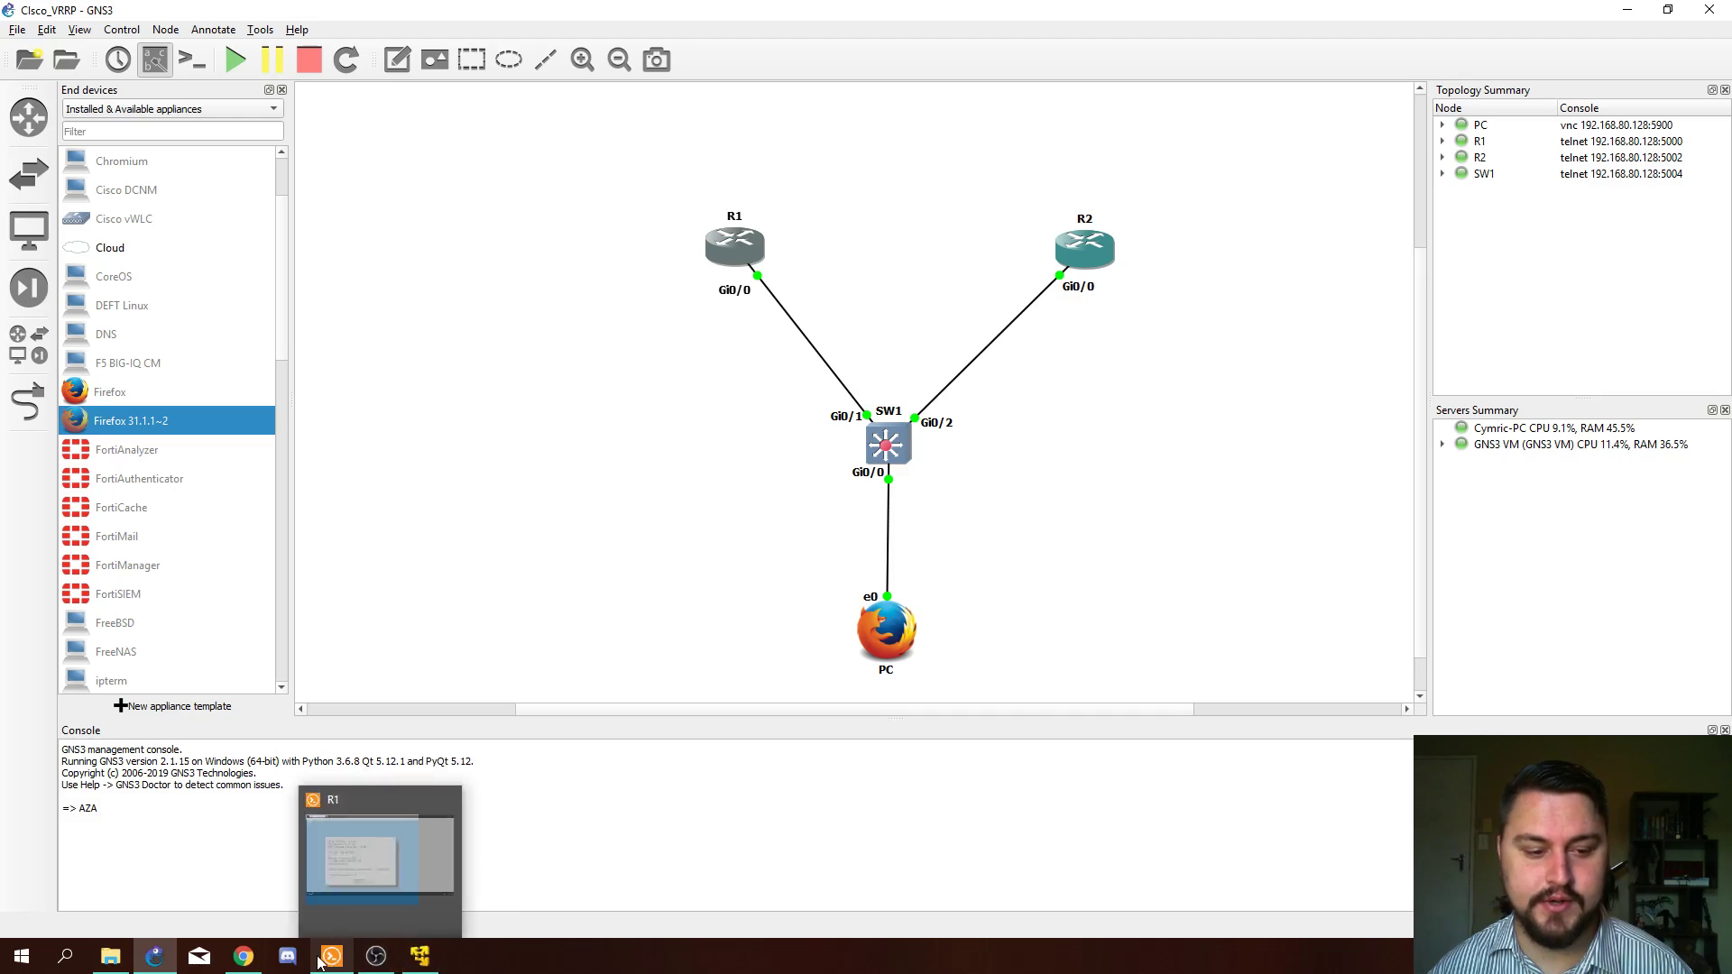
{"action": "mouse_move", "coordinate": [244, 956]}
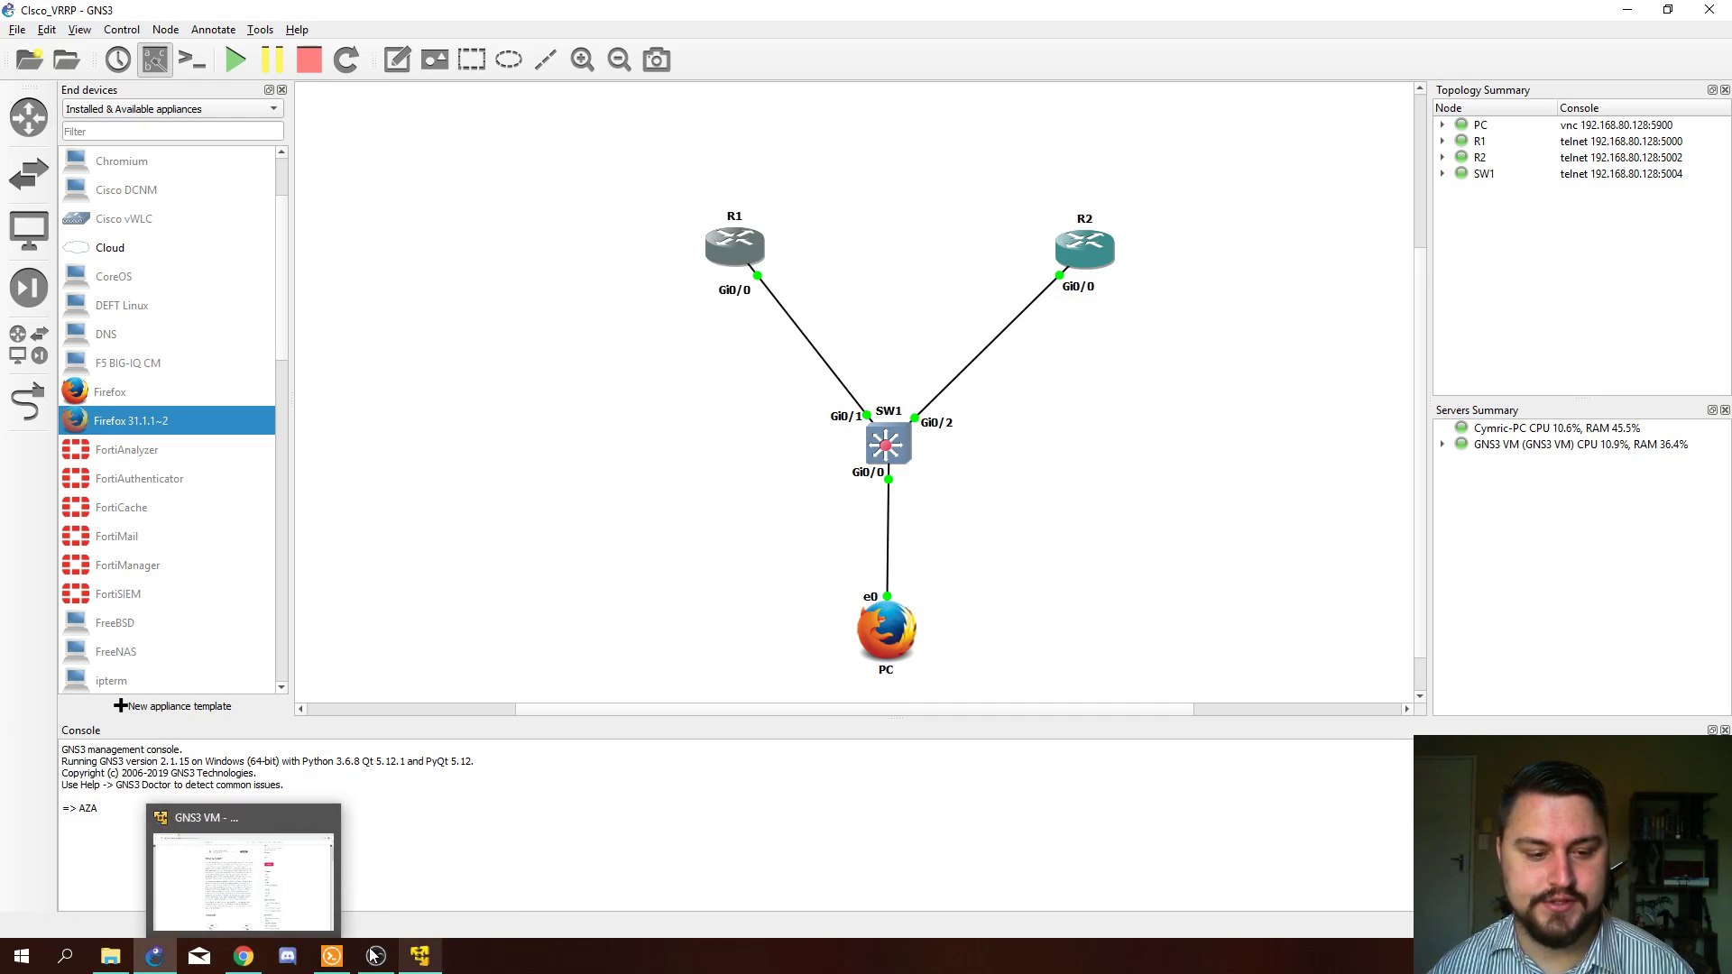
{"action": "left_click", "coordinate": [332, 956]}
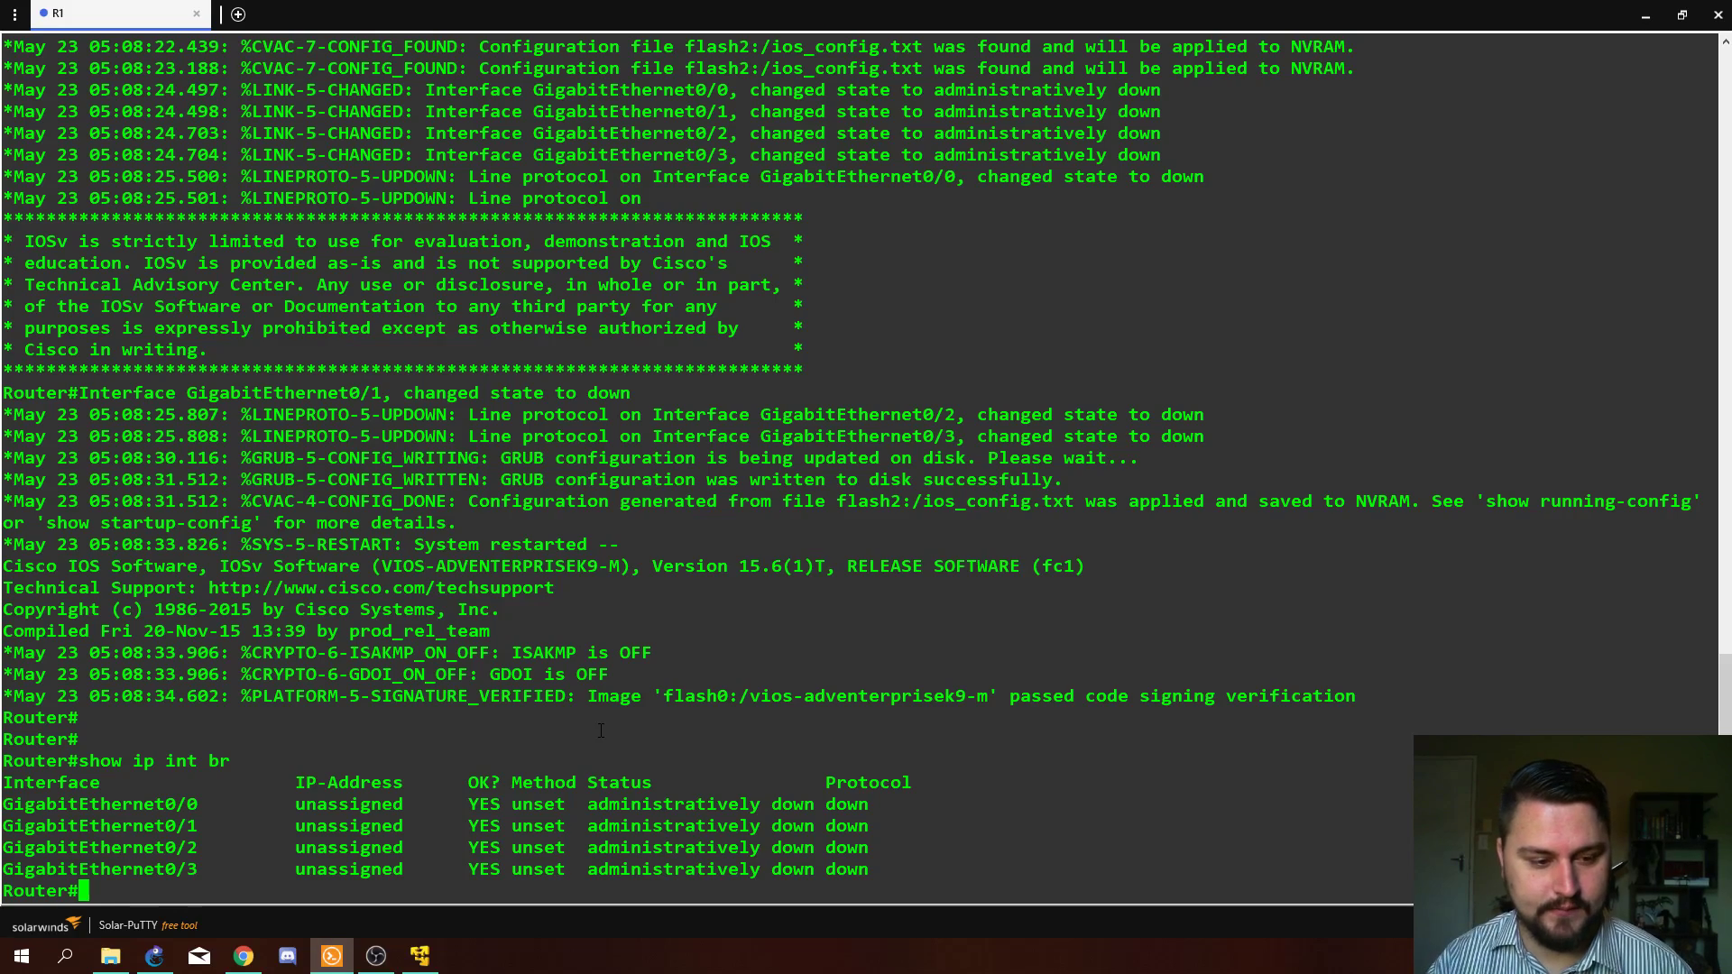
{"action": "key", "text": "Return"}
{"action": "key", "text": "Return"}
{"action": "type", "text": "co"}
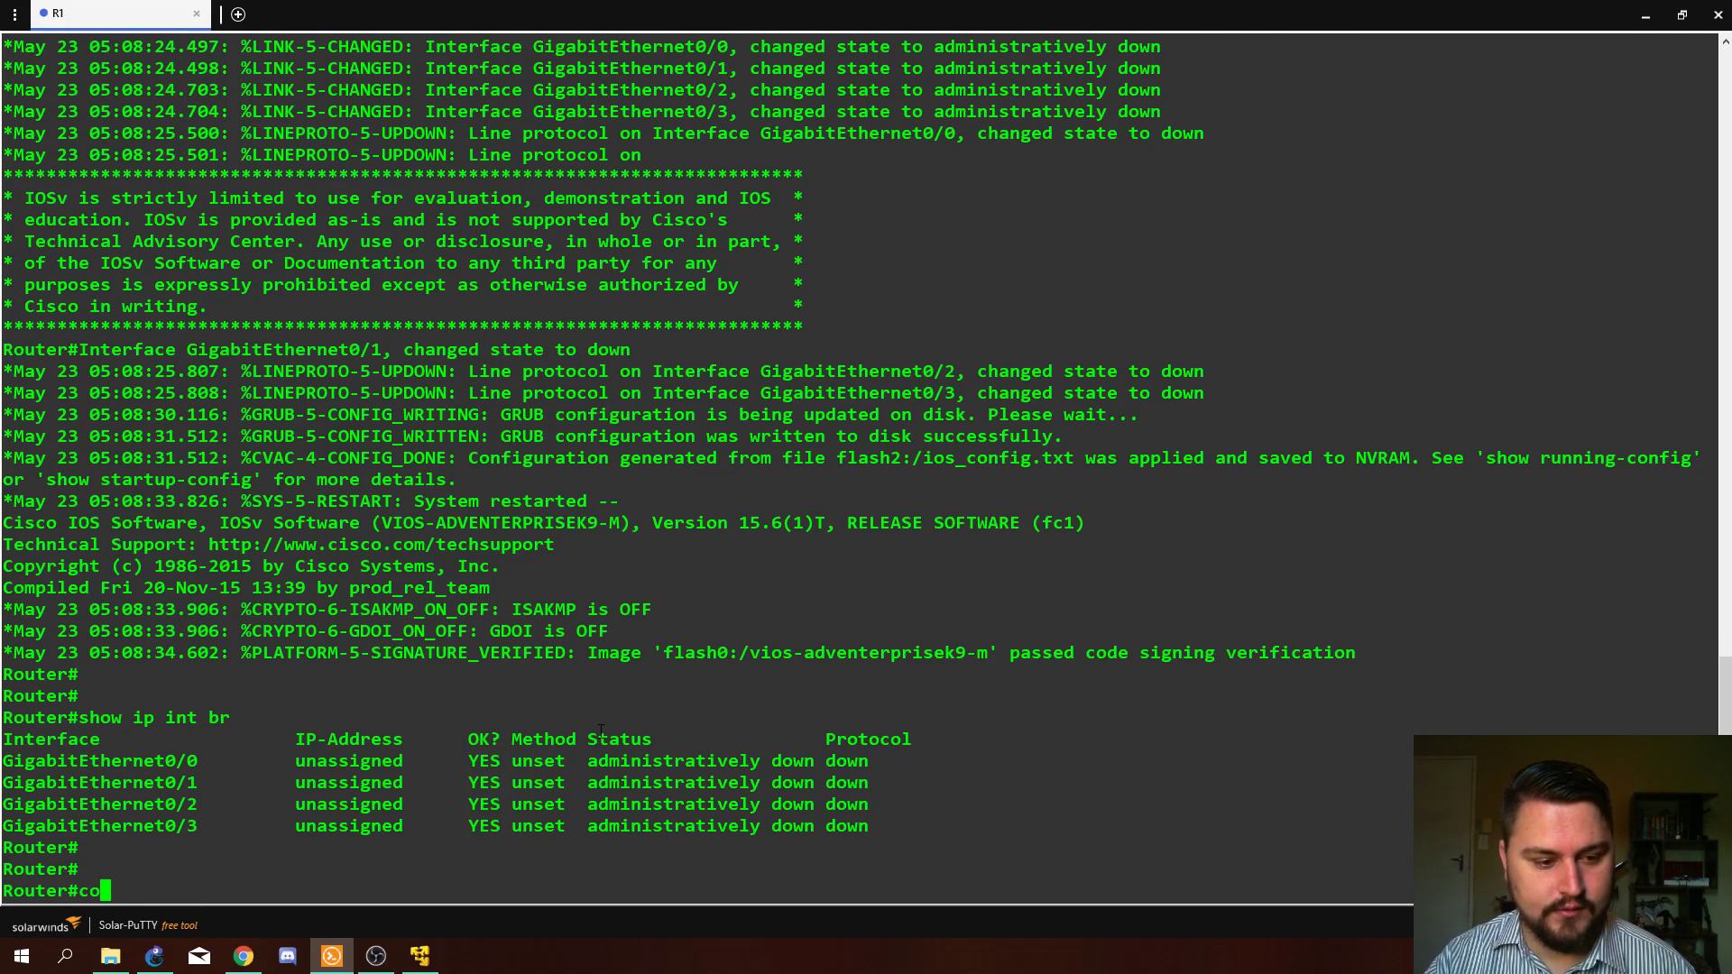
{"action": "type", "text": "nfig t"}
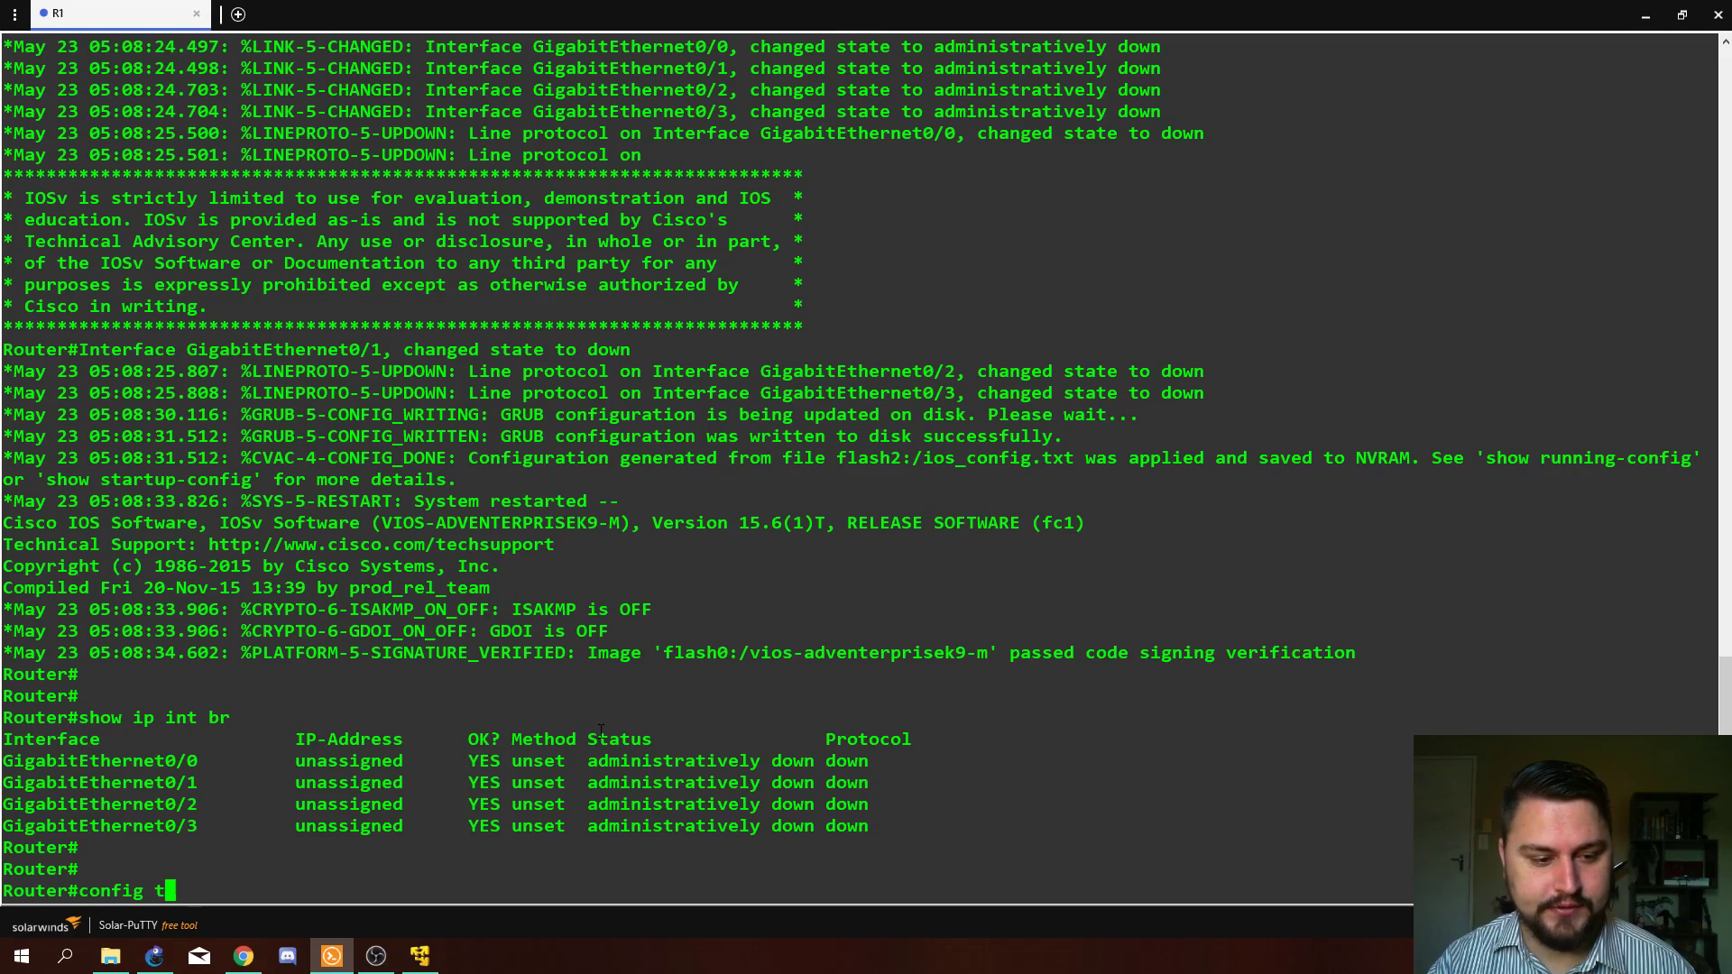
{"action": "key", "text": "Return"}
{"action": "type", "text": "int"}
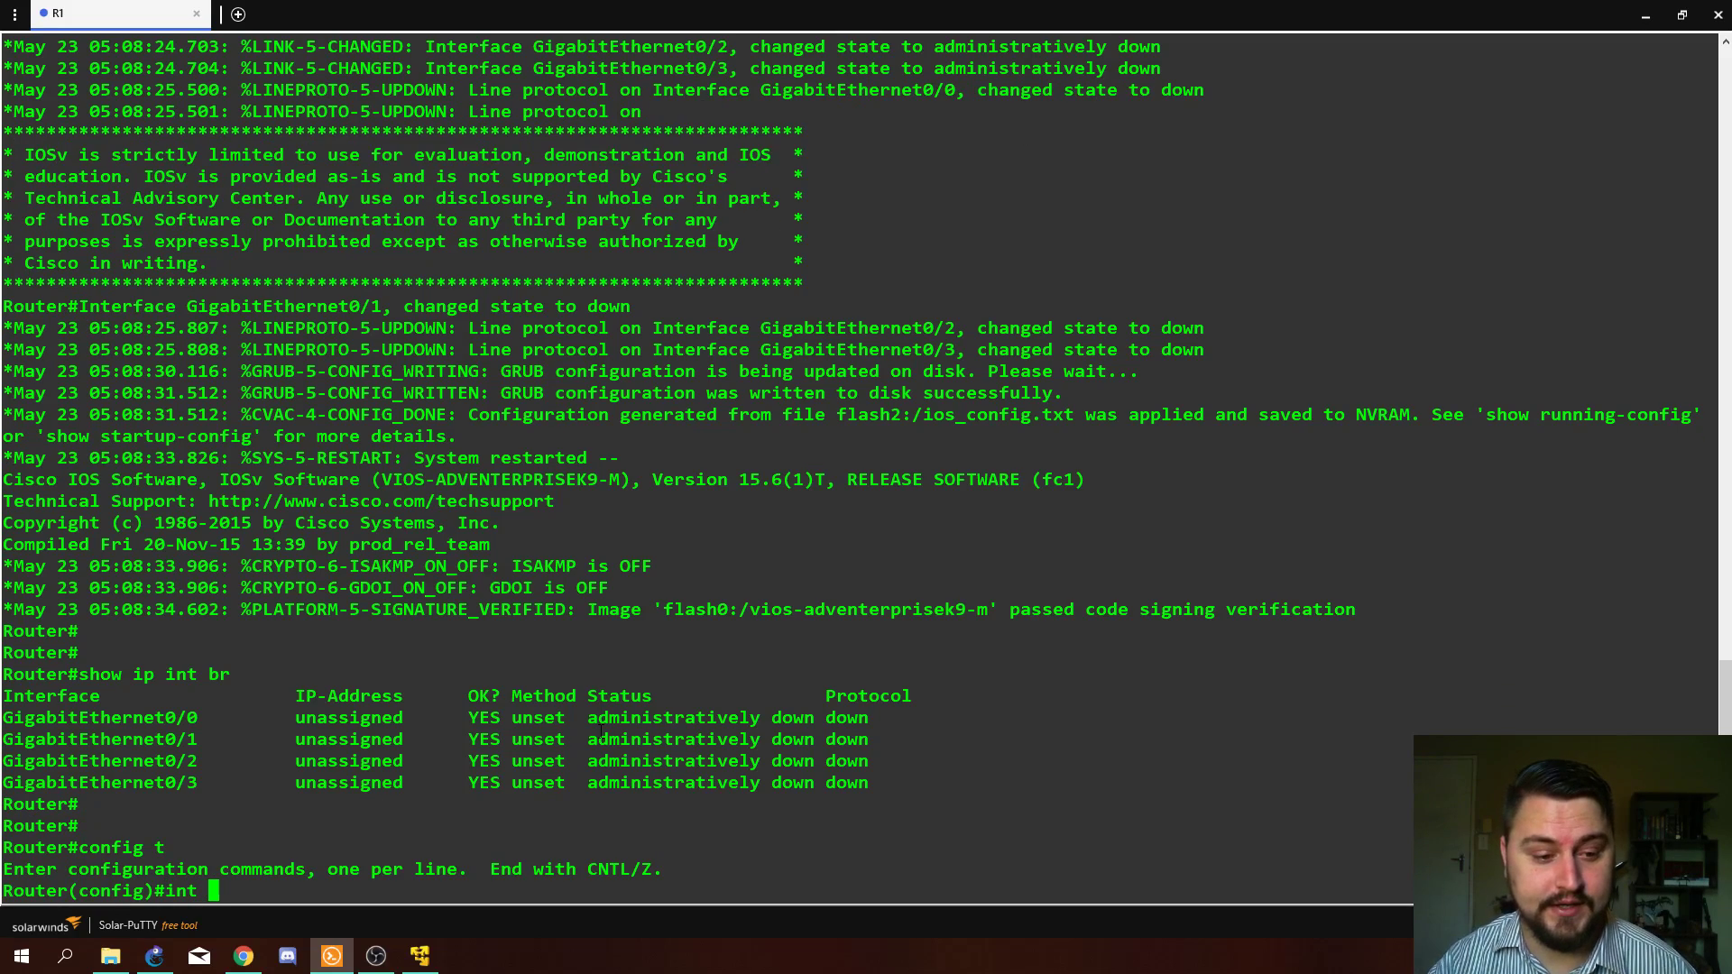
{"action": "double_click", "coordinate": [93, 718]}
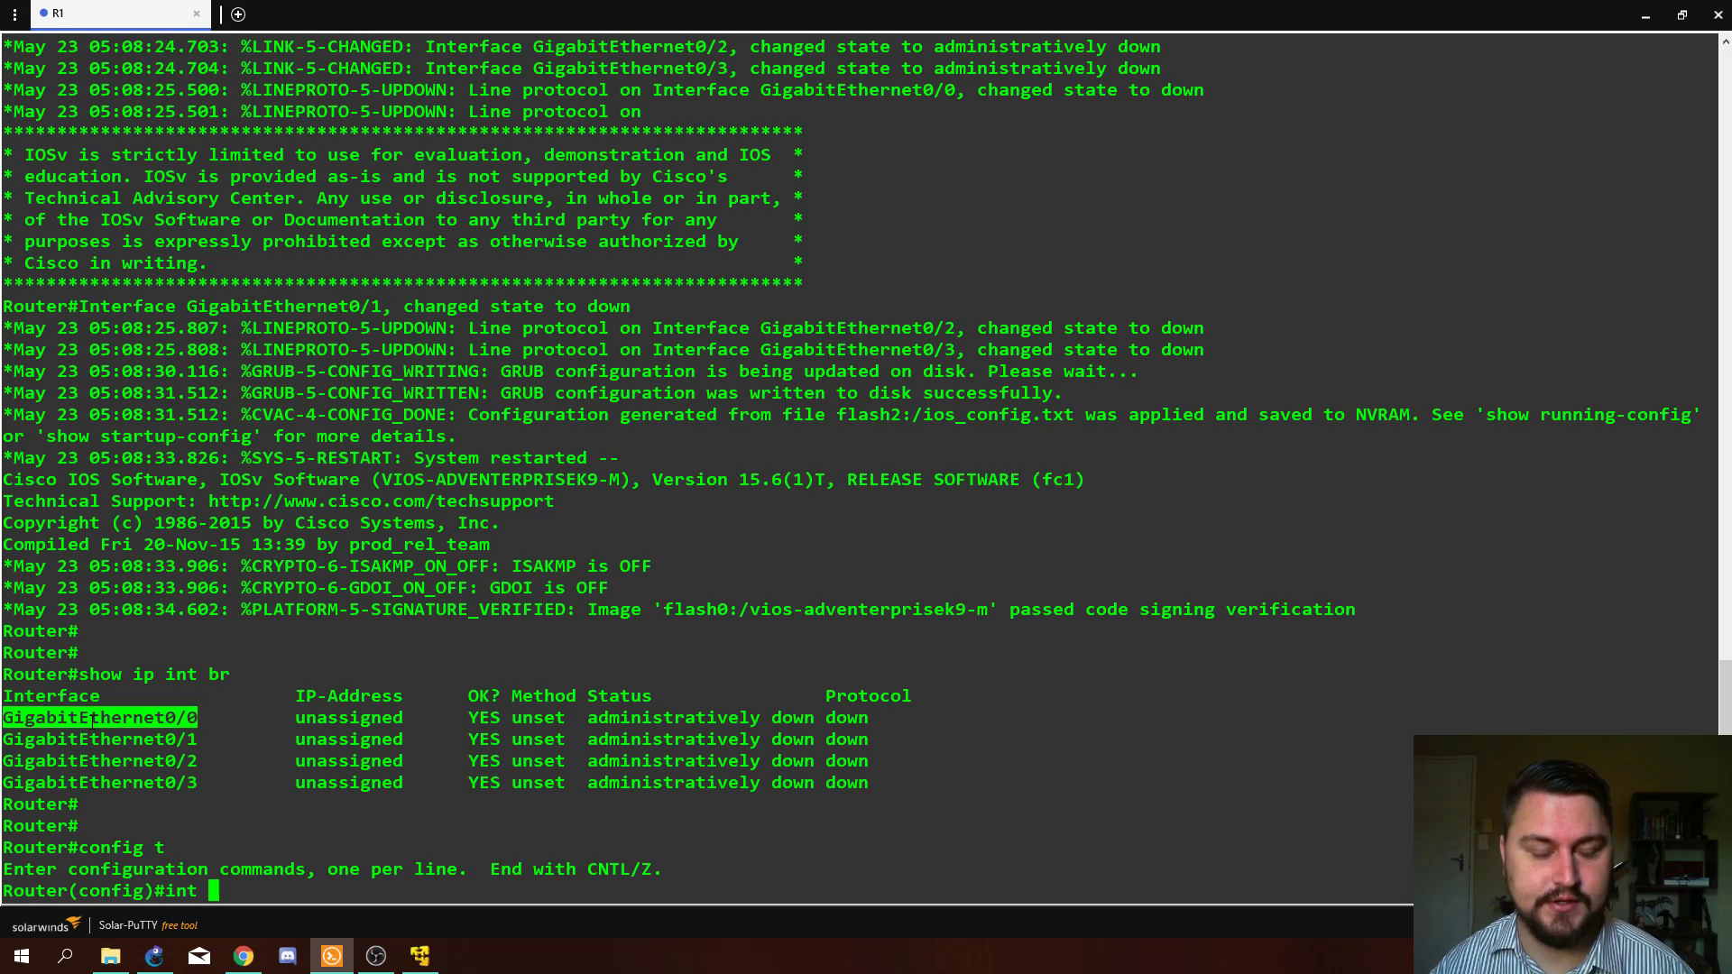
{"action": "right_click", "coordinate": [304, 676]}
{"action": "key", "text": "Return"}
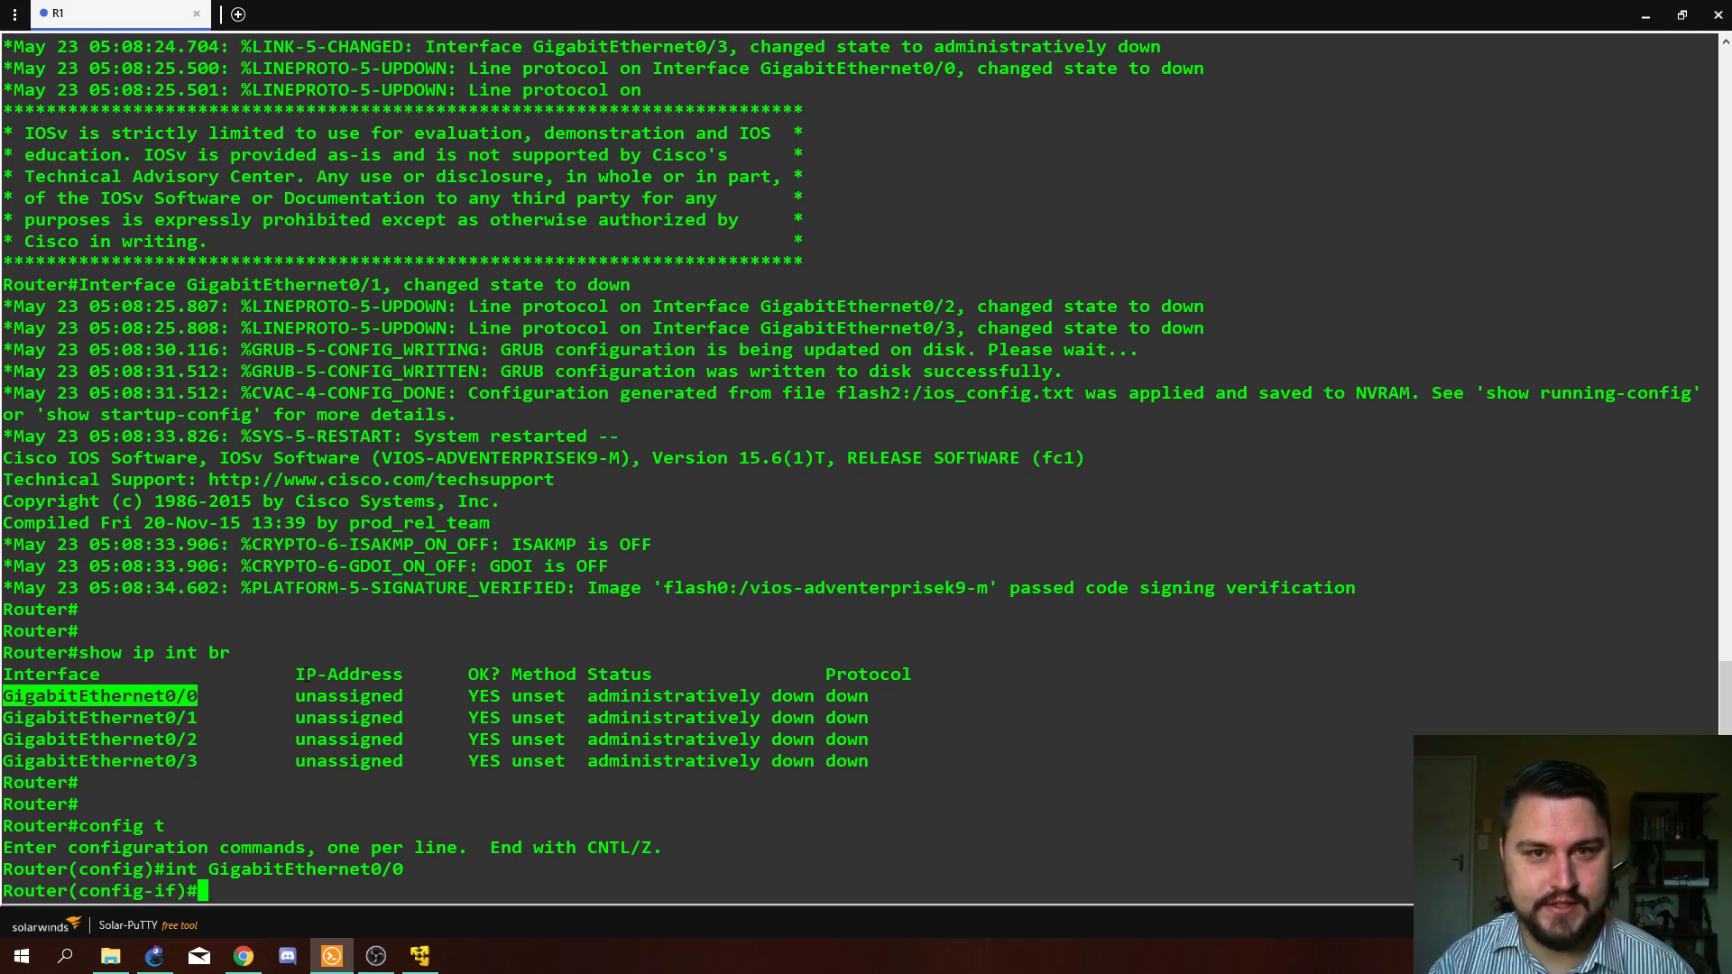
{"action": "type", "text": "no shut"}
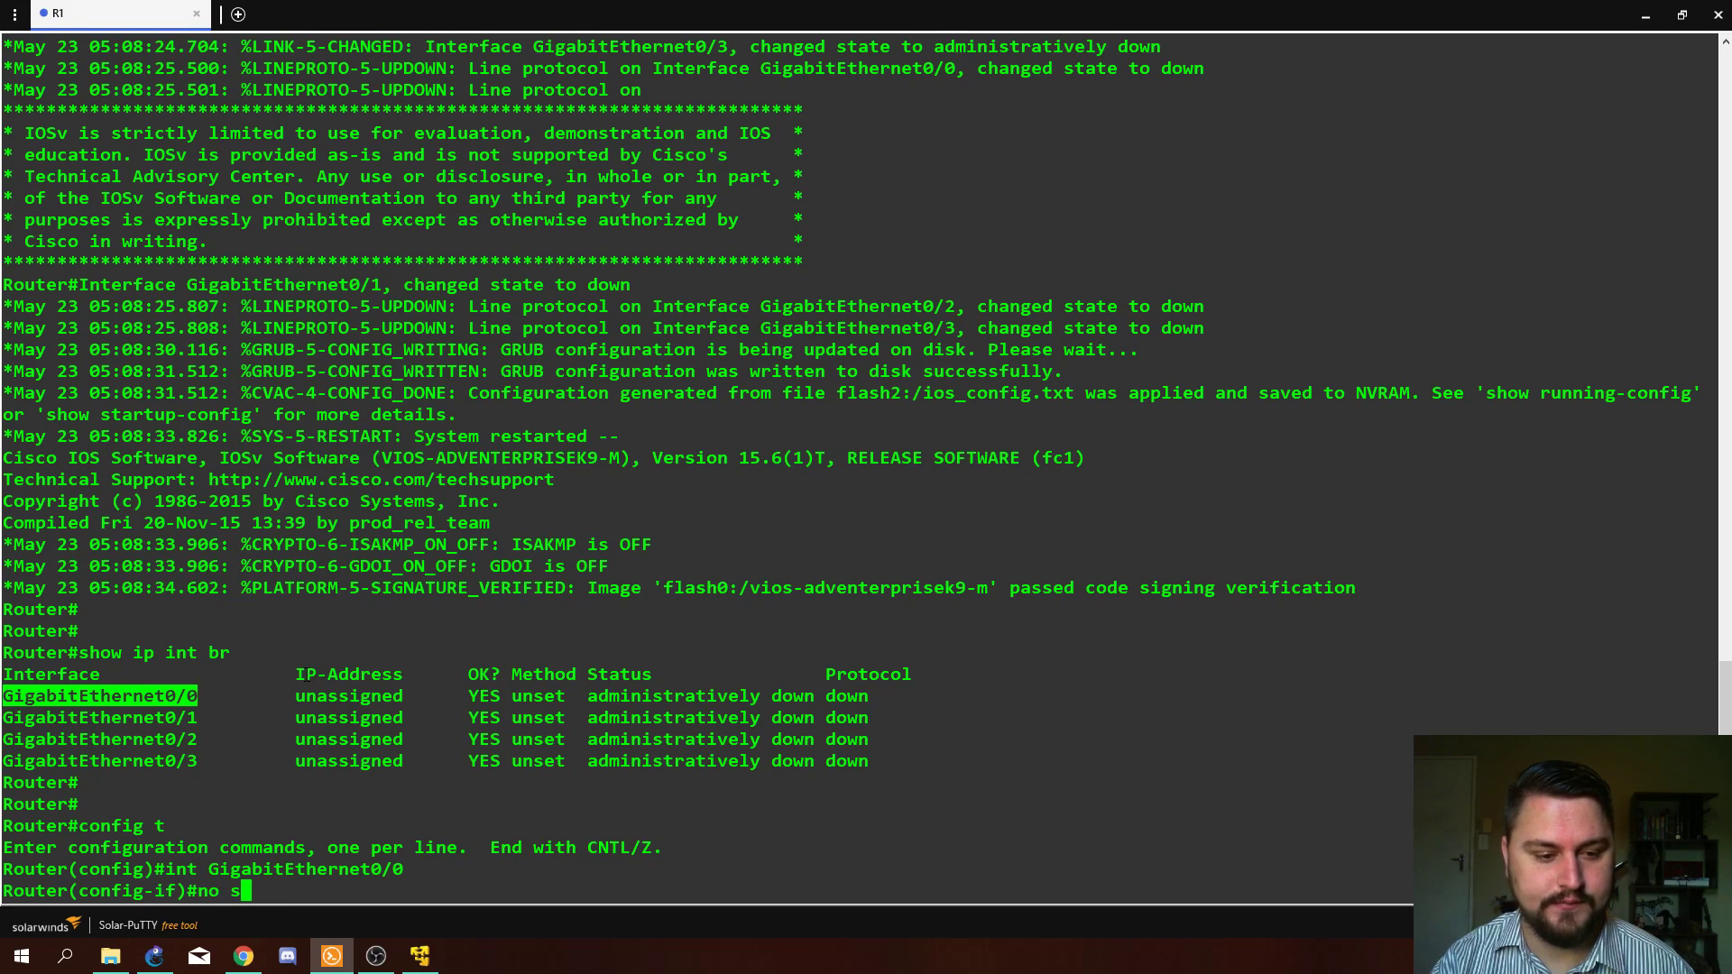
{"action": "key", "text": "Return"}
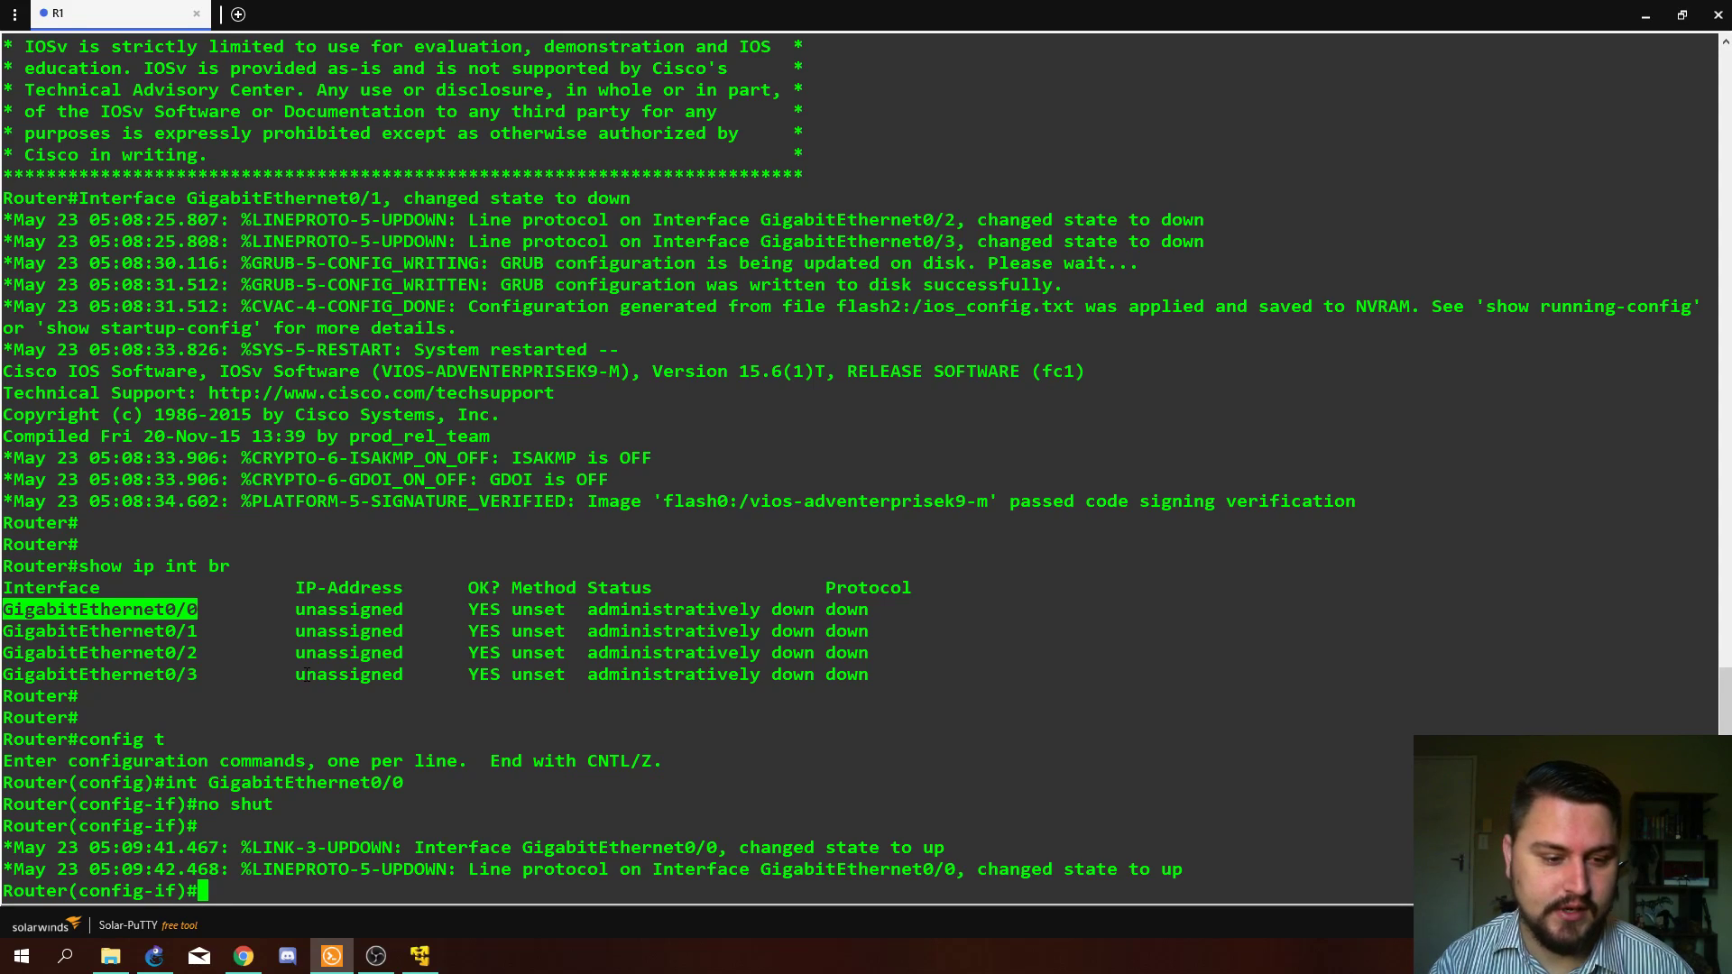
Step: Assign 192.168.0.2 255.255.255.0 to R1's GigabitEthernet0/0
{"action": "type", "text": "ip"}
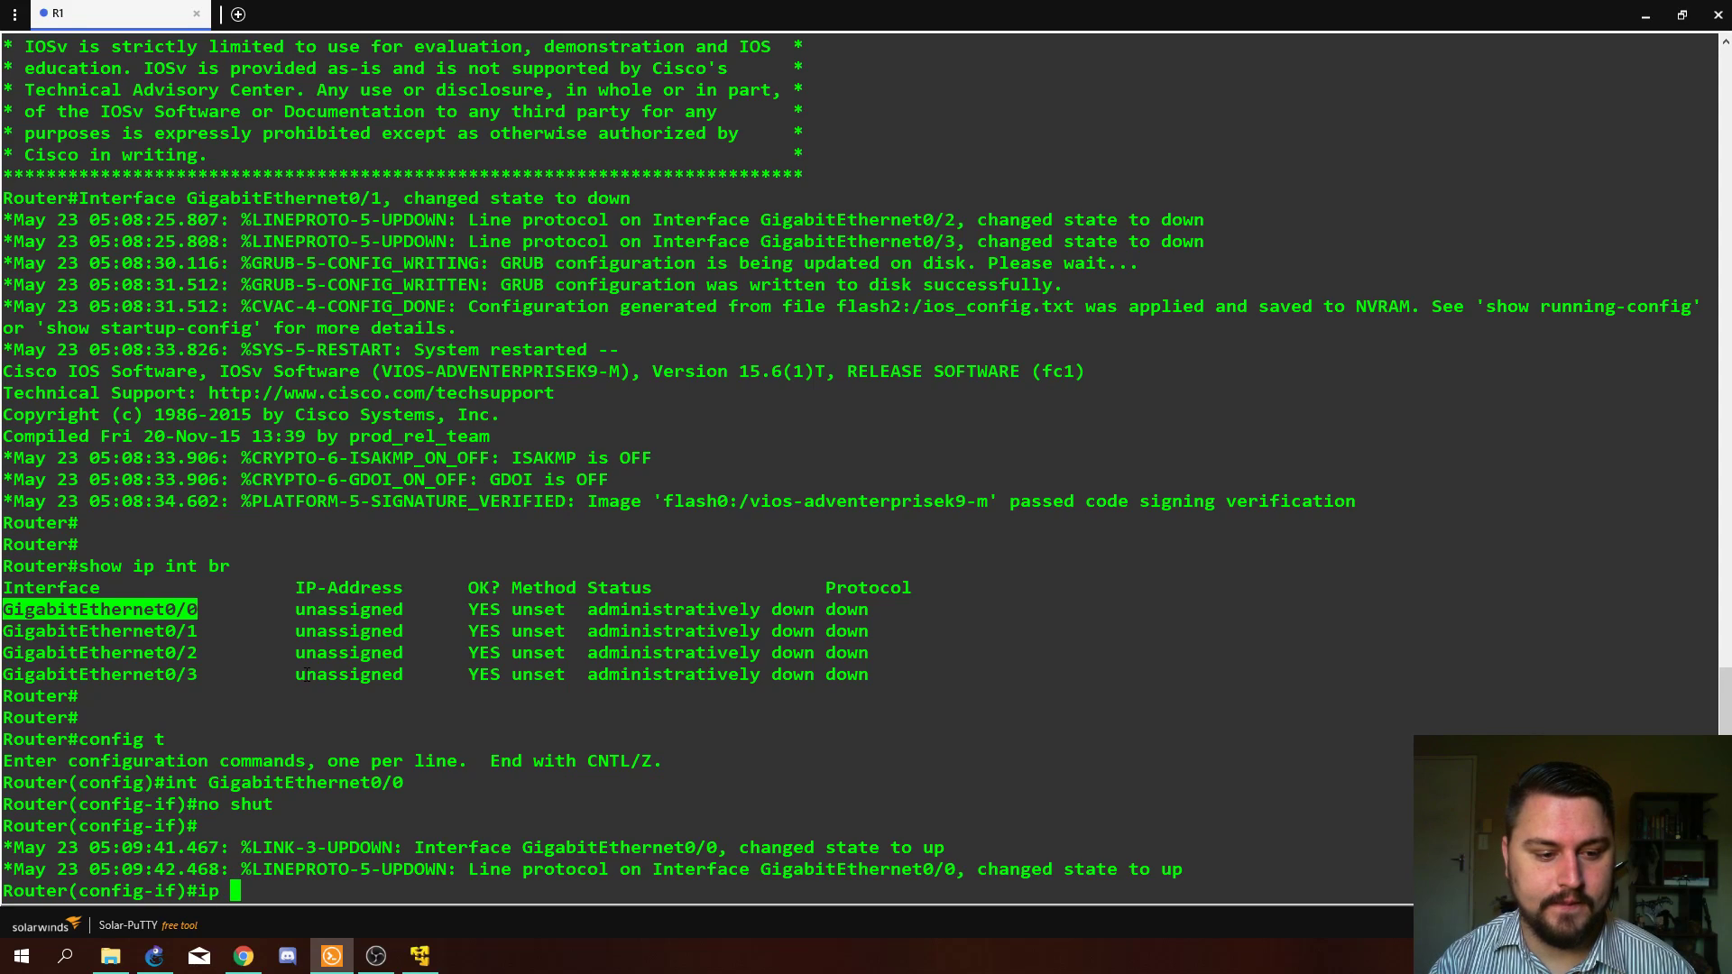
{"action": "type", "text": " add"}
{"action": "key", "text": "Tab"}
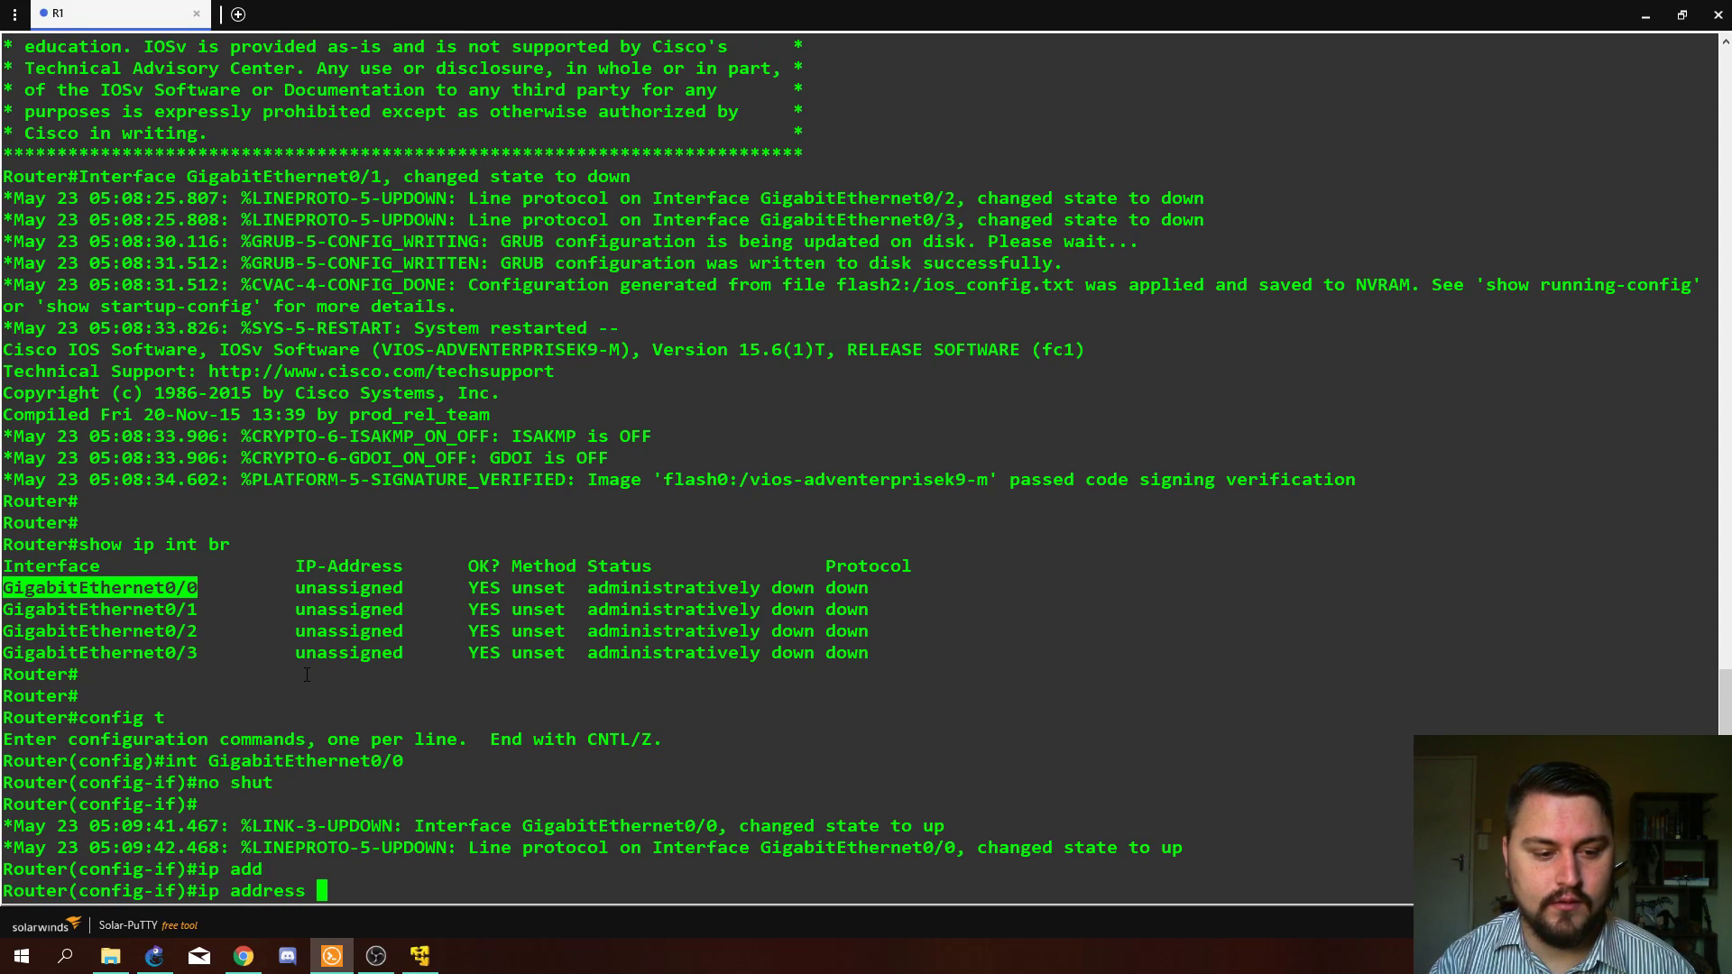
{"action": "type", "text": "192.16"}
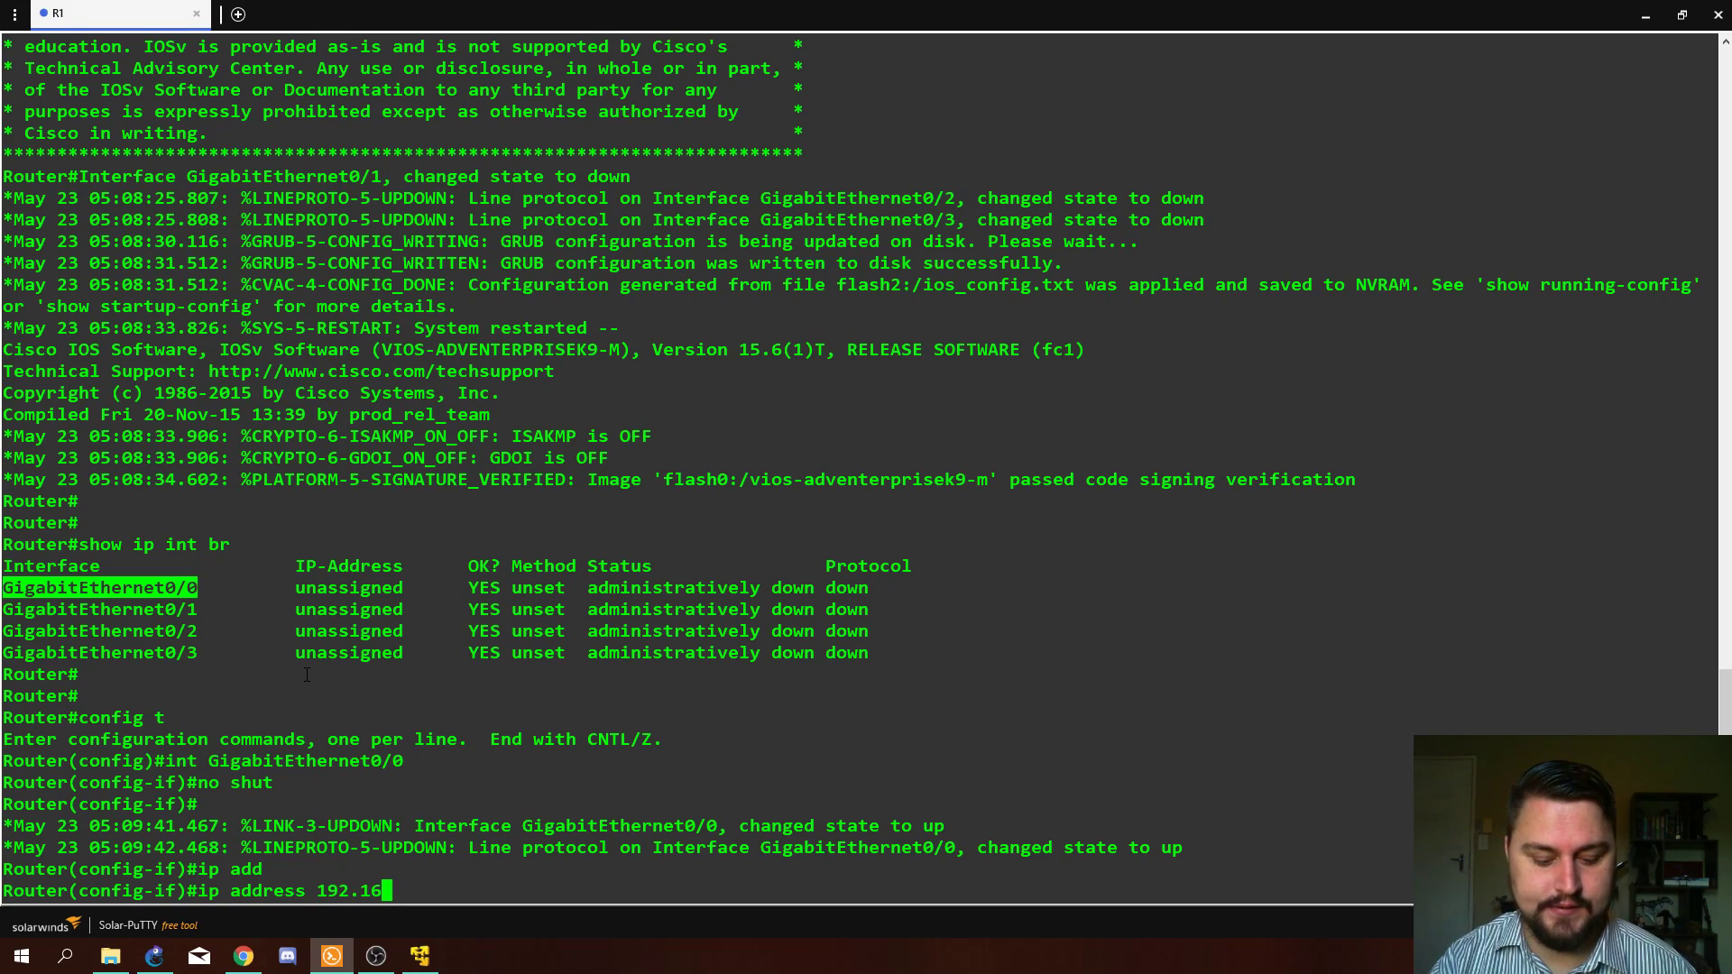
{"action": "type", "text": "8.0"}
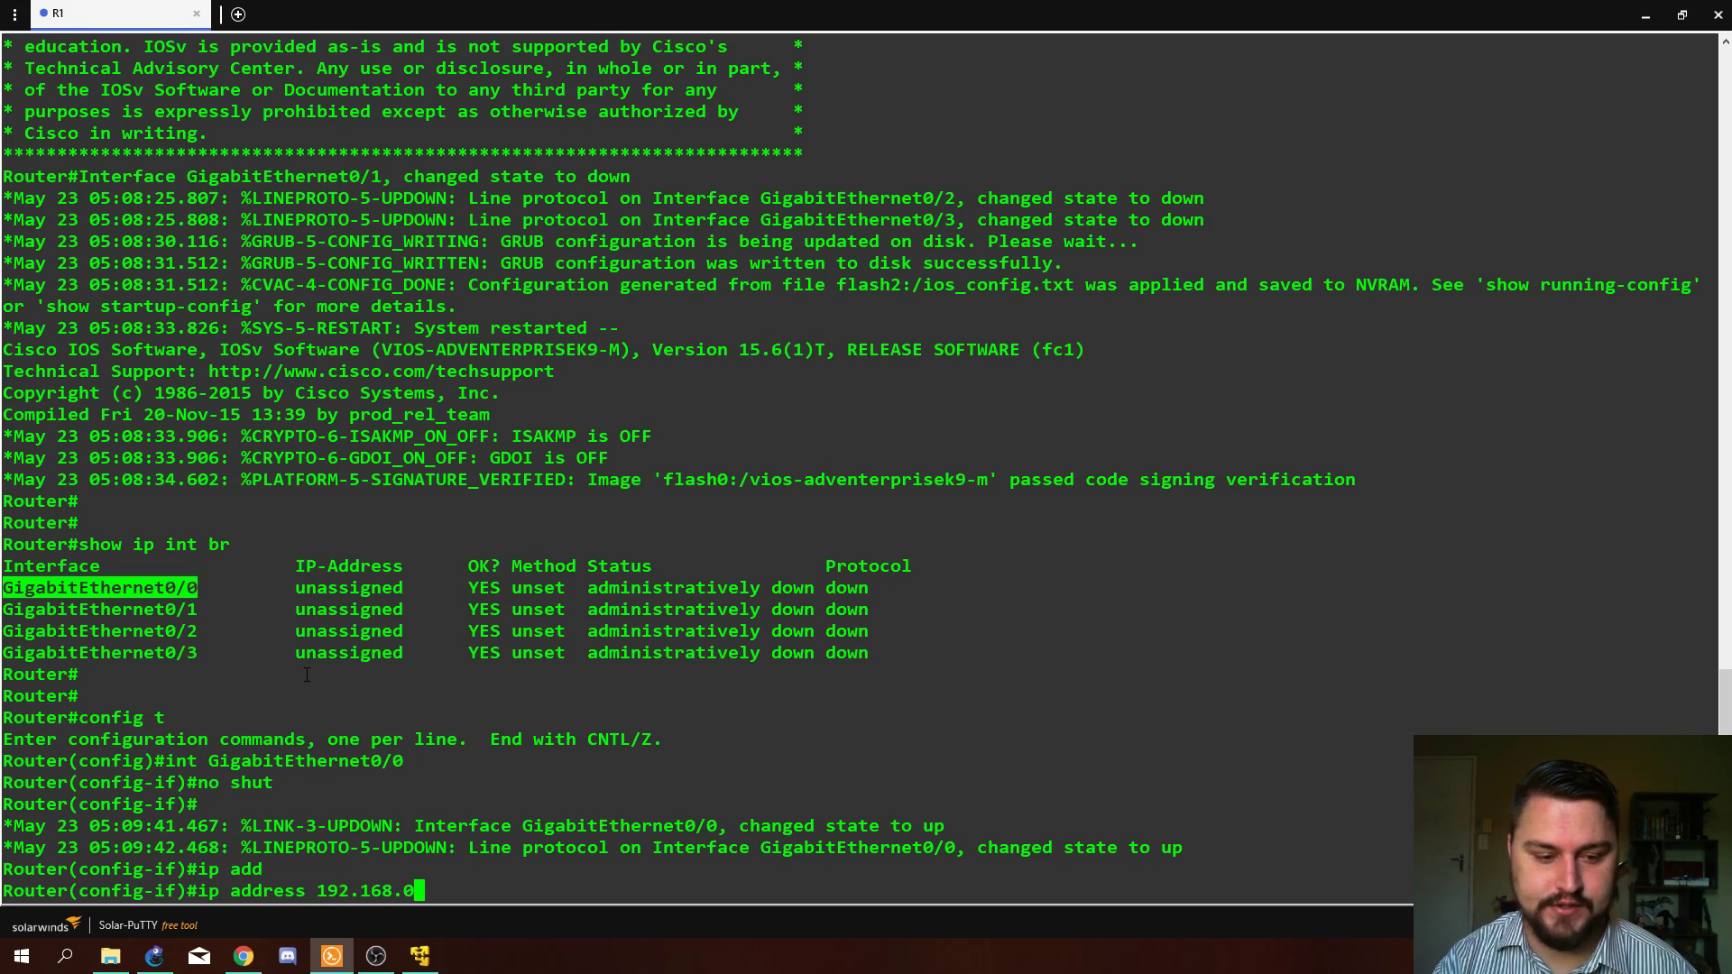
{"action": "type", "text": ".2"}
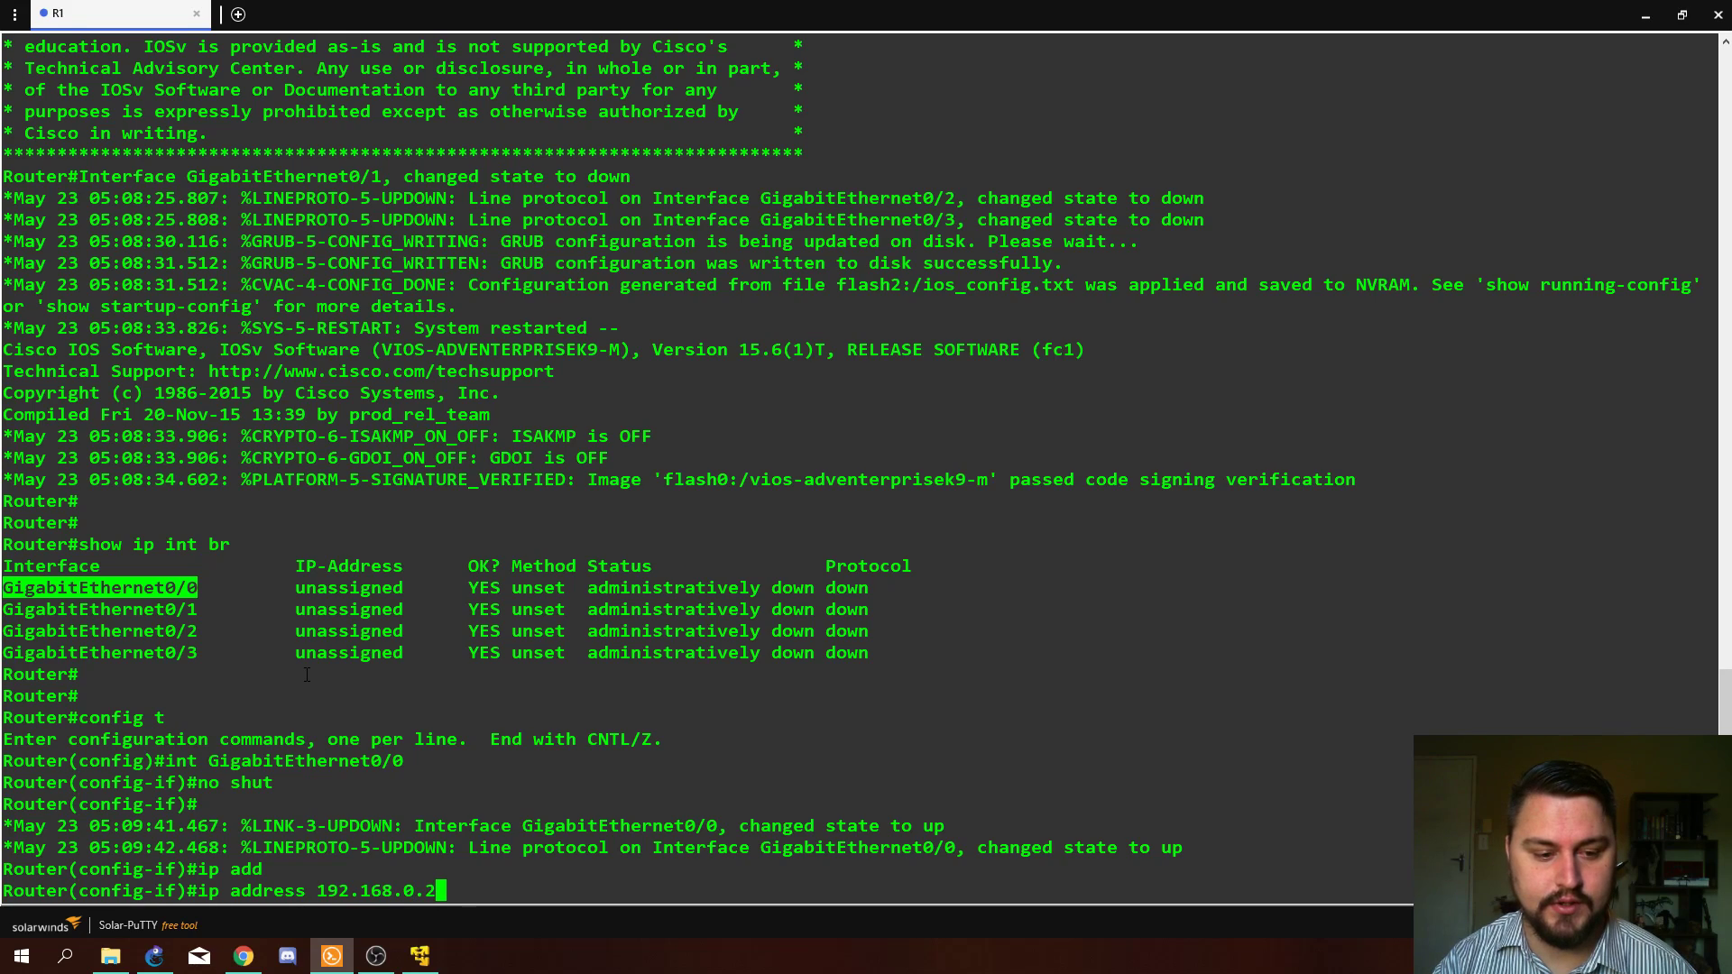
{"action": "type", "text": " 255.255.255"}
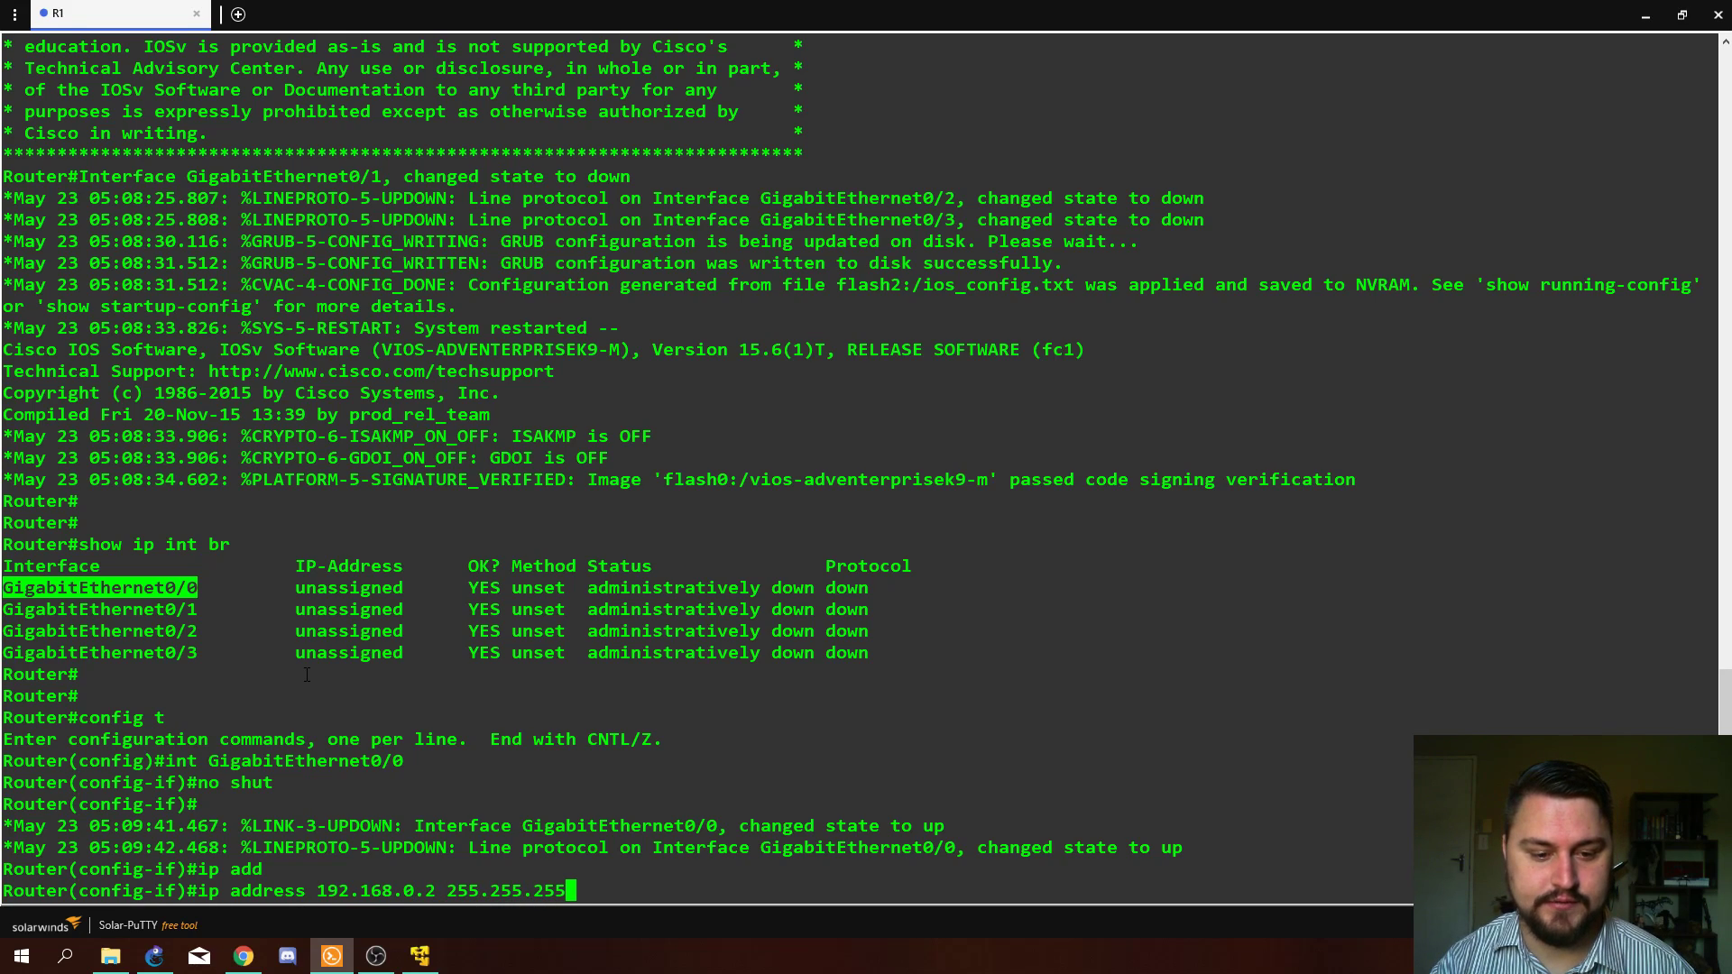
{"action": "type", "text": ".0"}
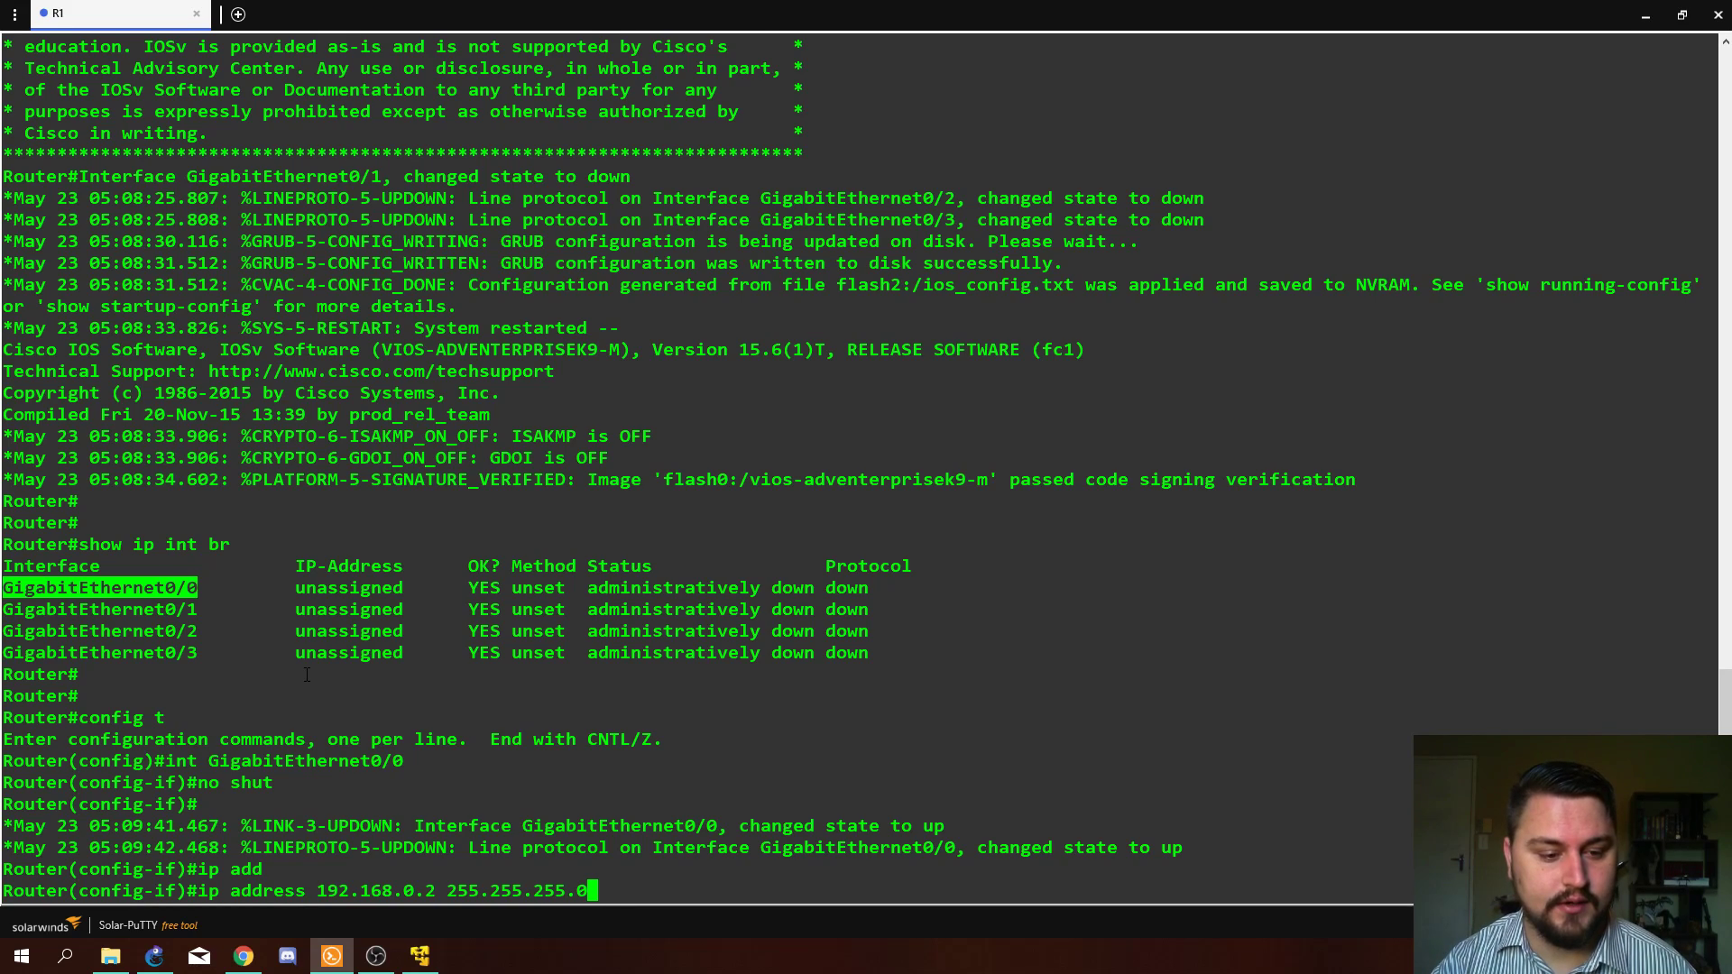
{"action": "key", "text": "Return"}
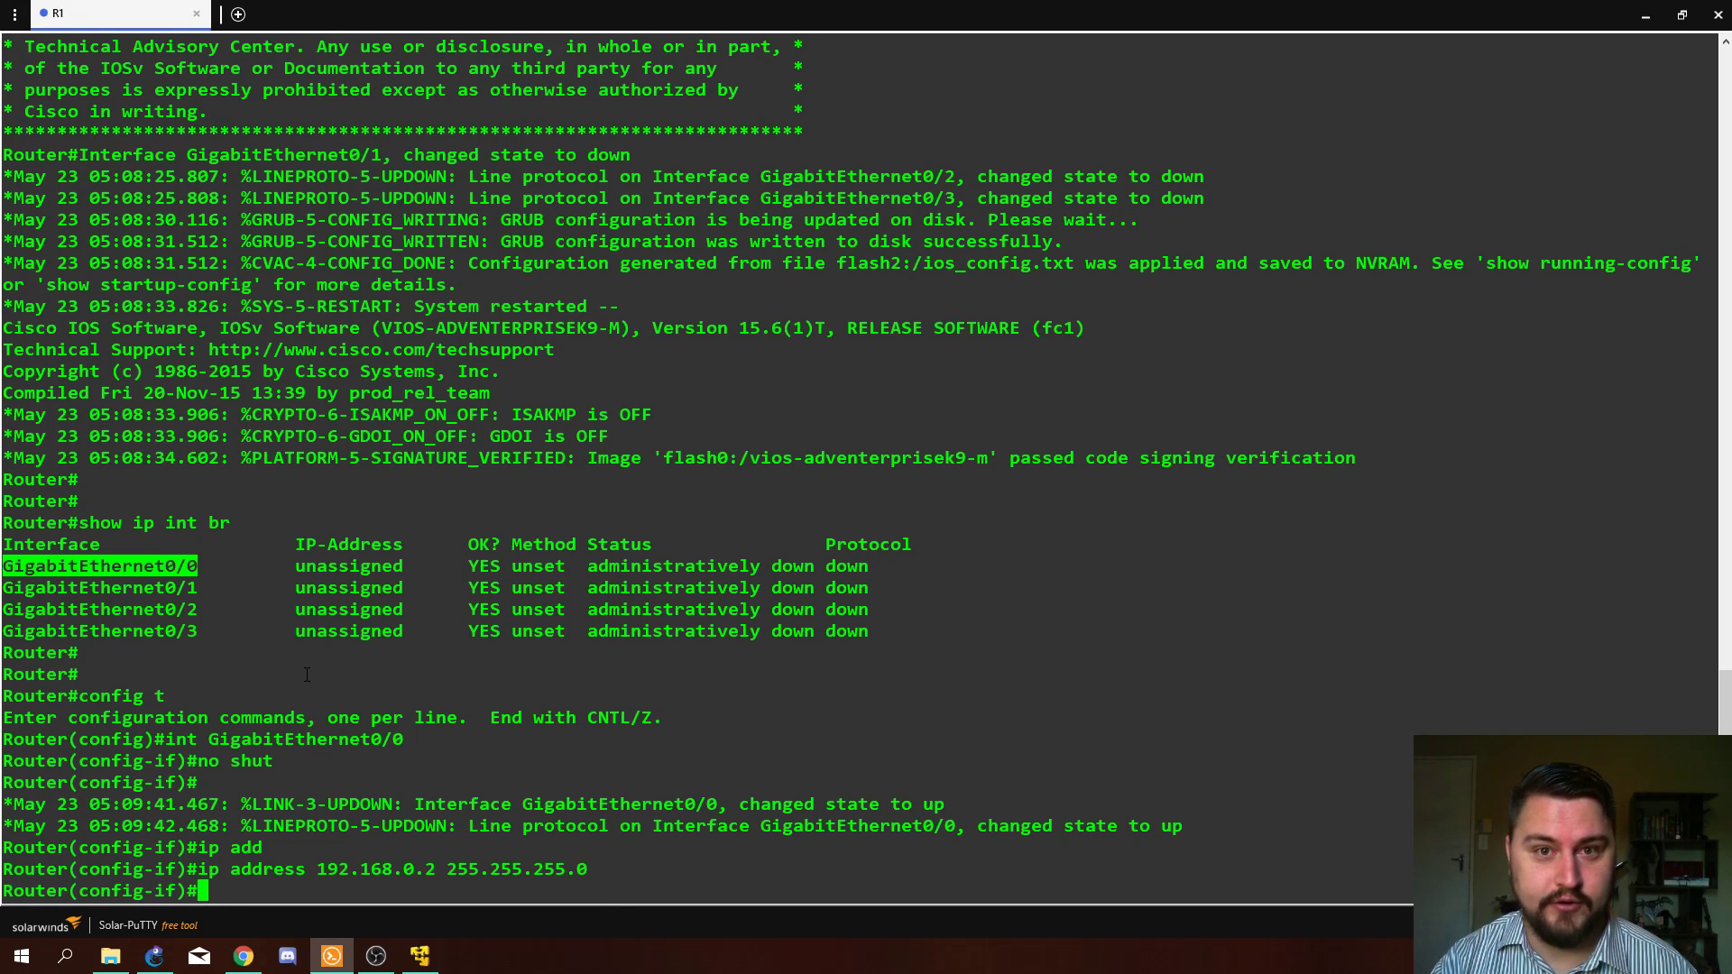
Step: Run 'do ping 192.168.0.2' to verify the address responds
{"action": "type", "text": "do sh"}
{"action": "key", "text": "BackSpace"}
{"action": "key", "text": "BackSpace"}
{"action": "key", "text": "BackSpace"}
{"action": "key", "text": "BackSpace"}
{"action": "key", "text": "BackSpace"}
{"action": "type", "text": "do"}
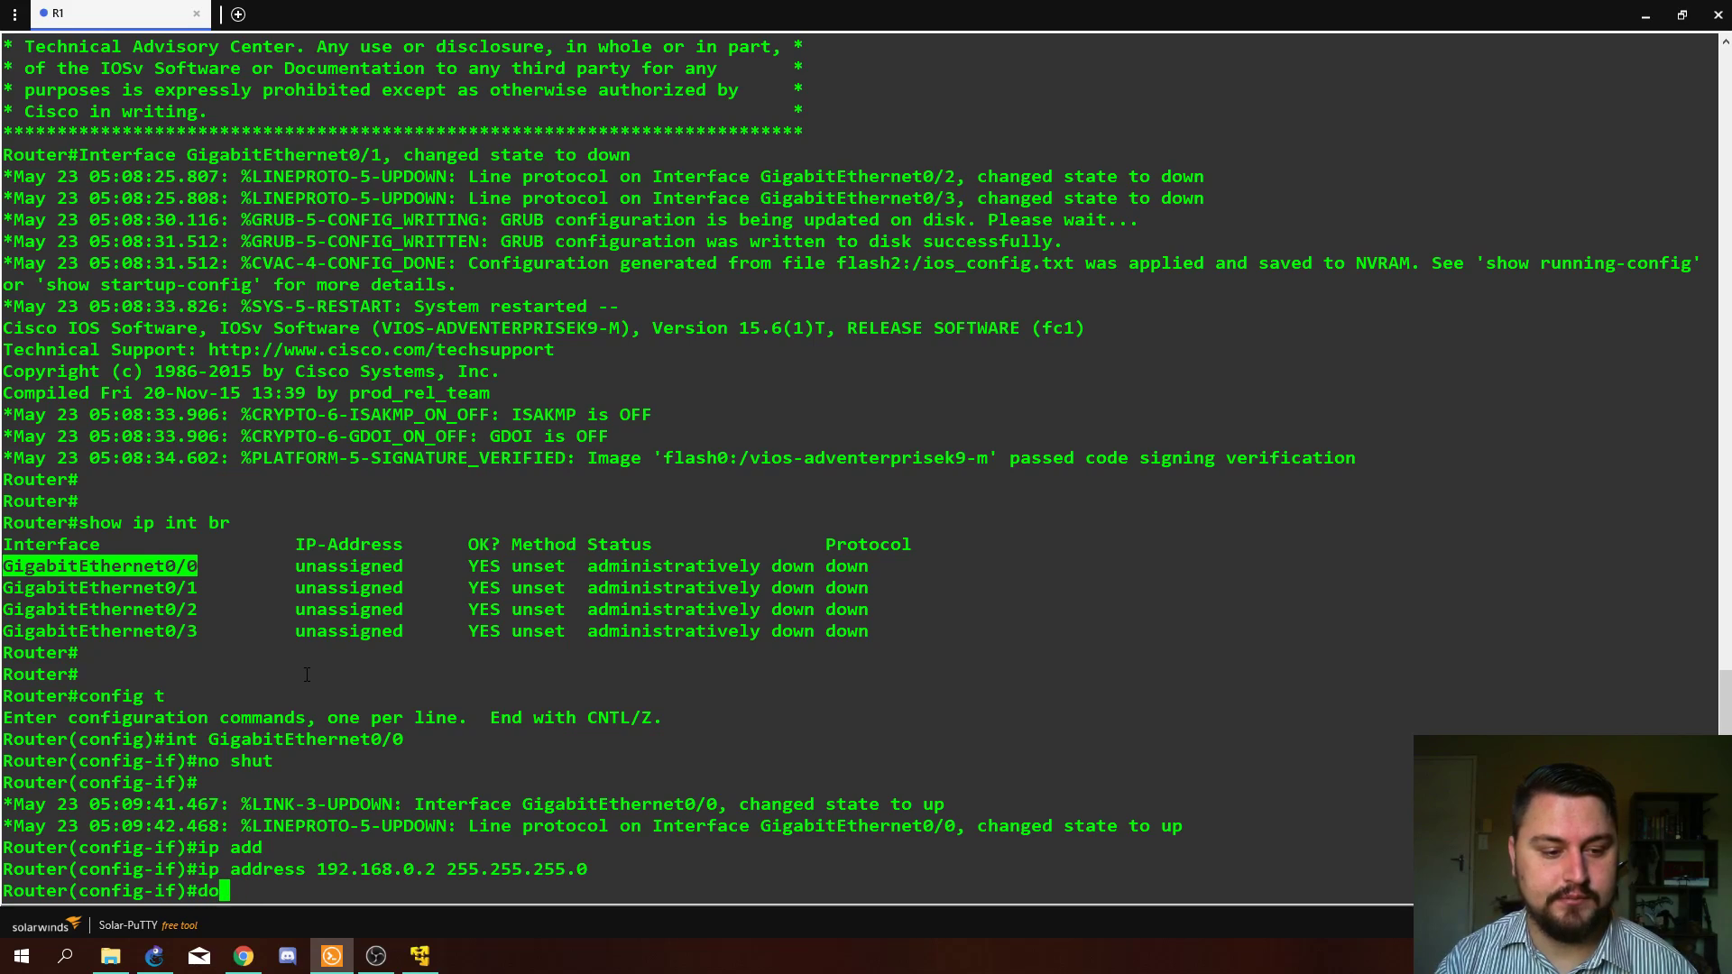
{"action": "type", "text": " ping 192.16"}
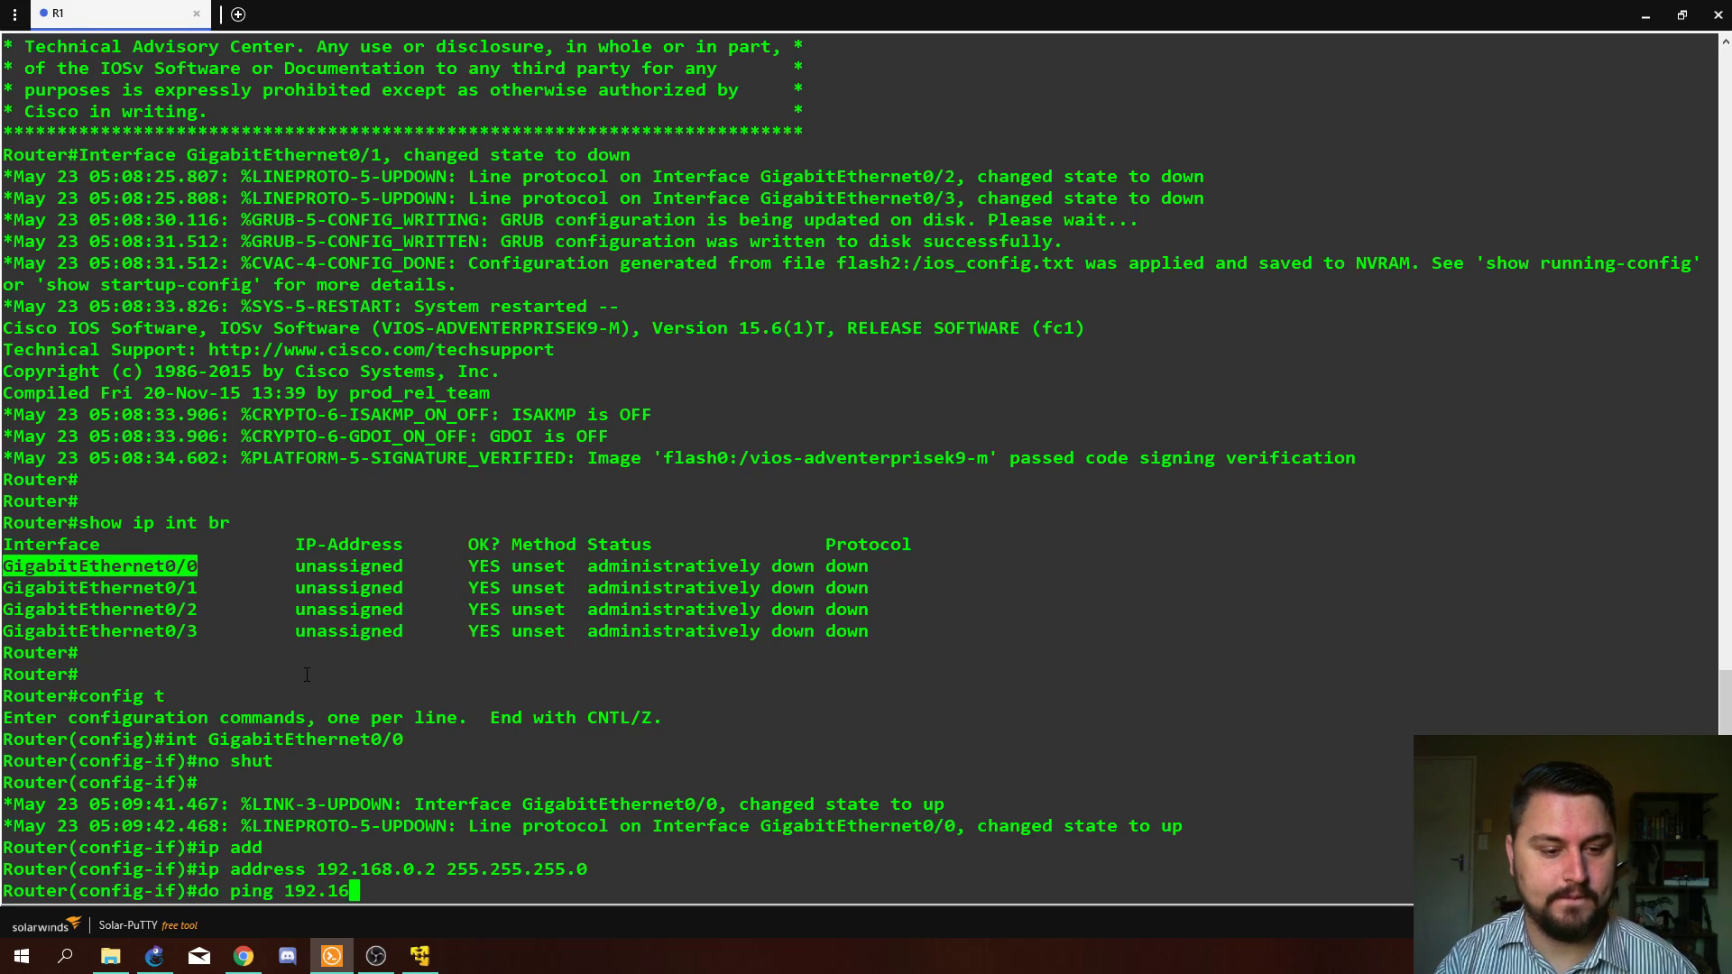
{"action": "type", "text": "8.0.2"}
{"action": "key", "text": "Return"}
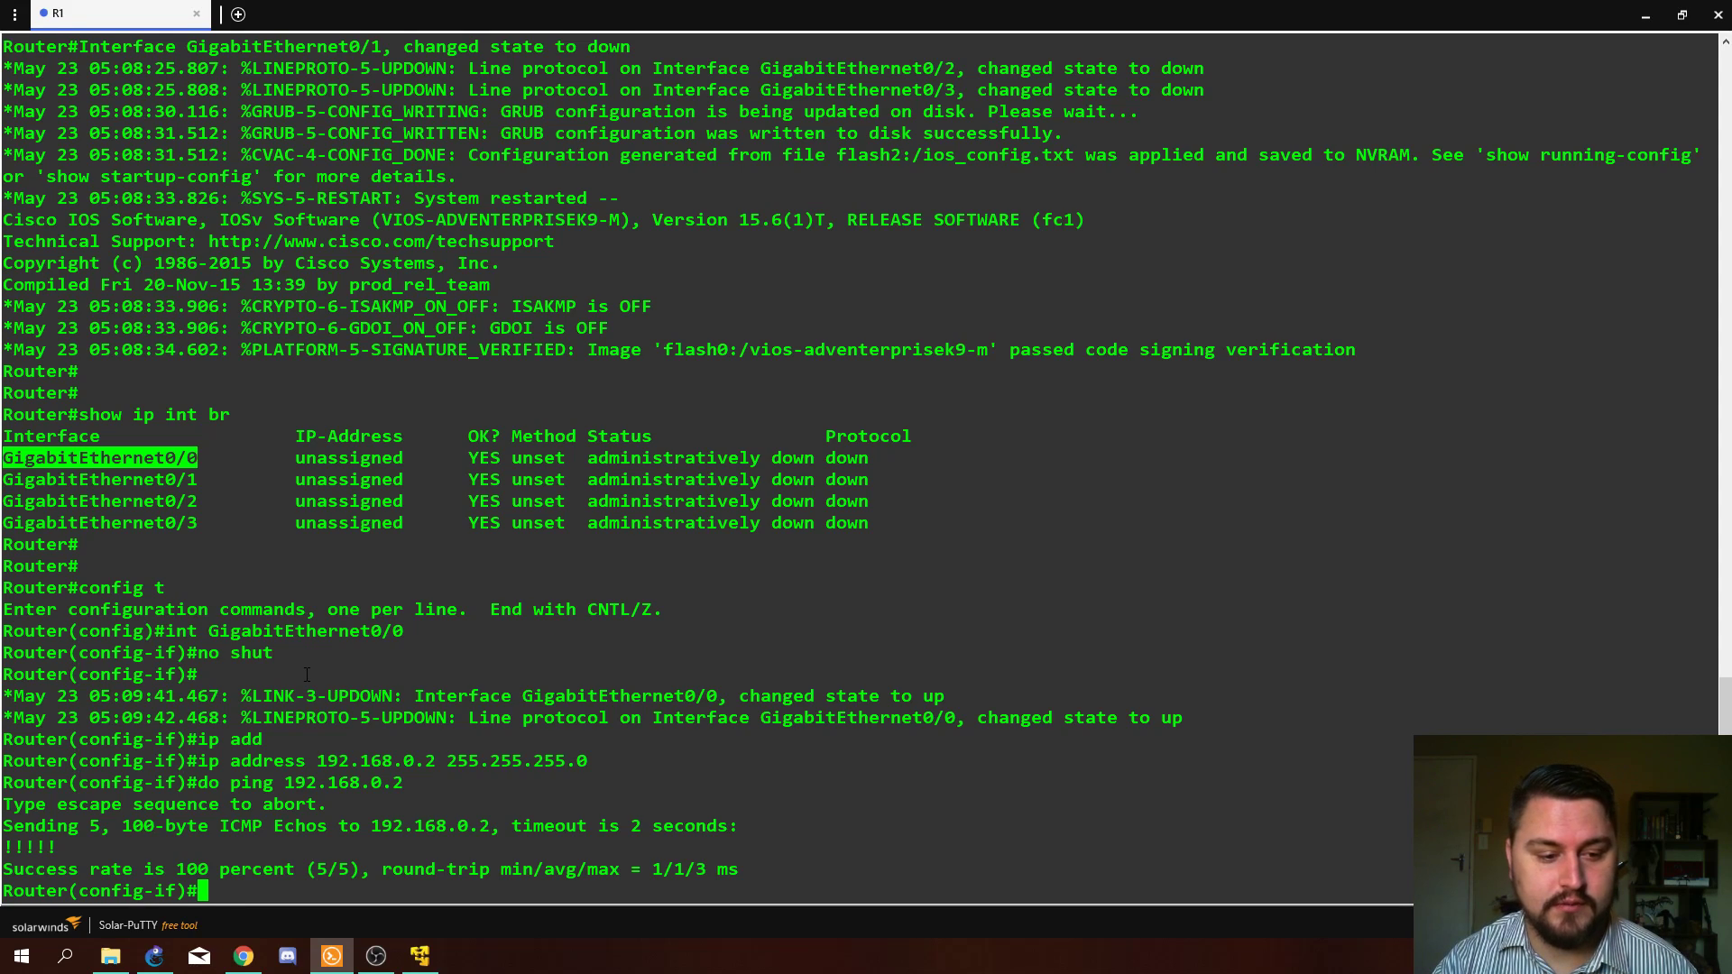
Step: Enter 'vrrp 1 ip 192.168.0.1' on Gi0/0, using '?' help to check the syntax
{"action": "type", "text": "vr"}
{"action": "key", "text": "Tab"}
{"action": "type", "text": "r"}
{"action": "key", "text": "Tab"}
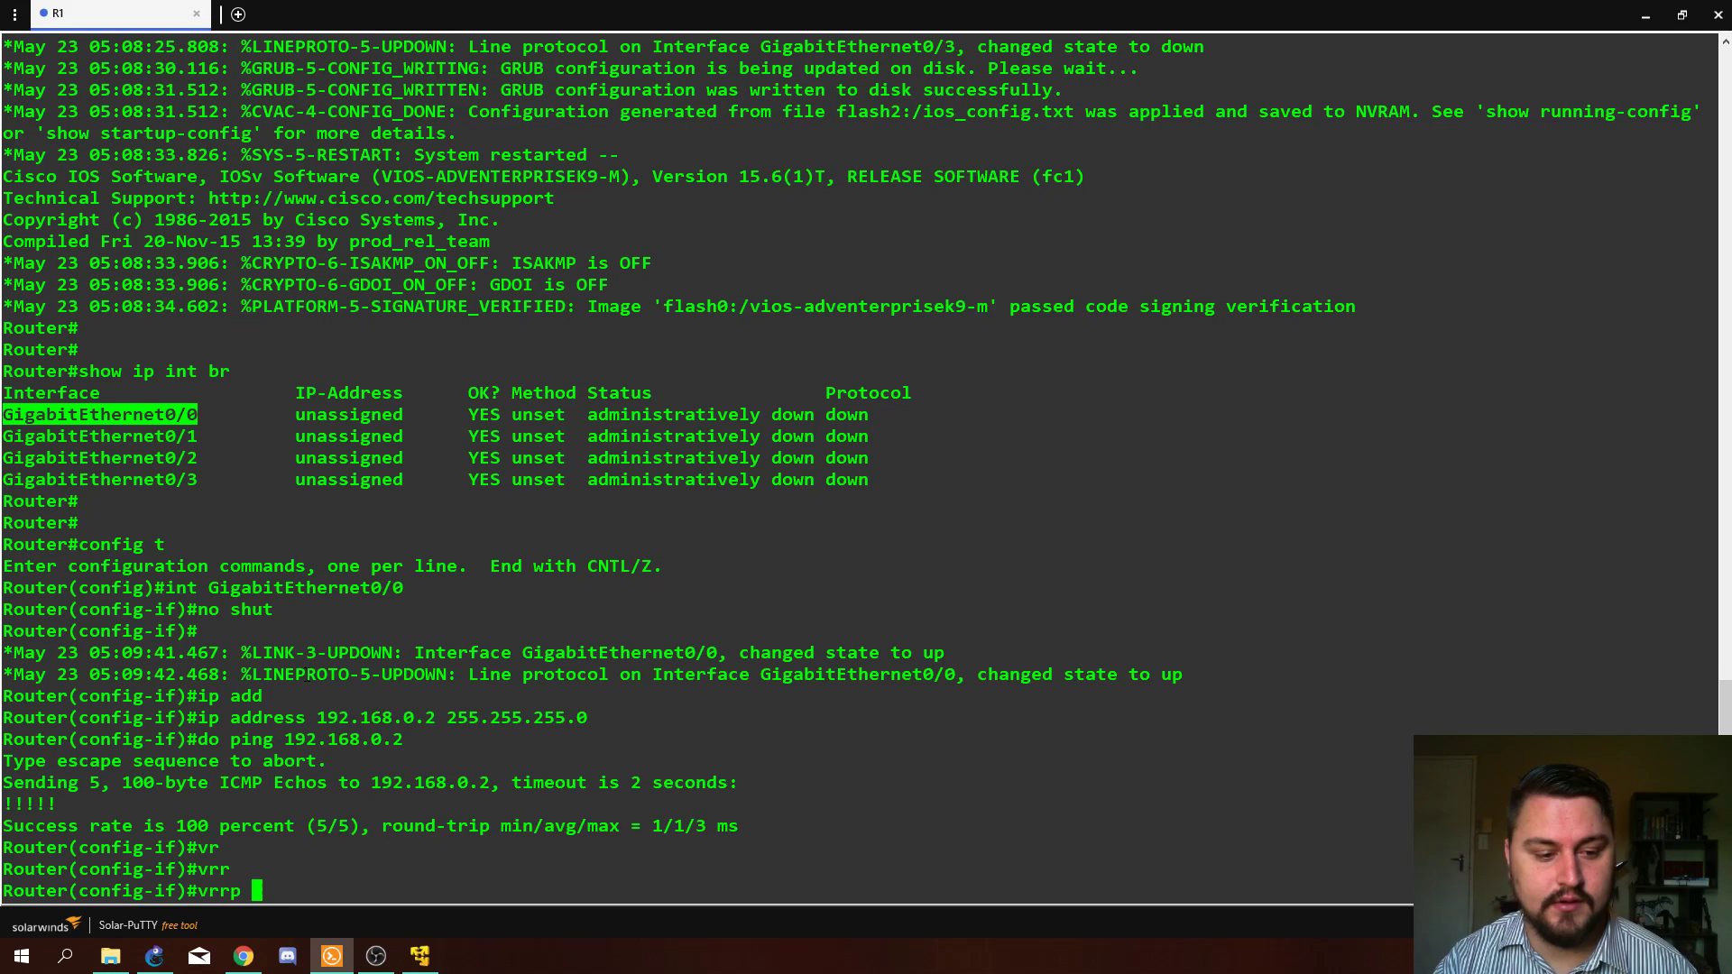
{"action": "type", "text": "p "}
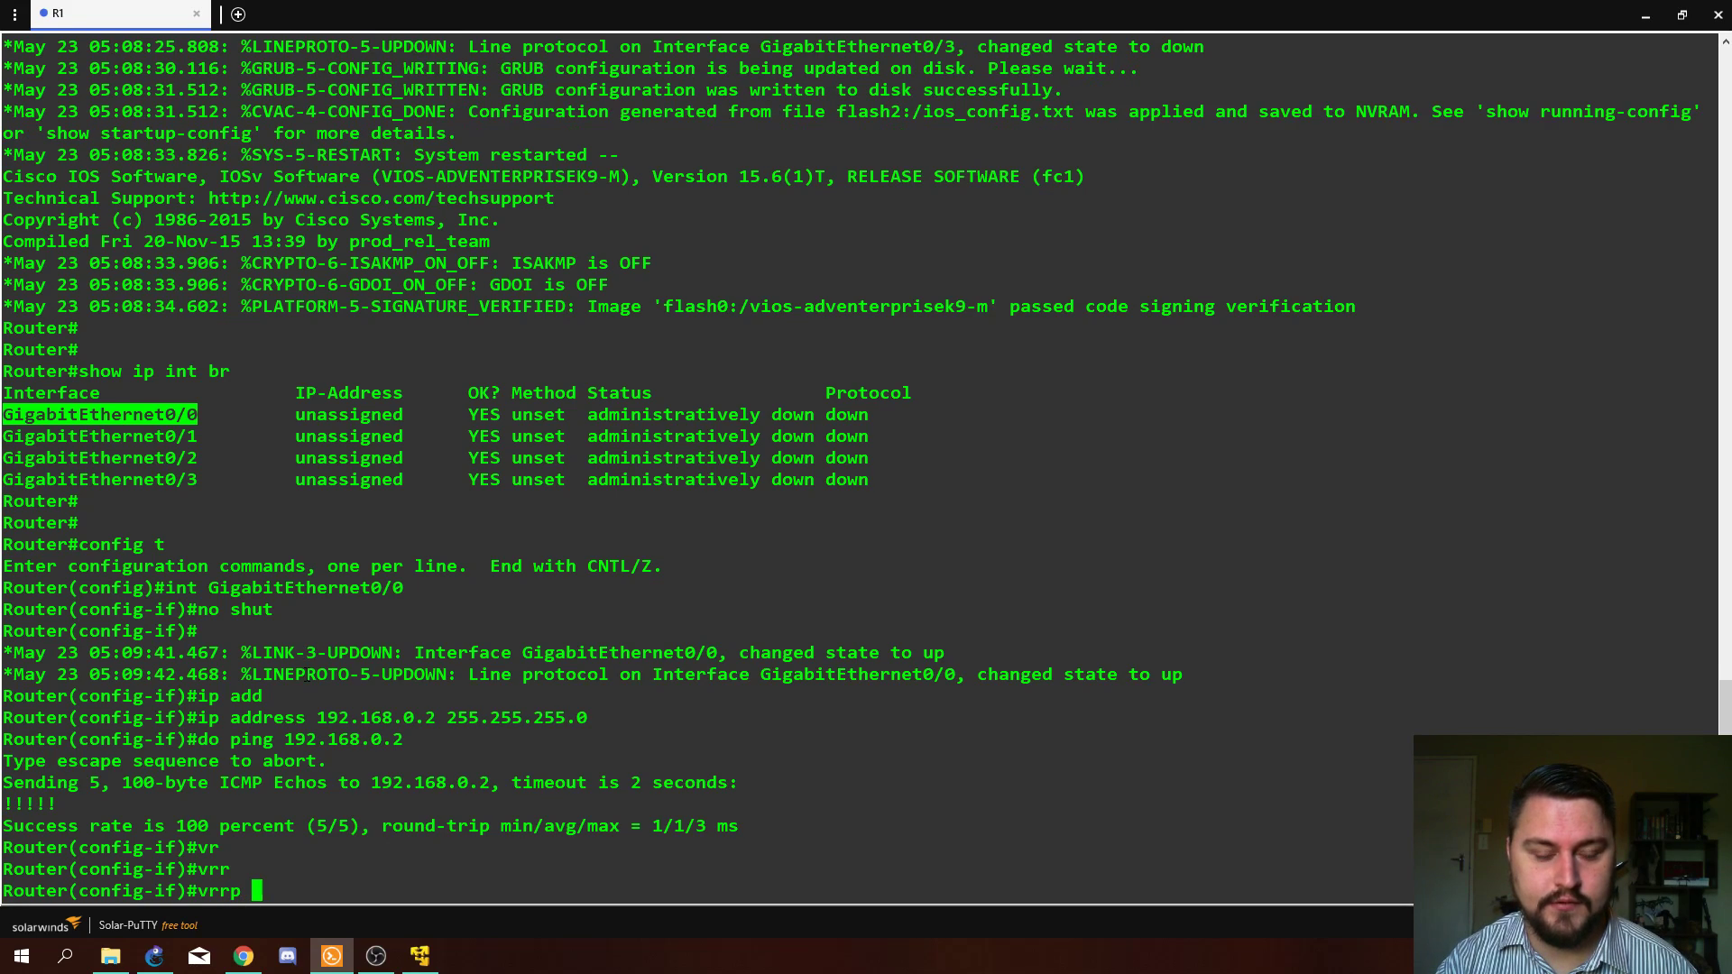
{"action": "type", "text": "?"}
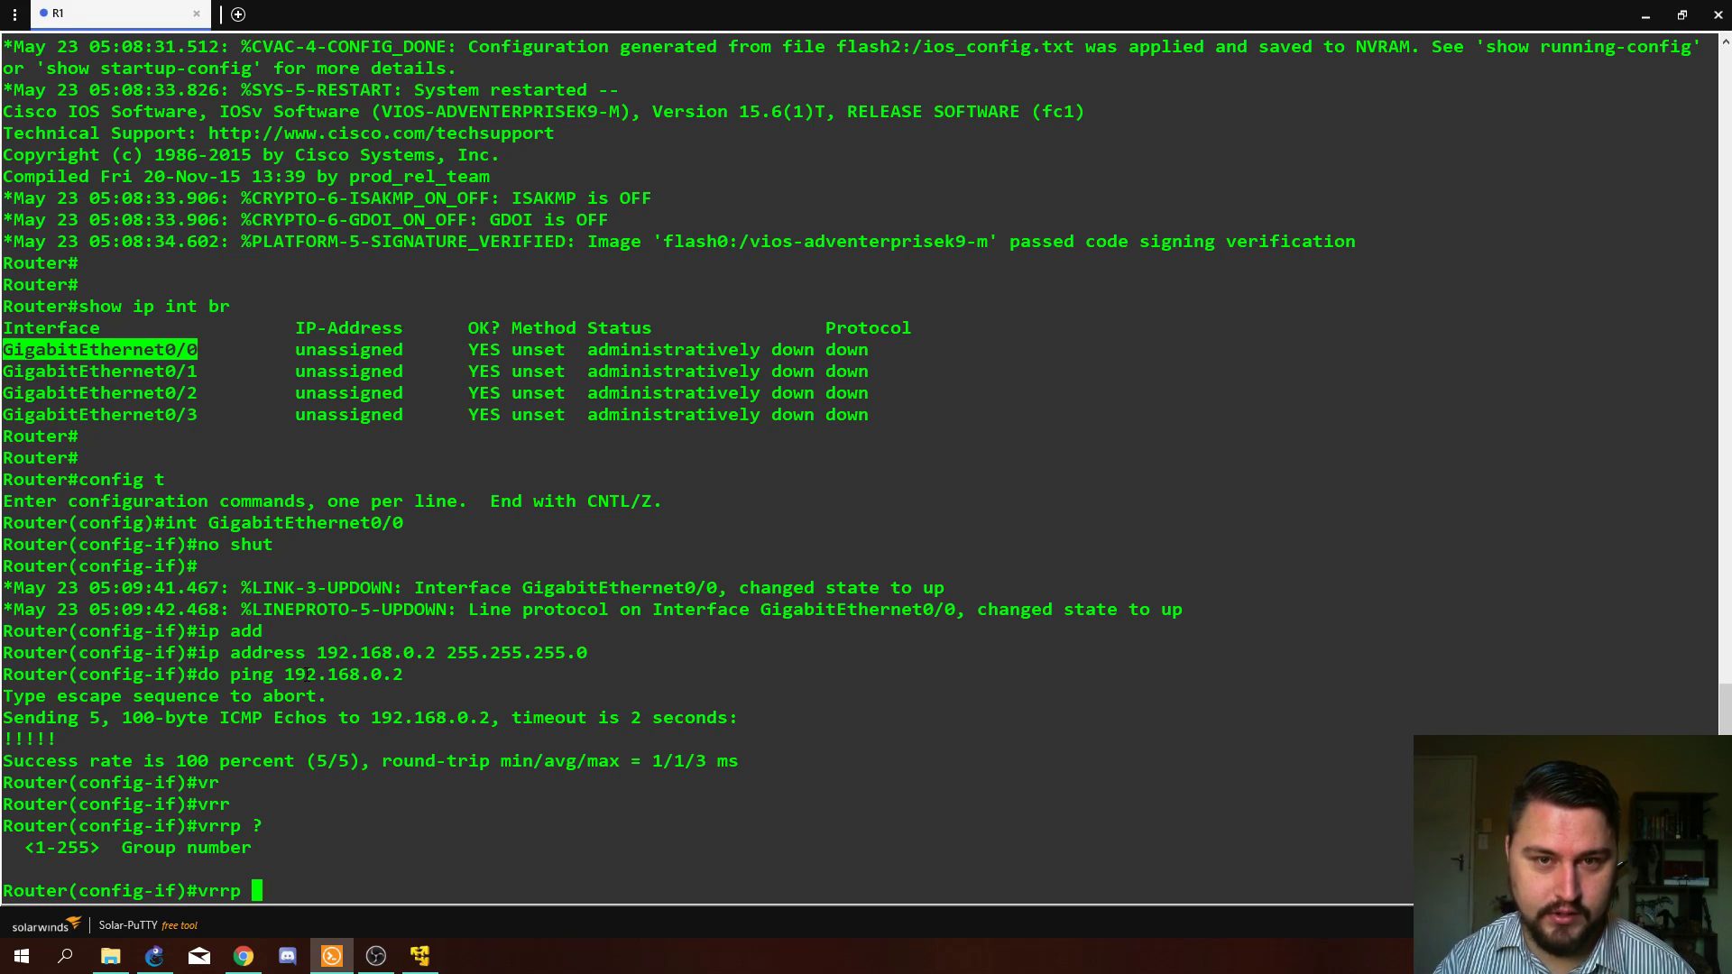
{"action": "type", "text": "1"}
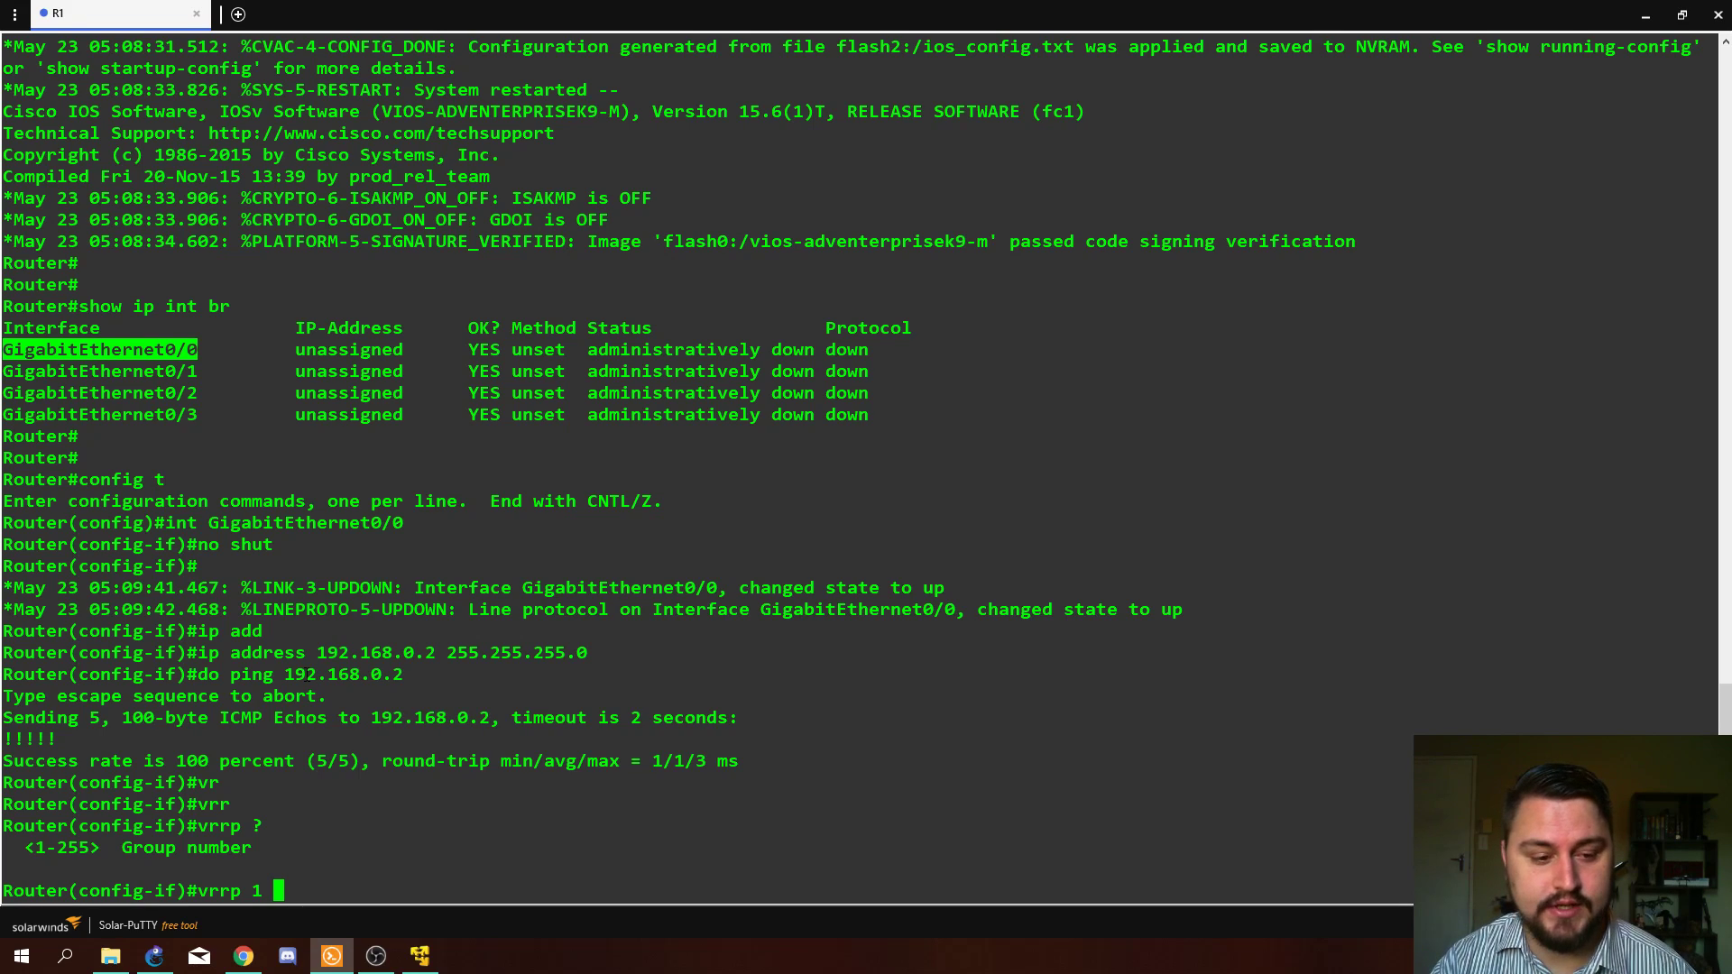
{"action": "type", "text": "ip ?"}
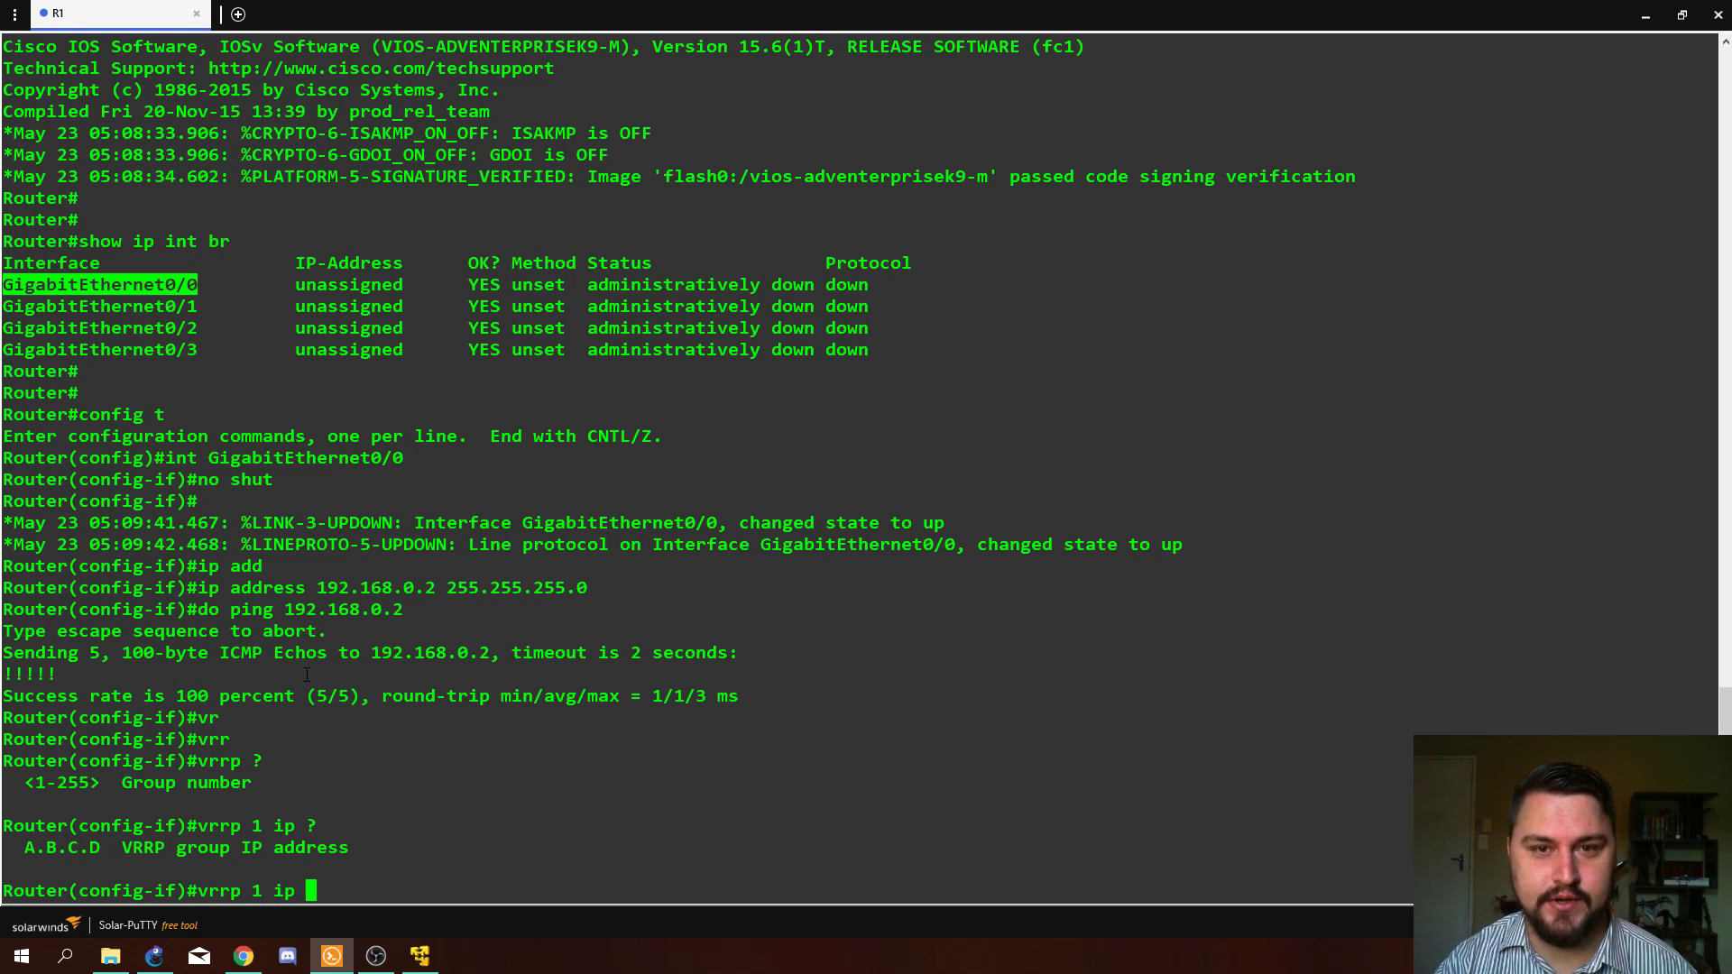
{"action": "type", "text": "192.1"}
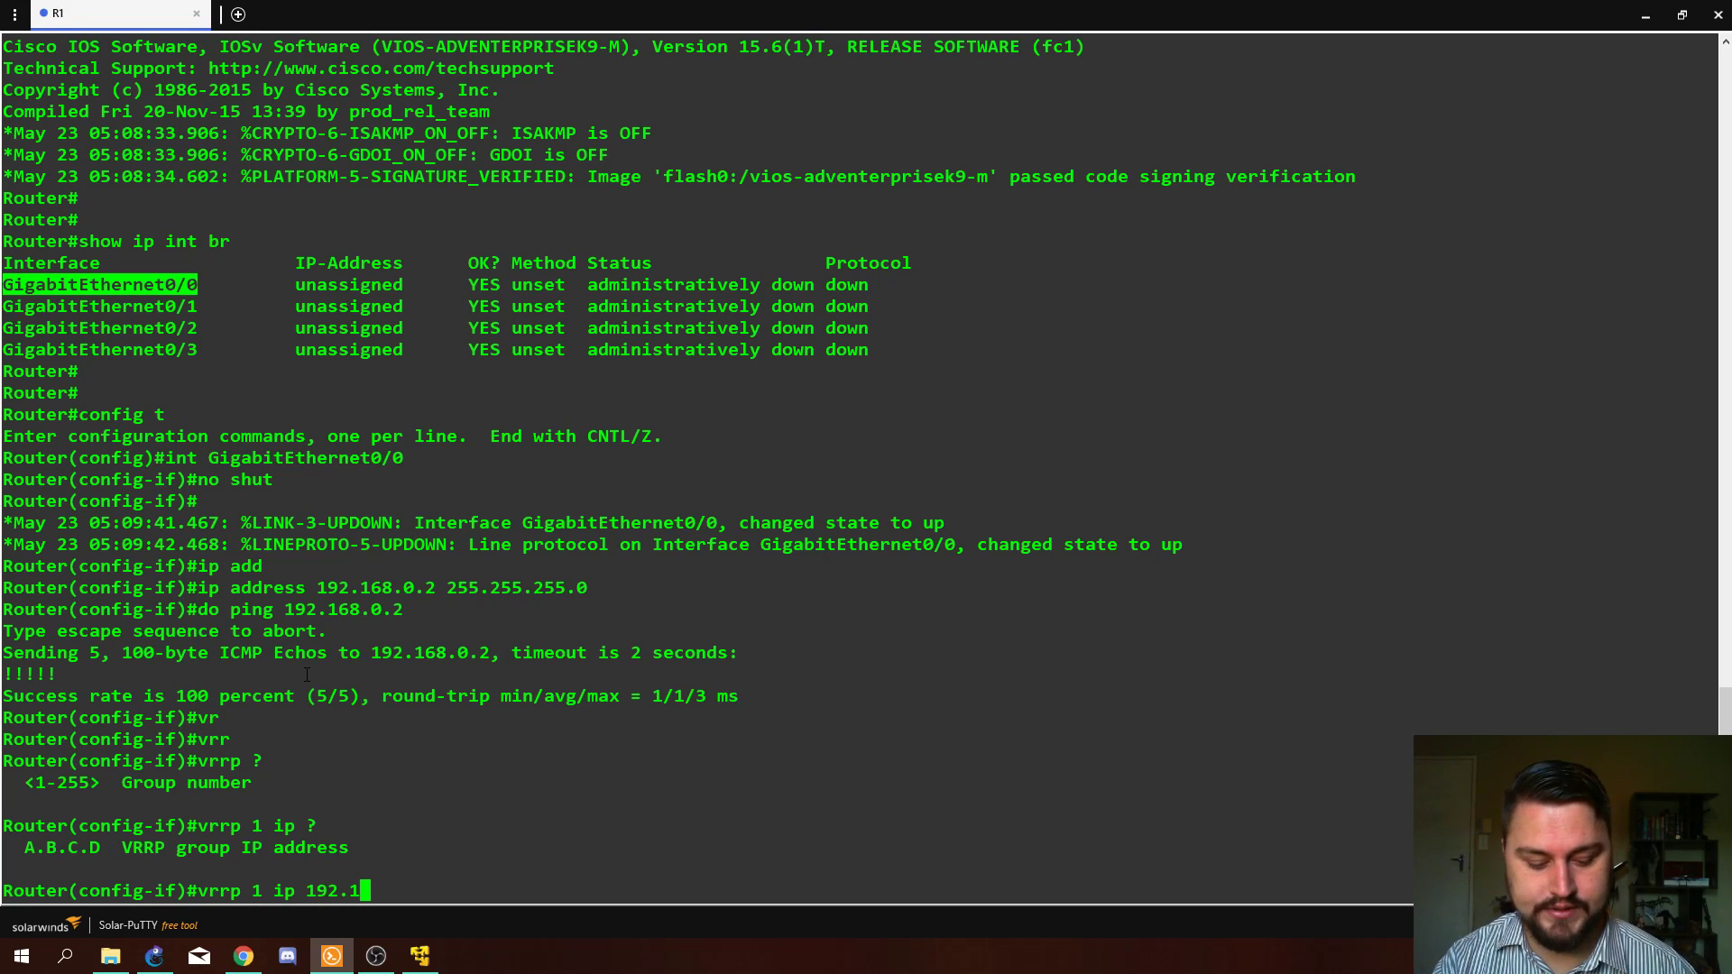
{"action": "type", "text": "68.0.1"}
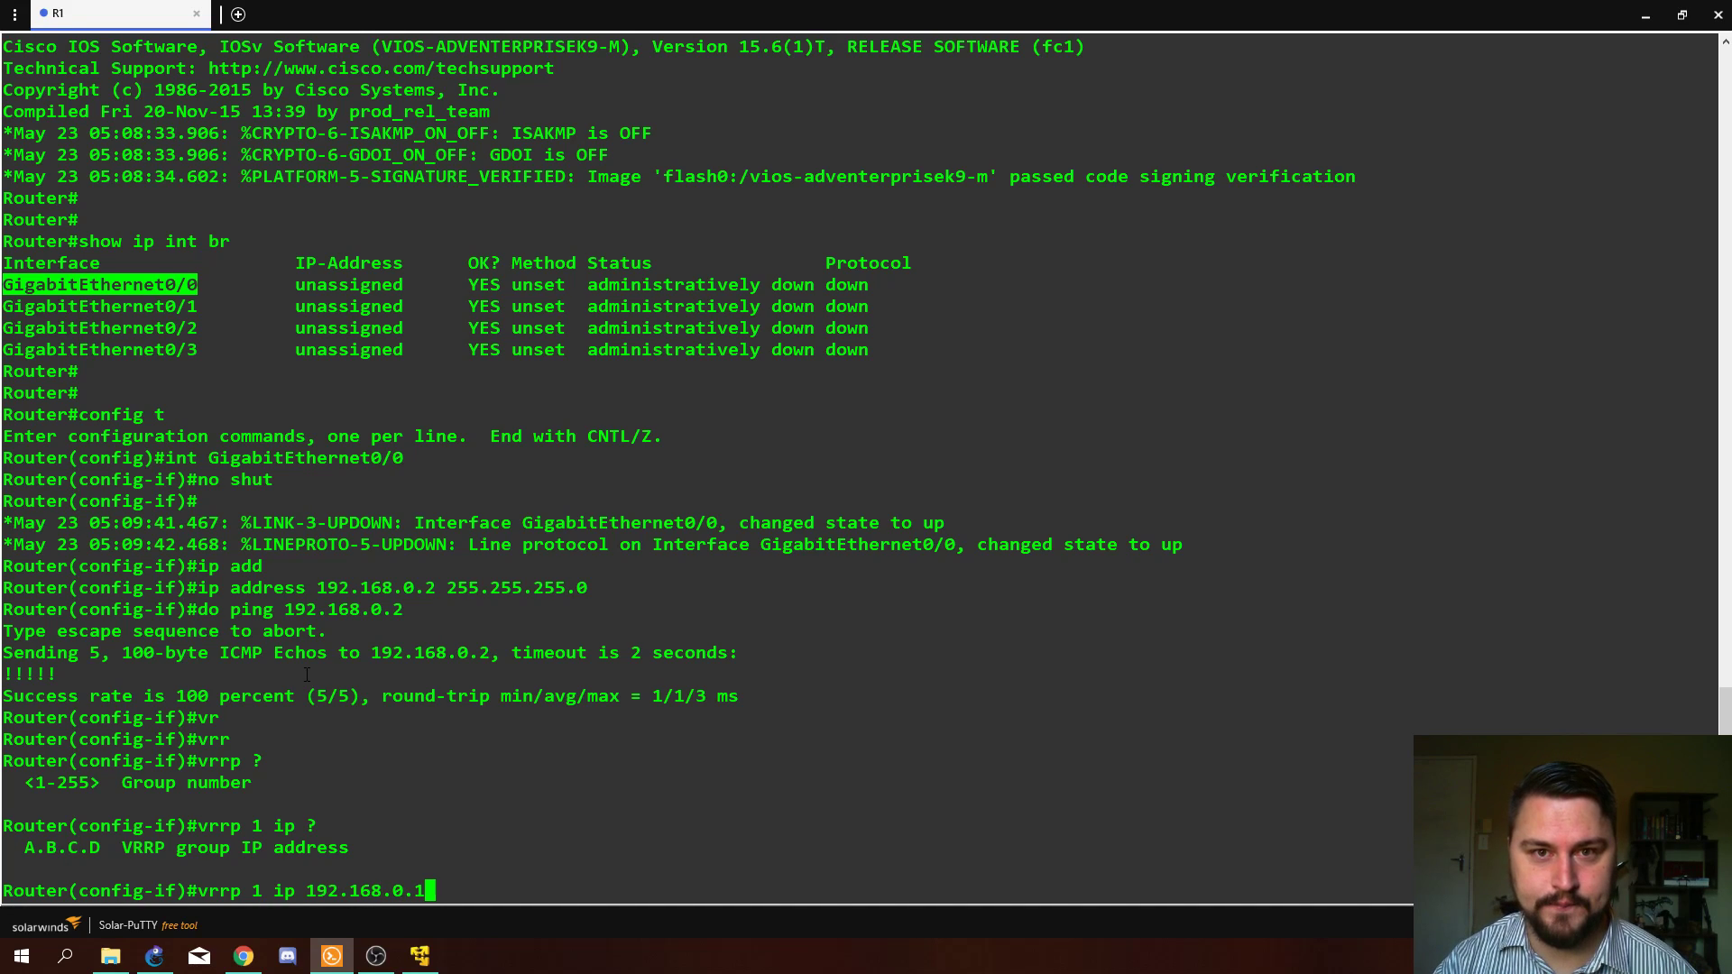
{"action": "key", "text": "Return"}
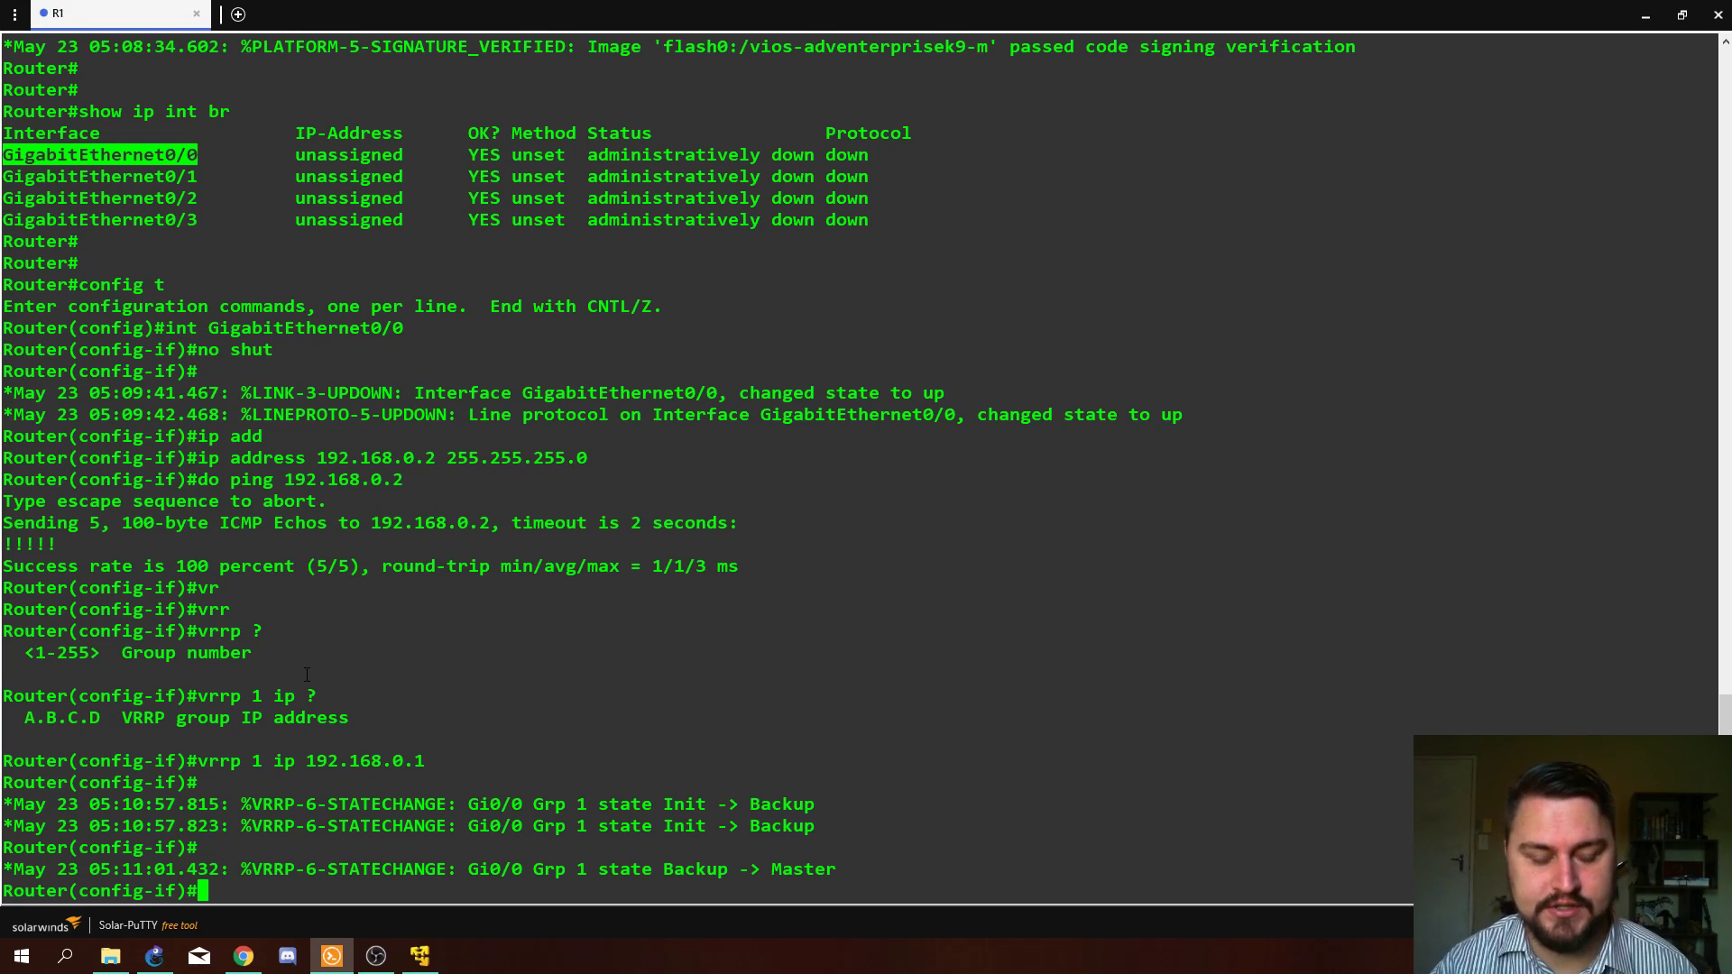
Step: Enter 'vrrp 1 priority 200' on R1's Gi0/0
{"action": "type", "text": "vrr"}
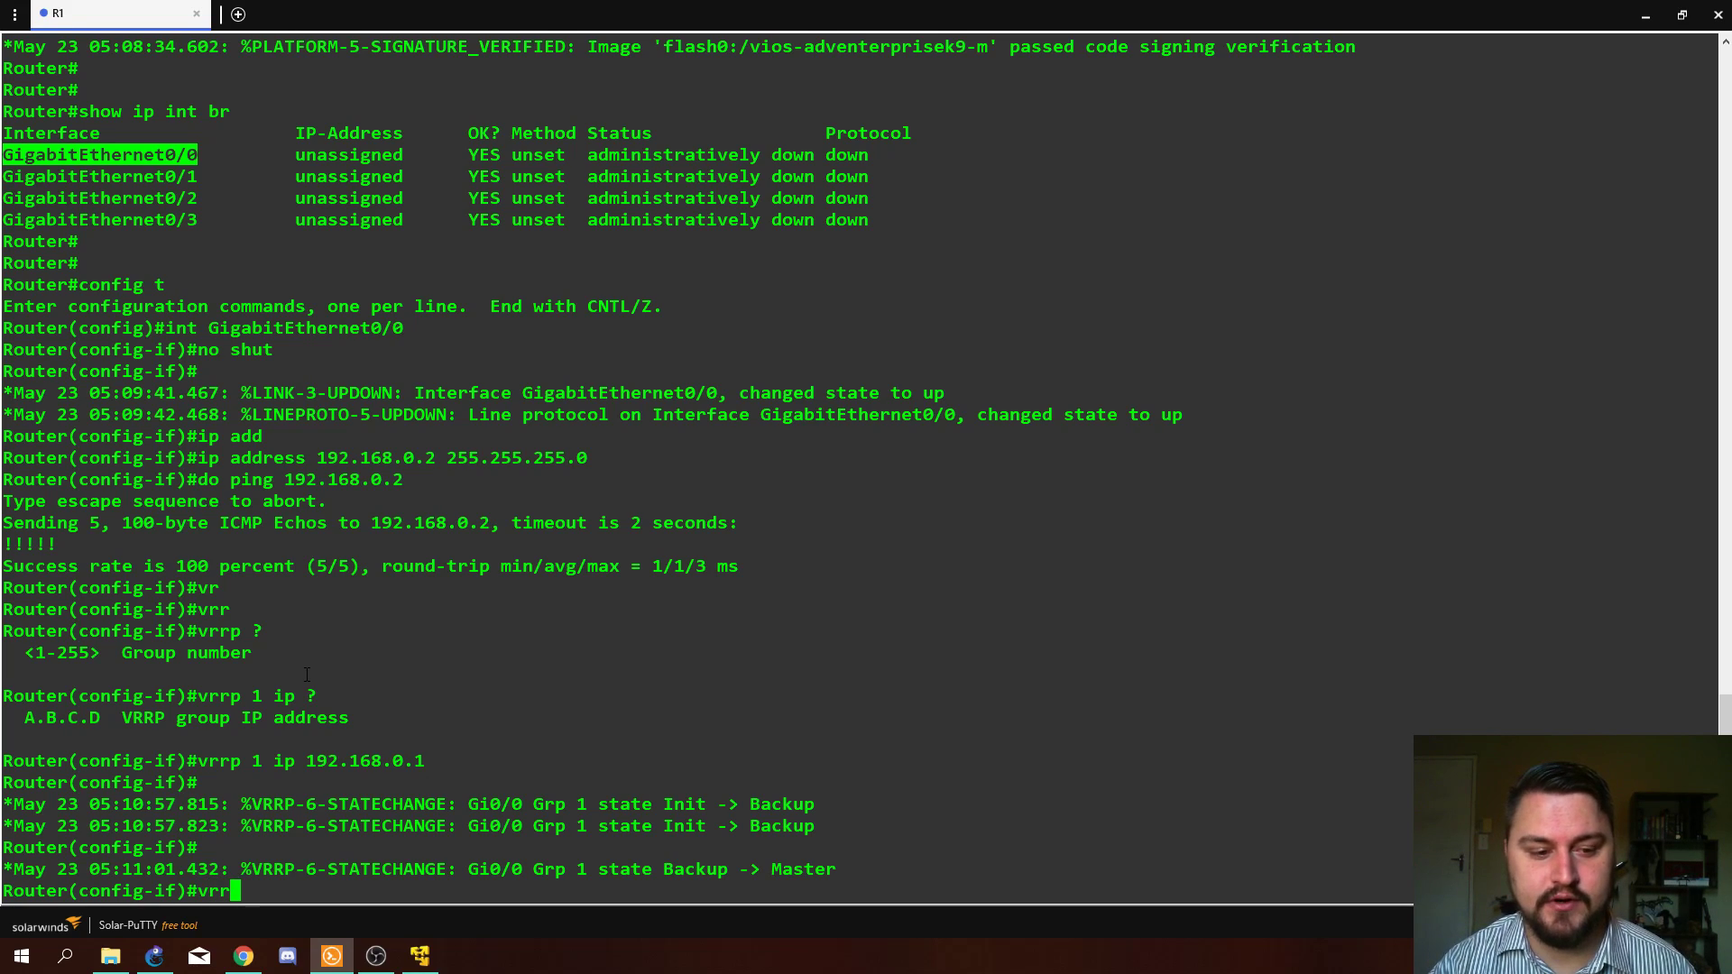
{"action": "type", "text": "p 1 "}
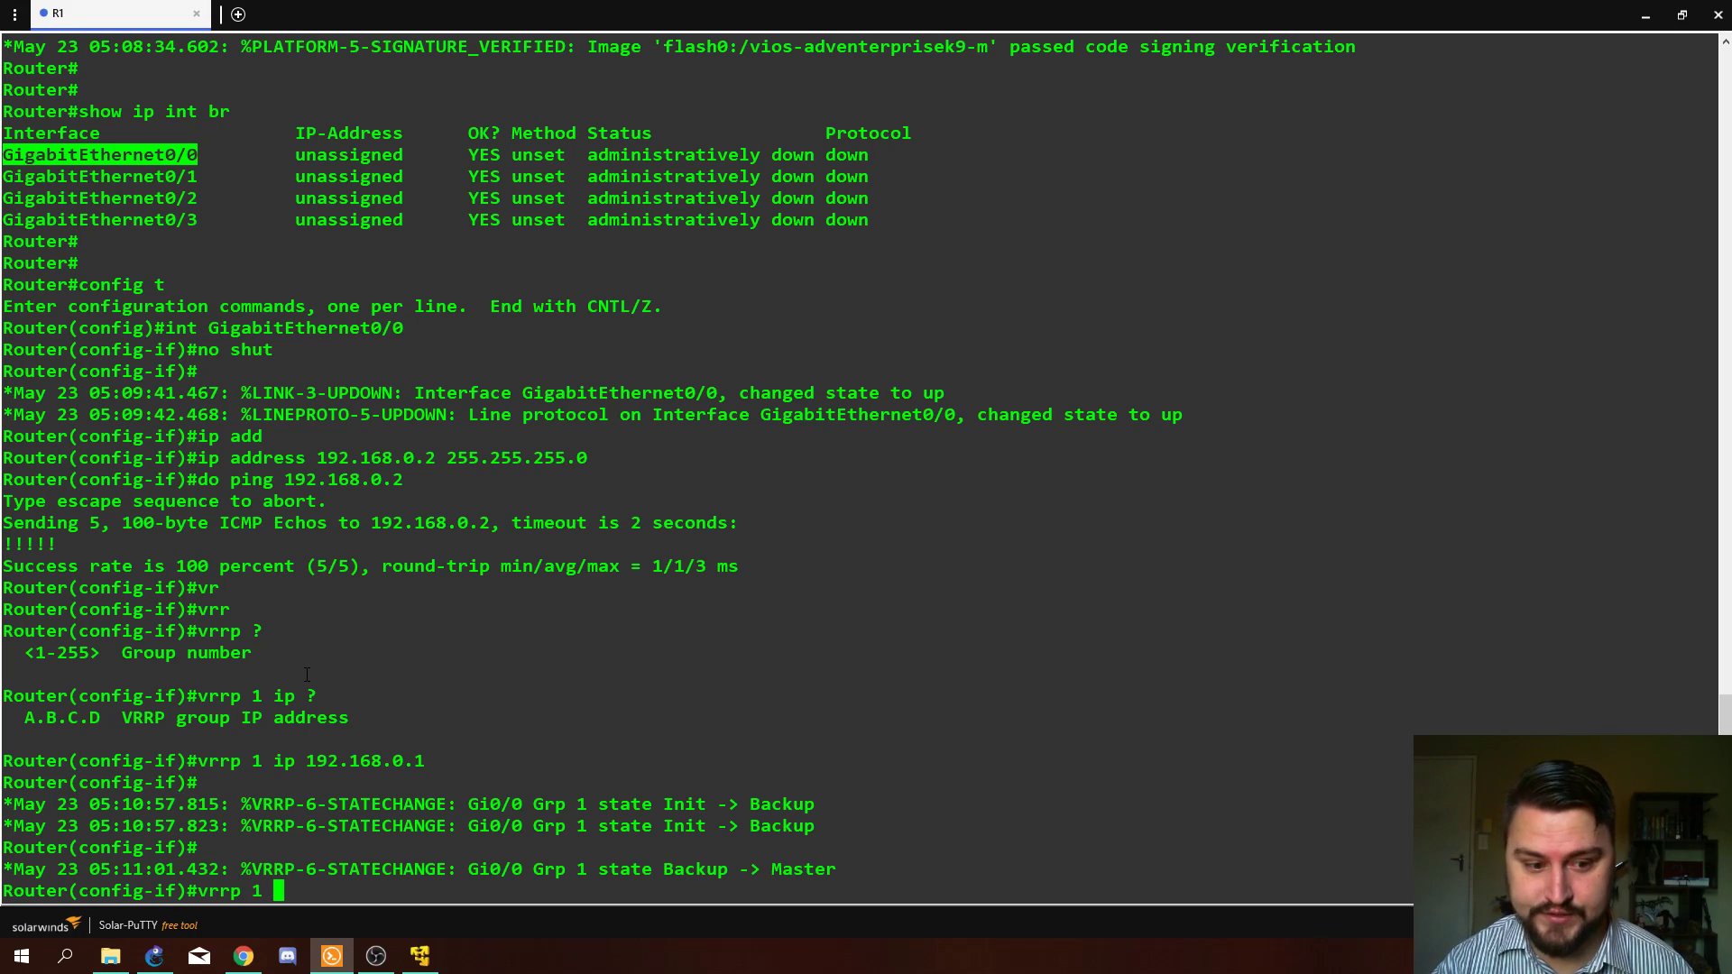
{"action": "type", "text": "prior"}
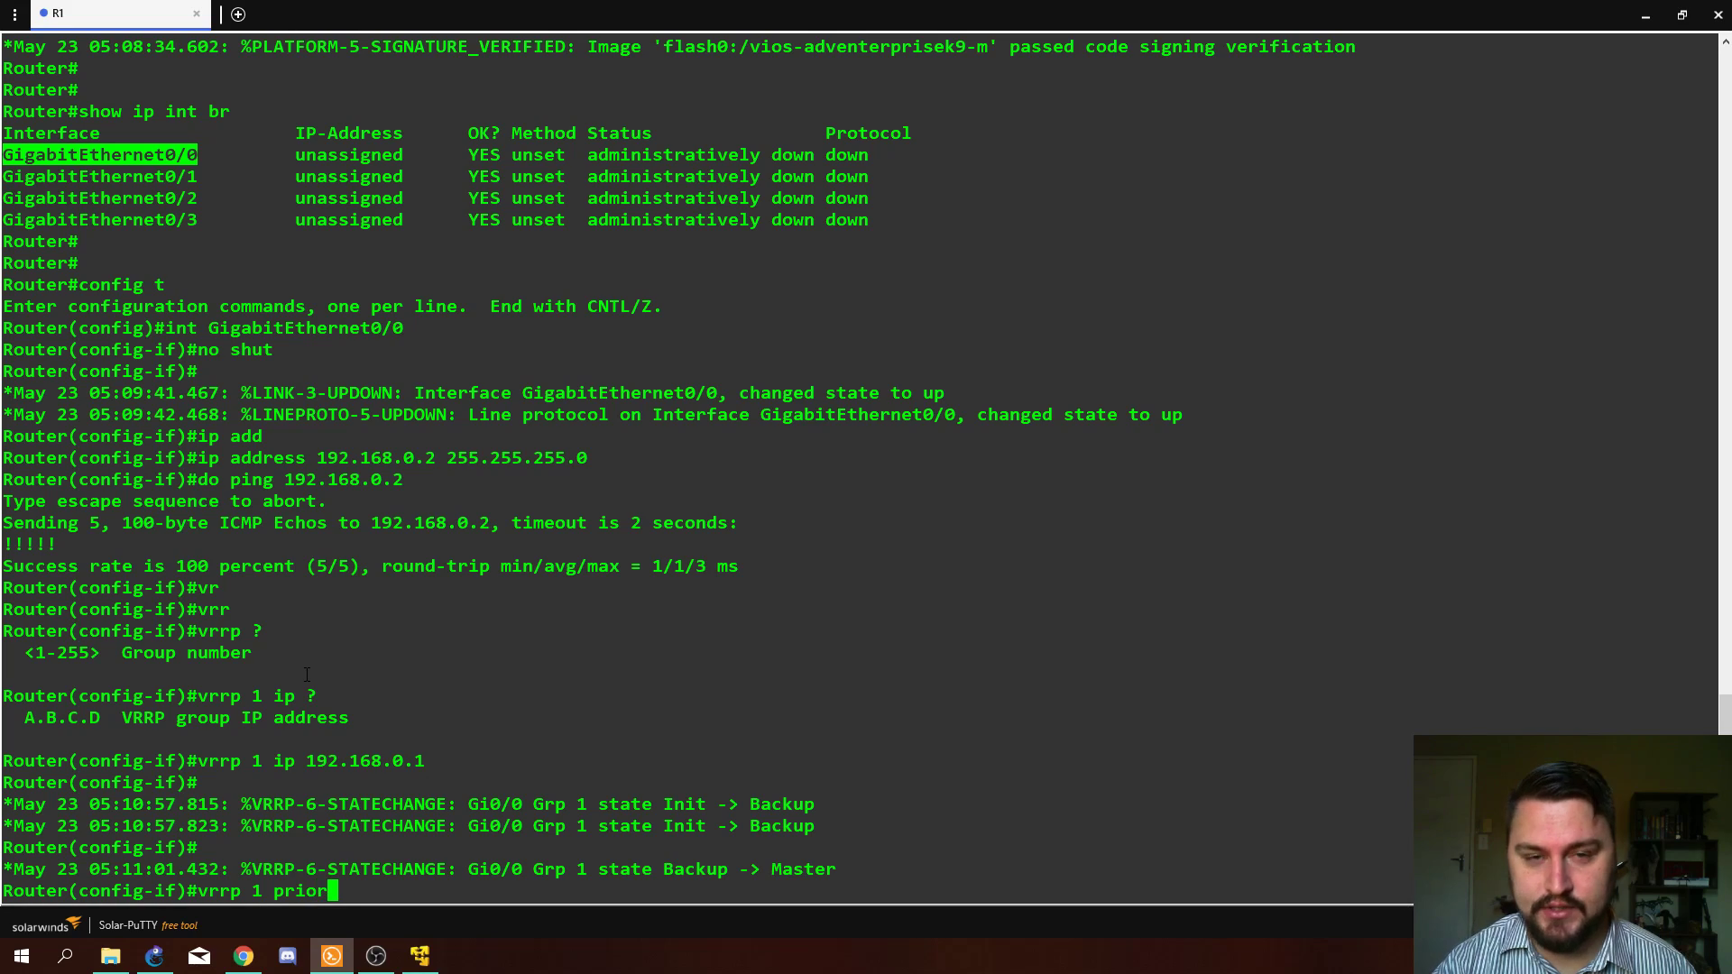
{"action": "key", "text": "Tab"}
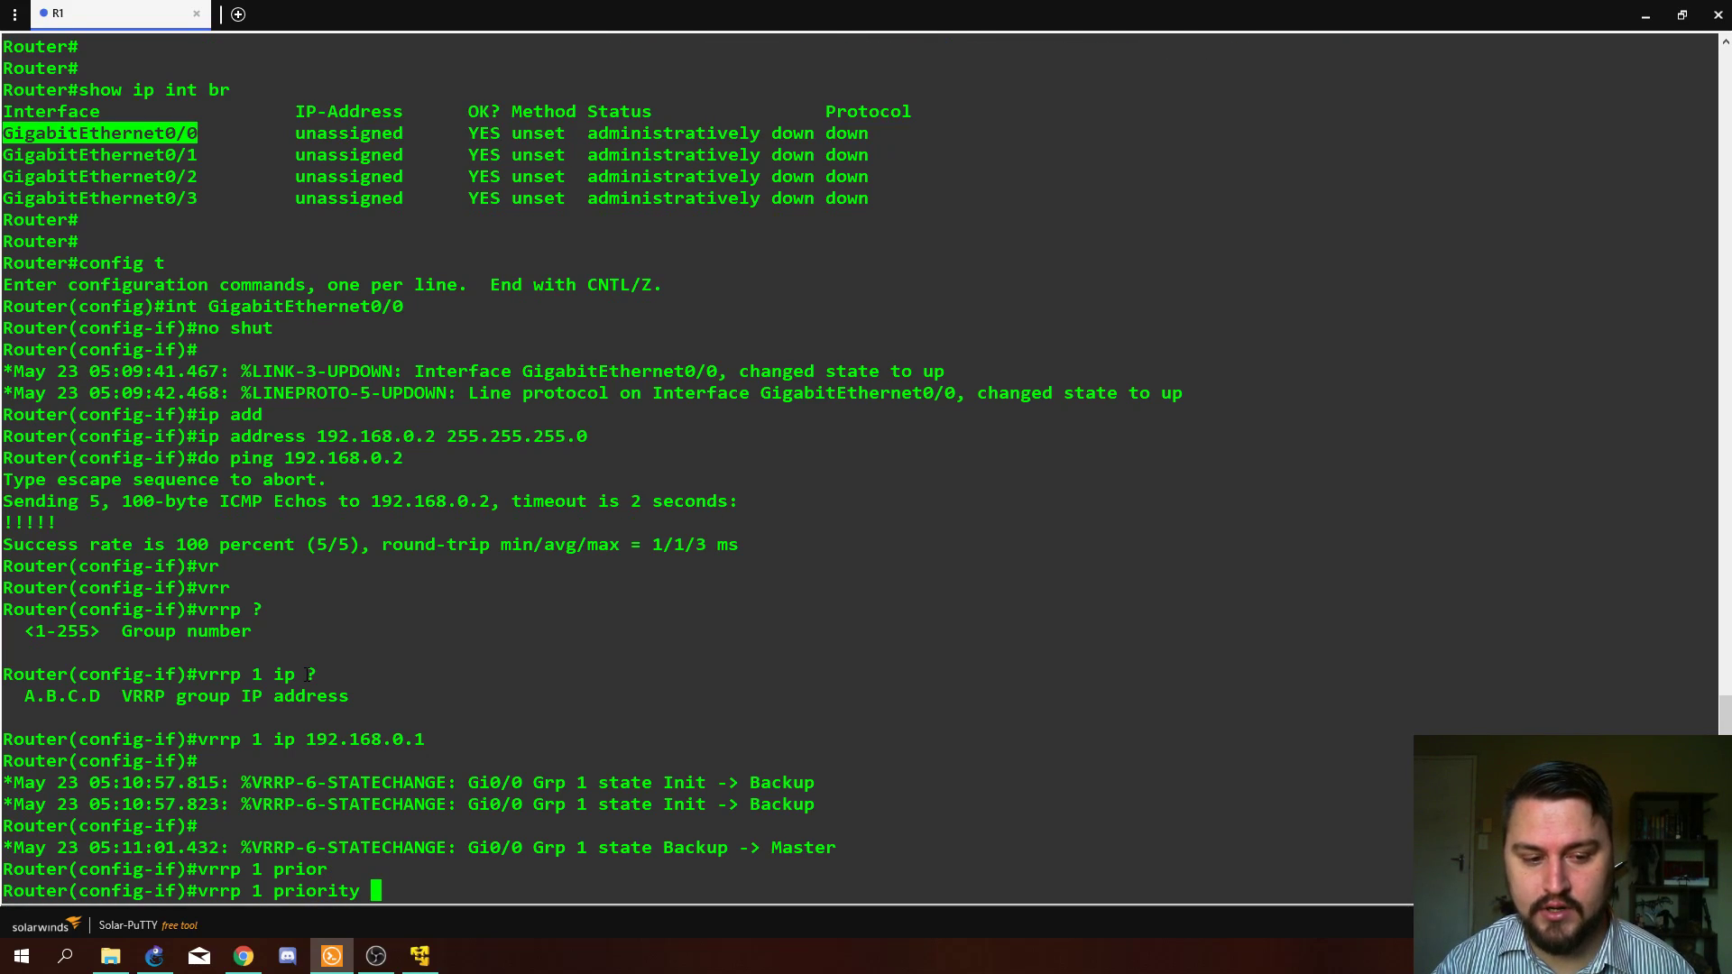
{"action": "type", "text": "200"}
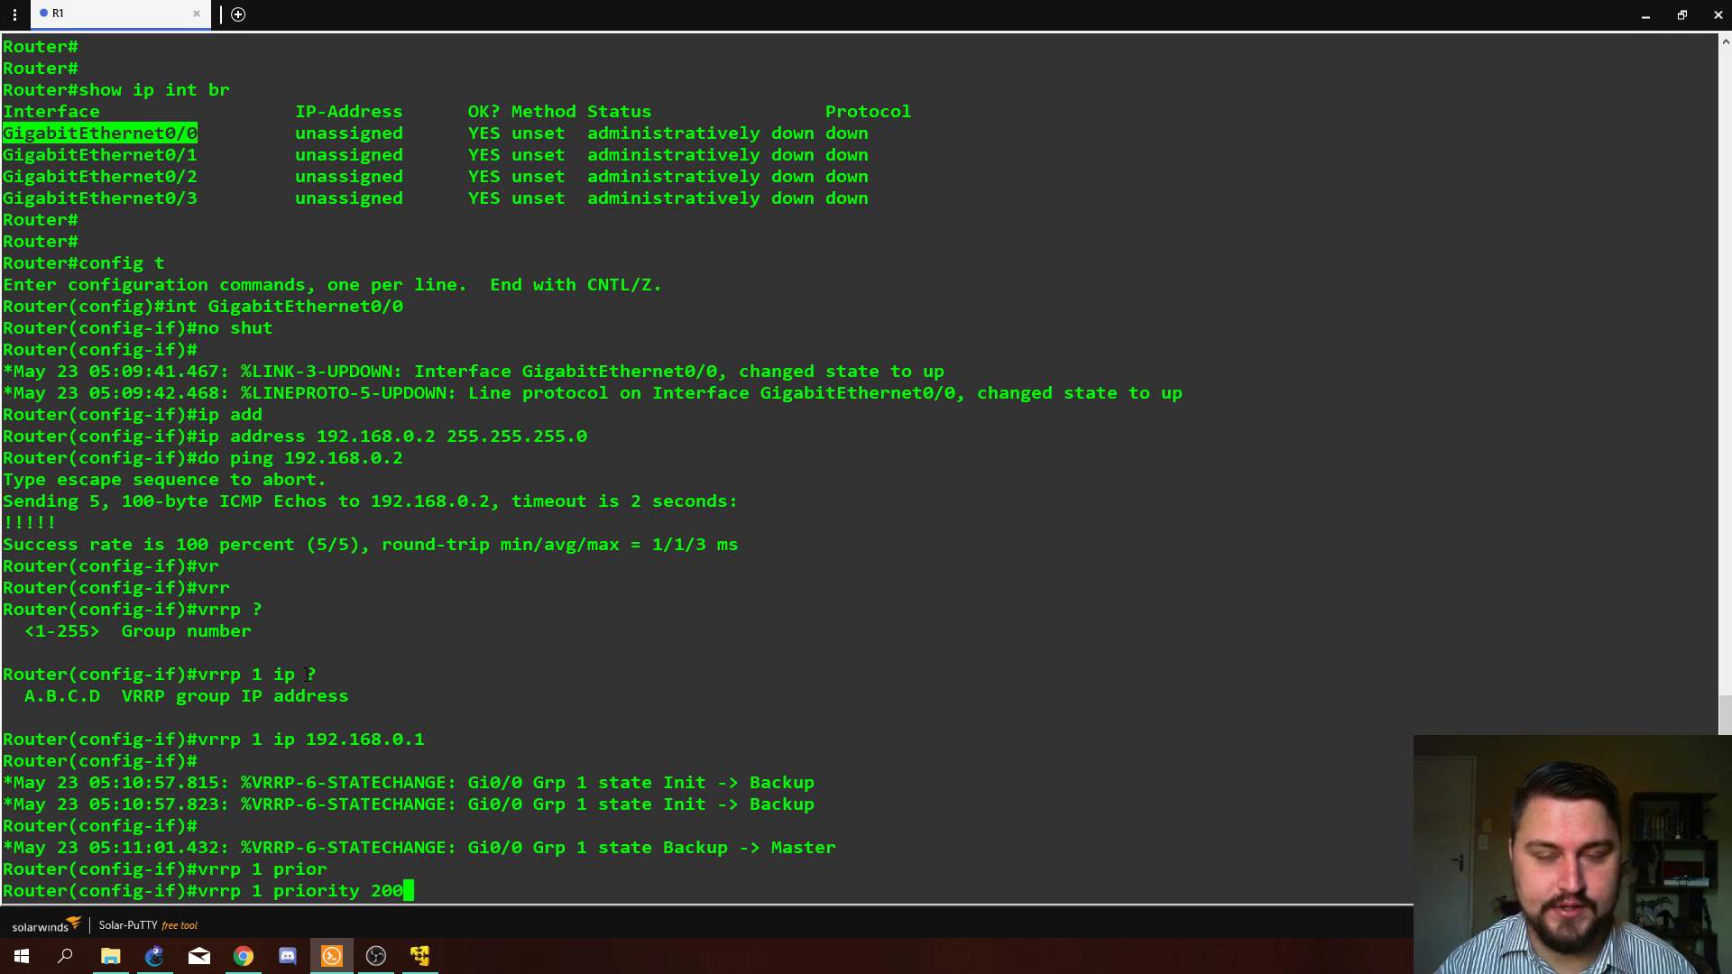
{"action": "key", "text": "Return"}
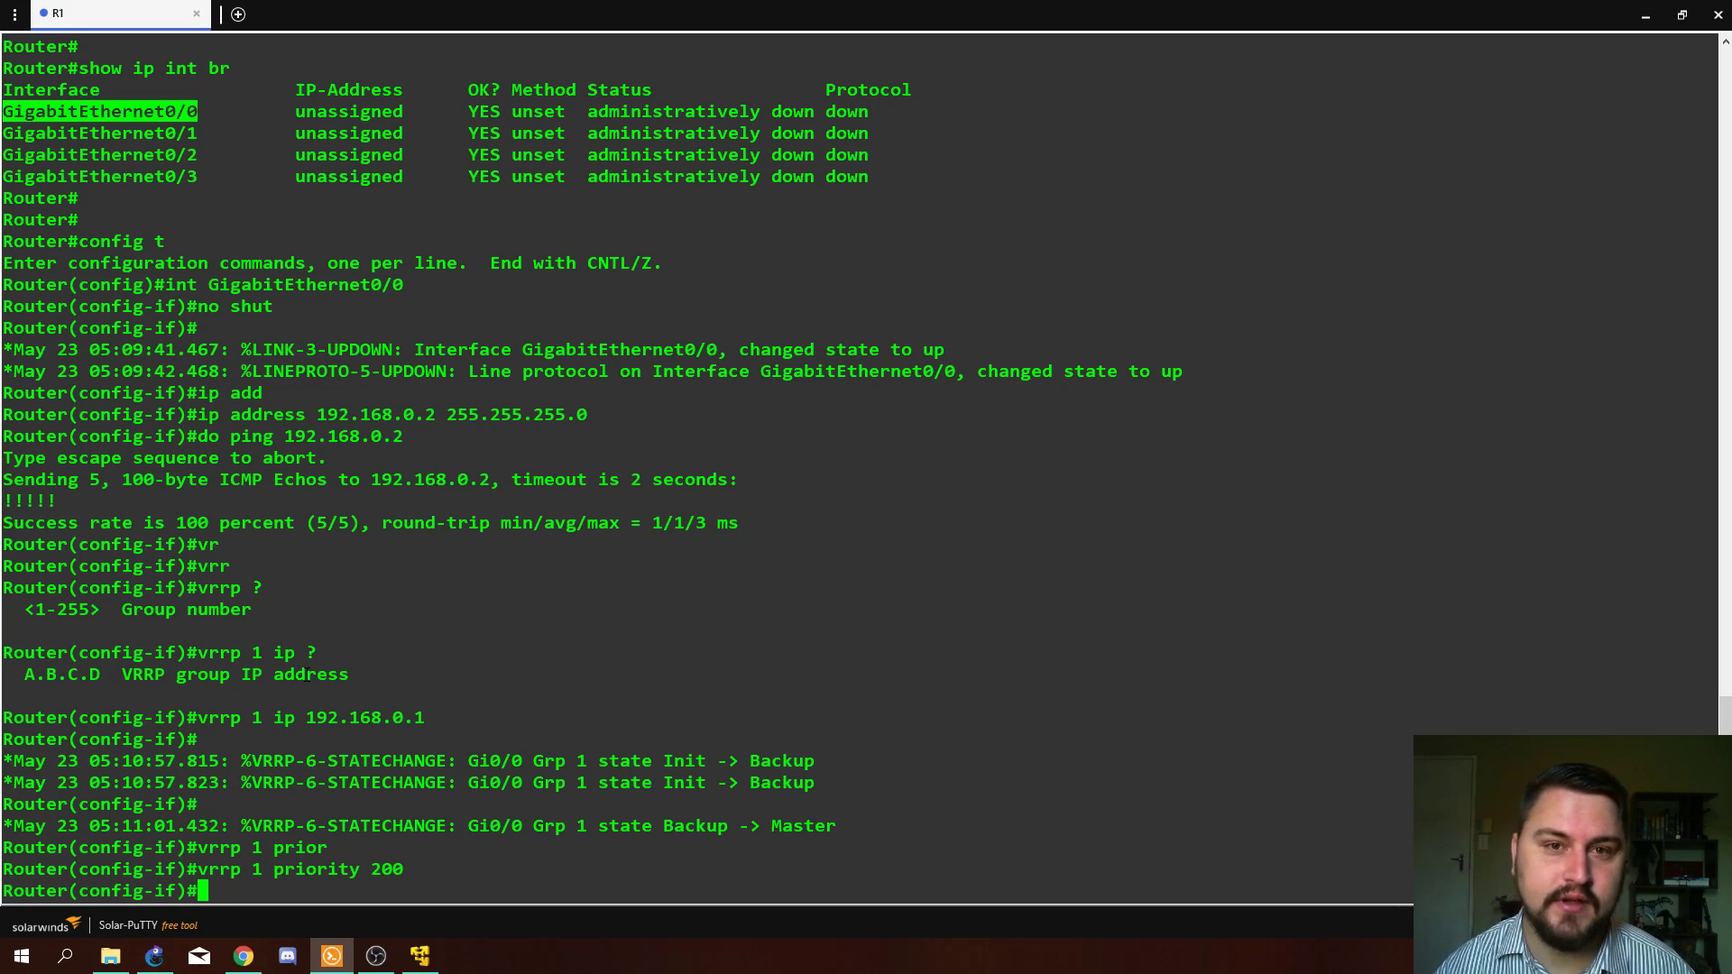
{"action": "left_click_drag", "start_coordinate": [16, 761], "coordinate": [837, 785]}
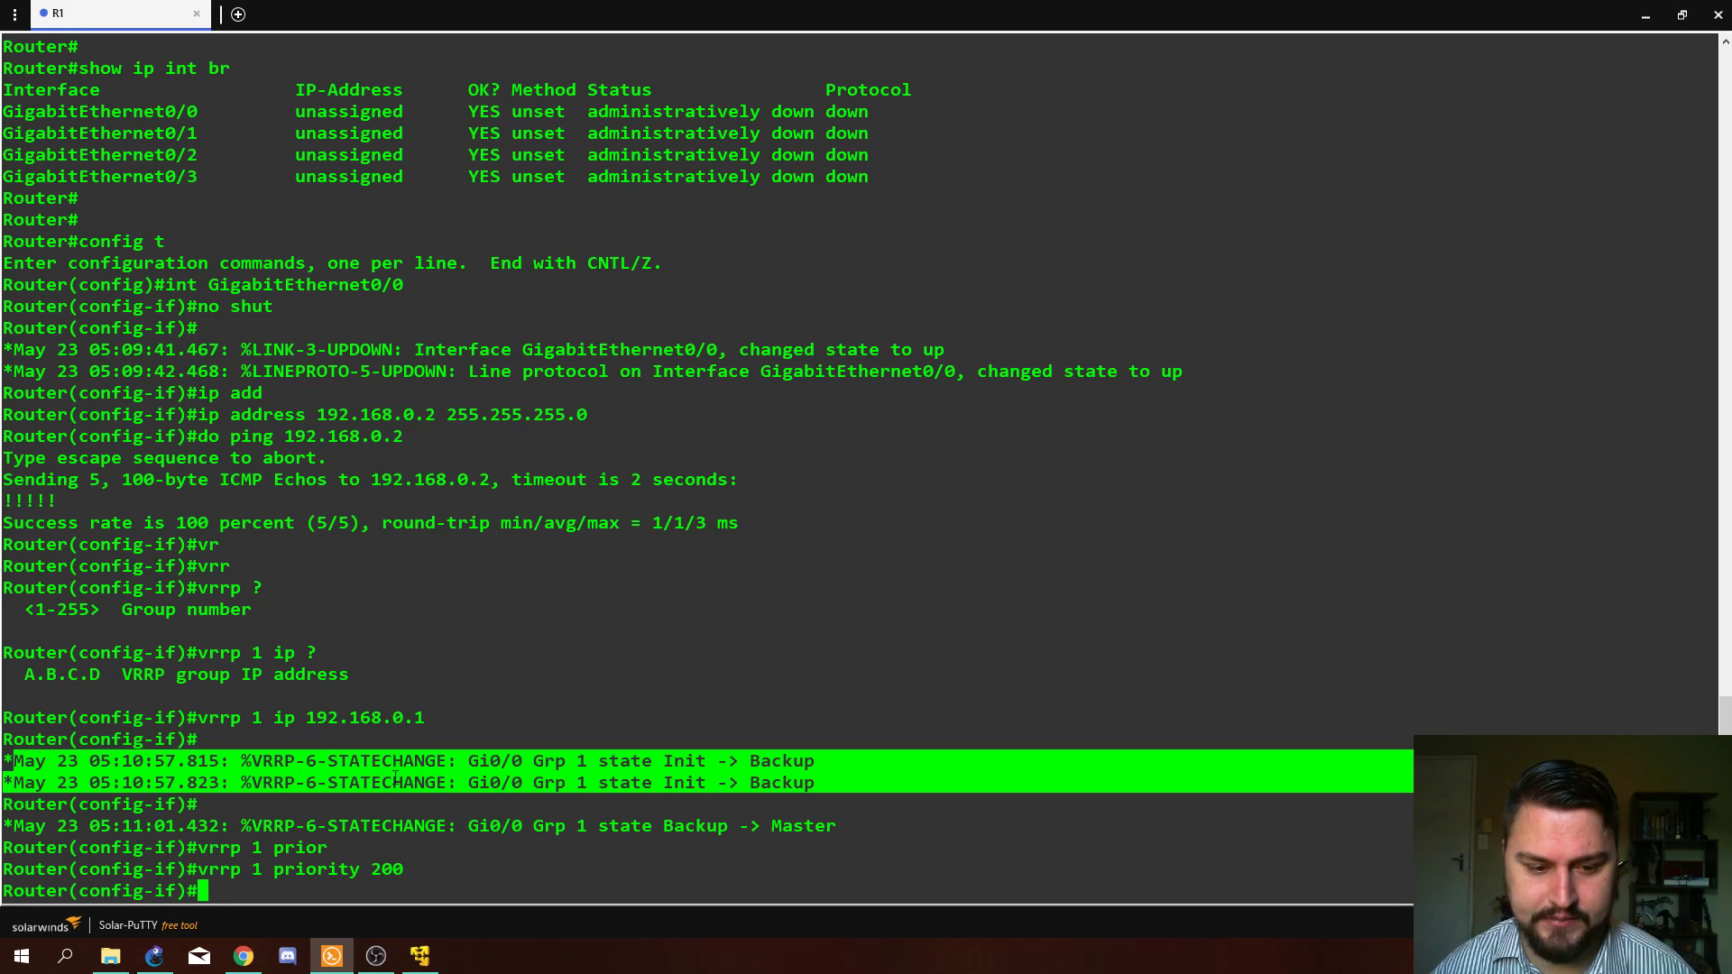
{"action": "left_click_drag", "start_coordinate": [4, 825], "coordinate": [866, 825]}
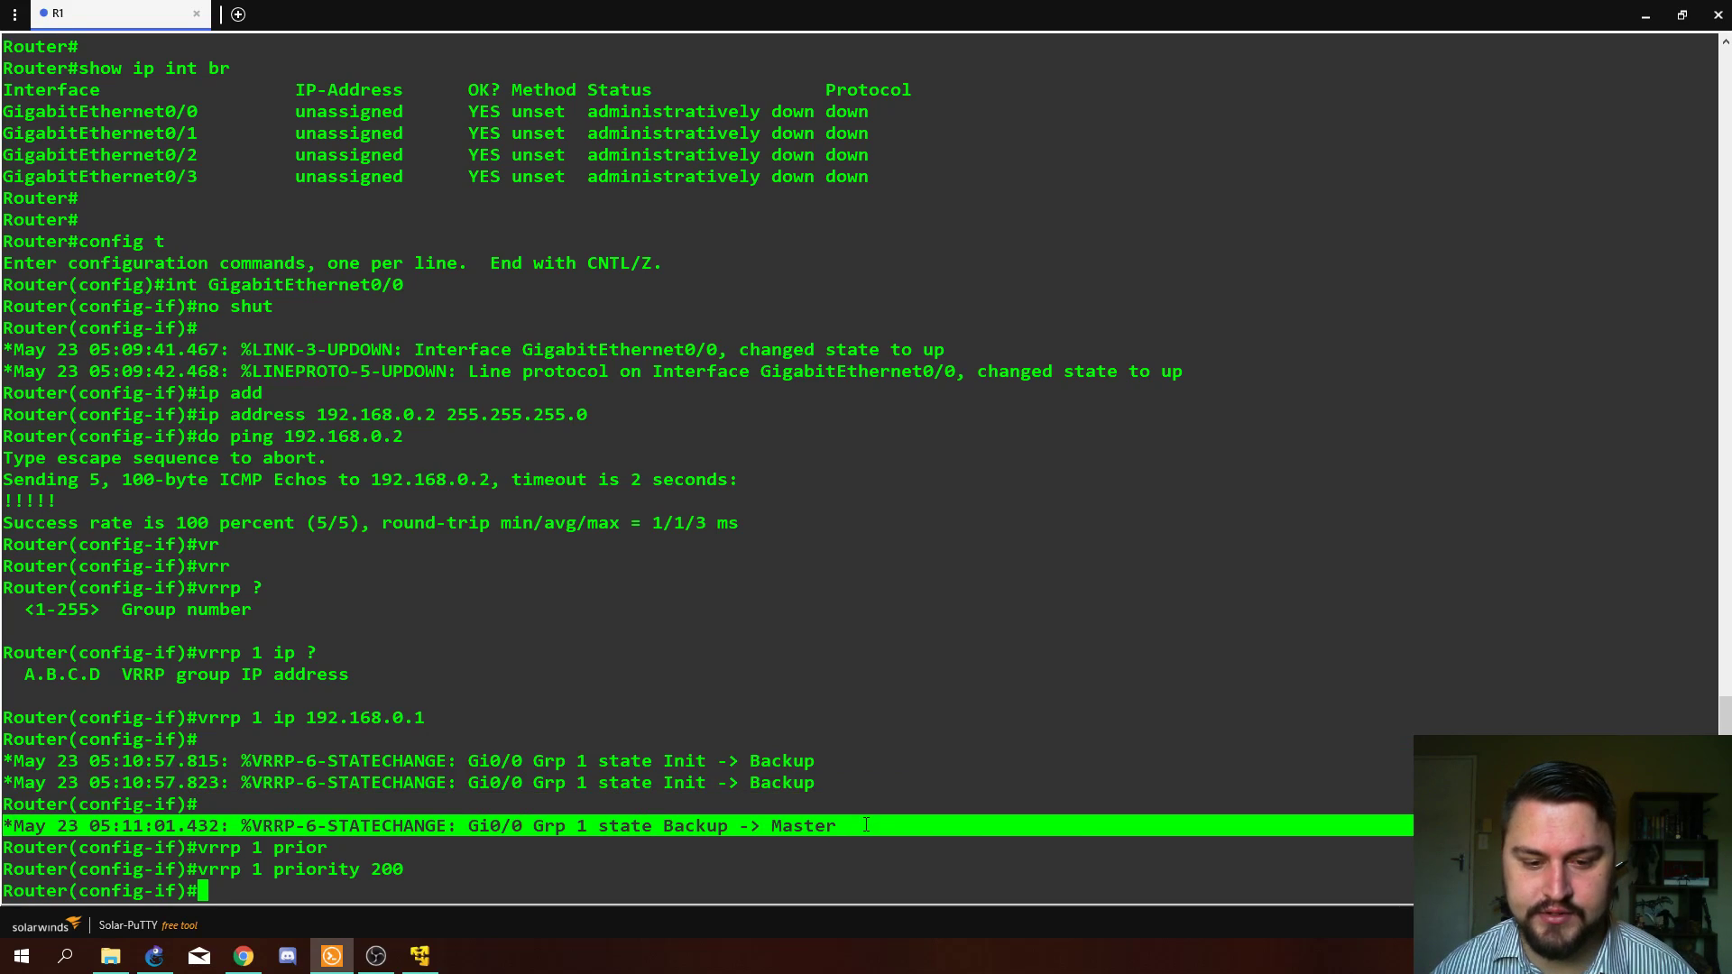
{"action": "double_click", "coordinate": [695, 825]}
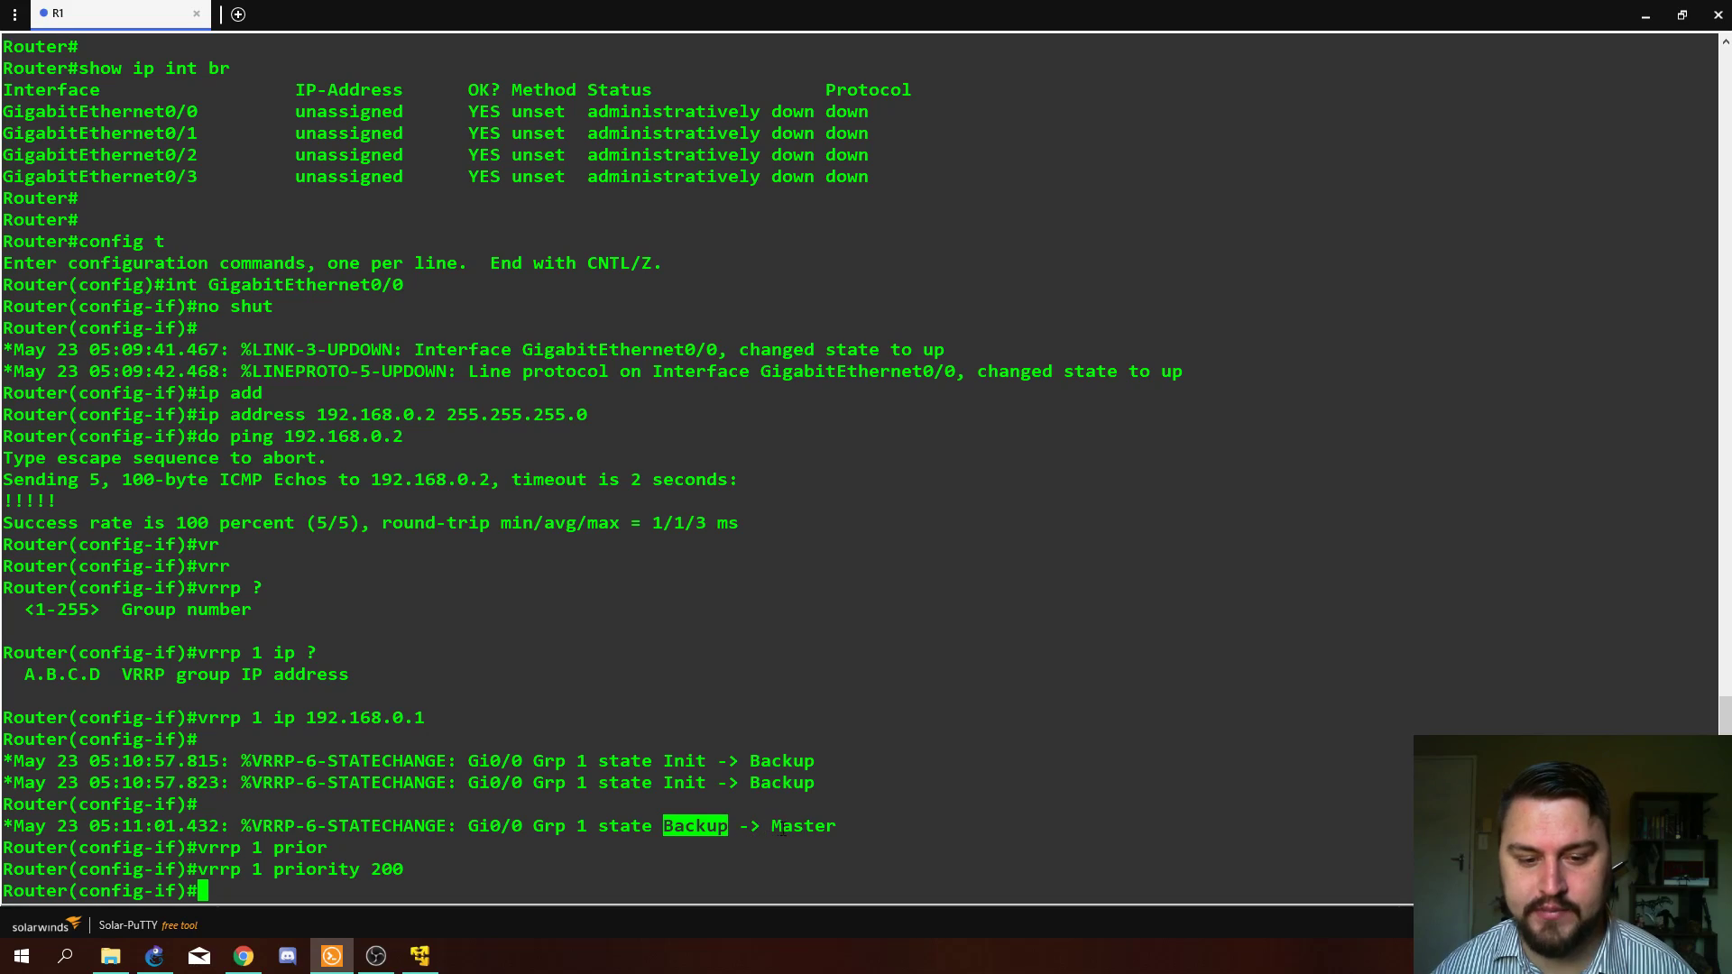
{"action": "double_click", "coordinate": [803, 825]}
{"action": "left_click_drag", "start_coordinate": [593, 761], "coordinate": [705, 782]}
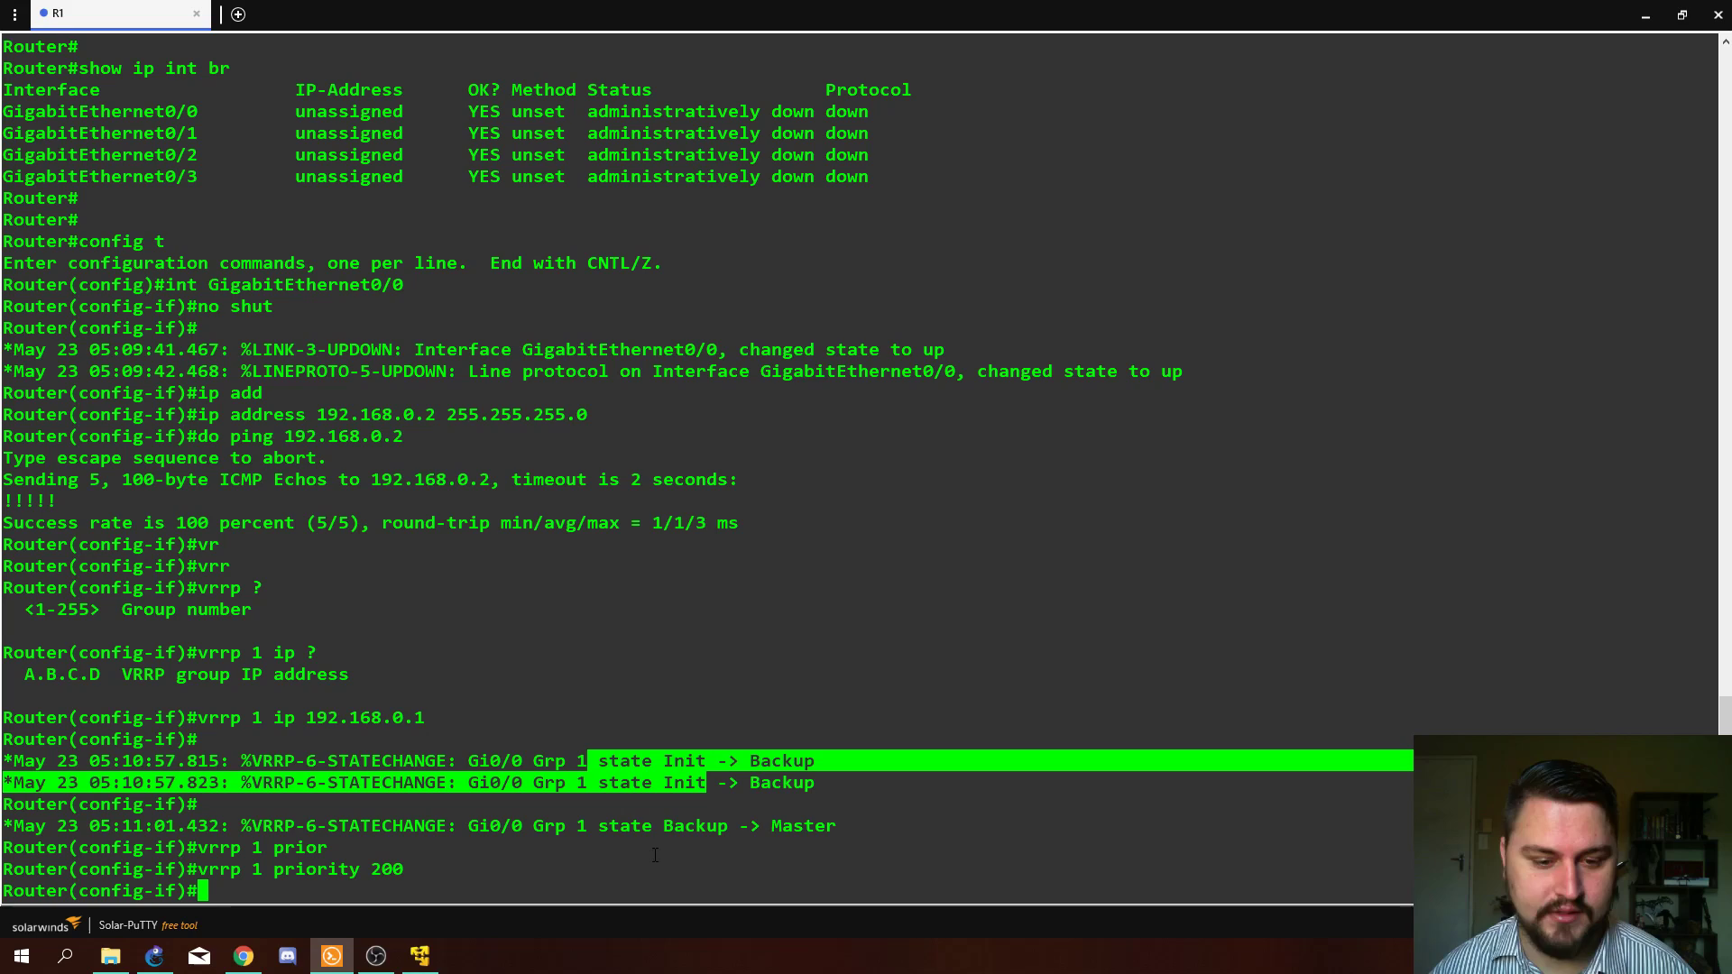
{"action": "left_click_drag", "start_coordinate": [589, 826], "coordinate": [804, 828]}
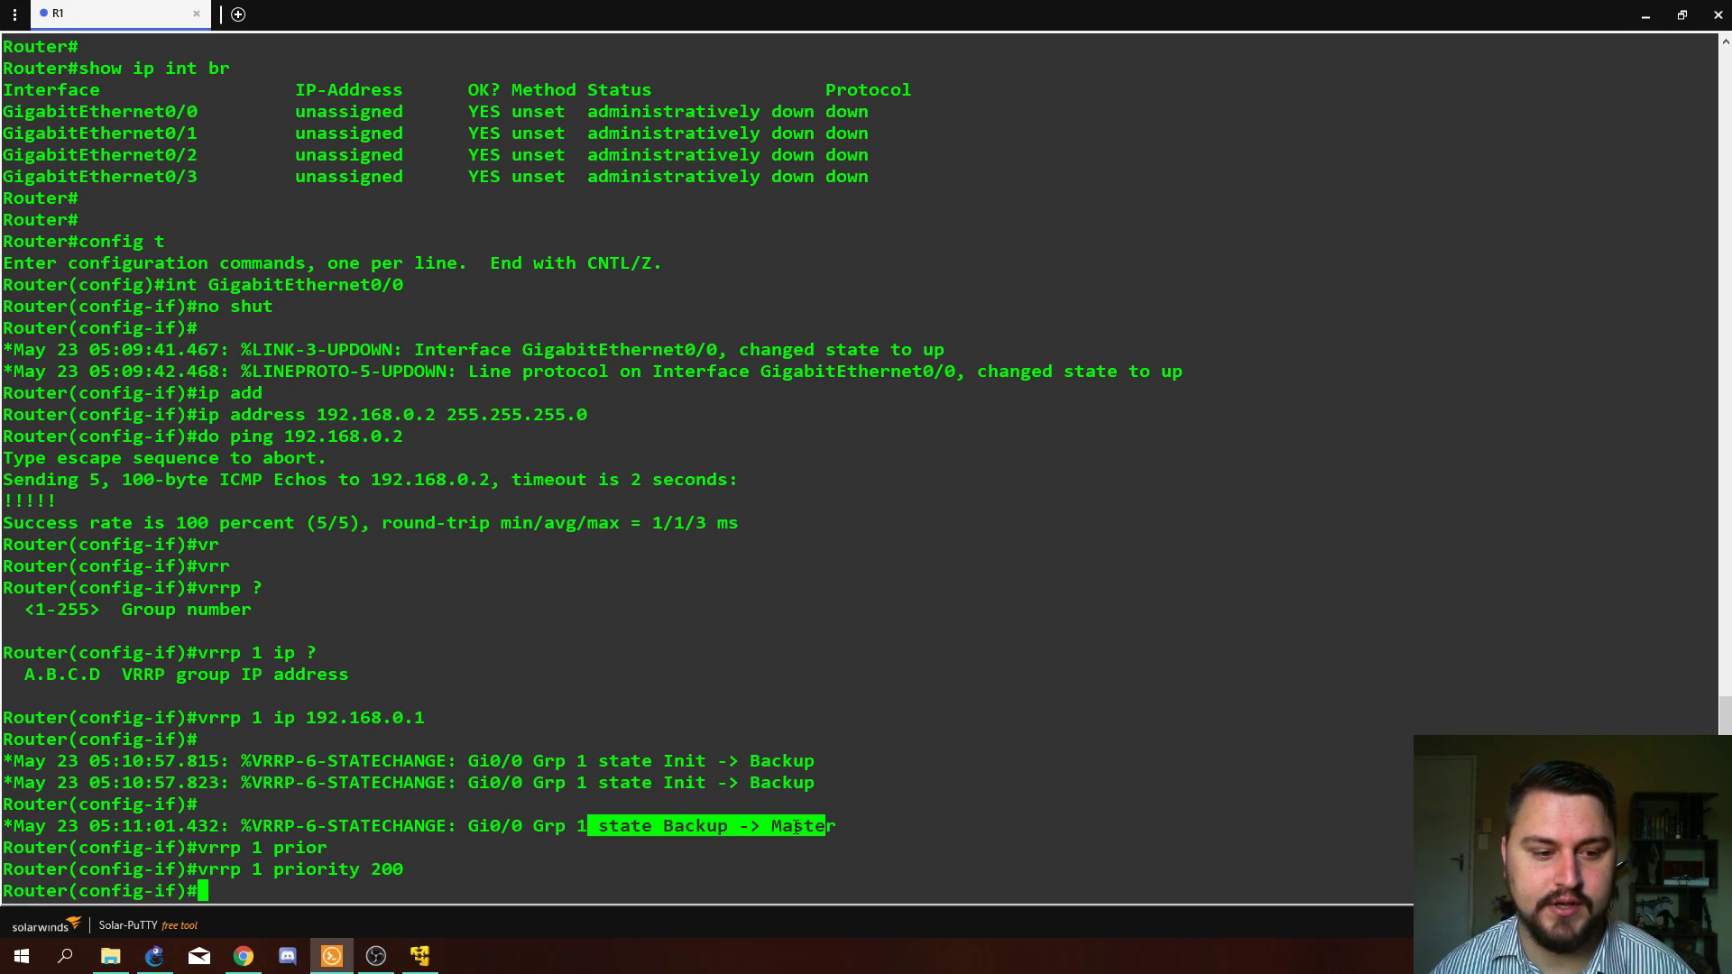
{"action": "left_click", "coordinate": [807, 830]}
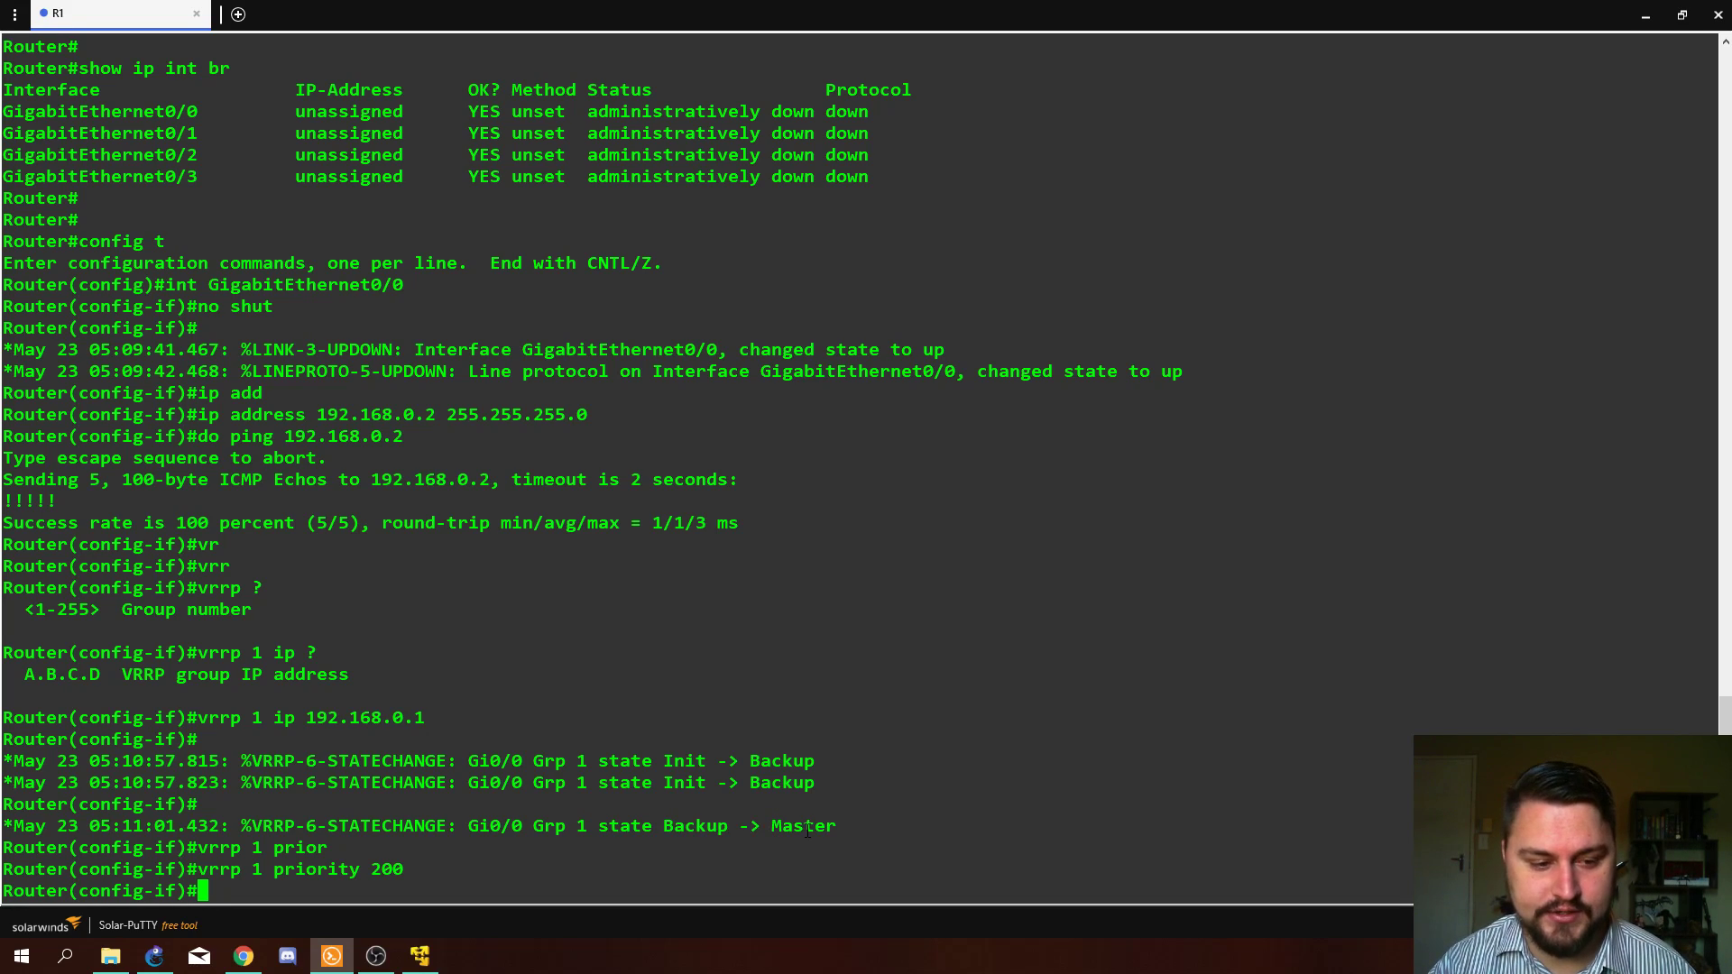
Step: Exit configuration mode and save R1's running configuration with 'wr'
{"action": "key", "text": "ctrl+z"}
{"action": "type", "text": "wr"}
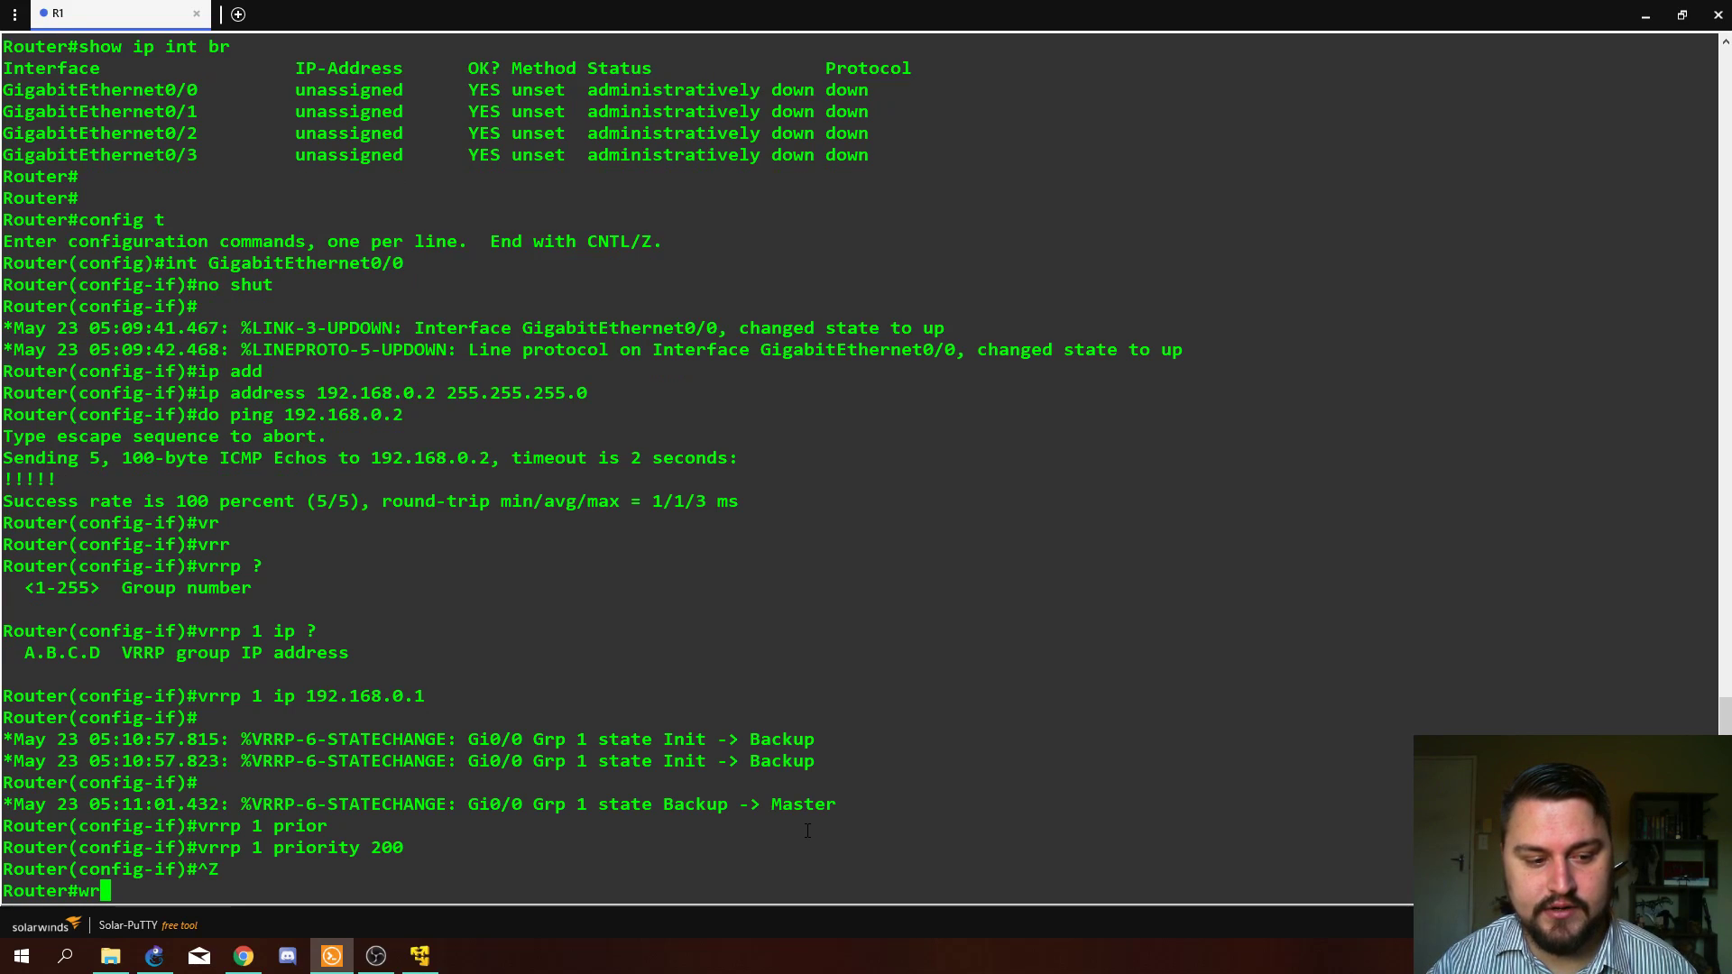
{"action": "key", "text": "Return"}
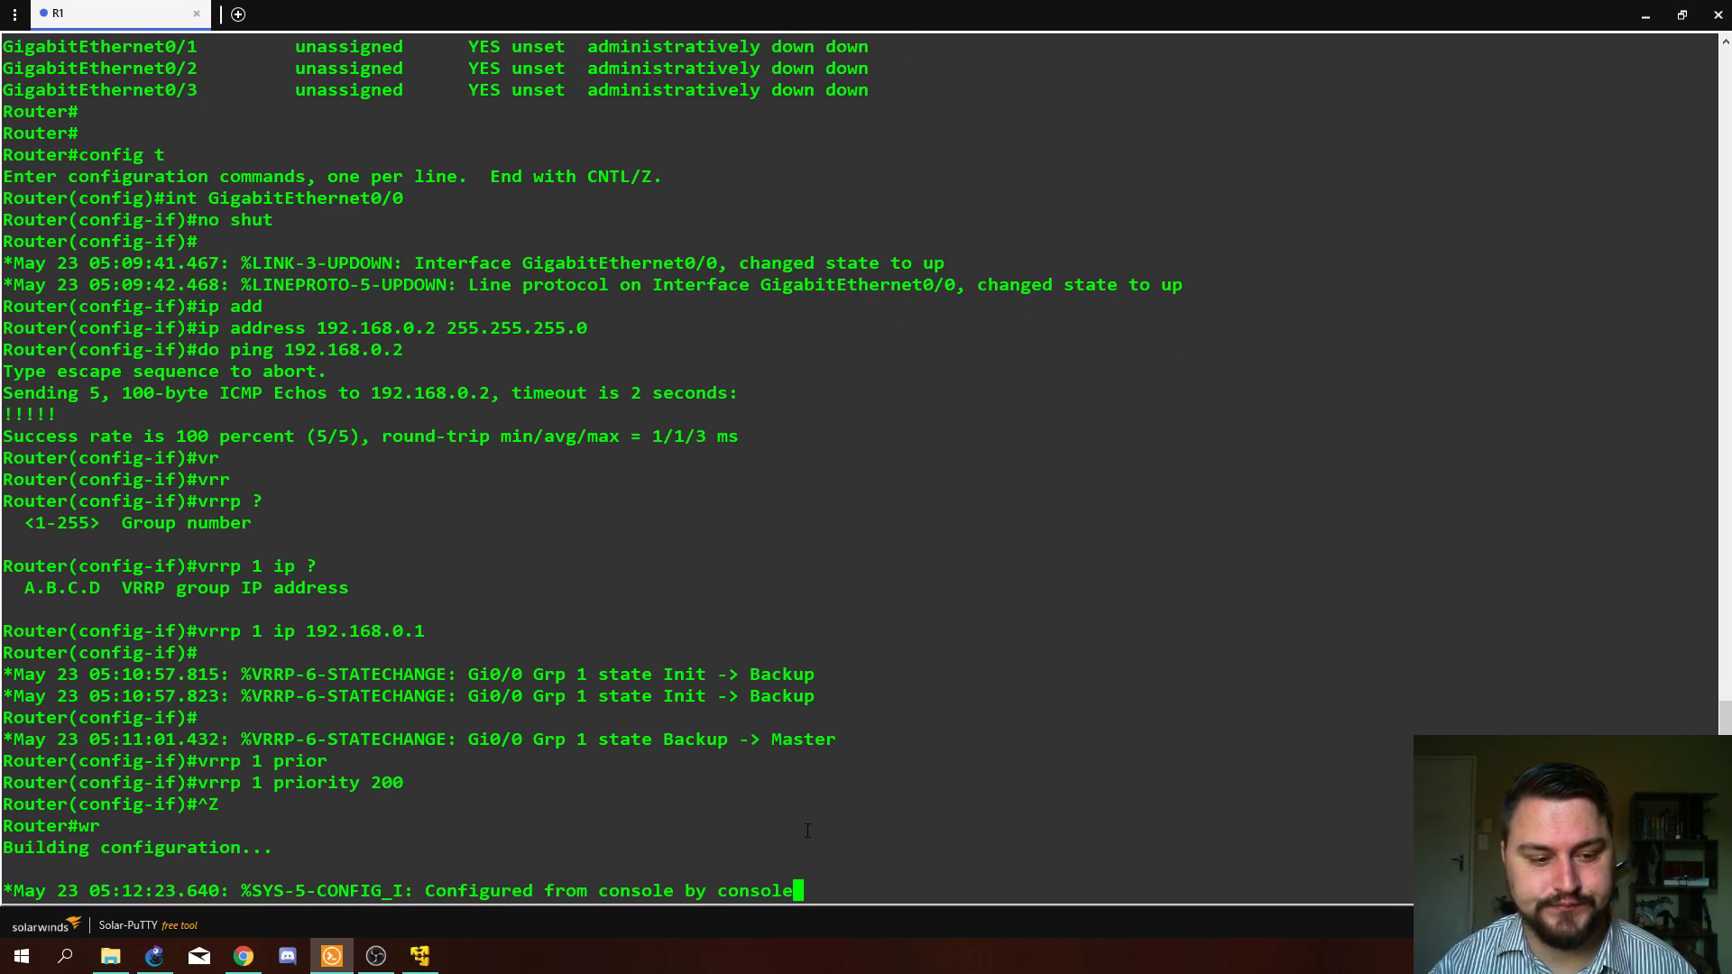
{"action": "key", "text": "Return"}
Step: Run 'show vrrp' and highlight the Master state, virtual IP, virtual MAC and priority 200
{"action": "type", "text": "show"}
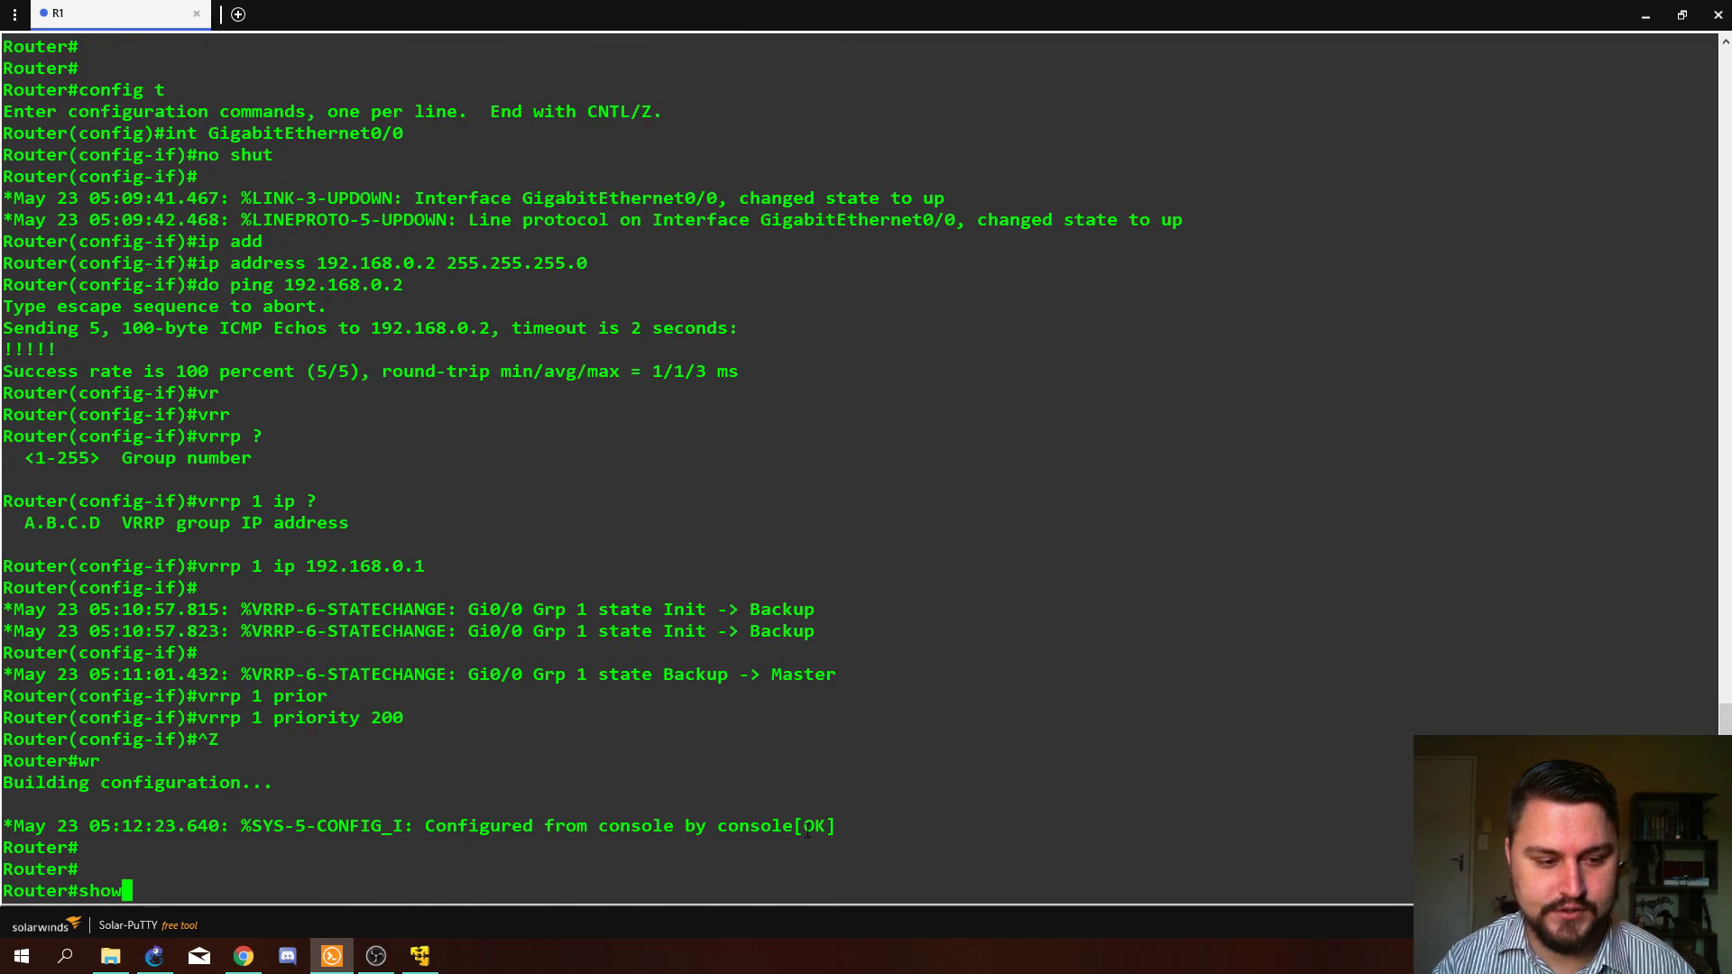
{"action": "type", "text": " vrrp"}
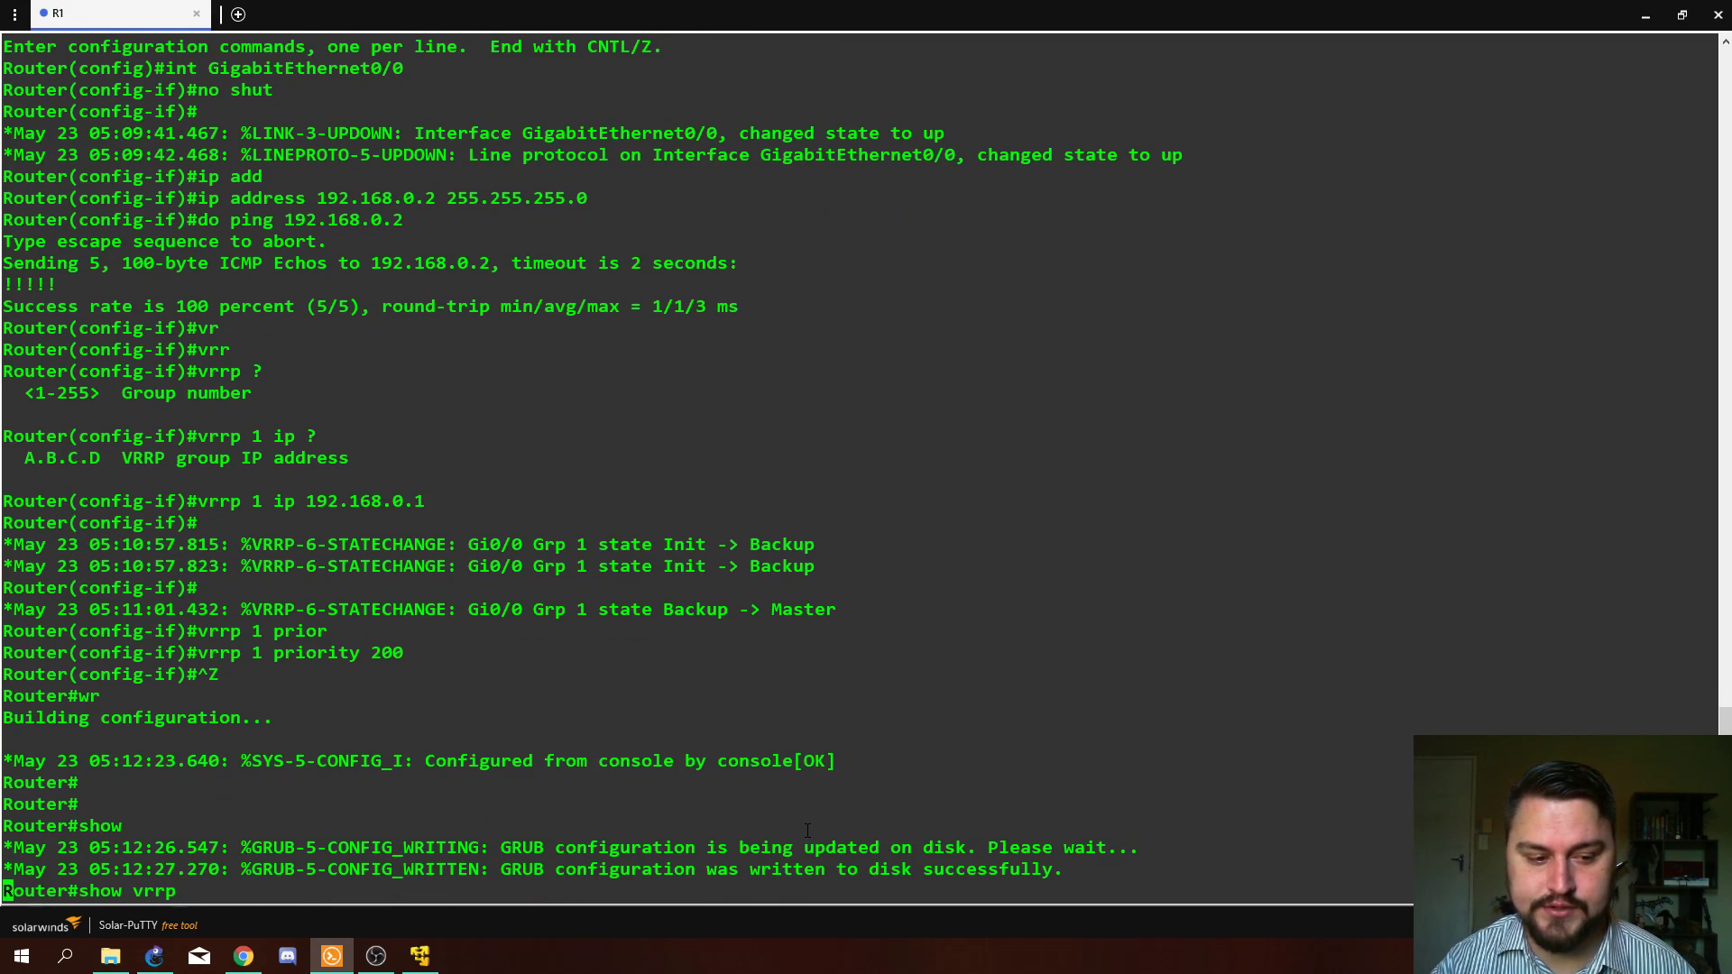
{"action": "key", "text": "Return"}
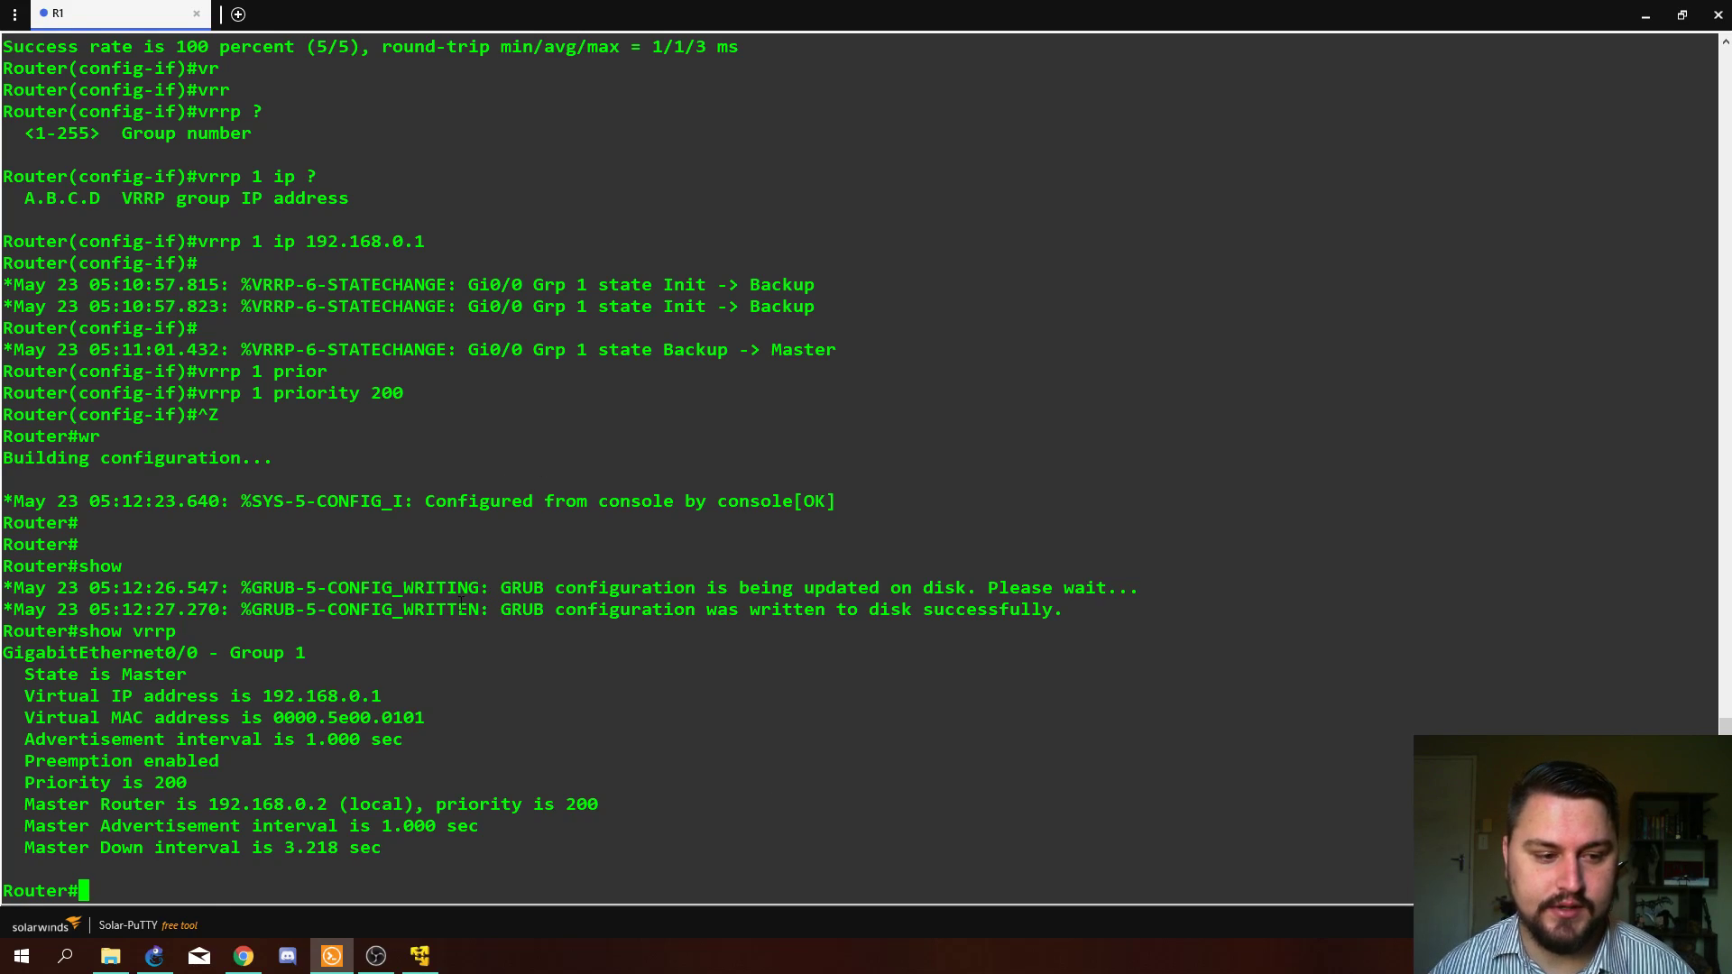
{"action": "left_click_drag", "start_coordinate": [27, 674], "coordinate": [251, 675]}
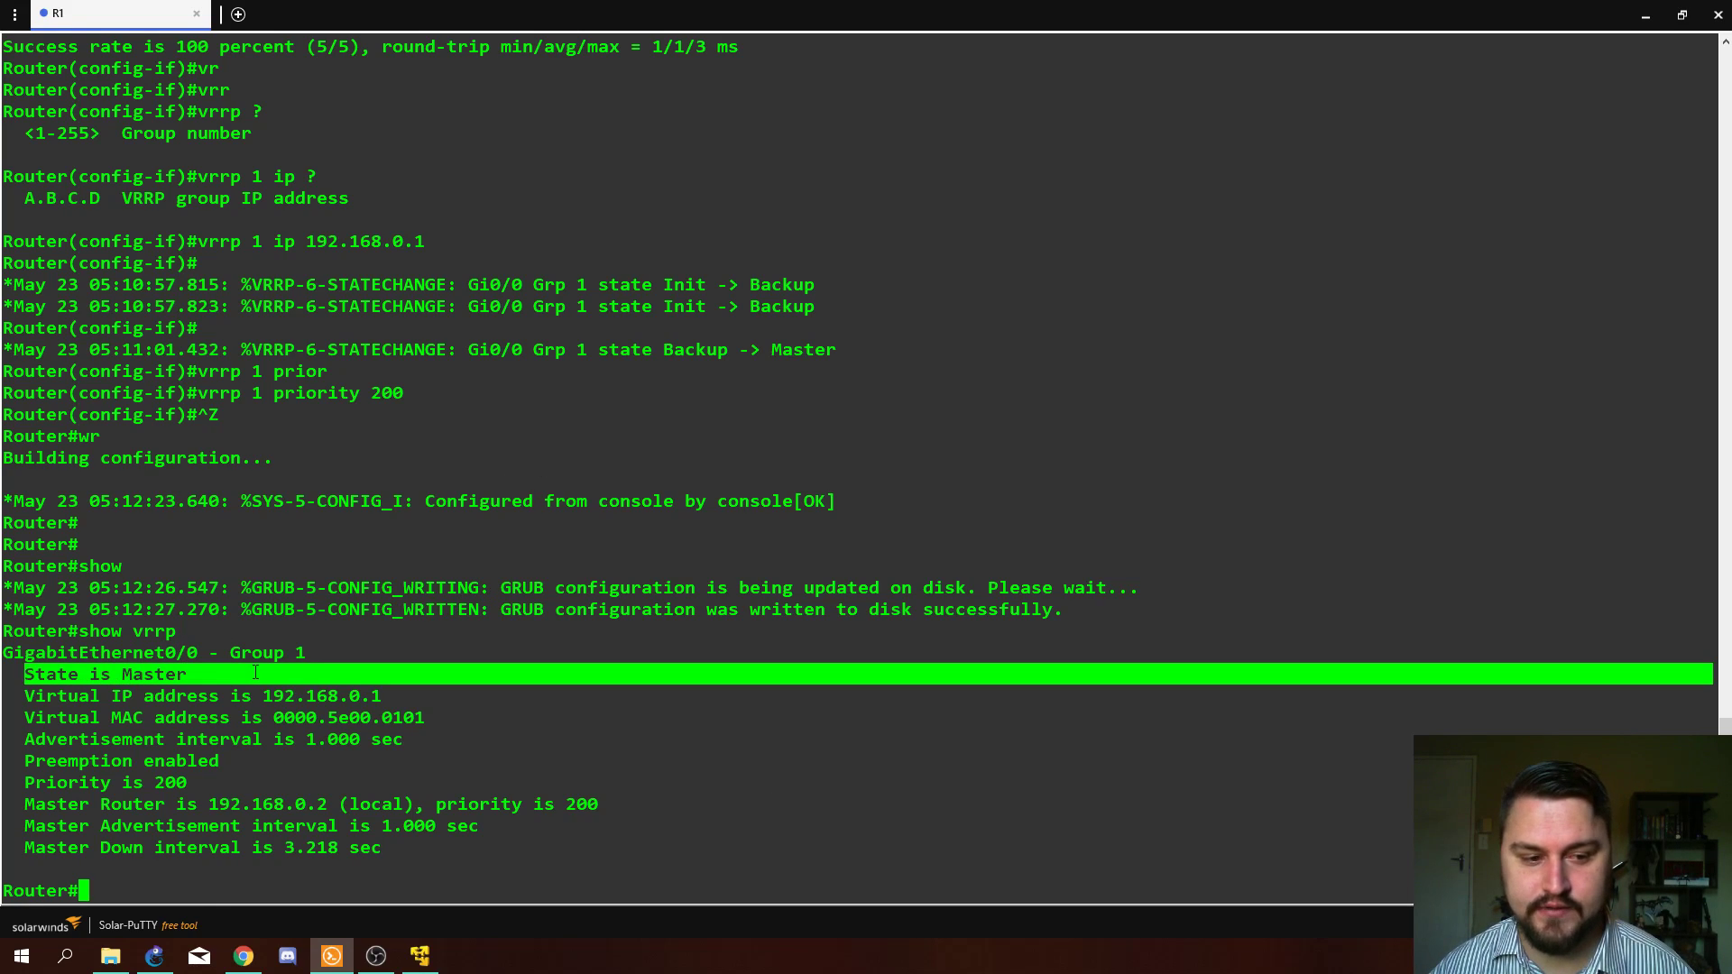
{"action": "left_click_drag", "start_coordinate": [371, 696], "coordinate": [265, 699]}
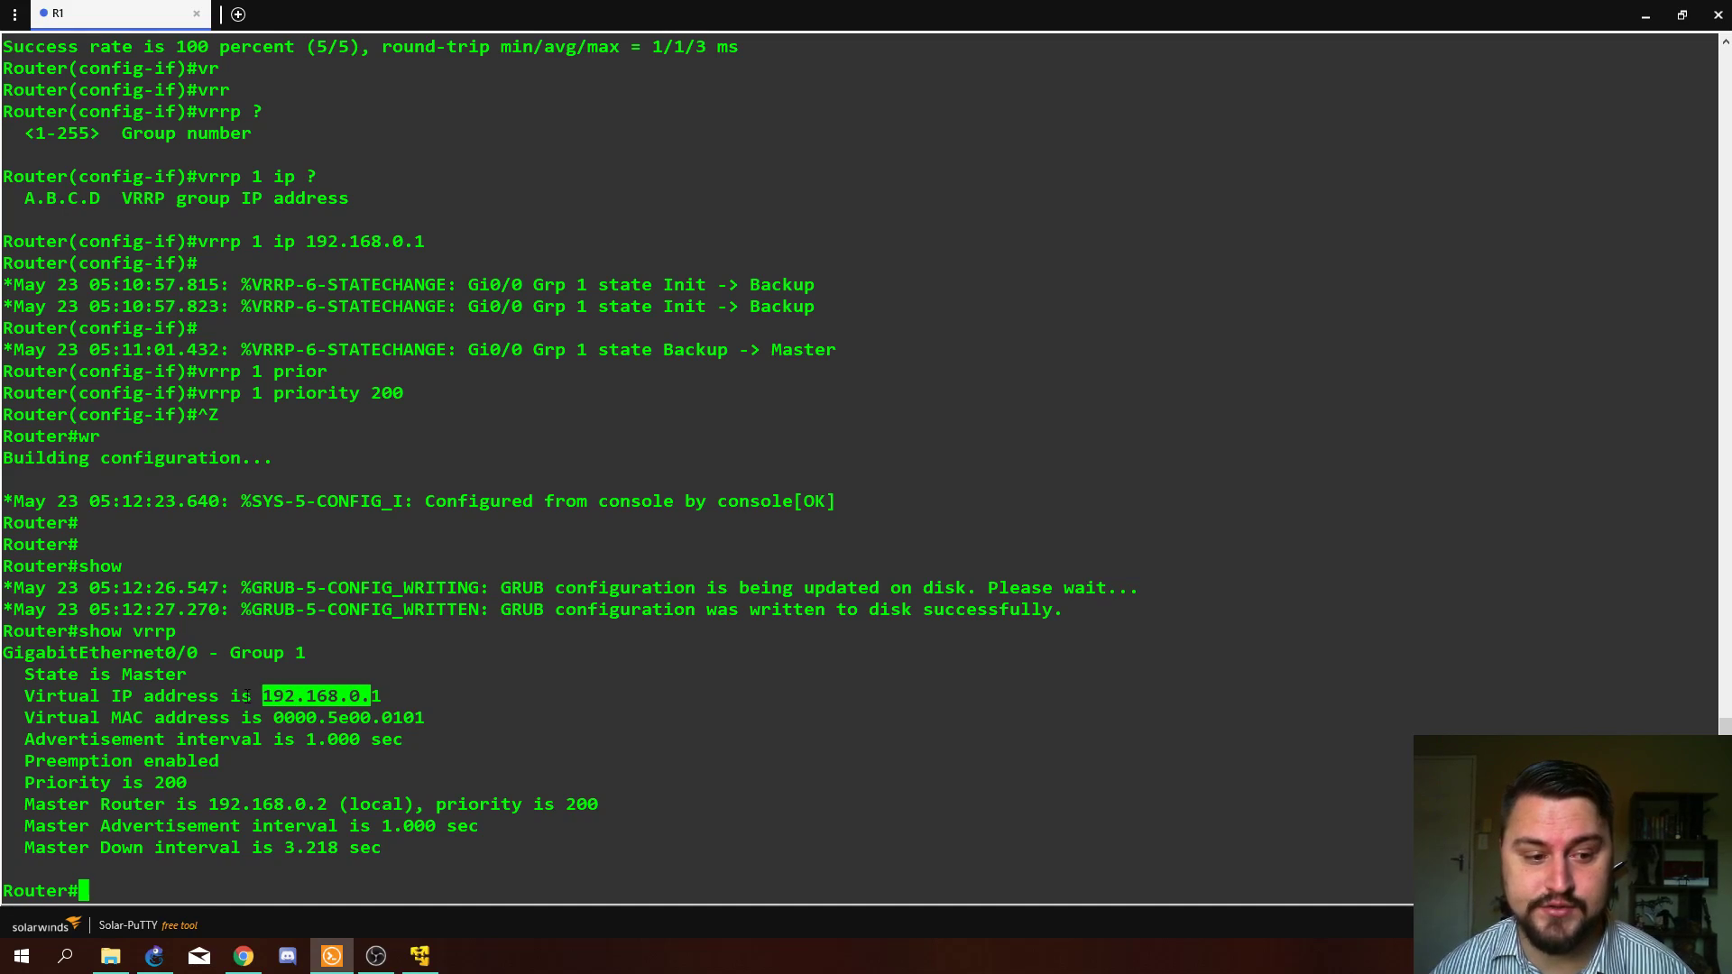
{"action": "triple_click", "coordinate": [158, 674]}
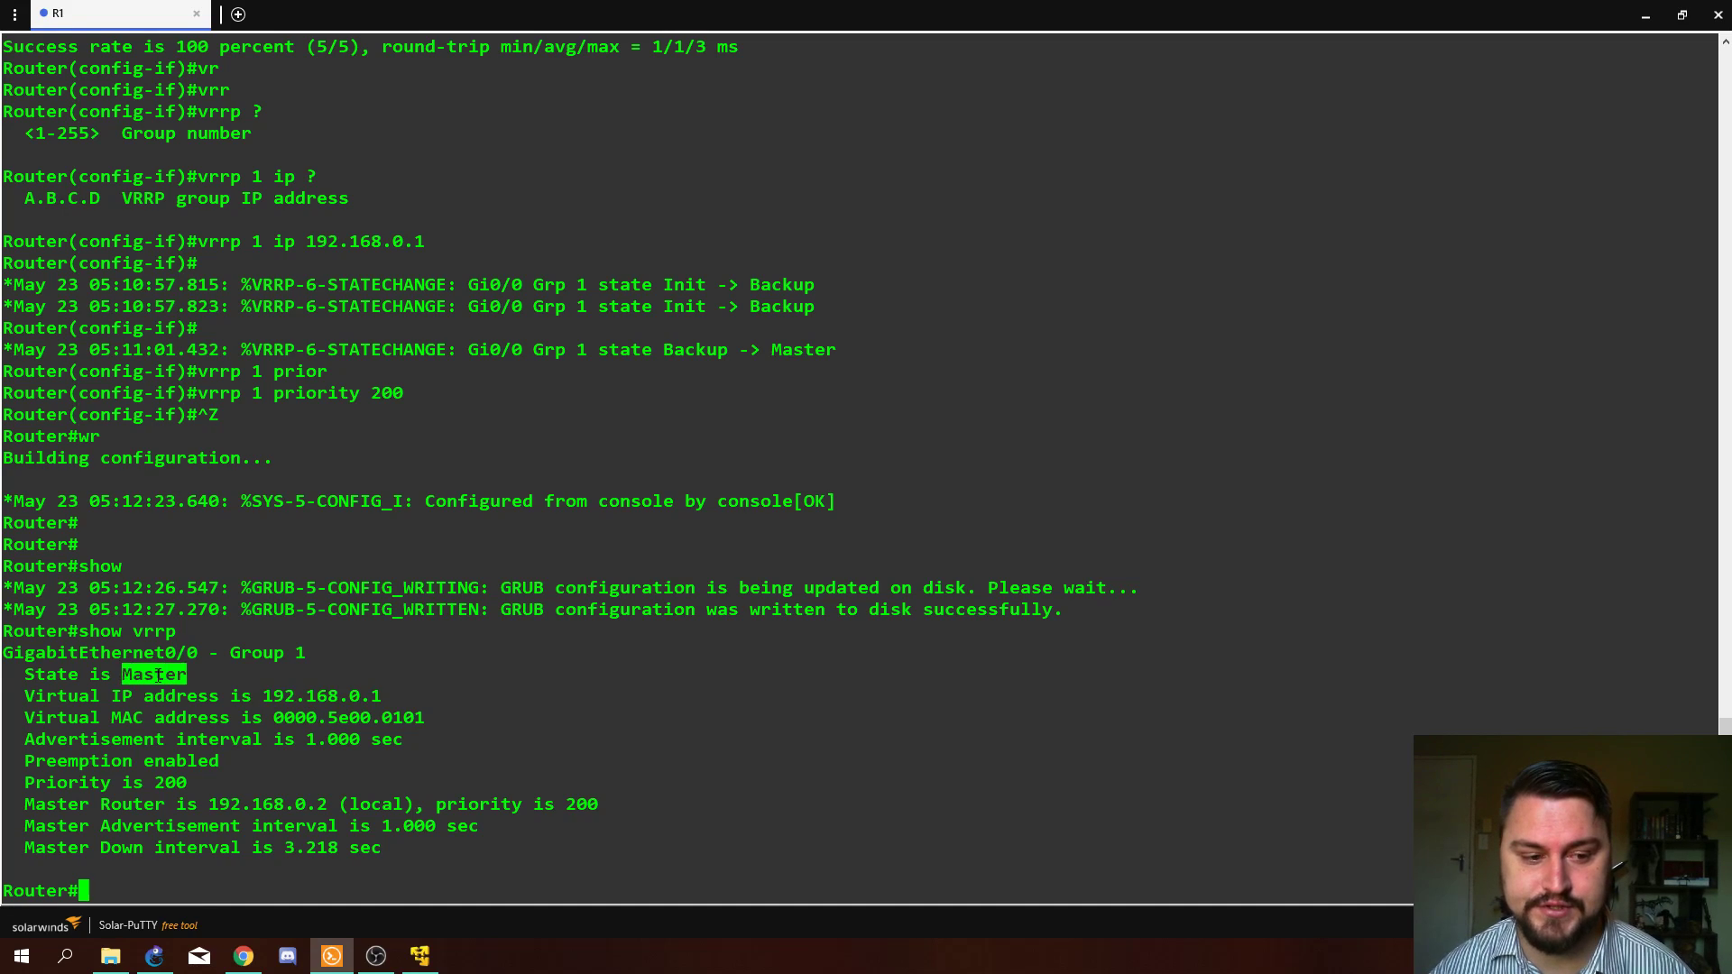
{"action": "triple_click", "coordinate": [299, 717]}
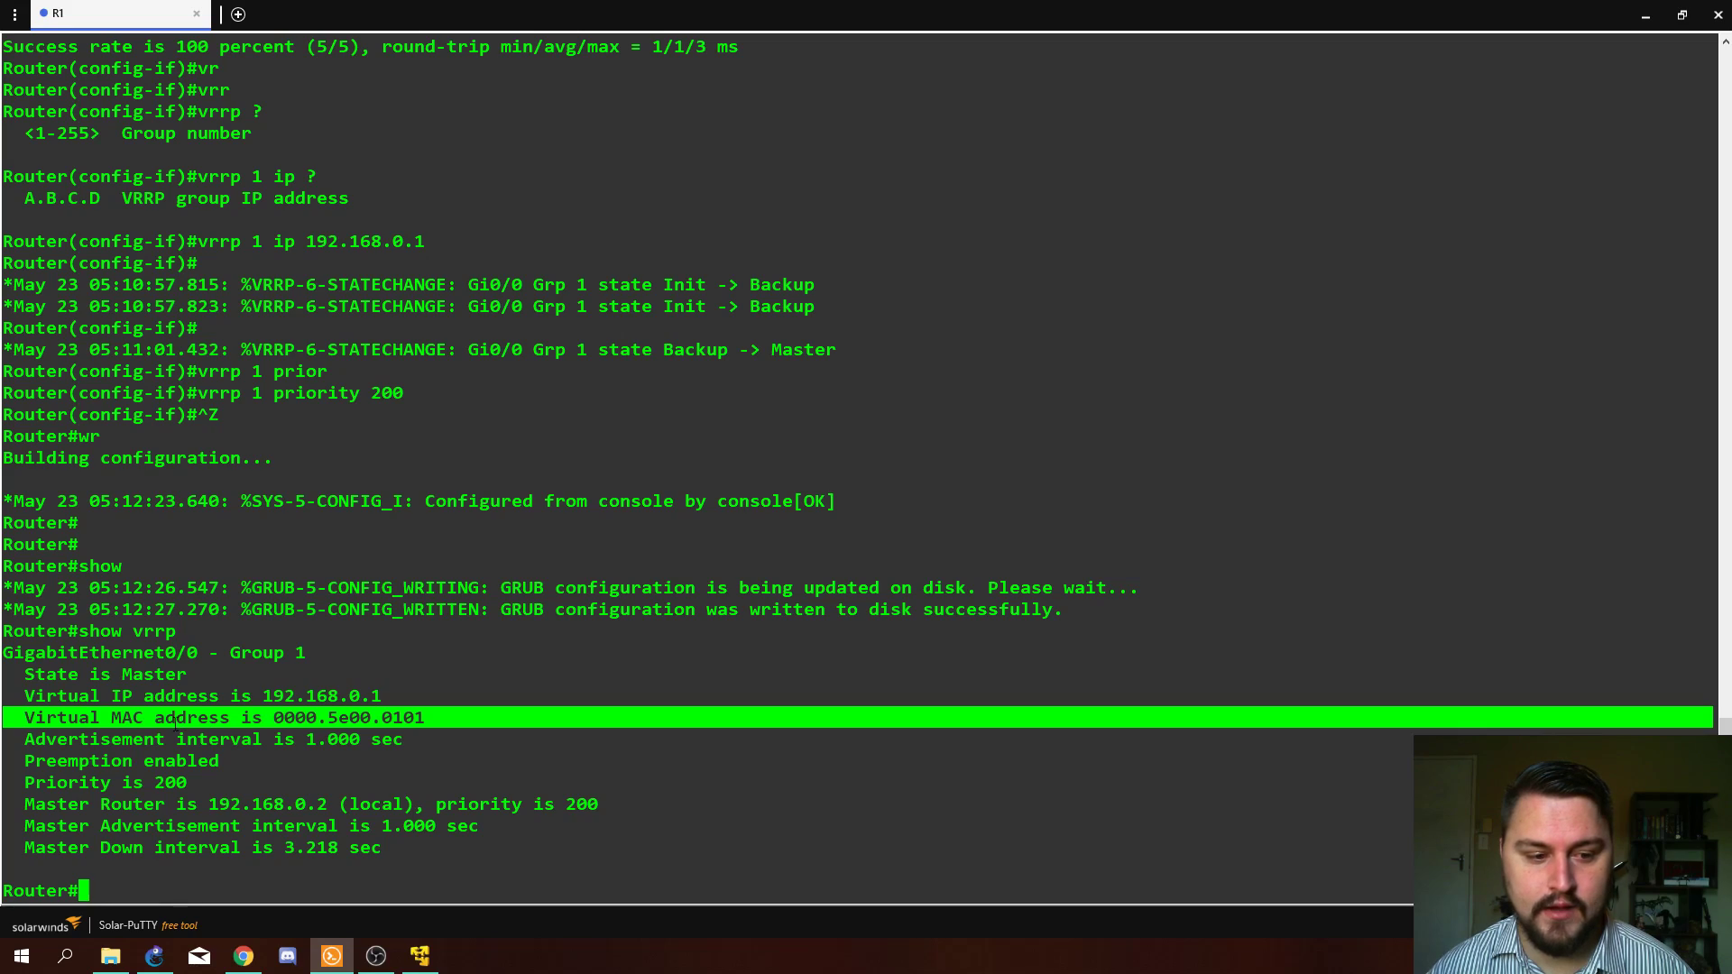
{"action": "left_click_drag", "start_coordinate": [20, 784], "coordinate": [185, 782]}
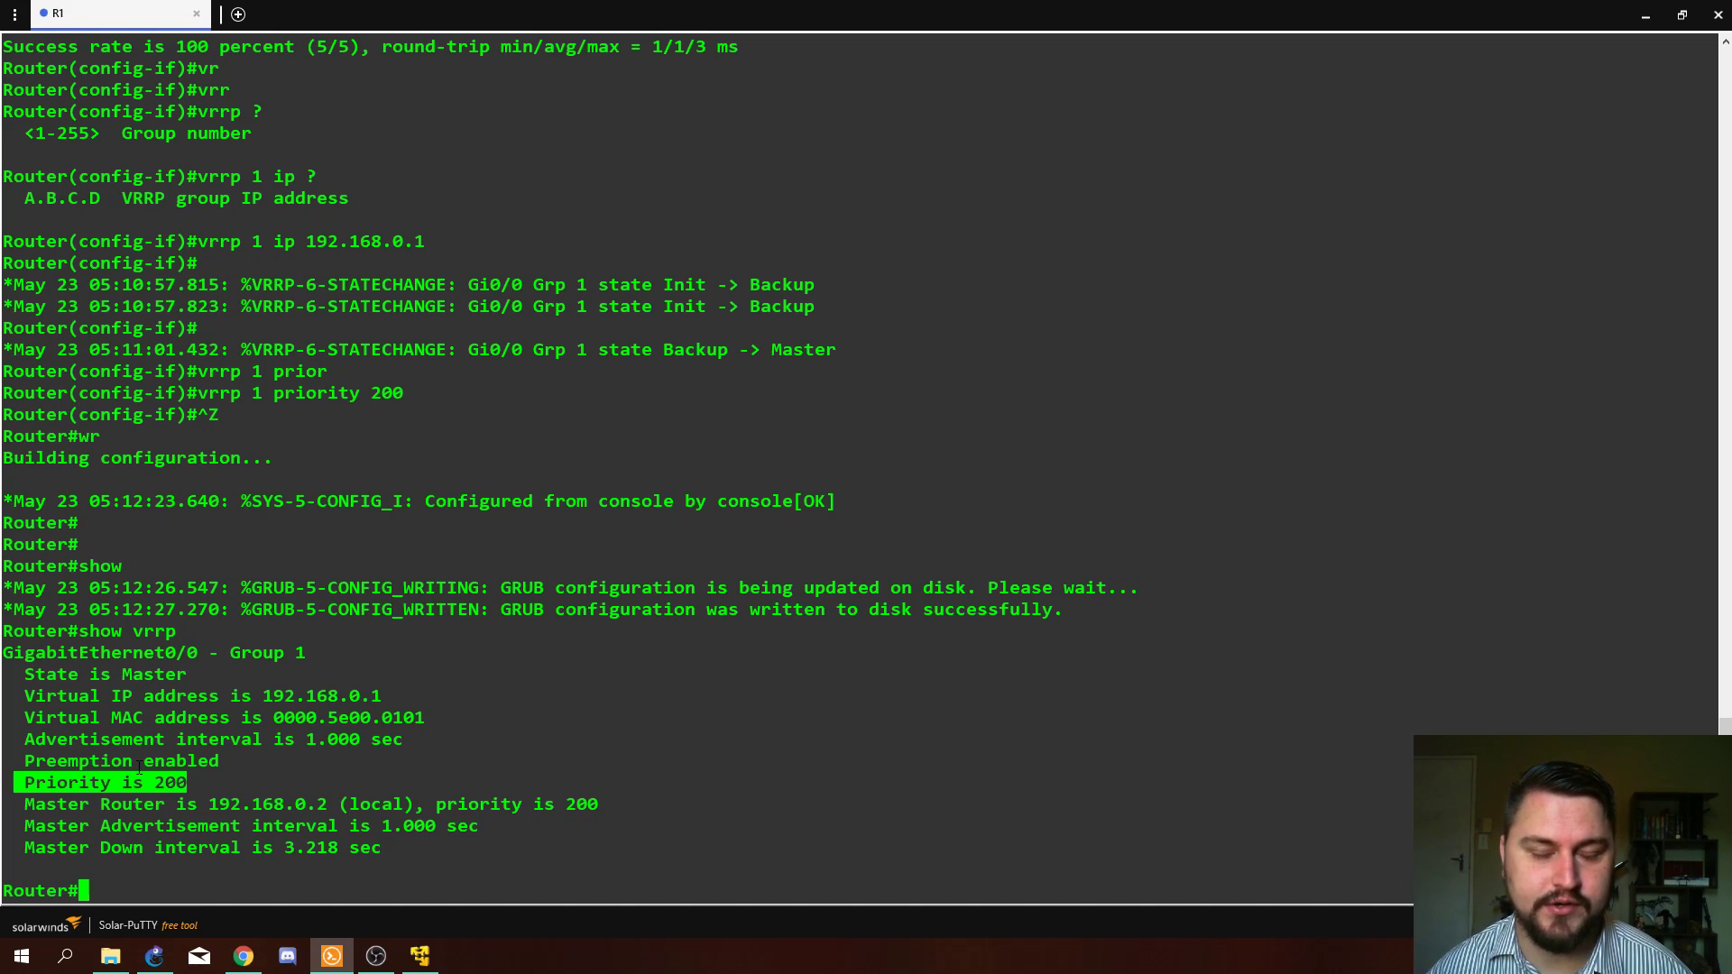
{"action": "left_click", "coordinate": [210, 842]}
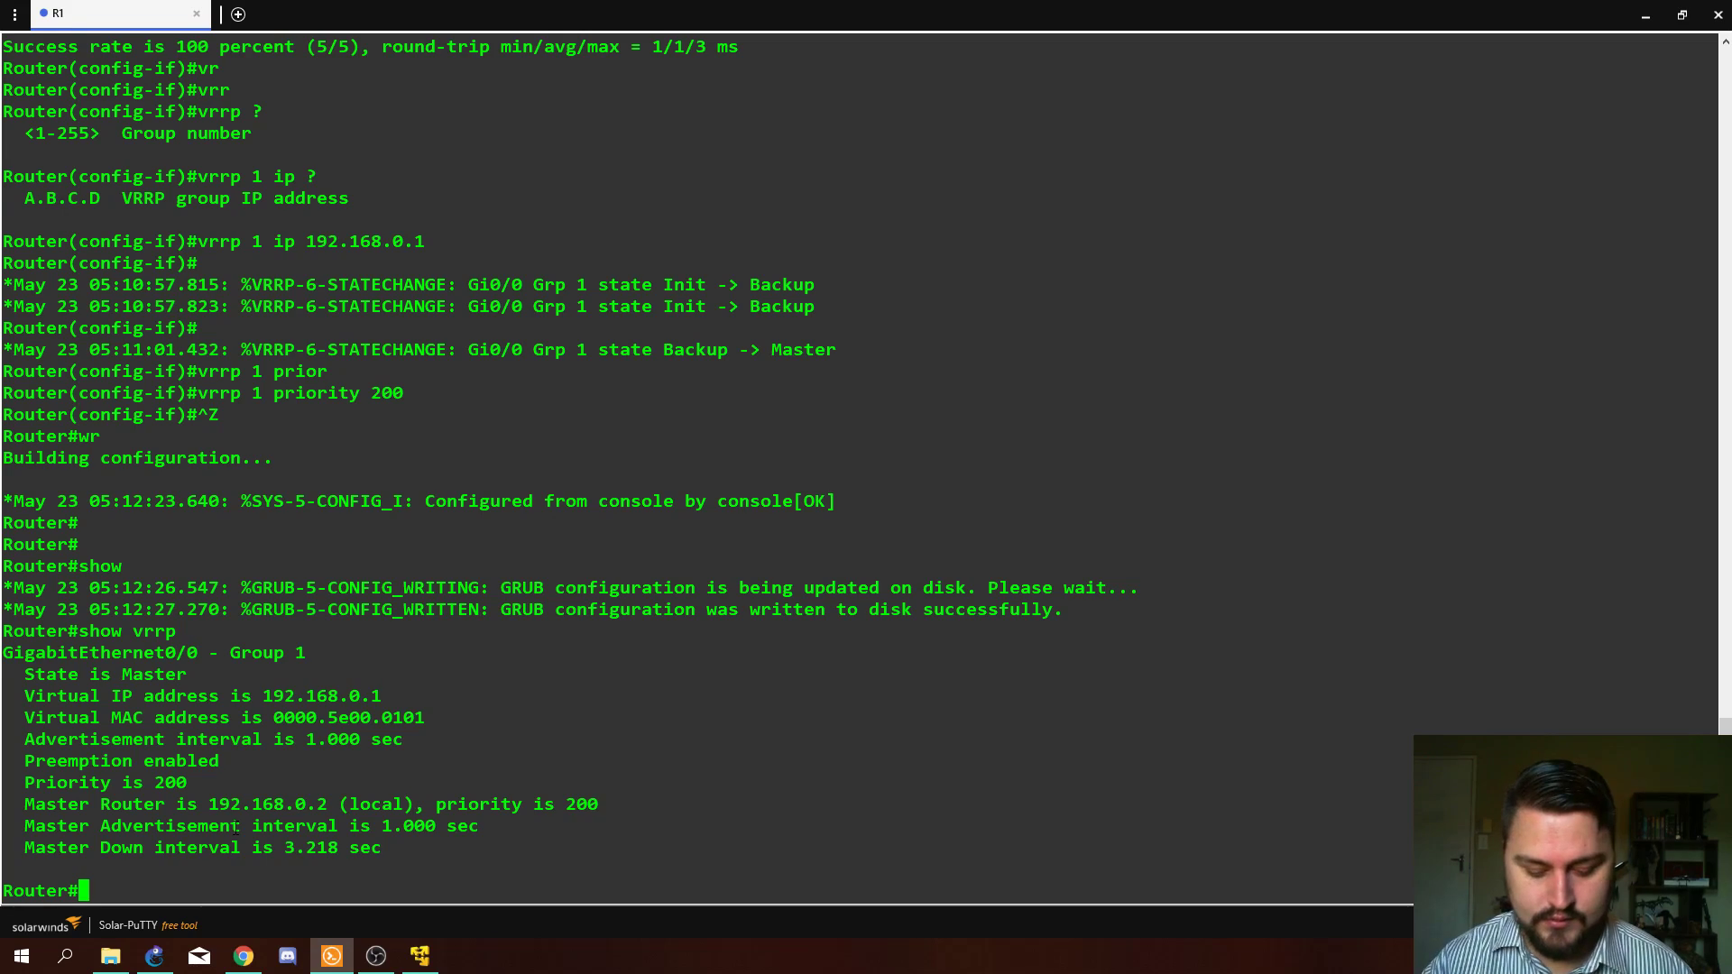
{"action": "key", "text": "Return"}
{"action": "key", "text": "Return"}
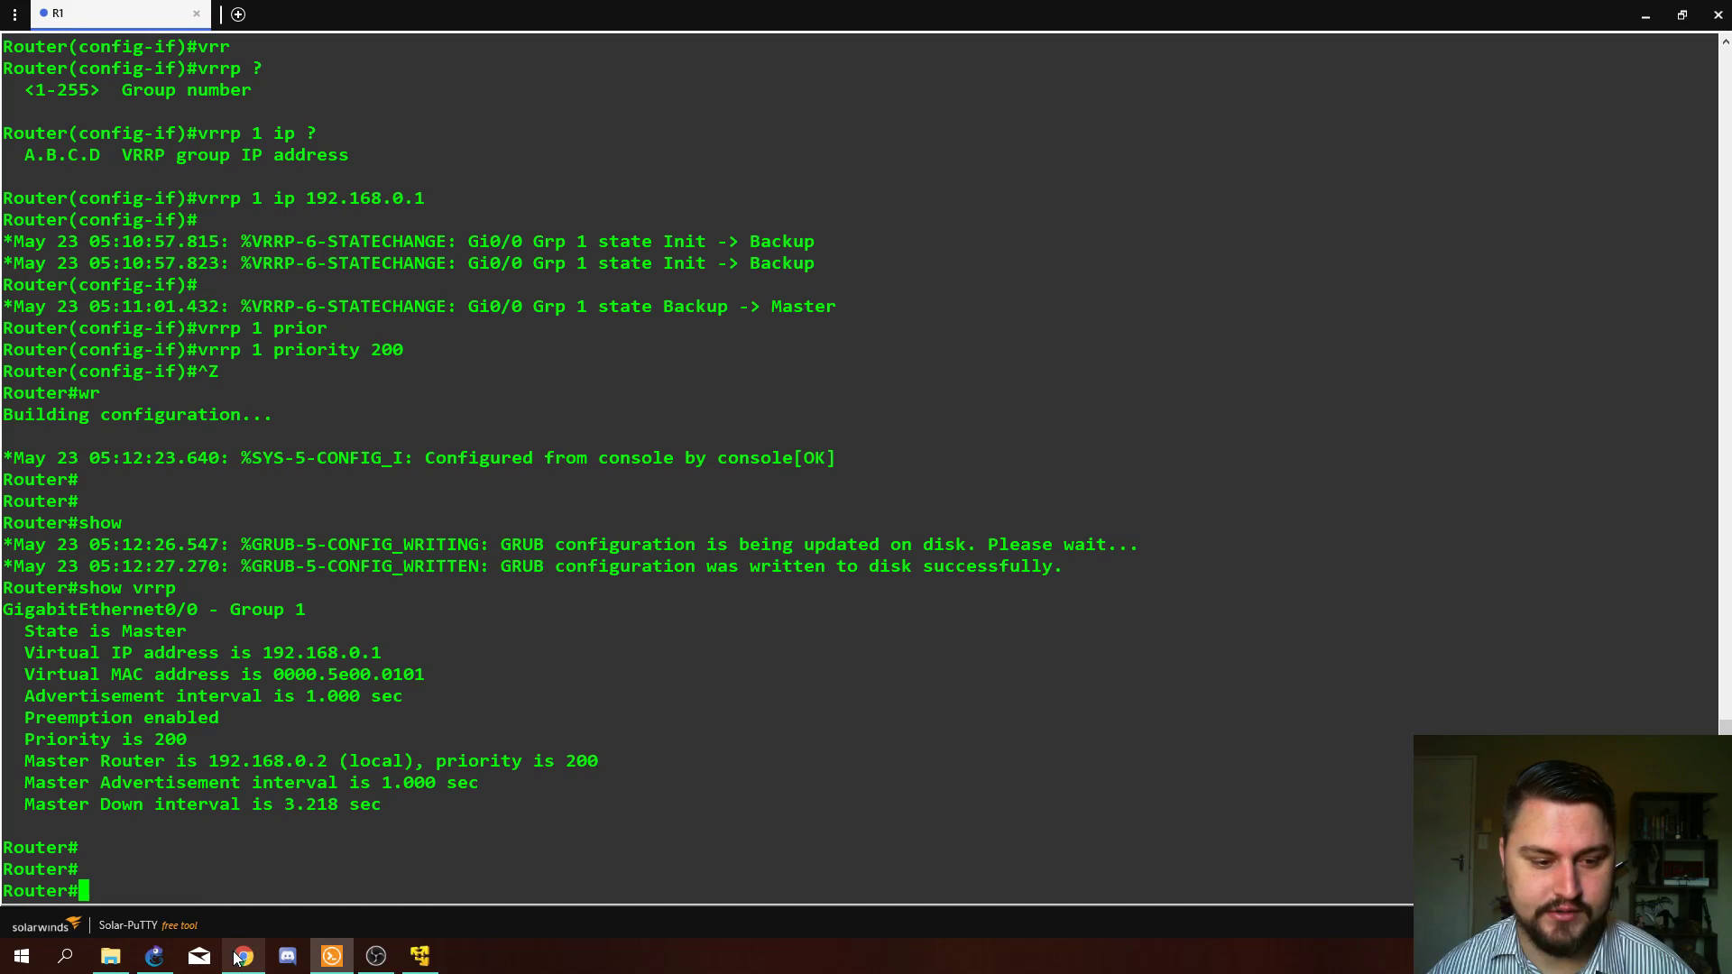
Step: Open an R2 console tab in Solar-PuTTY beside R1's, reaching the Router# prompt
{"action": "left_click", "coordinate": [173, 965]}
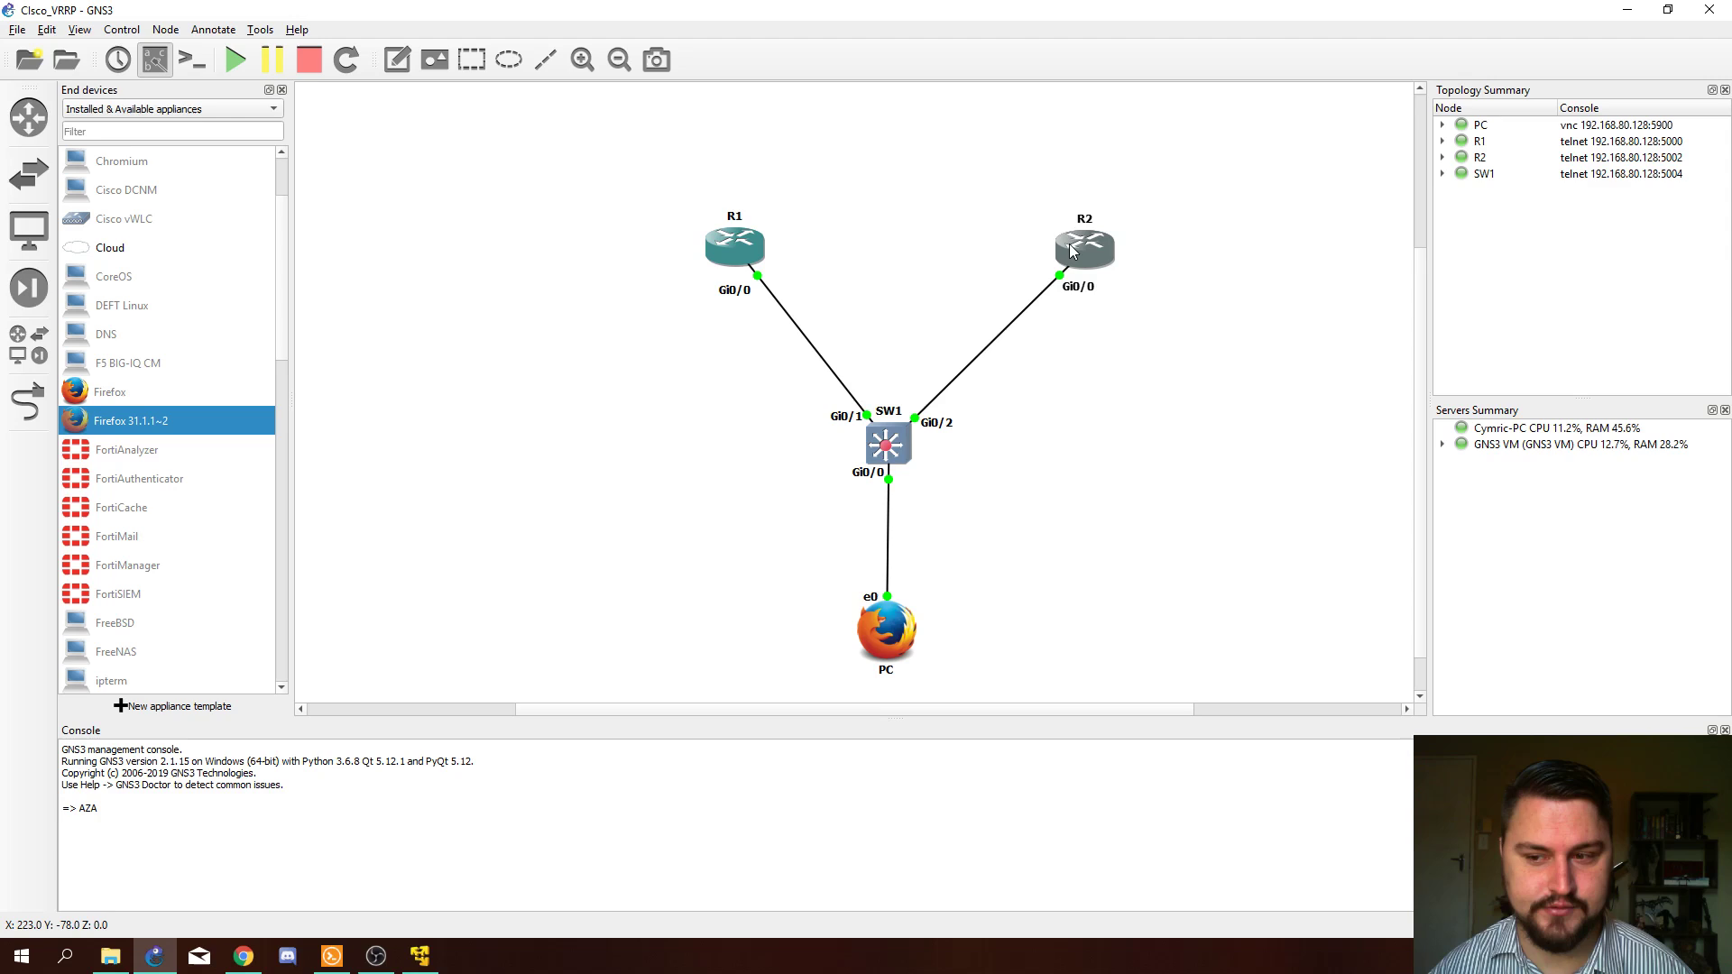
{"action": "double_click", "coordinate": [1069, 244]}
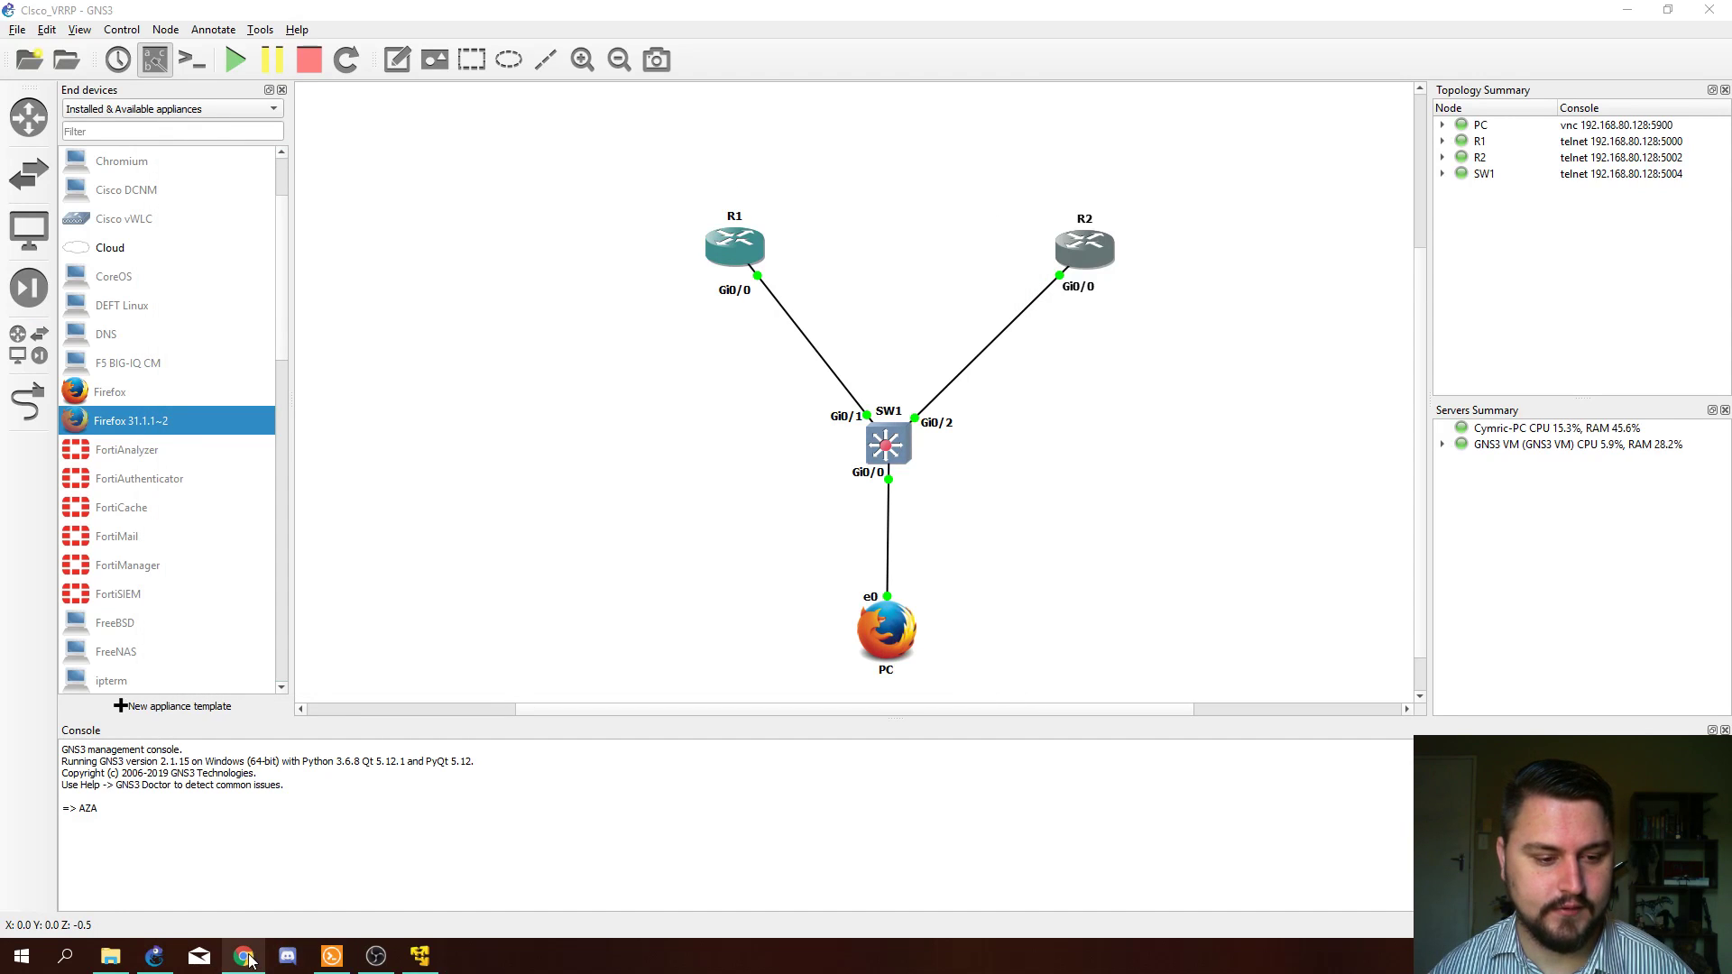
{"action": "left_click", "coordinate": [420, 955]}
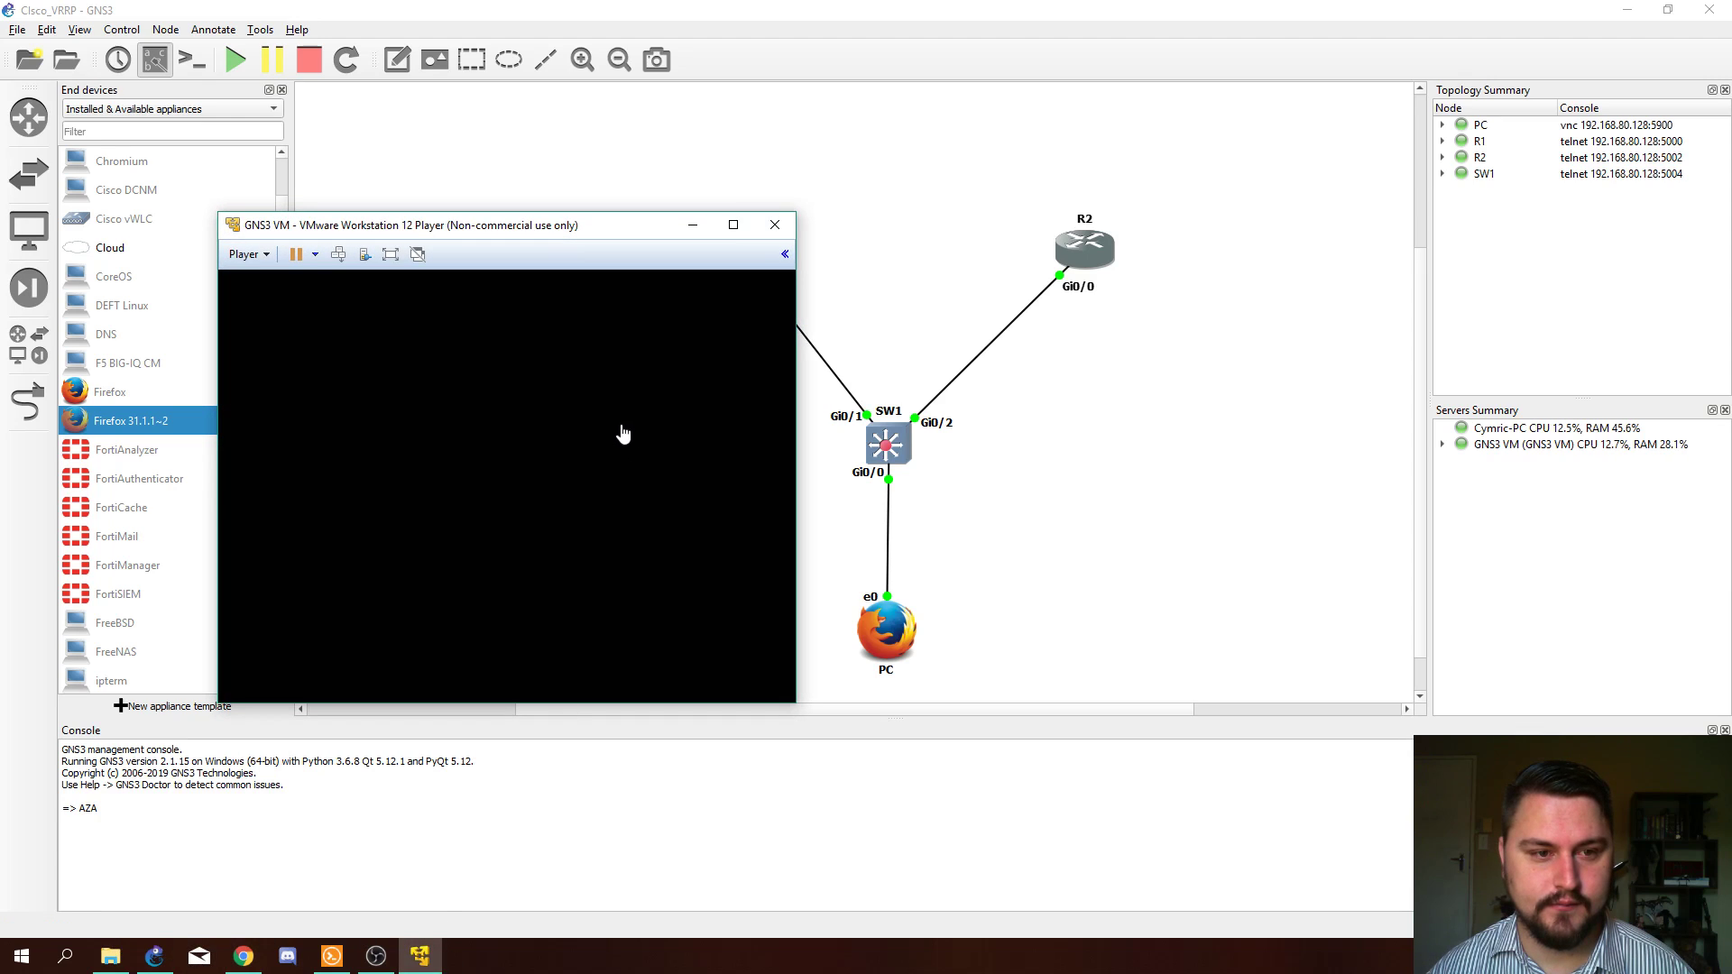
{"action": "left_click", "coordinate": [332, 955]}
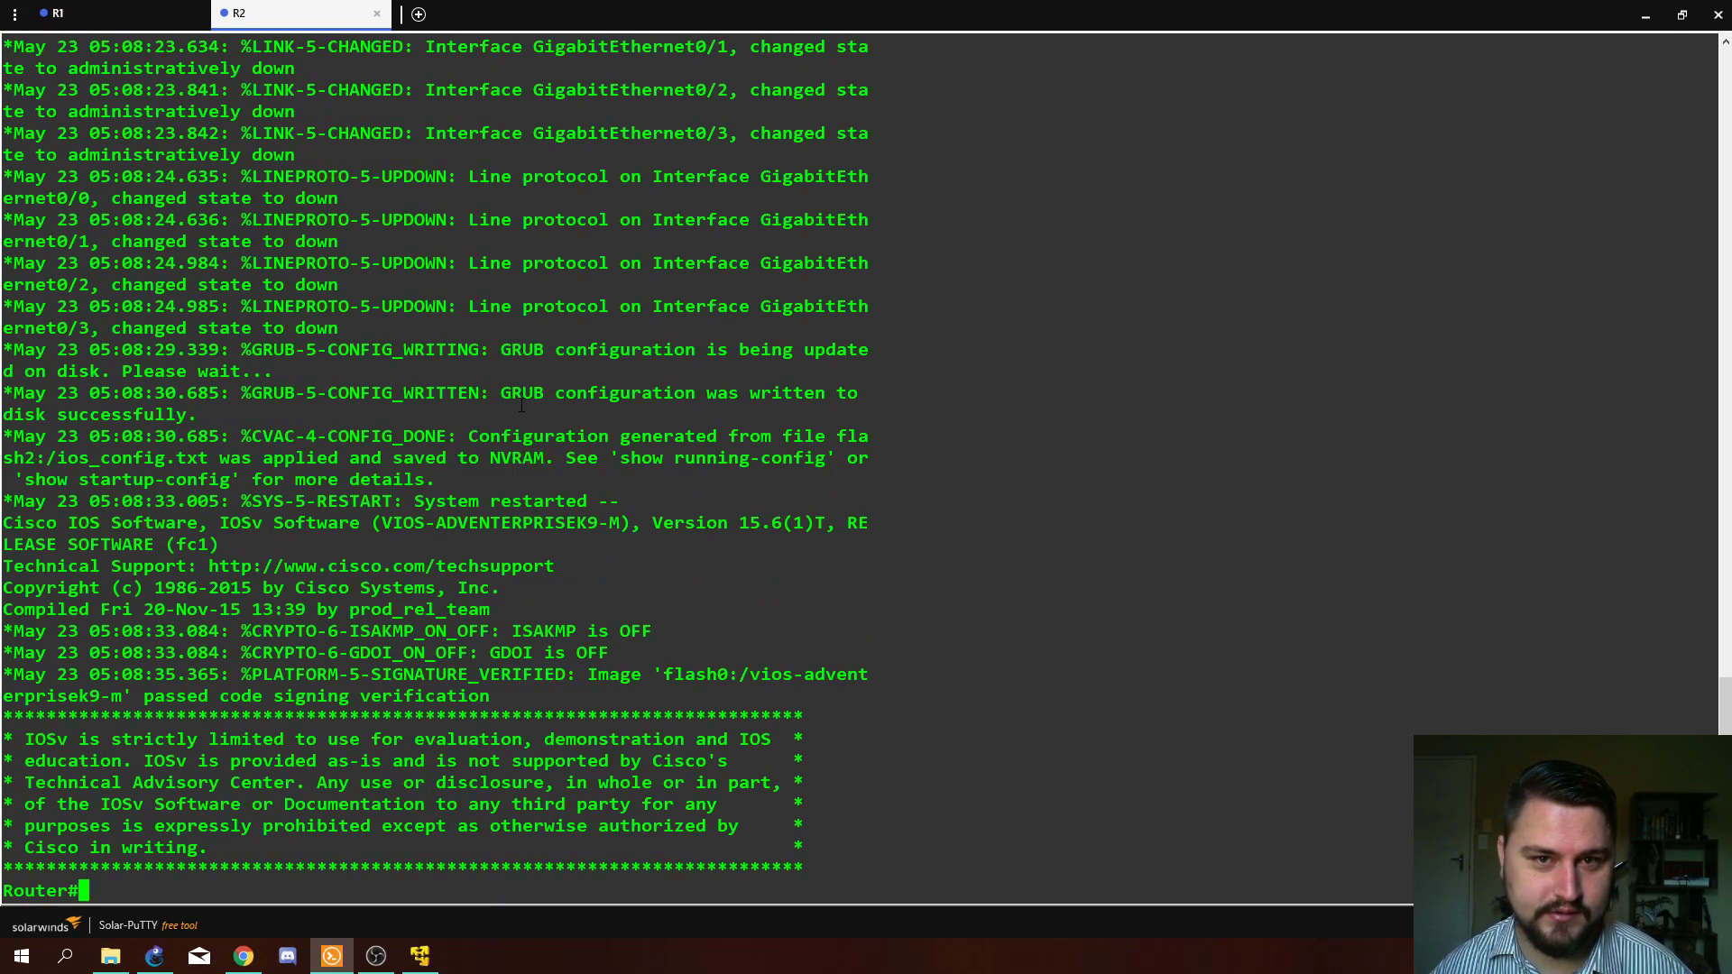
Step: Run show ip int br on R2, confirming every interface is unassigned and down
{"action": "key", "text": "Return"}
{"action": "key", "text": "Return"}
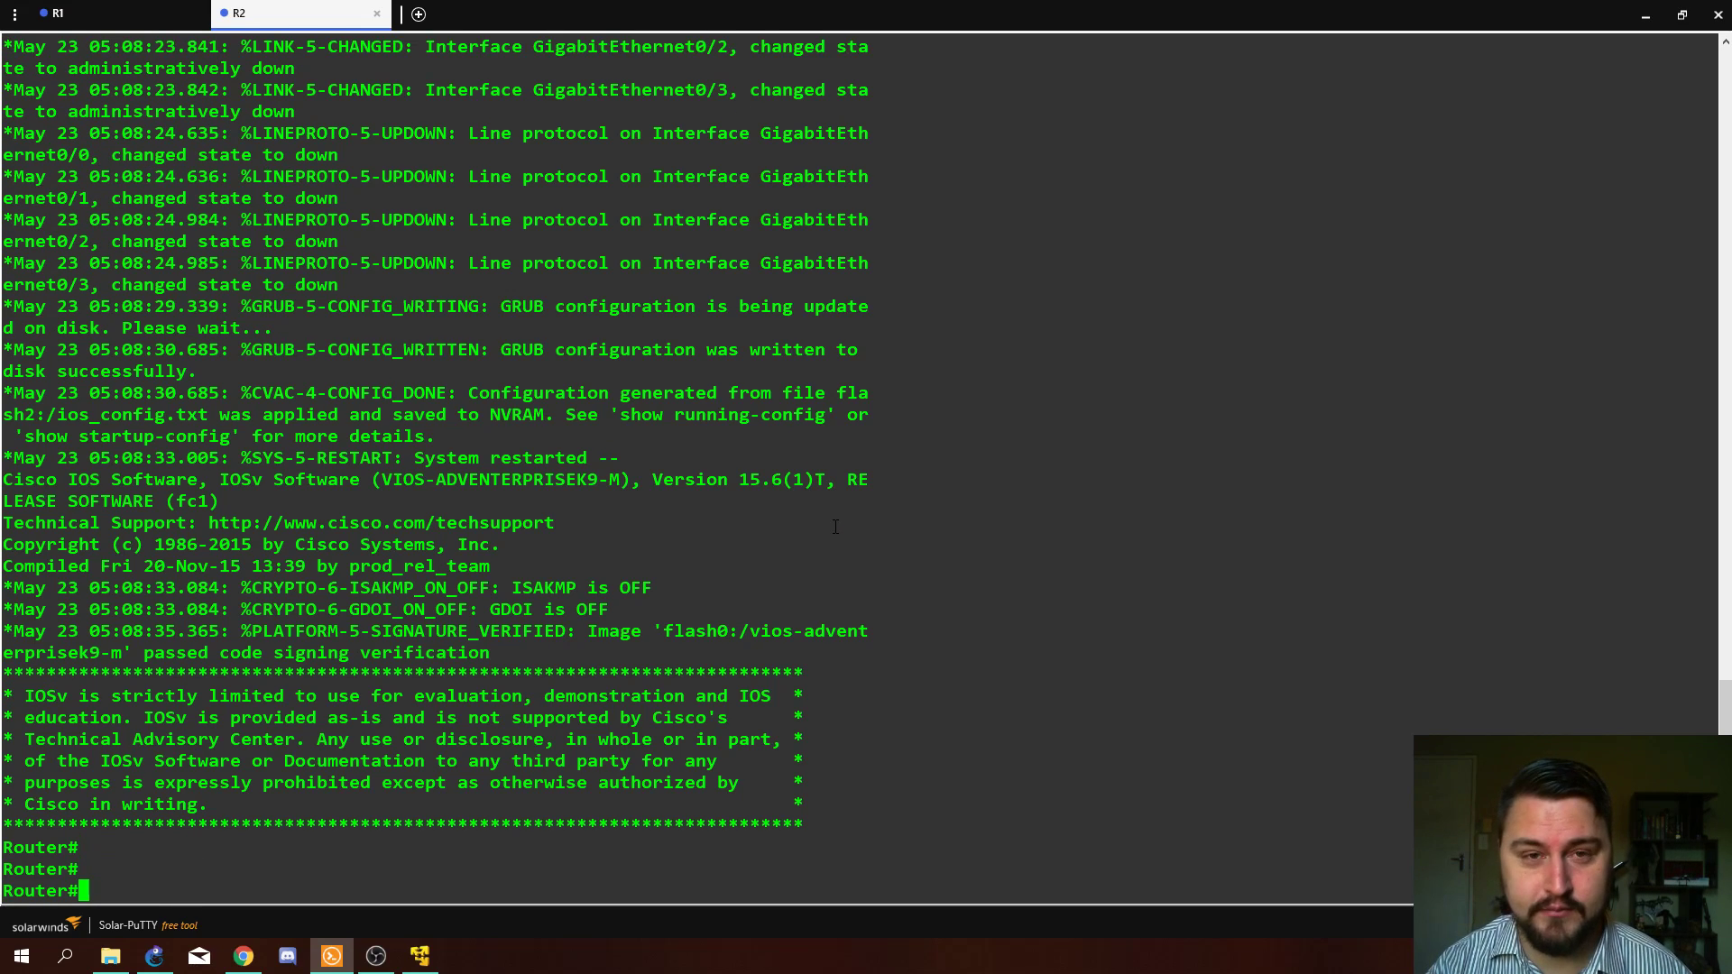
{"action": "type", "text": "show ip"}
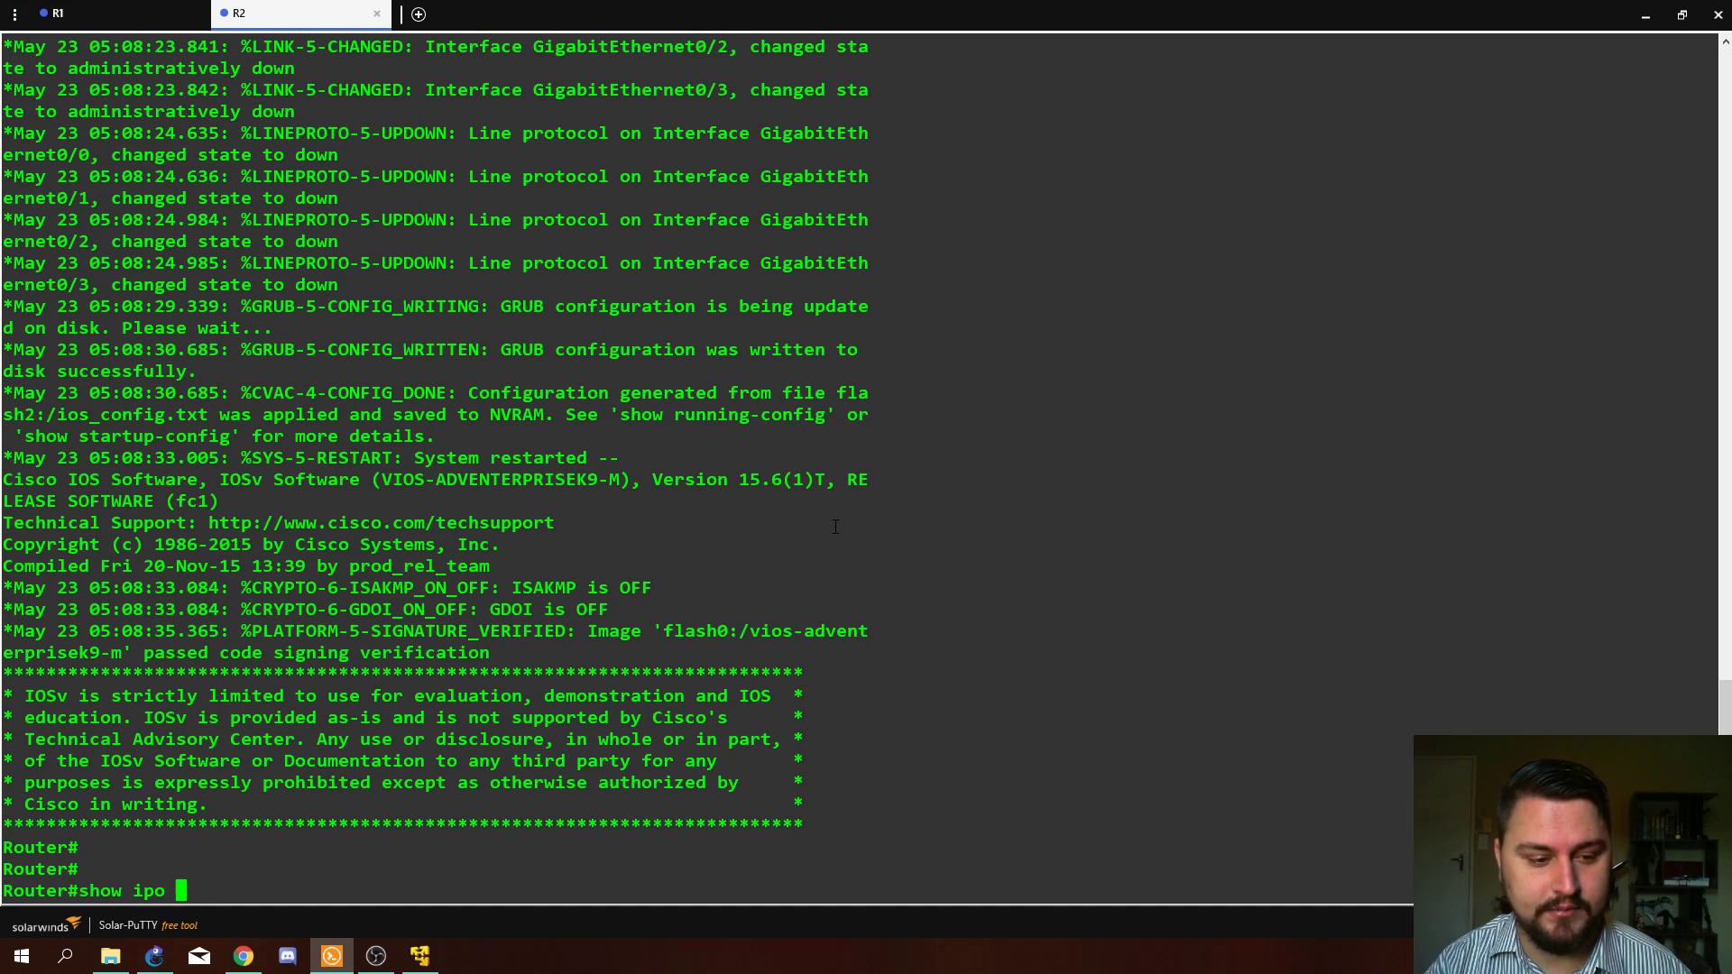
{"action": "type", "text": " int br"}
{"action": "key", "text": "Return"}
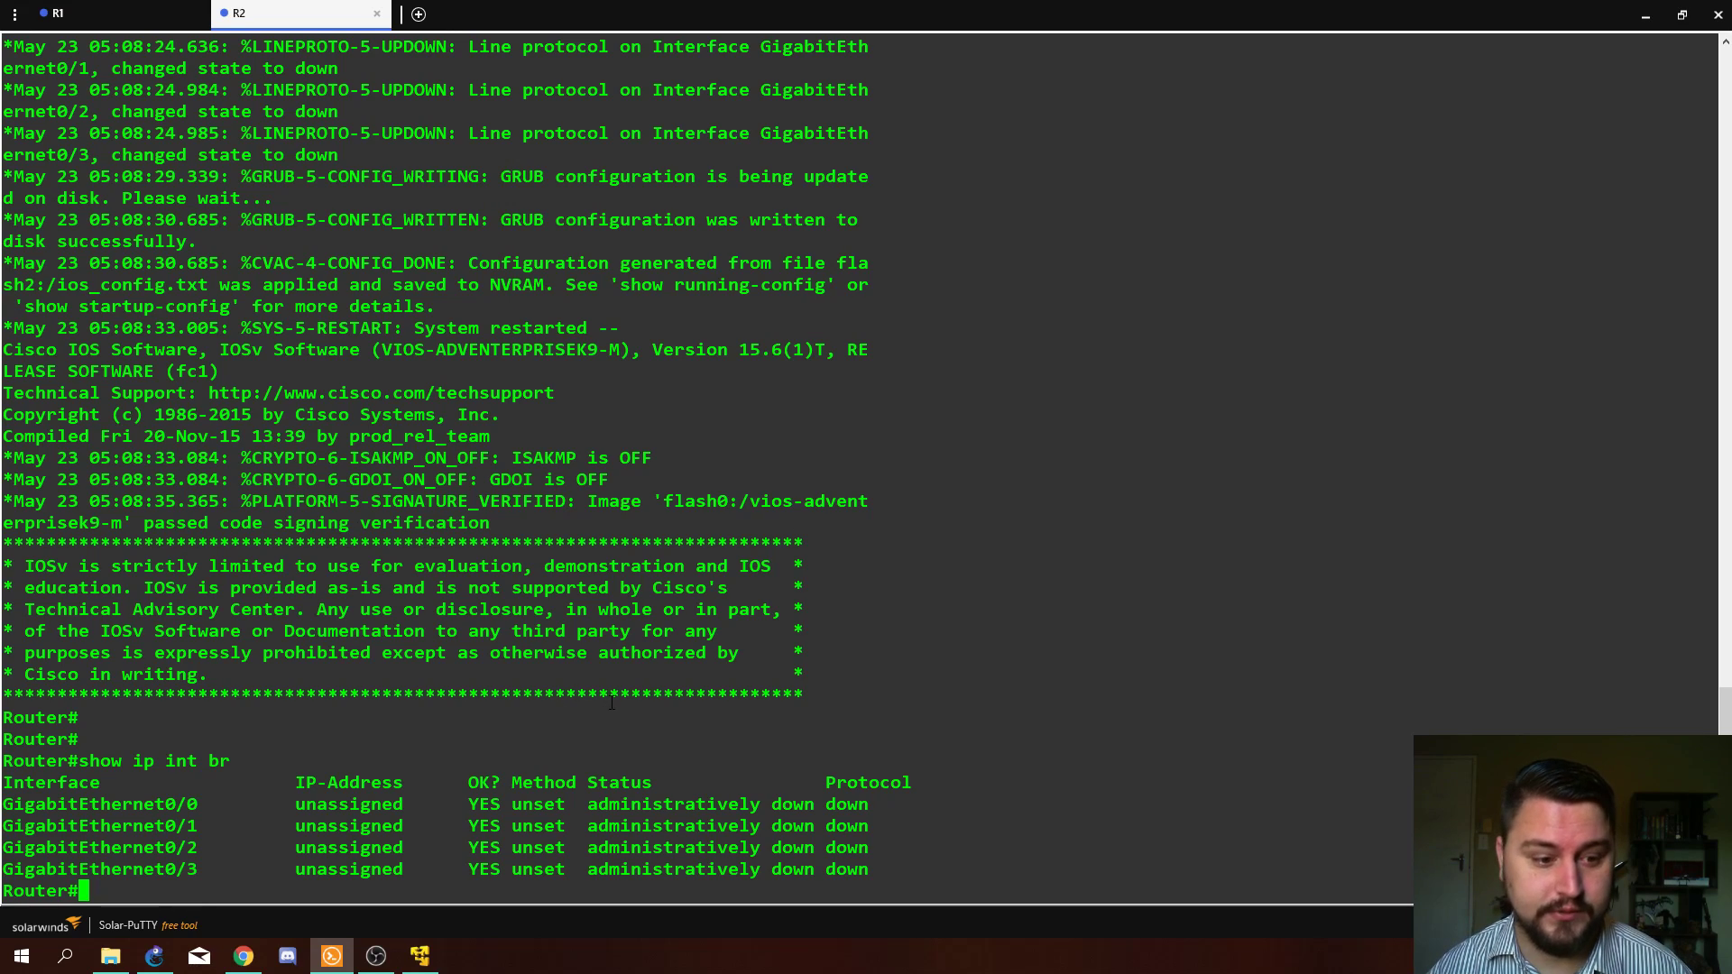
{"action": "double_click", "coordinate": [172, 803]}
{"action": "key", "text": "ctrl+c"}
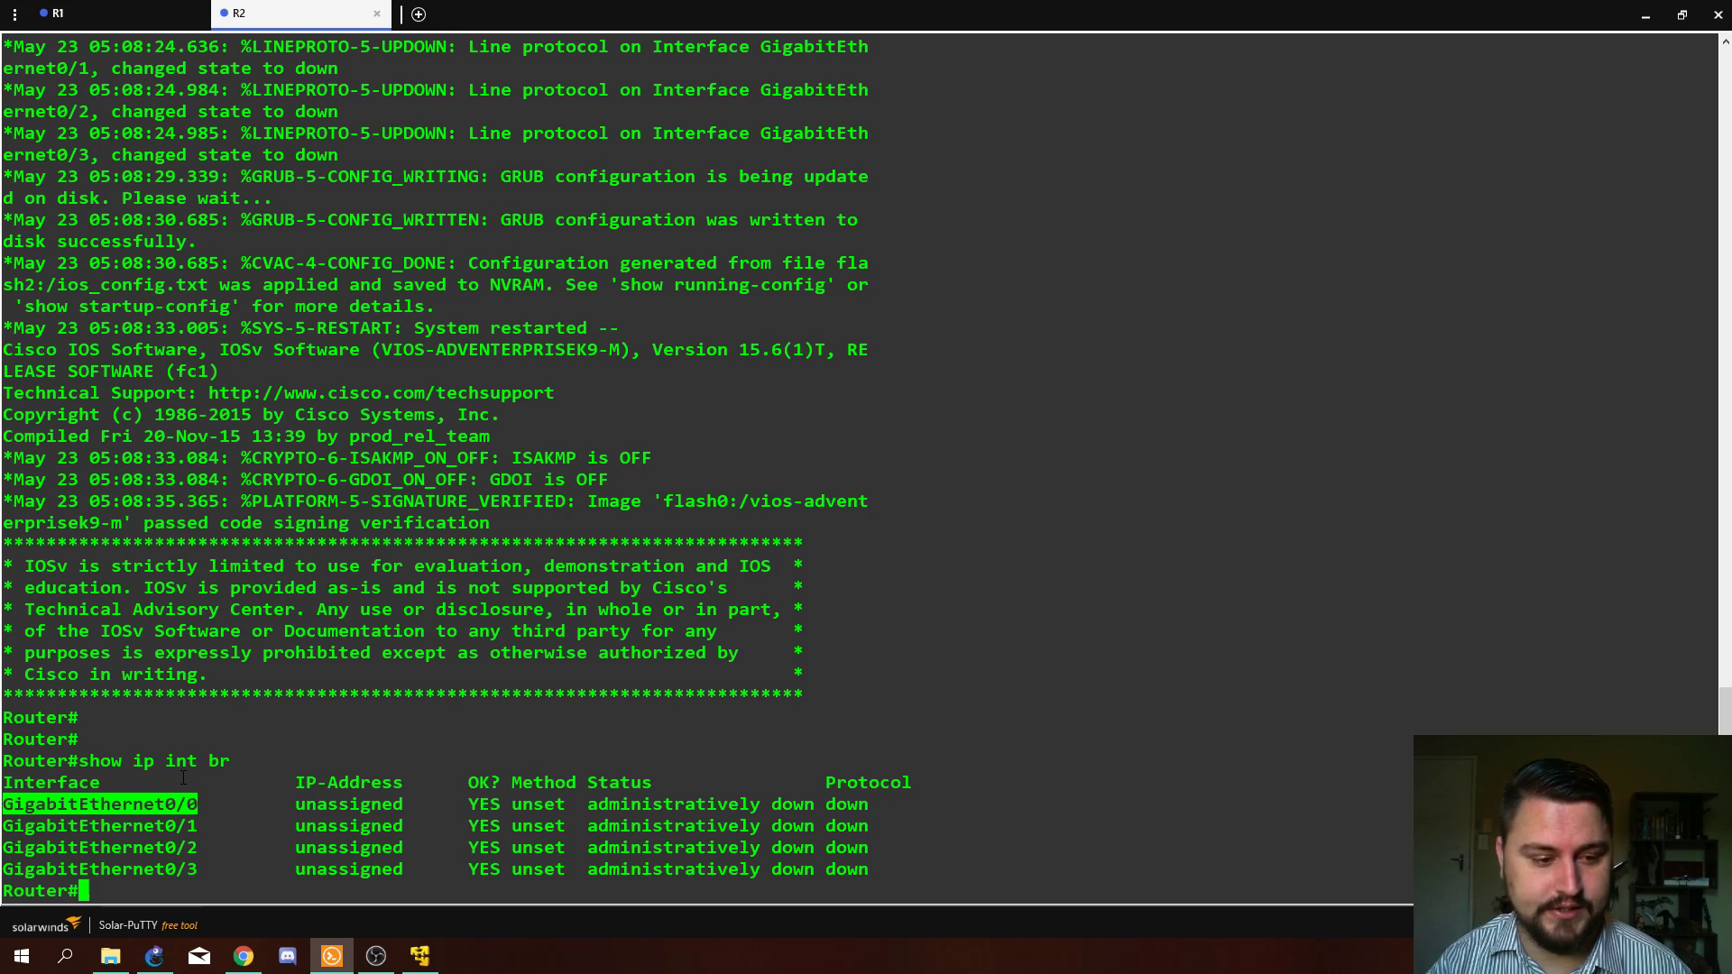
Step: Enable R2's GigabitEthernet0/0 with no shut and start its ip address command
{"action": "type", "text": "config t"}
{"action": "key", "text": "Return"}
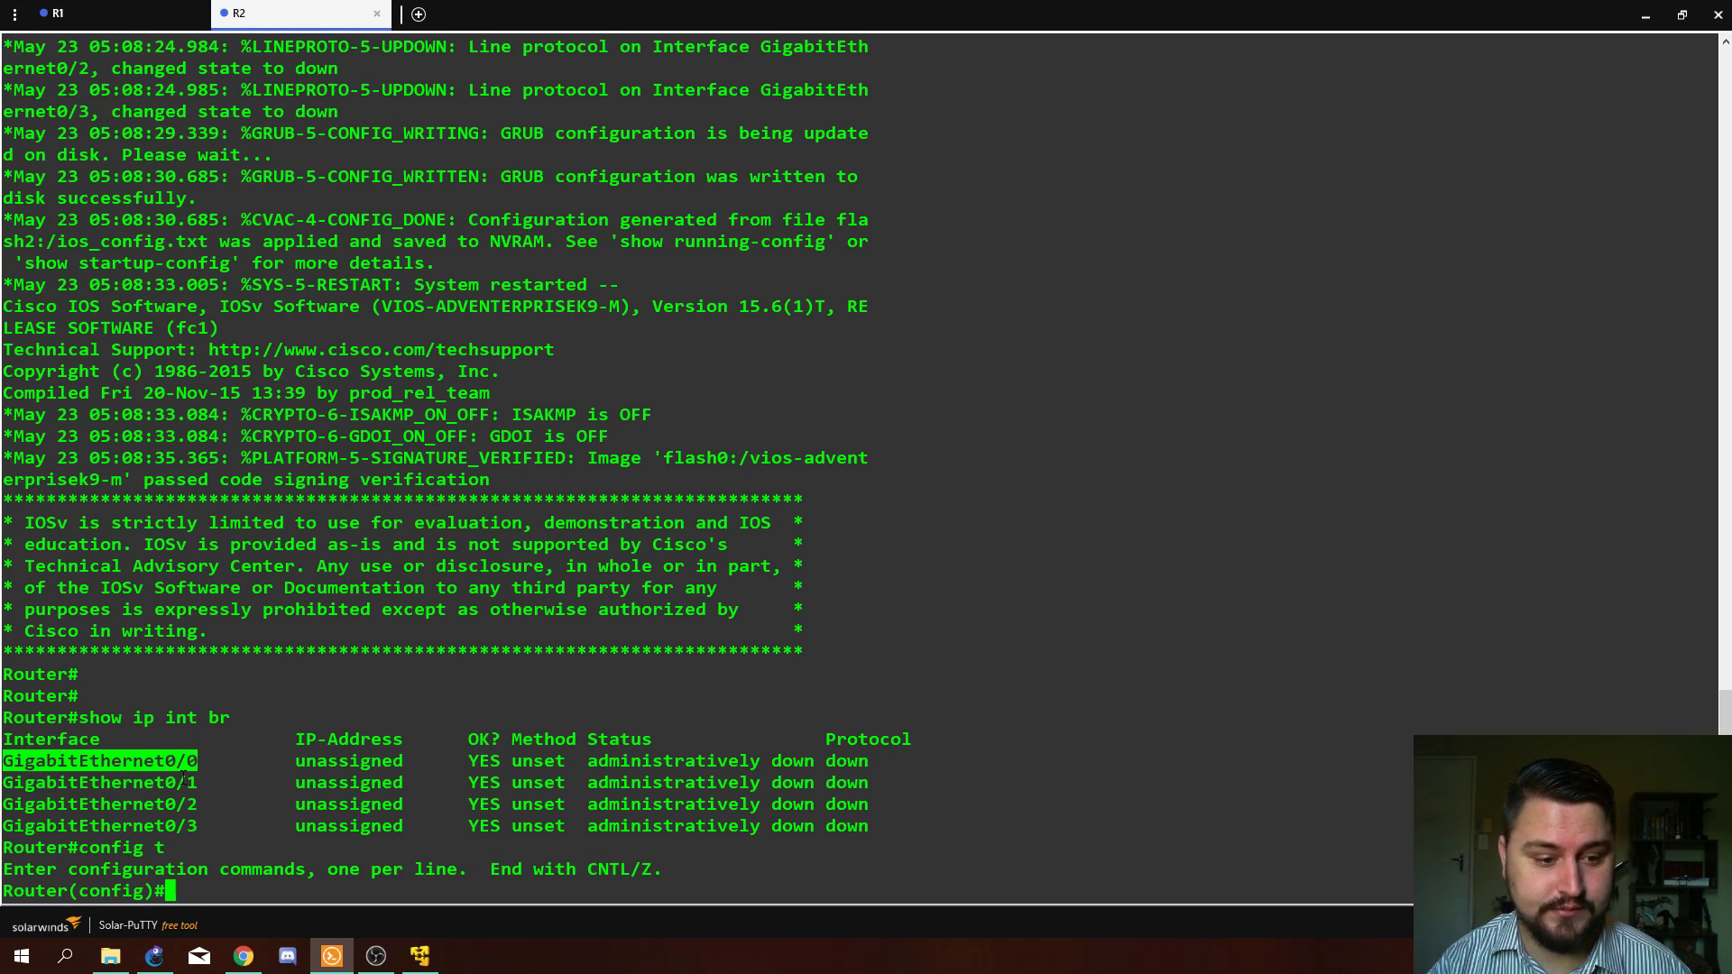
{"action": "type", "text": "int"}
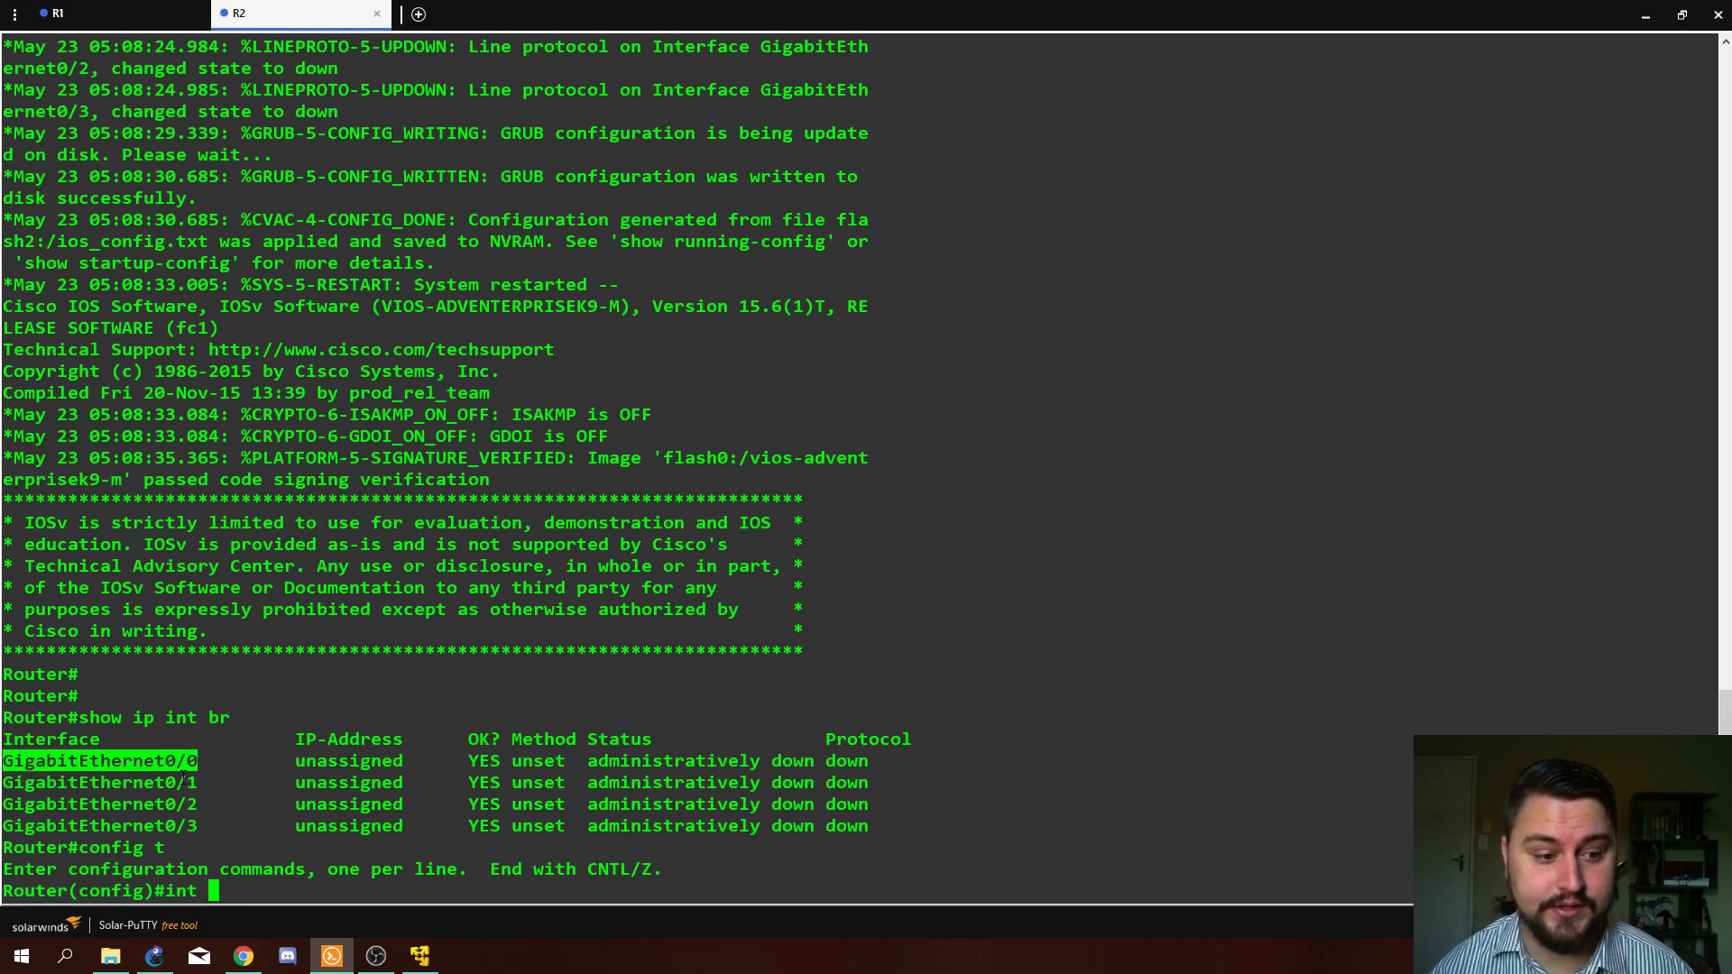
{"action": "right_click", "coordinate": [385, 687]}
{"action": "key", "text": "Return"}
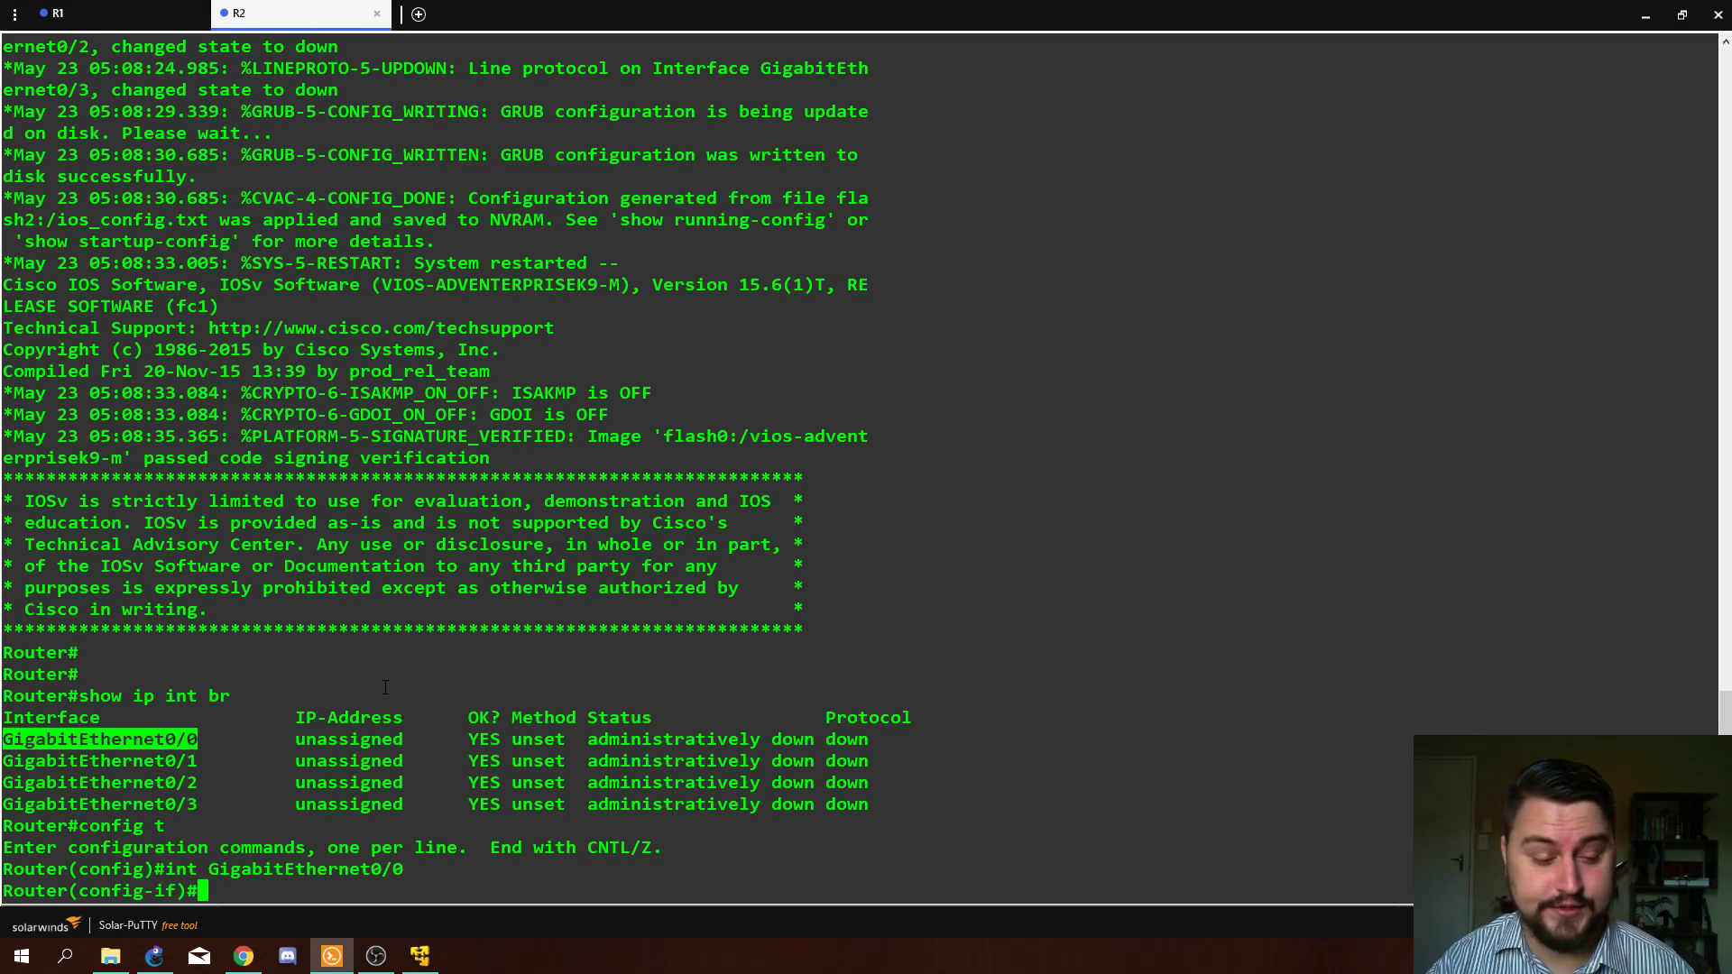
{"action": "type", "text": "no shut"}
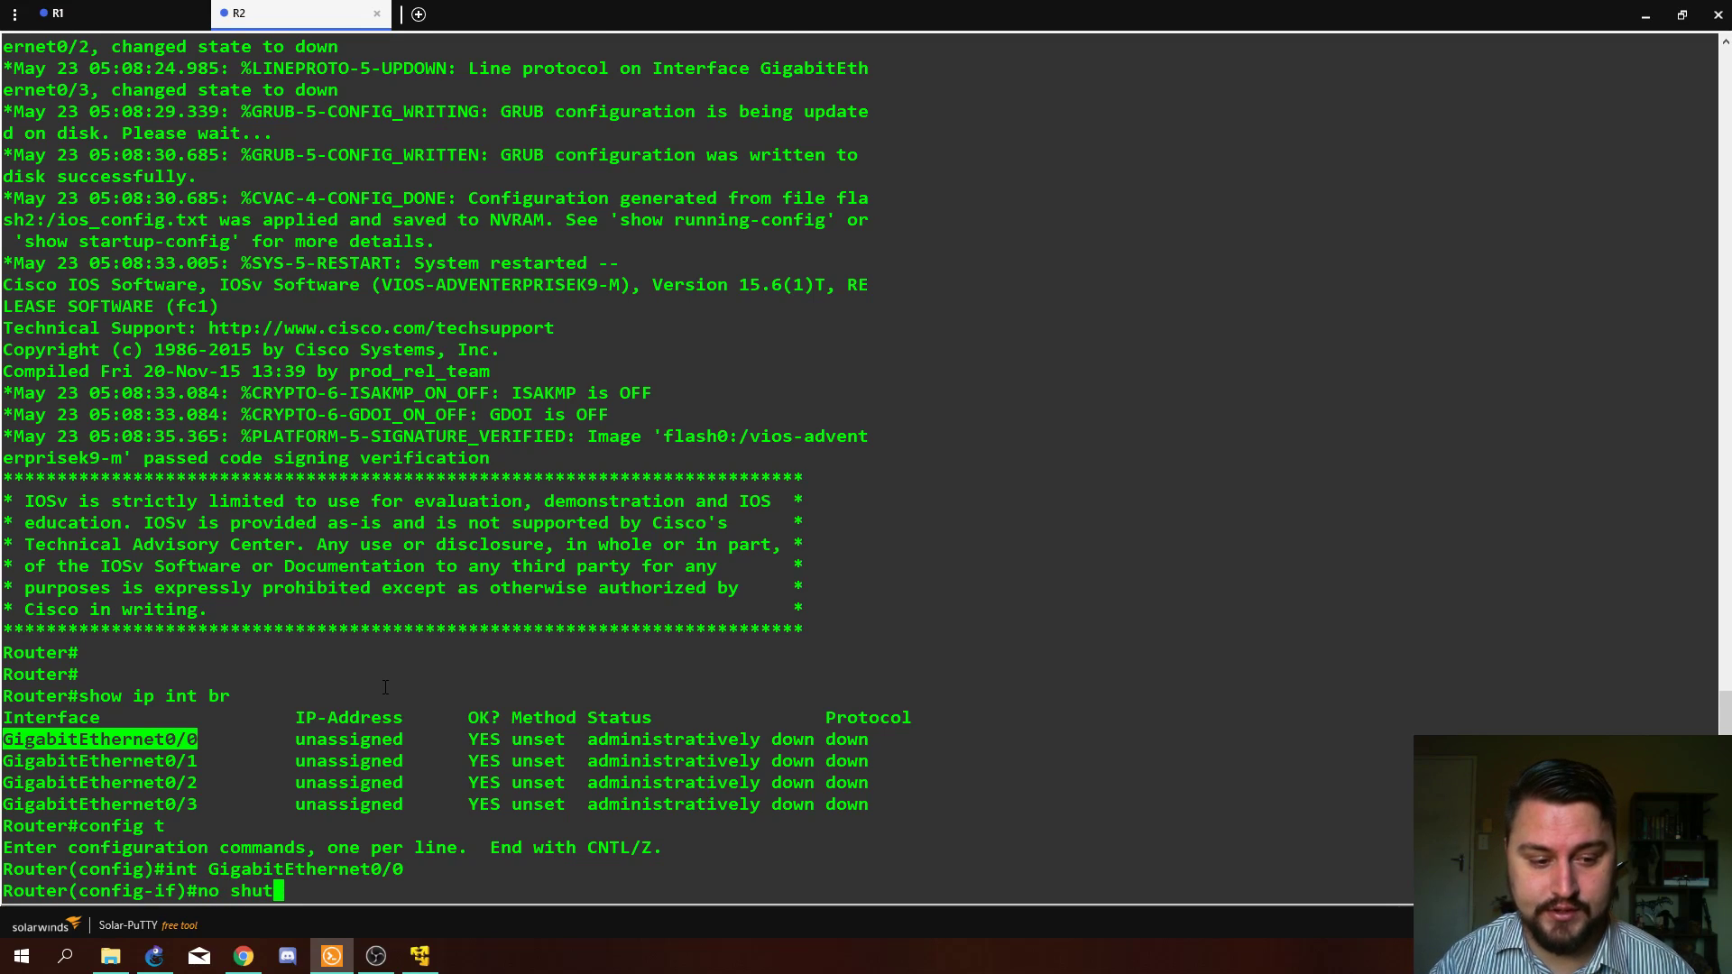
{"action": "key", "text": "Return"}
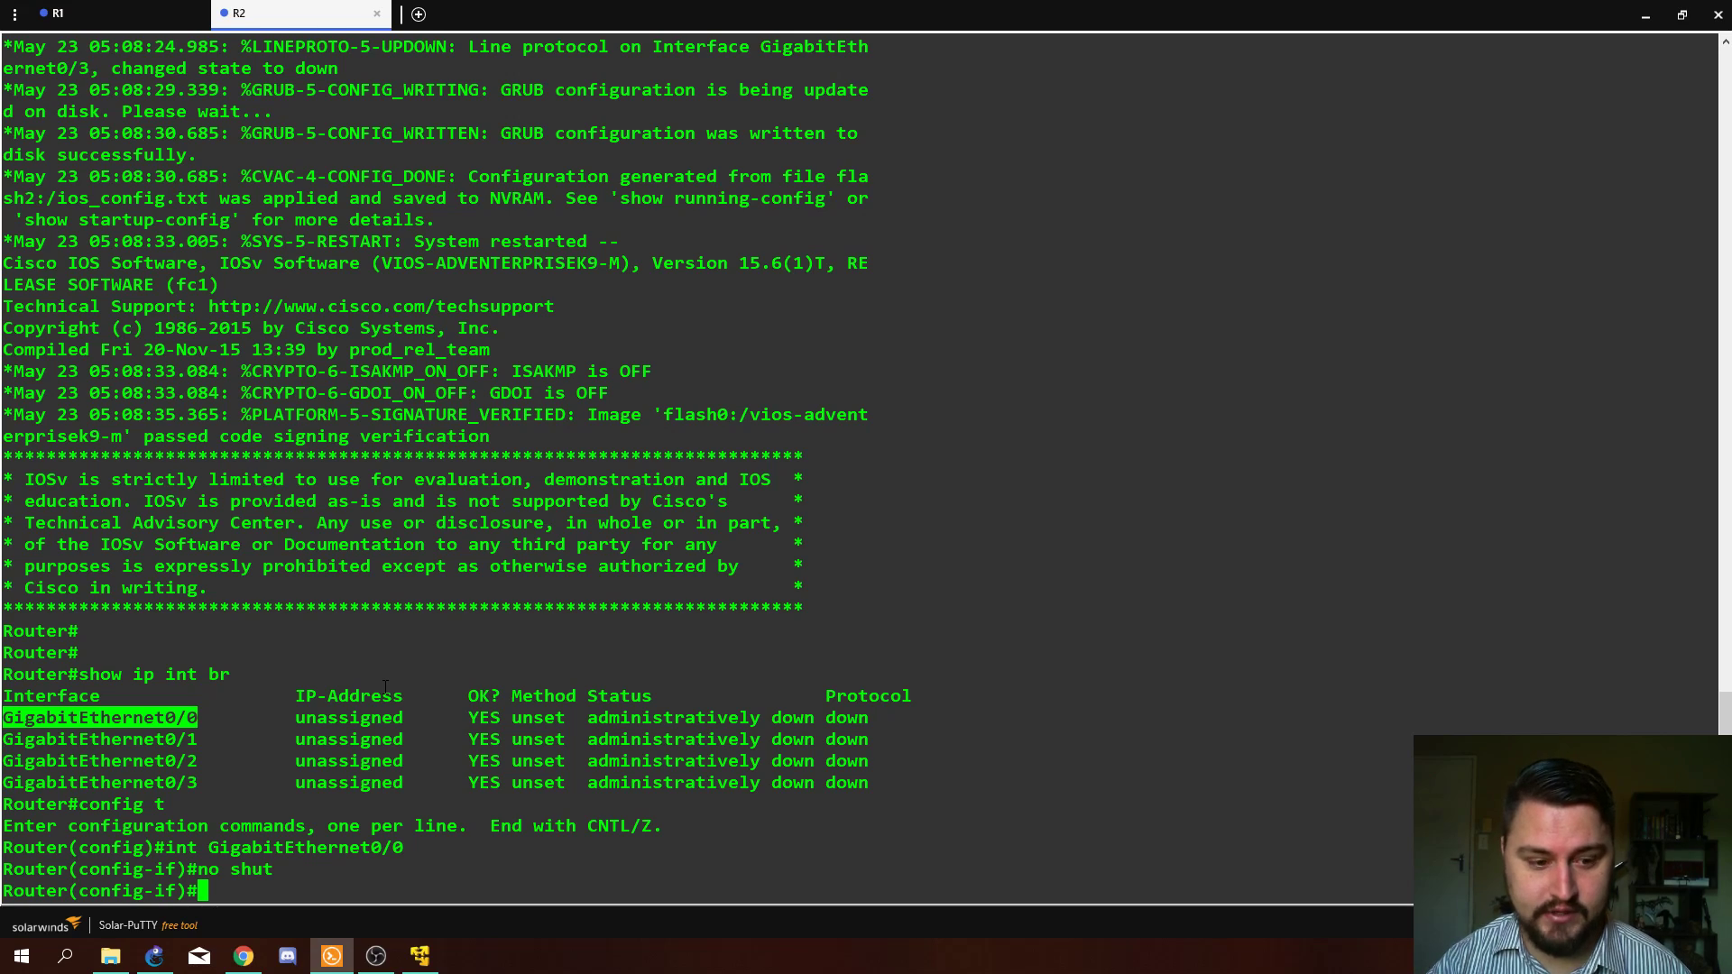
{"action": "type", "text": "ip add"}
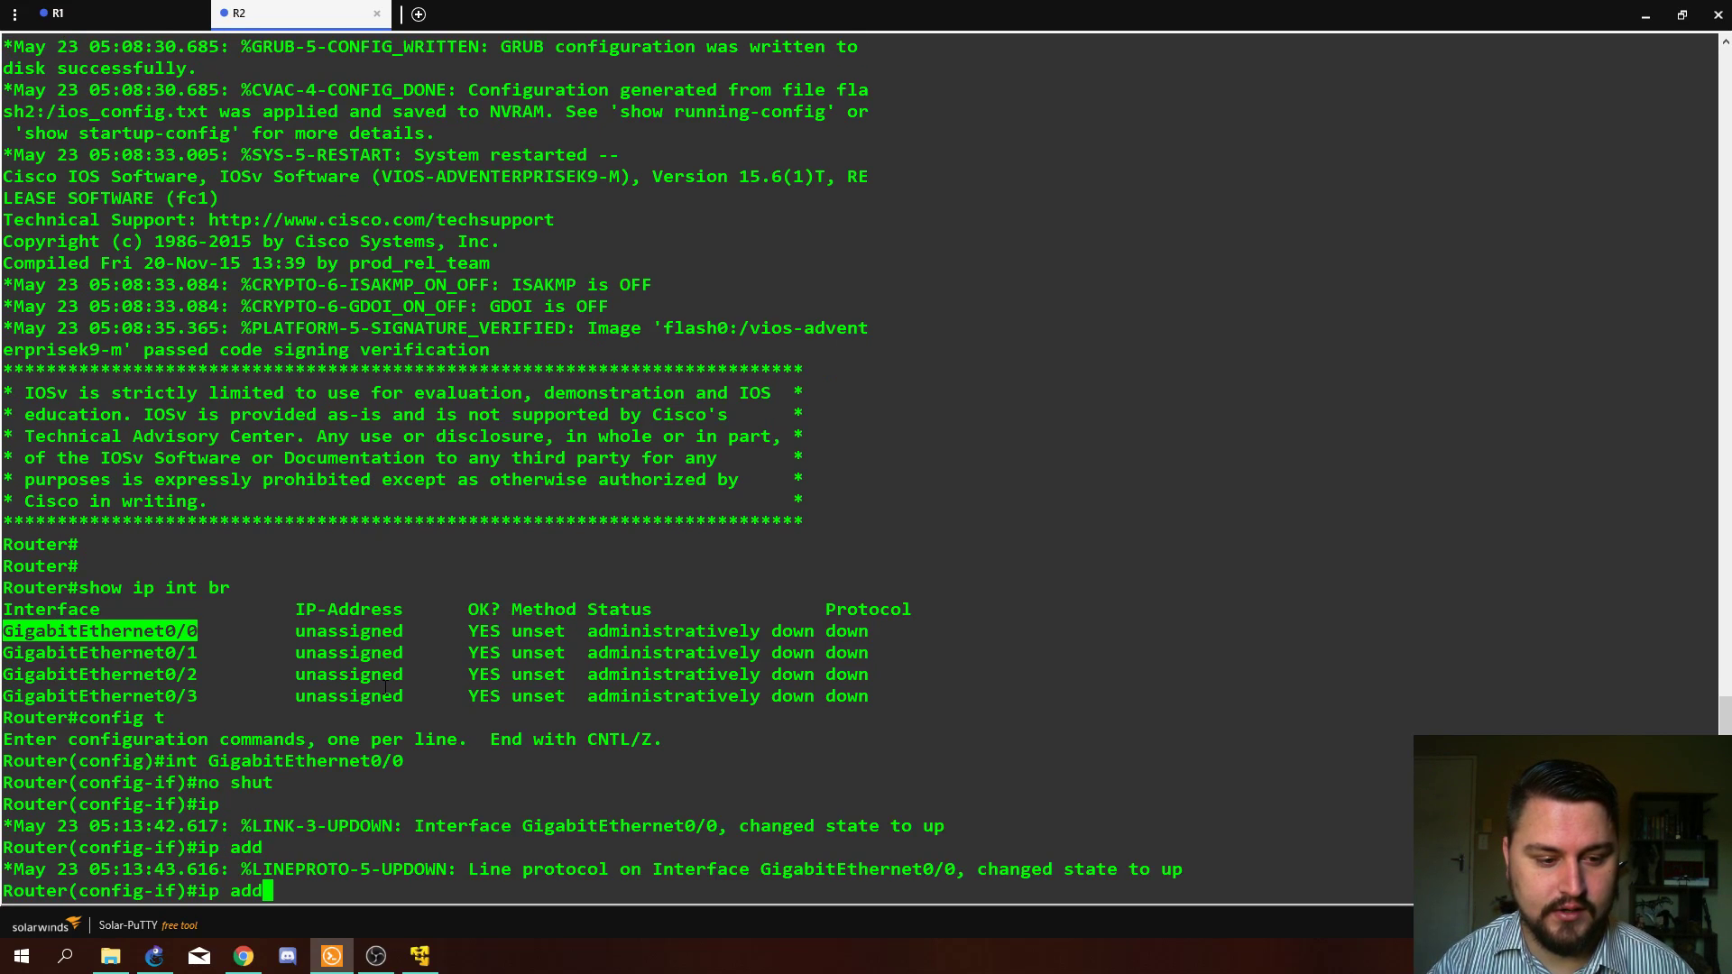
{"action": "key", "text": "Tab"}
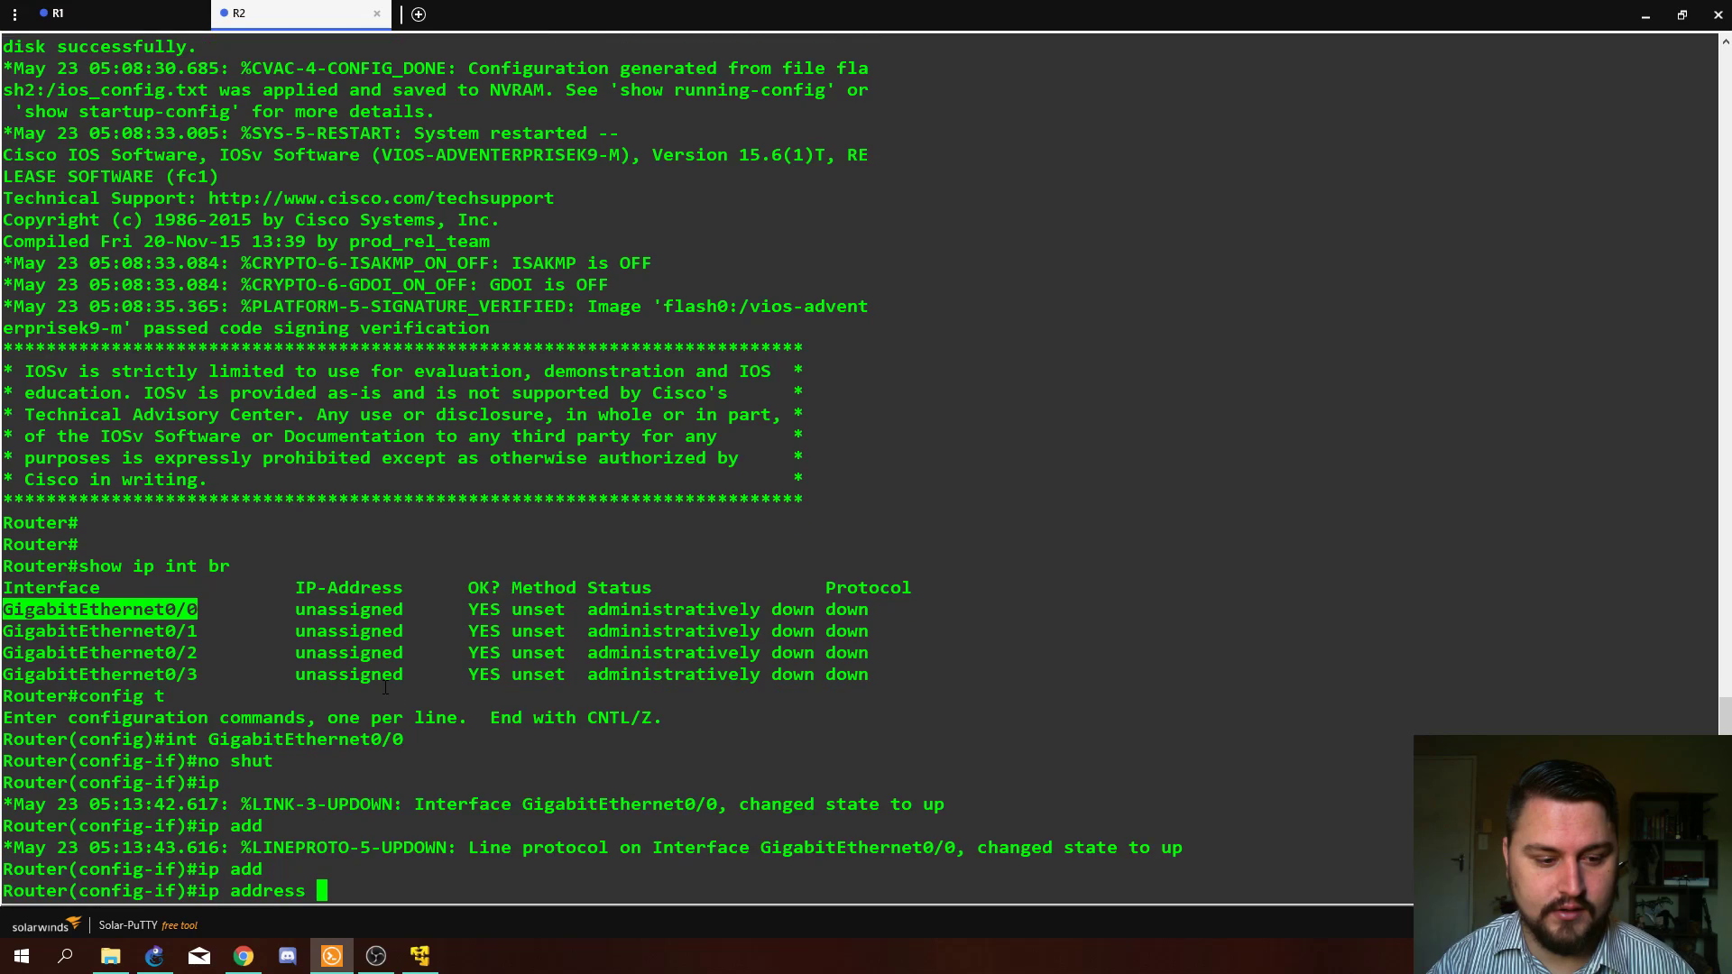
Step: Assign 192.168.0.3 255.255.255.0 to R2's GigabitEthernet0/0
{"action": "type", "text": "192.1"}
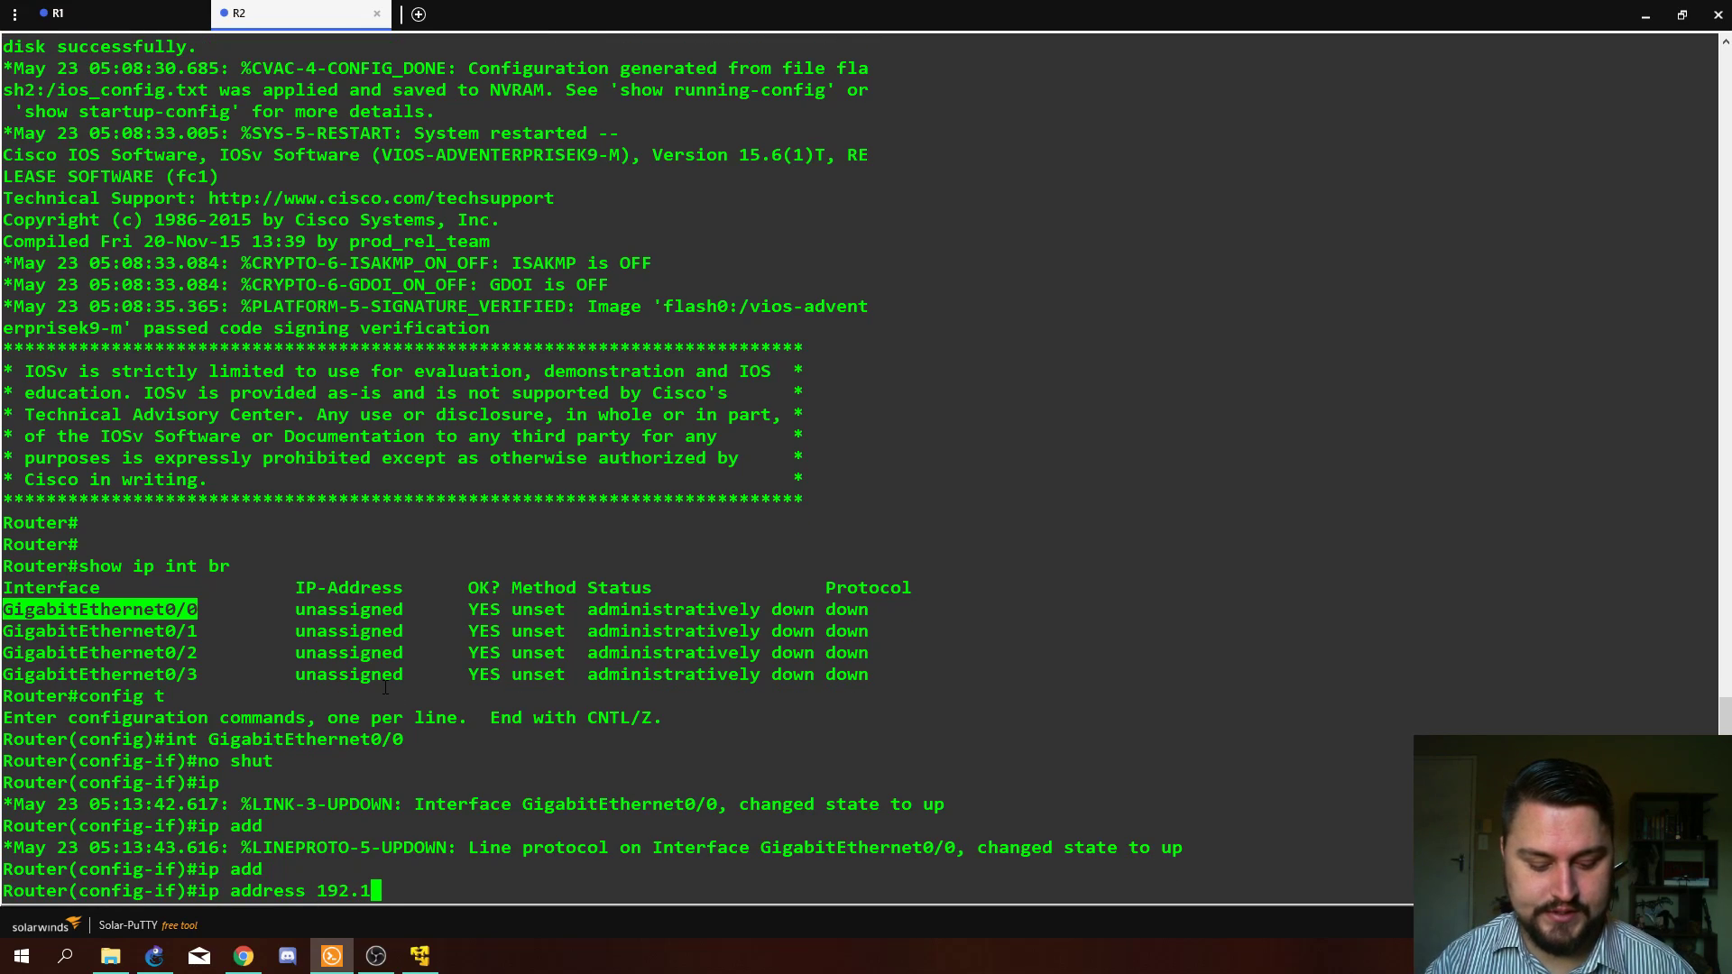
{"action": "type", "text": "68.0."}
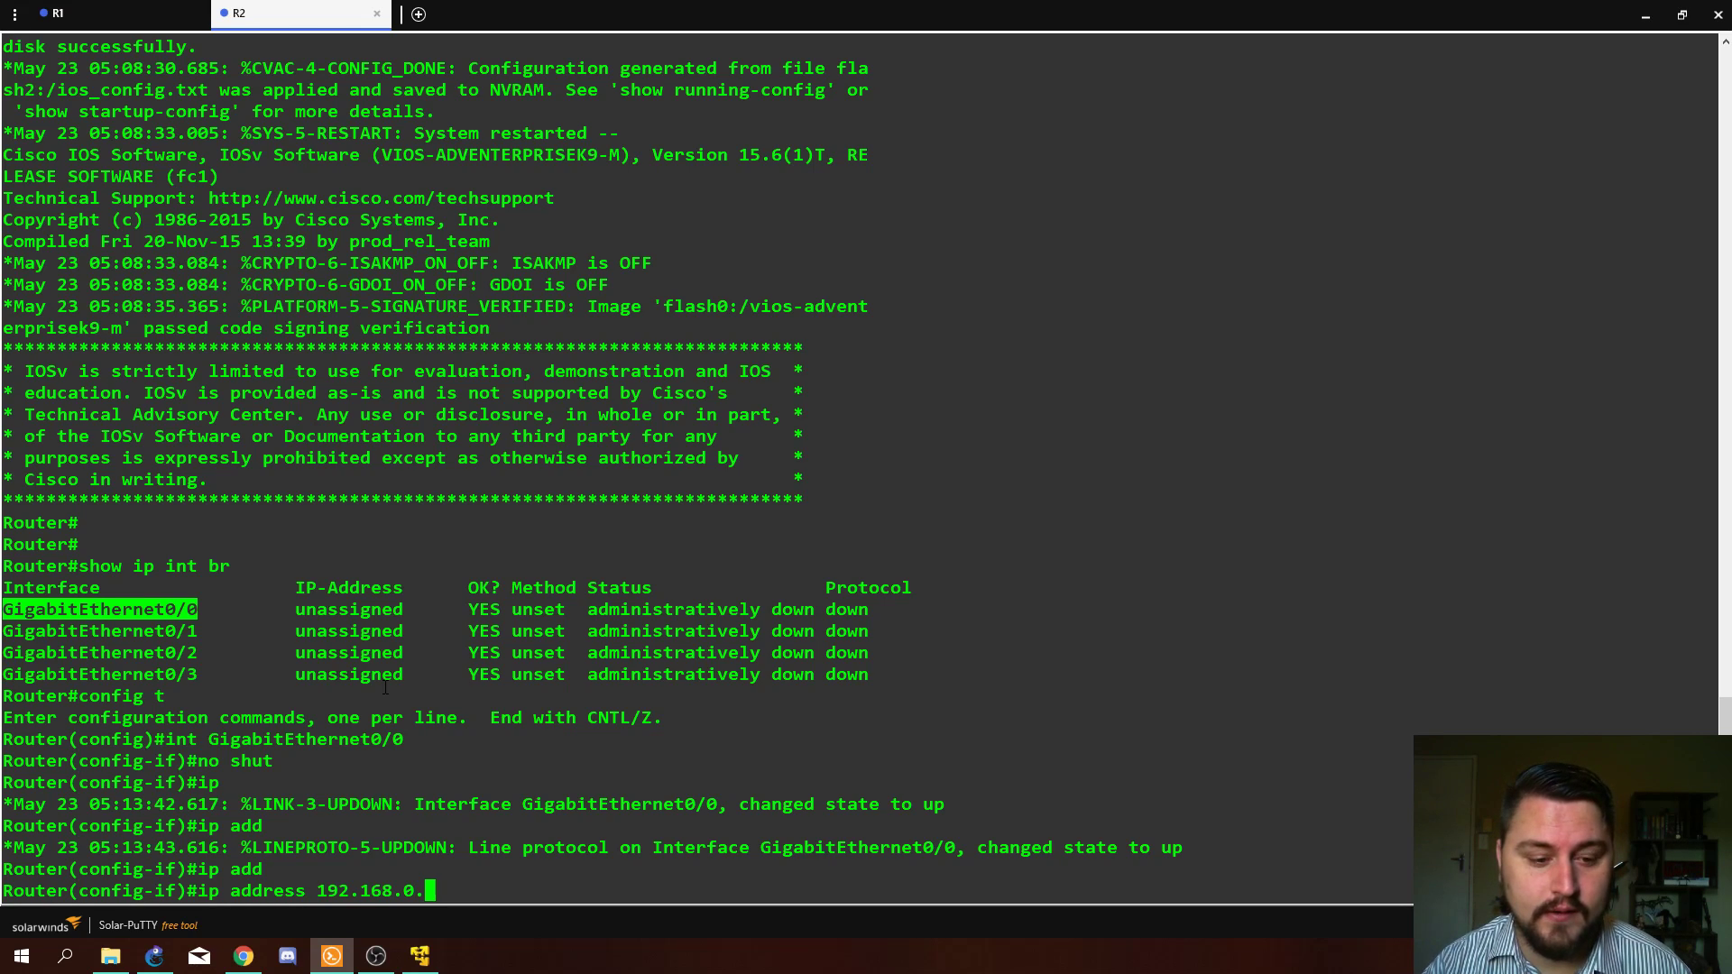
{"action": "type", "text": "3 "}
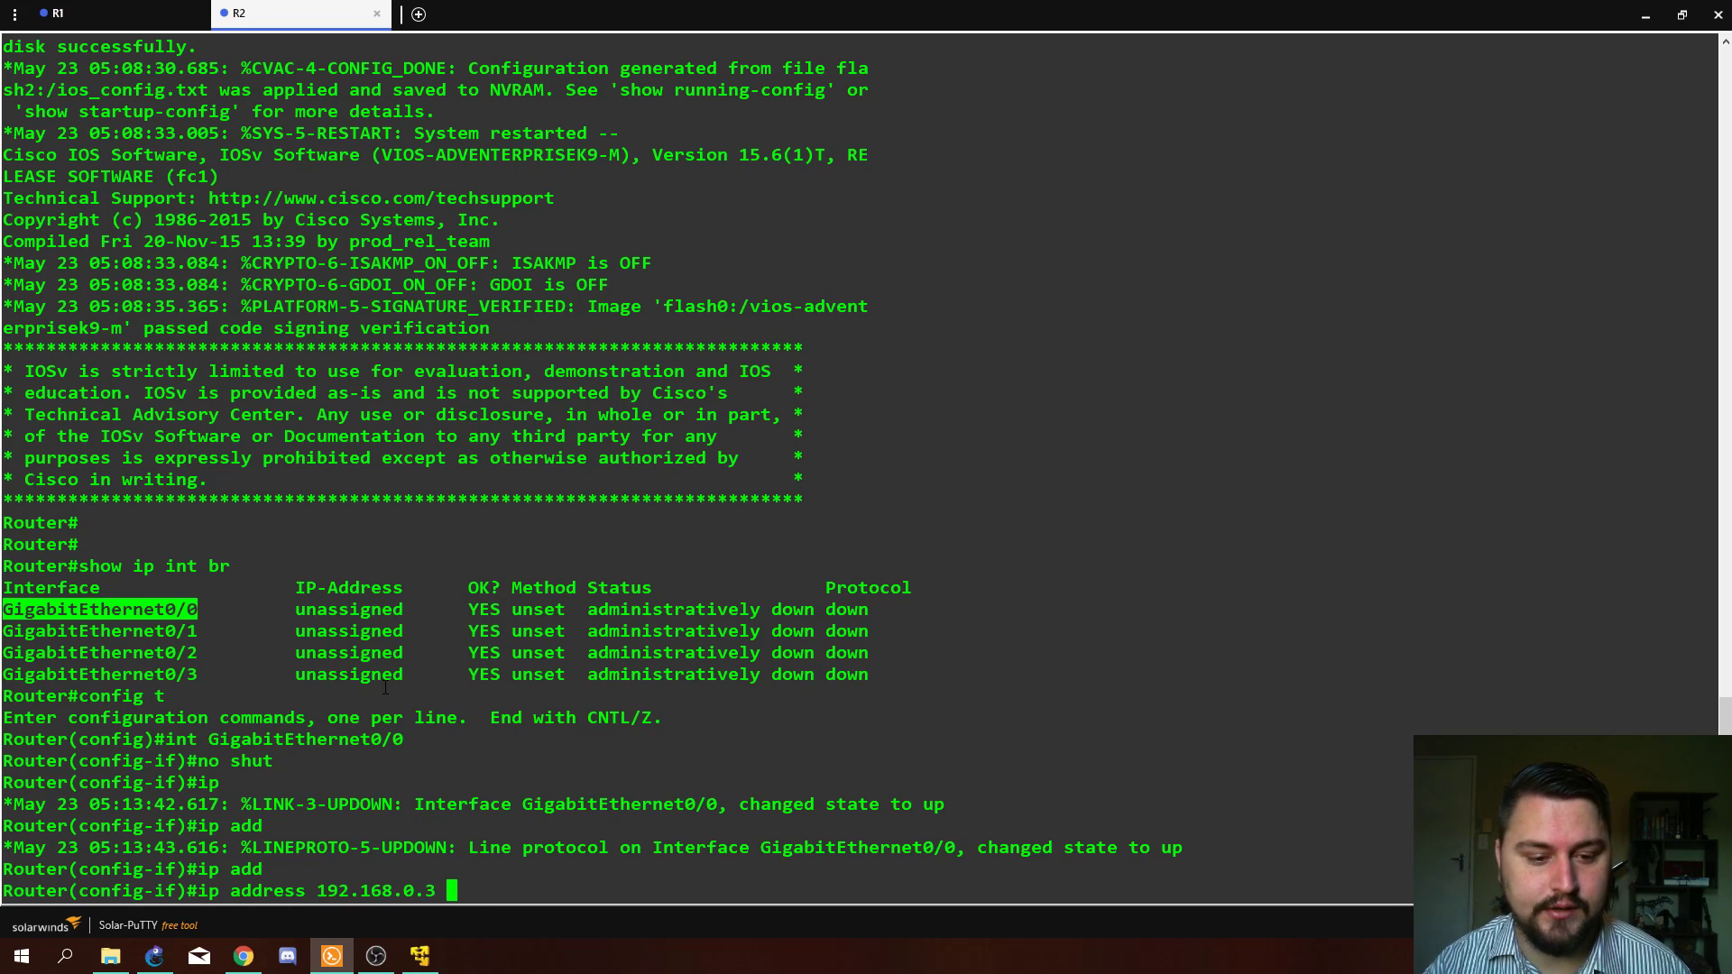
{"action": "type", "text": "255.255.255.2"}
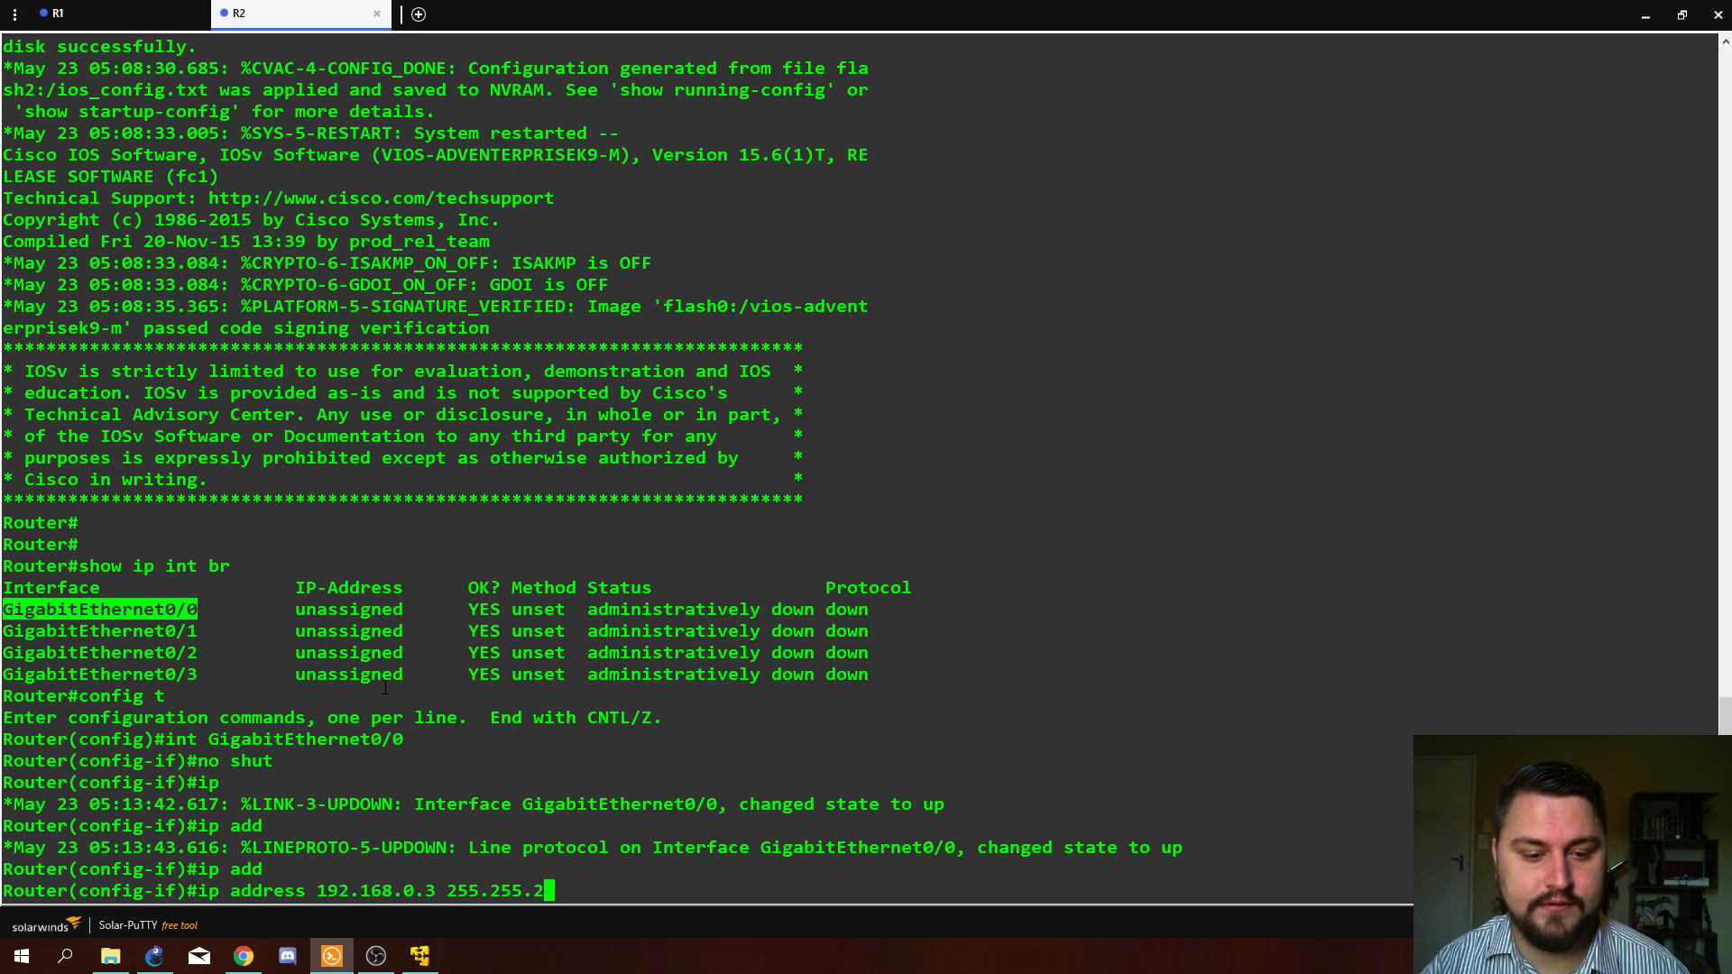
{"action": "type", "text": "0"}
{"action": "key", "text": "Return"}
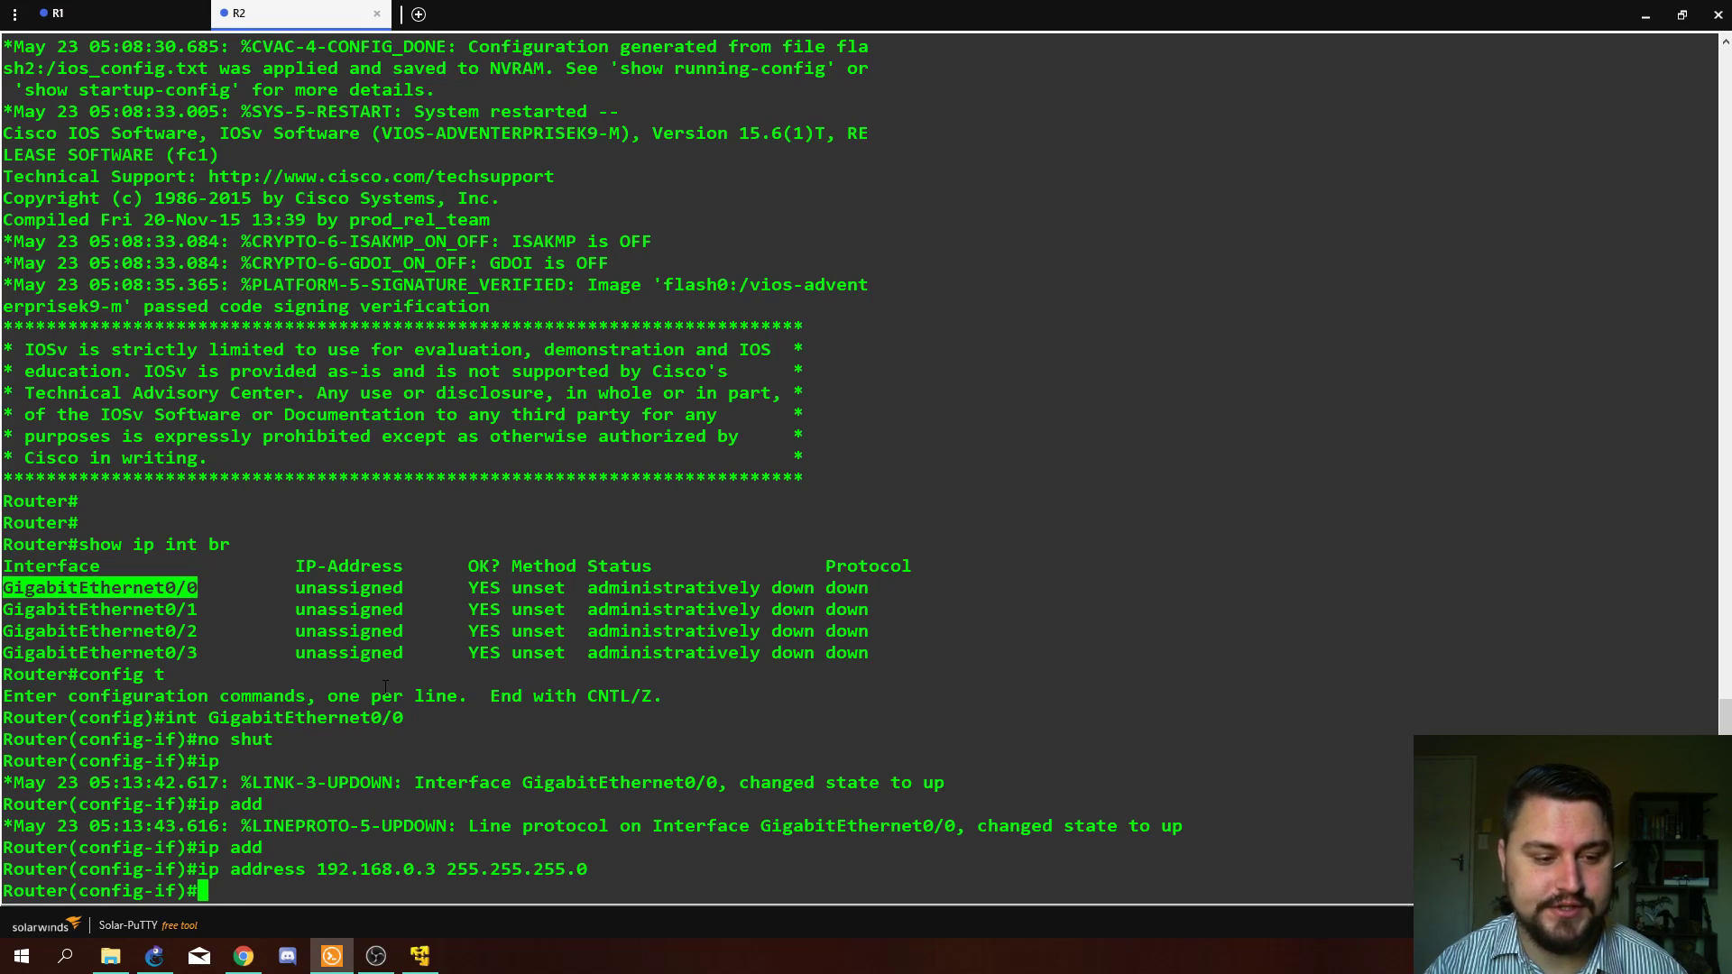
Step: Enter vrrp 1 ip 192.168.0.1 on R2's Gi0/0 and note the Init-to-Backup messages
{"action": "type", "text": "vrrp 1"}
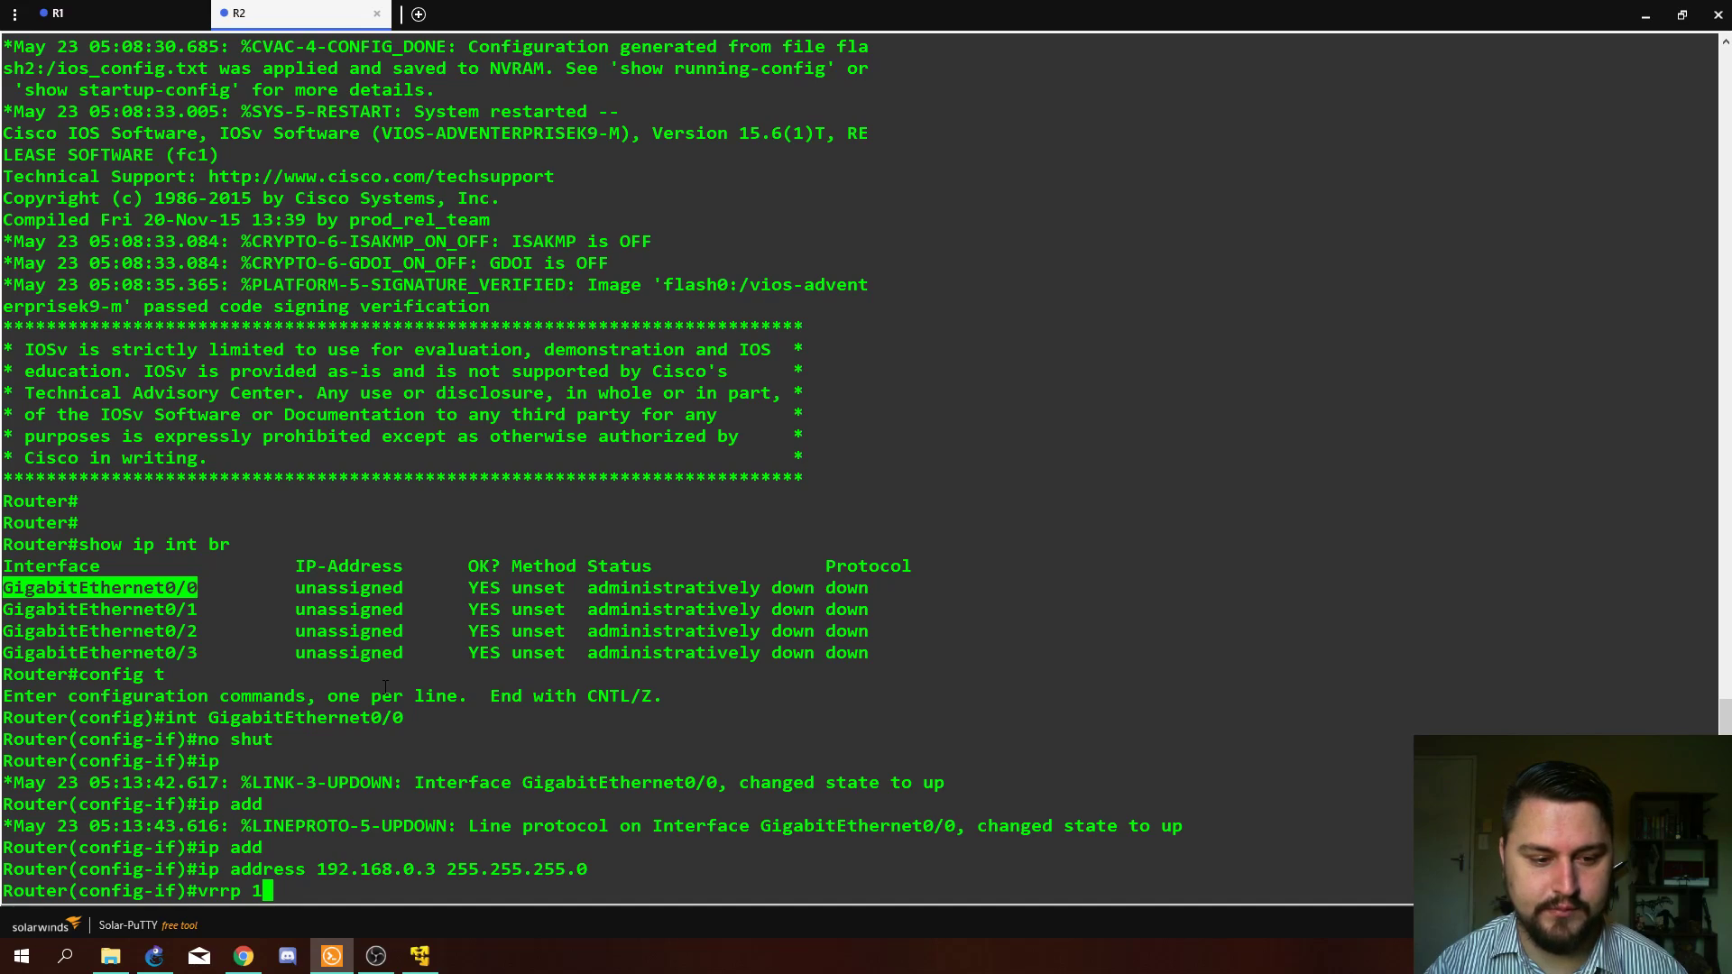
{"action": "type", "text": " ip "}
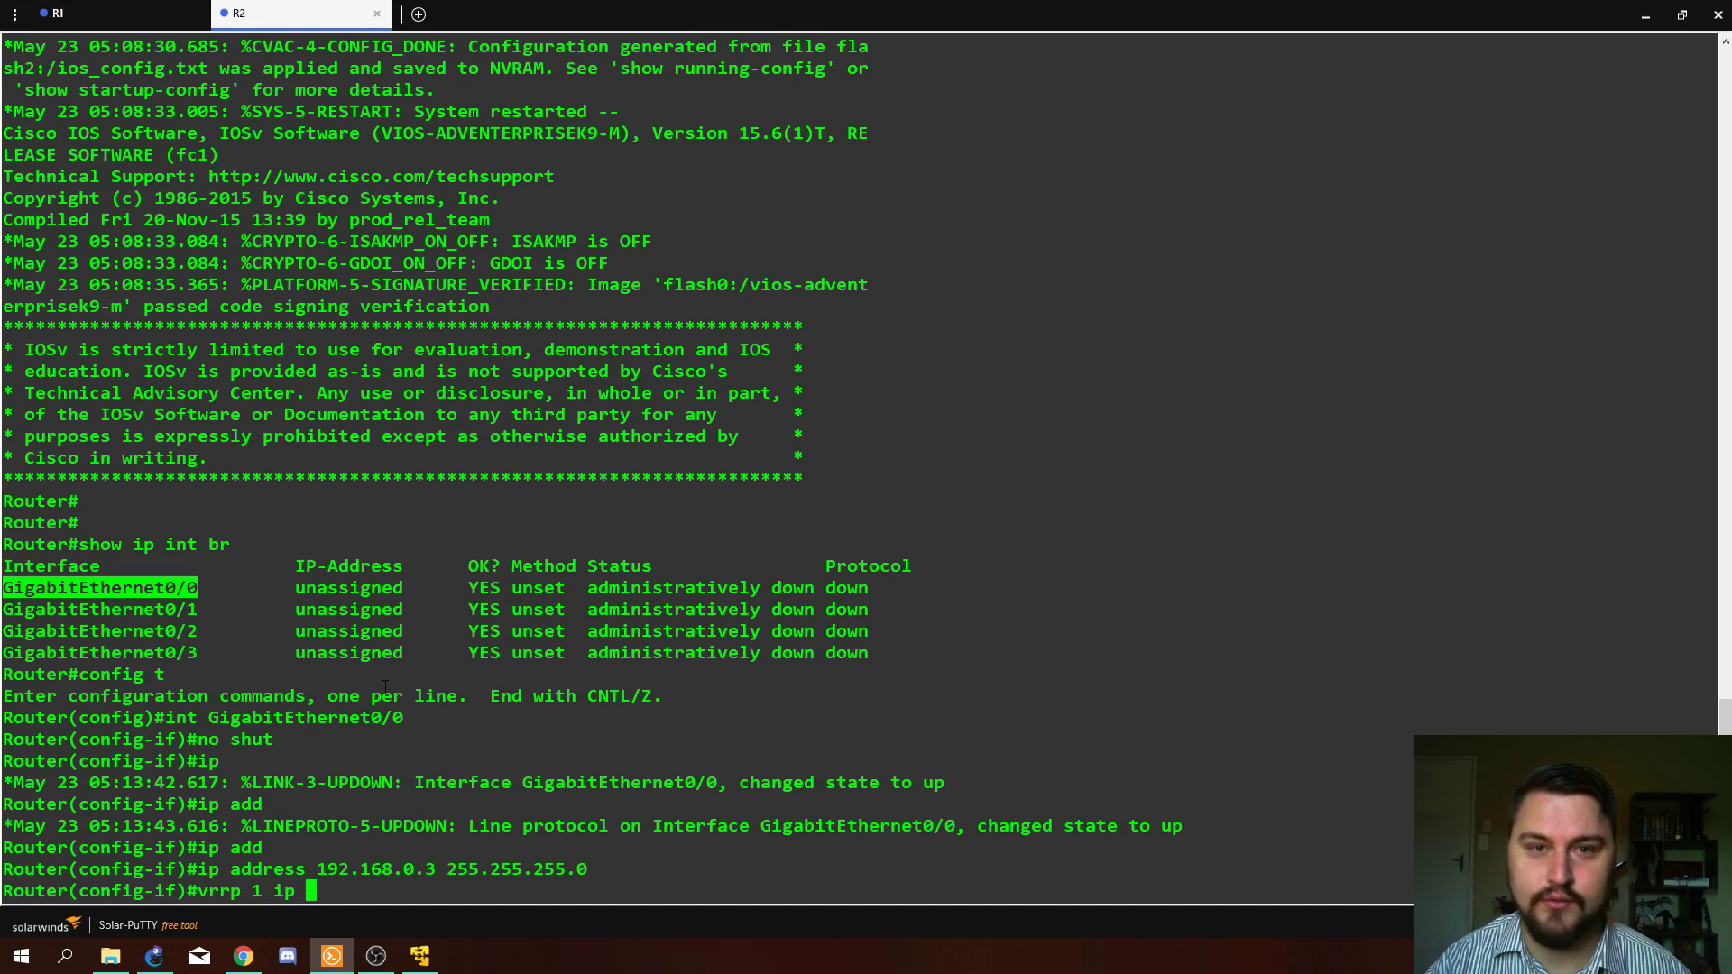
{"action": "type", "text": "192."}
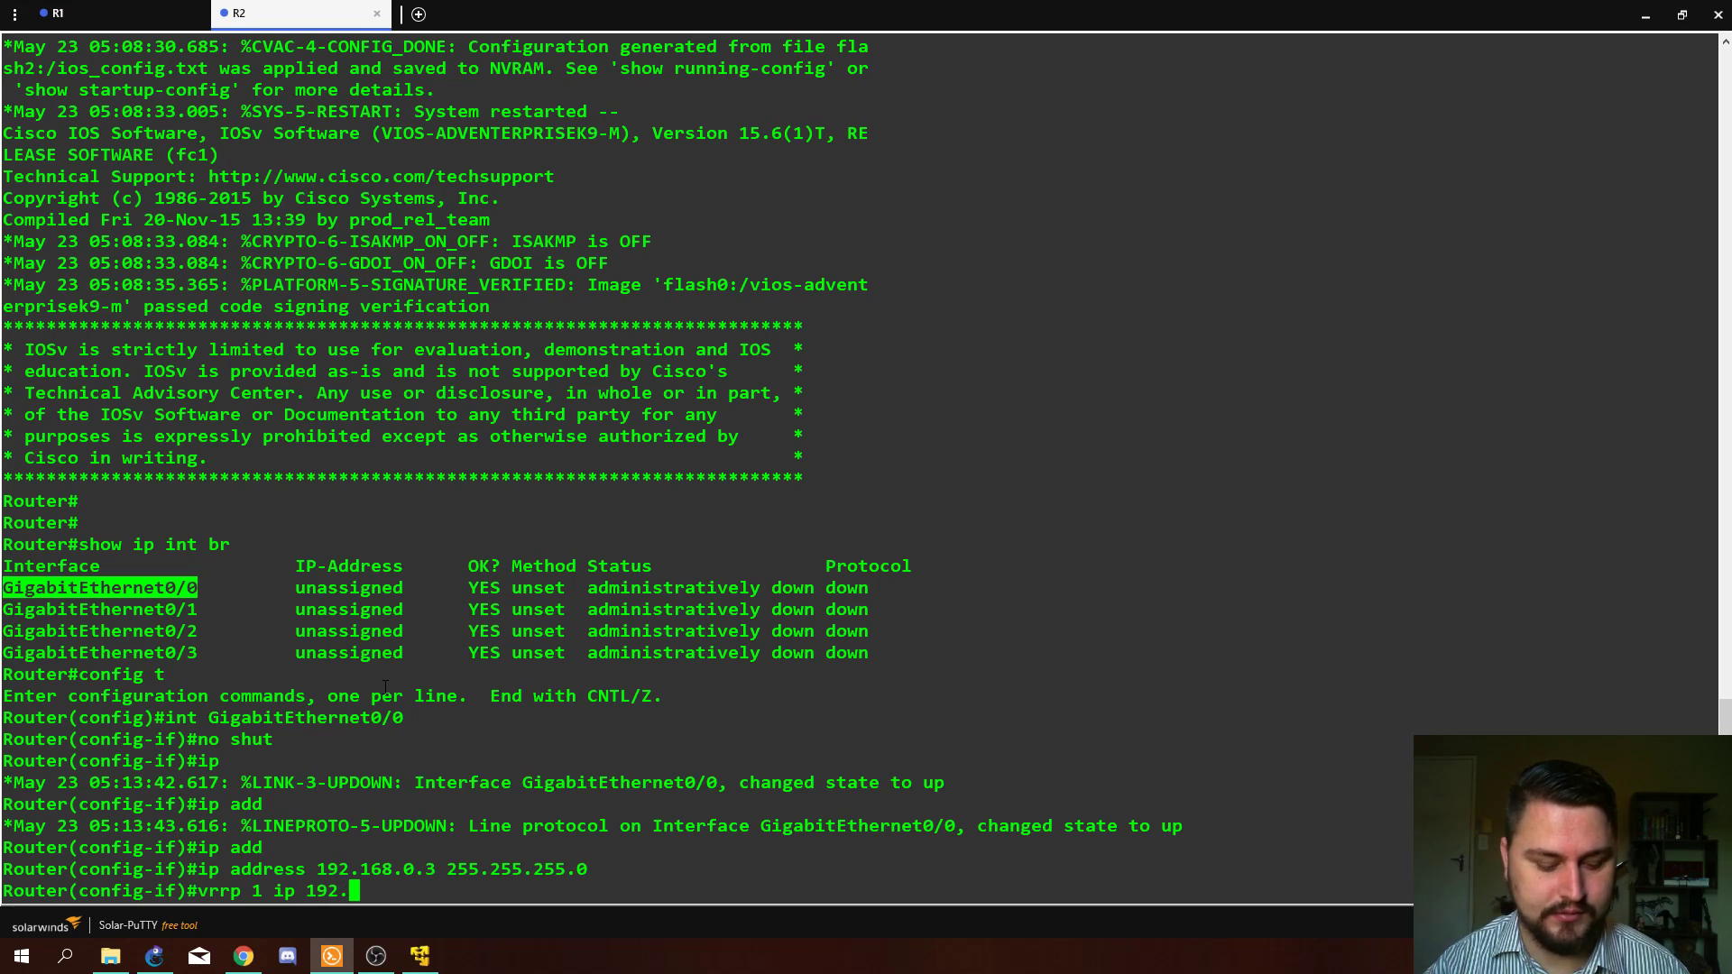
{"action": "type", "text": "168."}
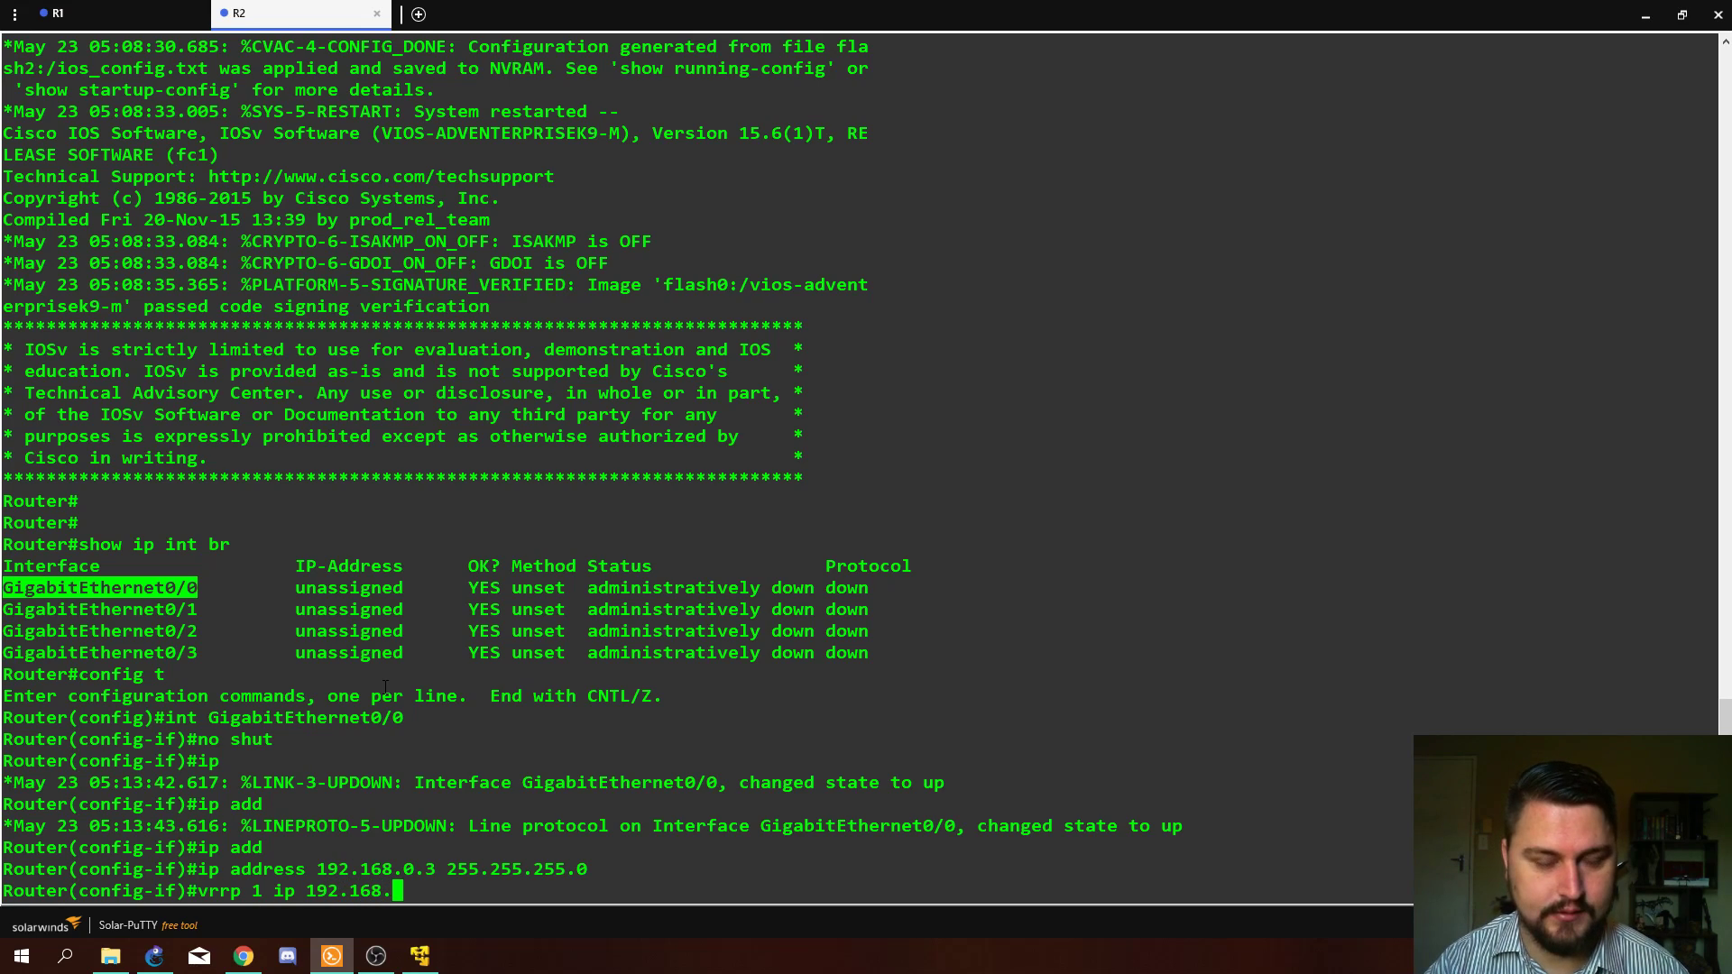
{"action": "type", "text": "0.1"}
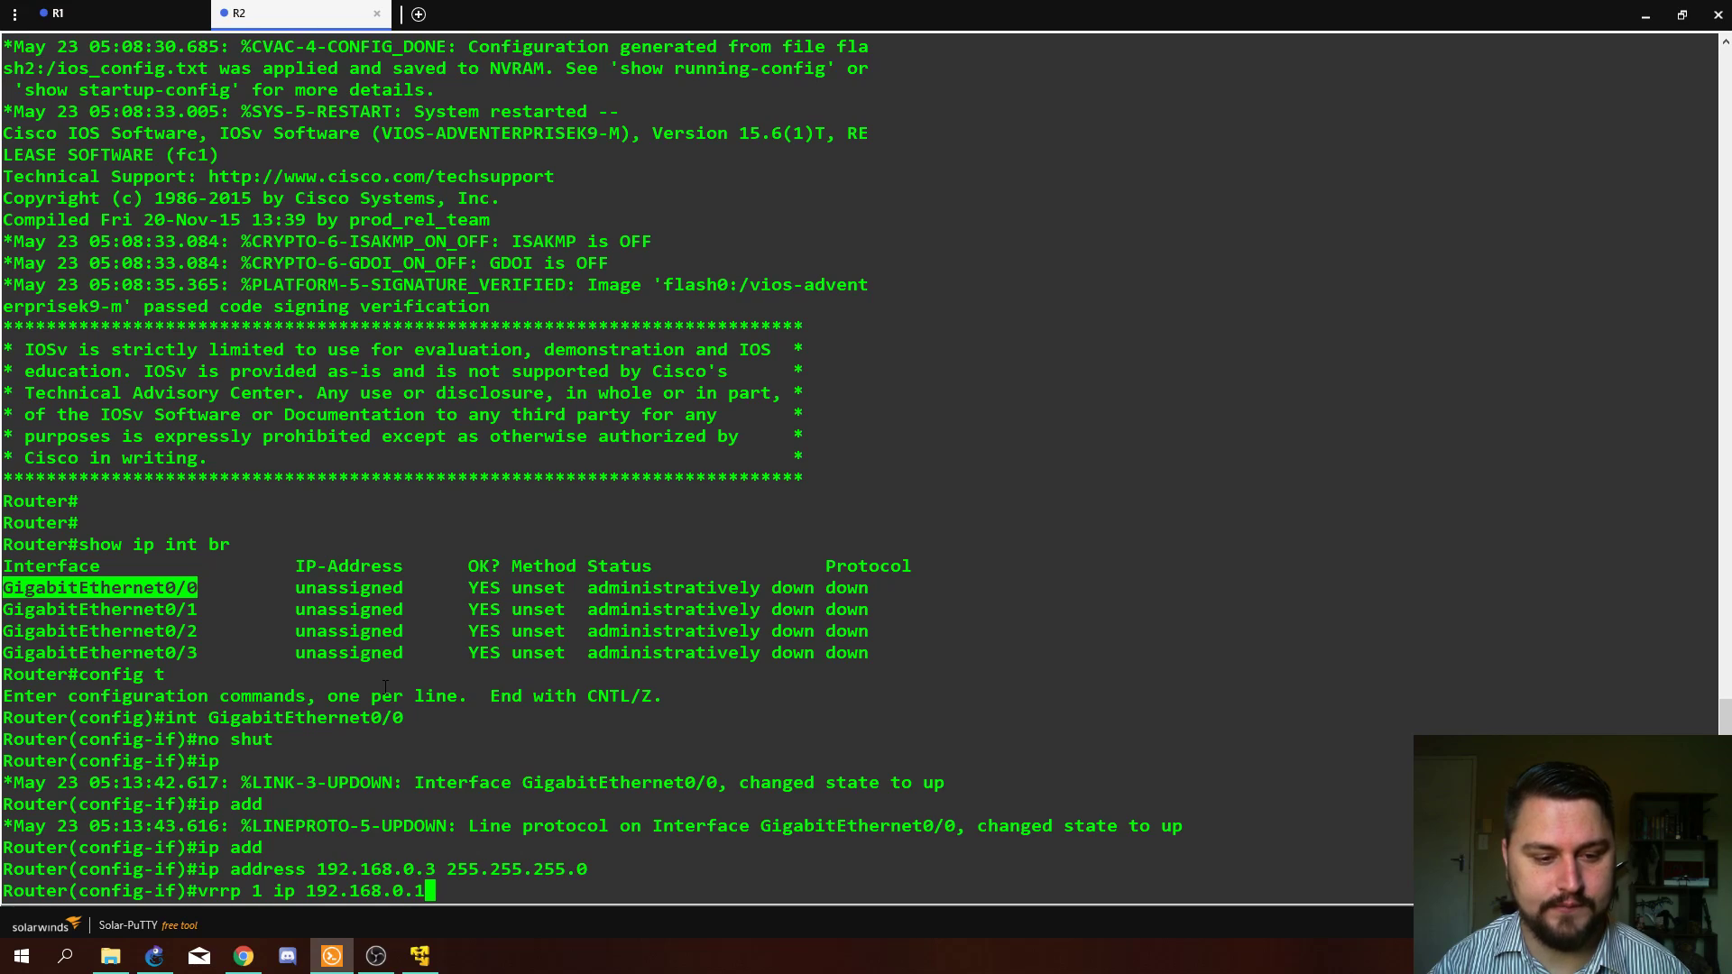
{"action": "key", "text": "Return"}
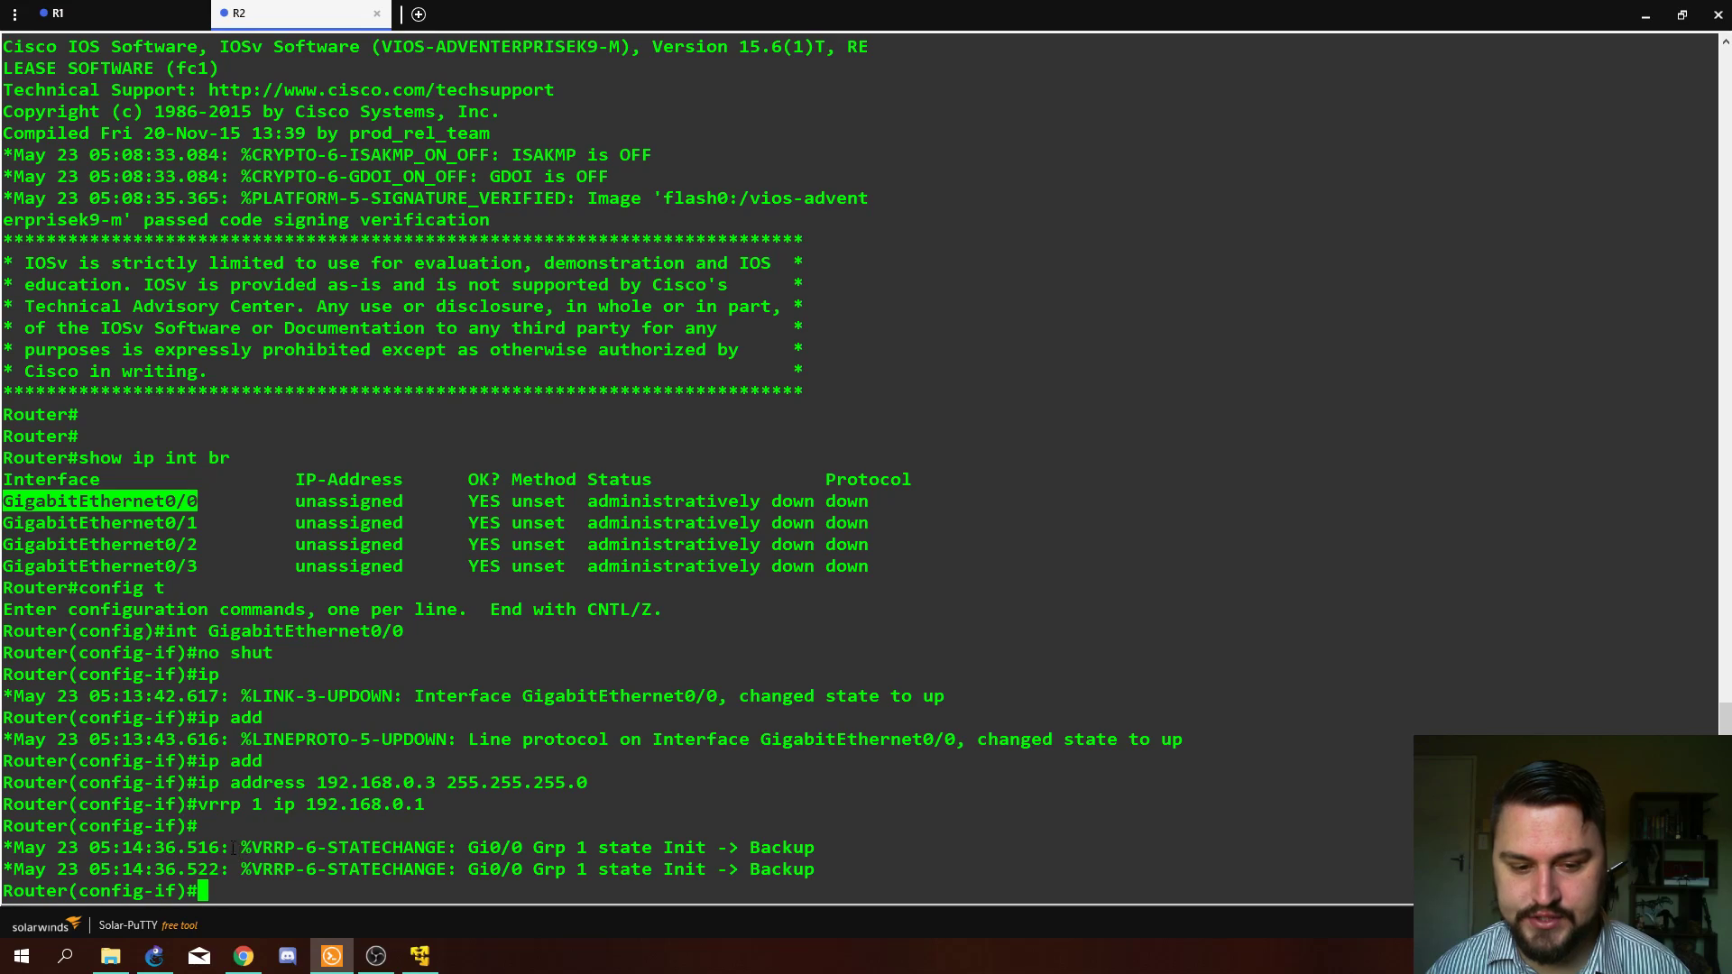
{"action": "left_click_drag", "start_coordinate": [233, 848], "coordinate": [699, 857]}
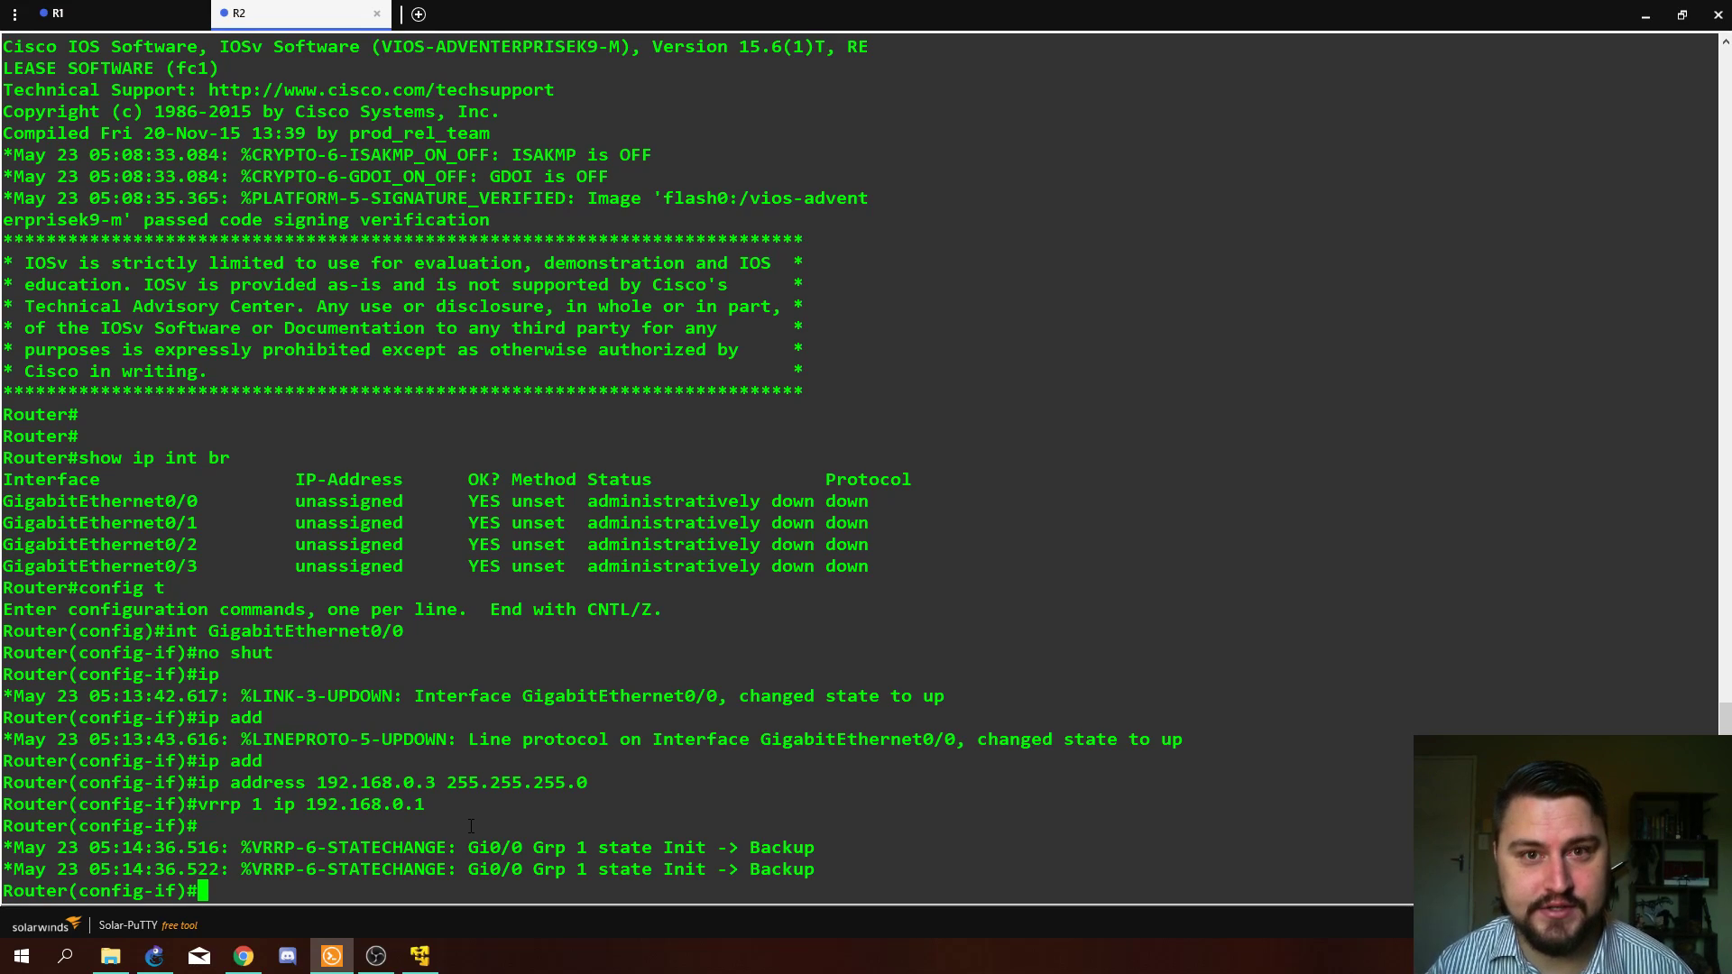
Step: Set R2's VRRP group 1 priority to 100 and save the configuration with wr
{"action": "key", "text": "Return"}
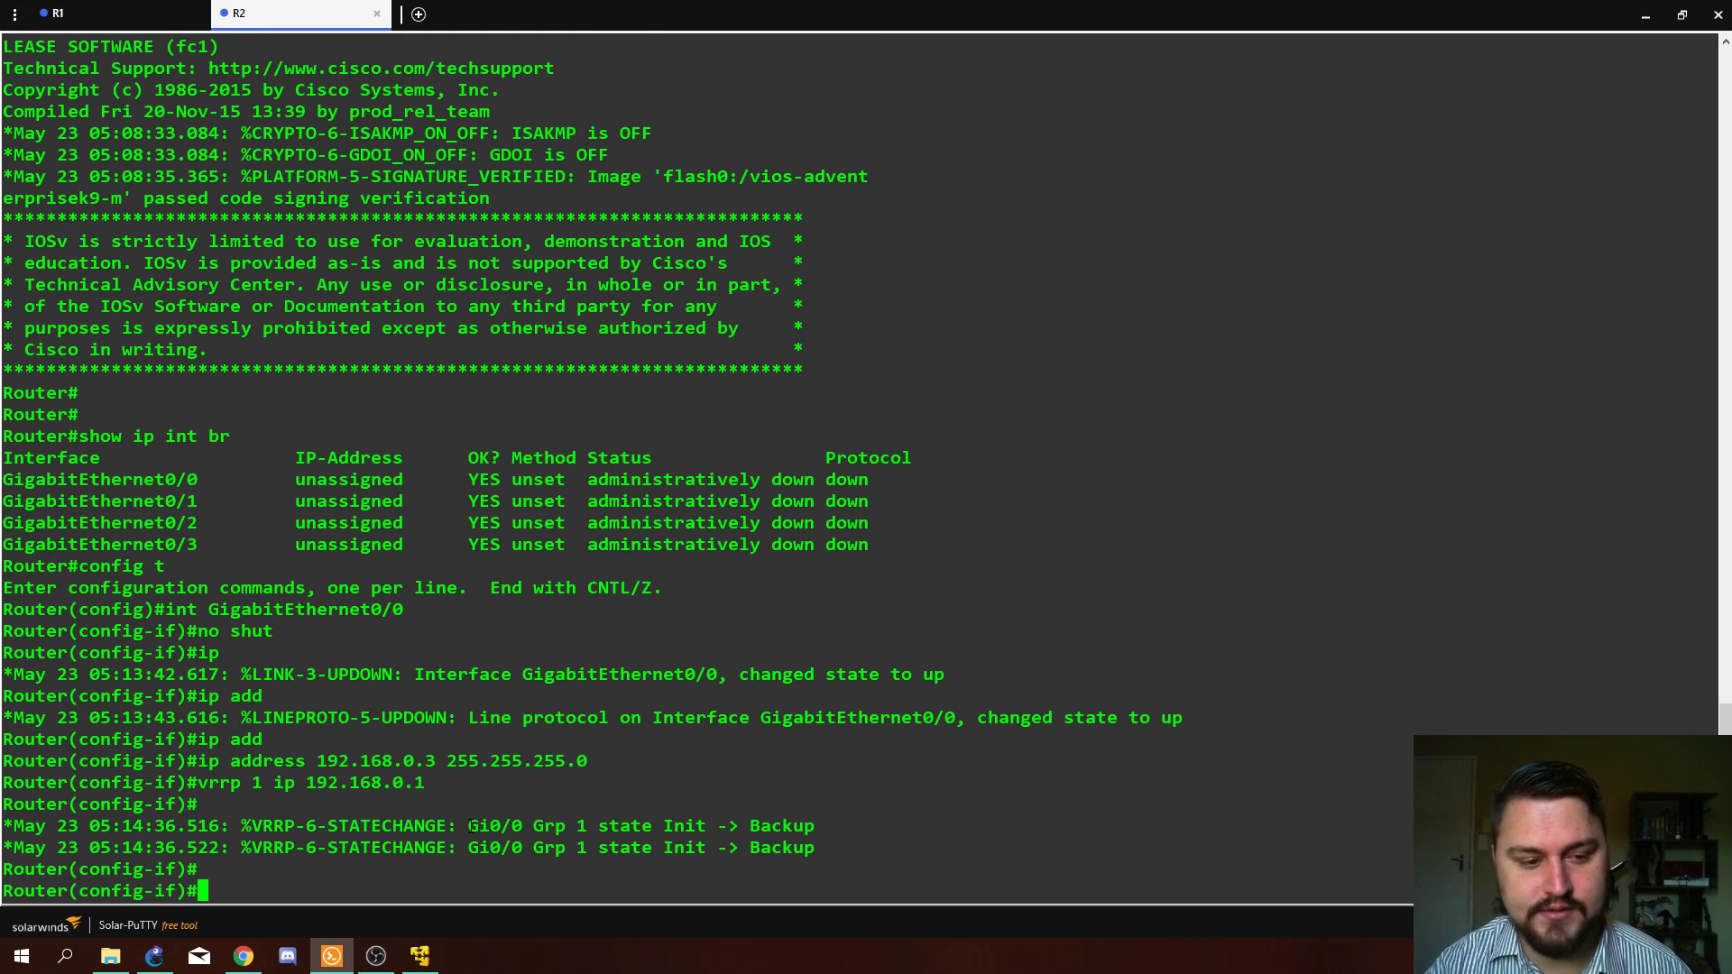
{"action": "type", "text": "vrr"}
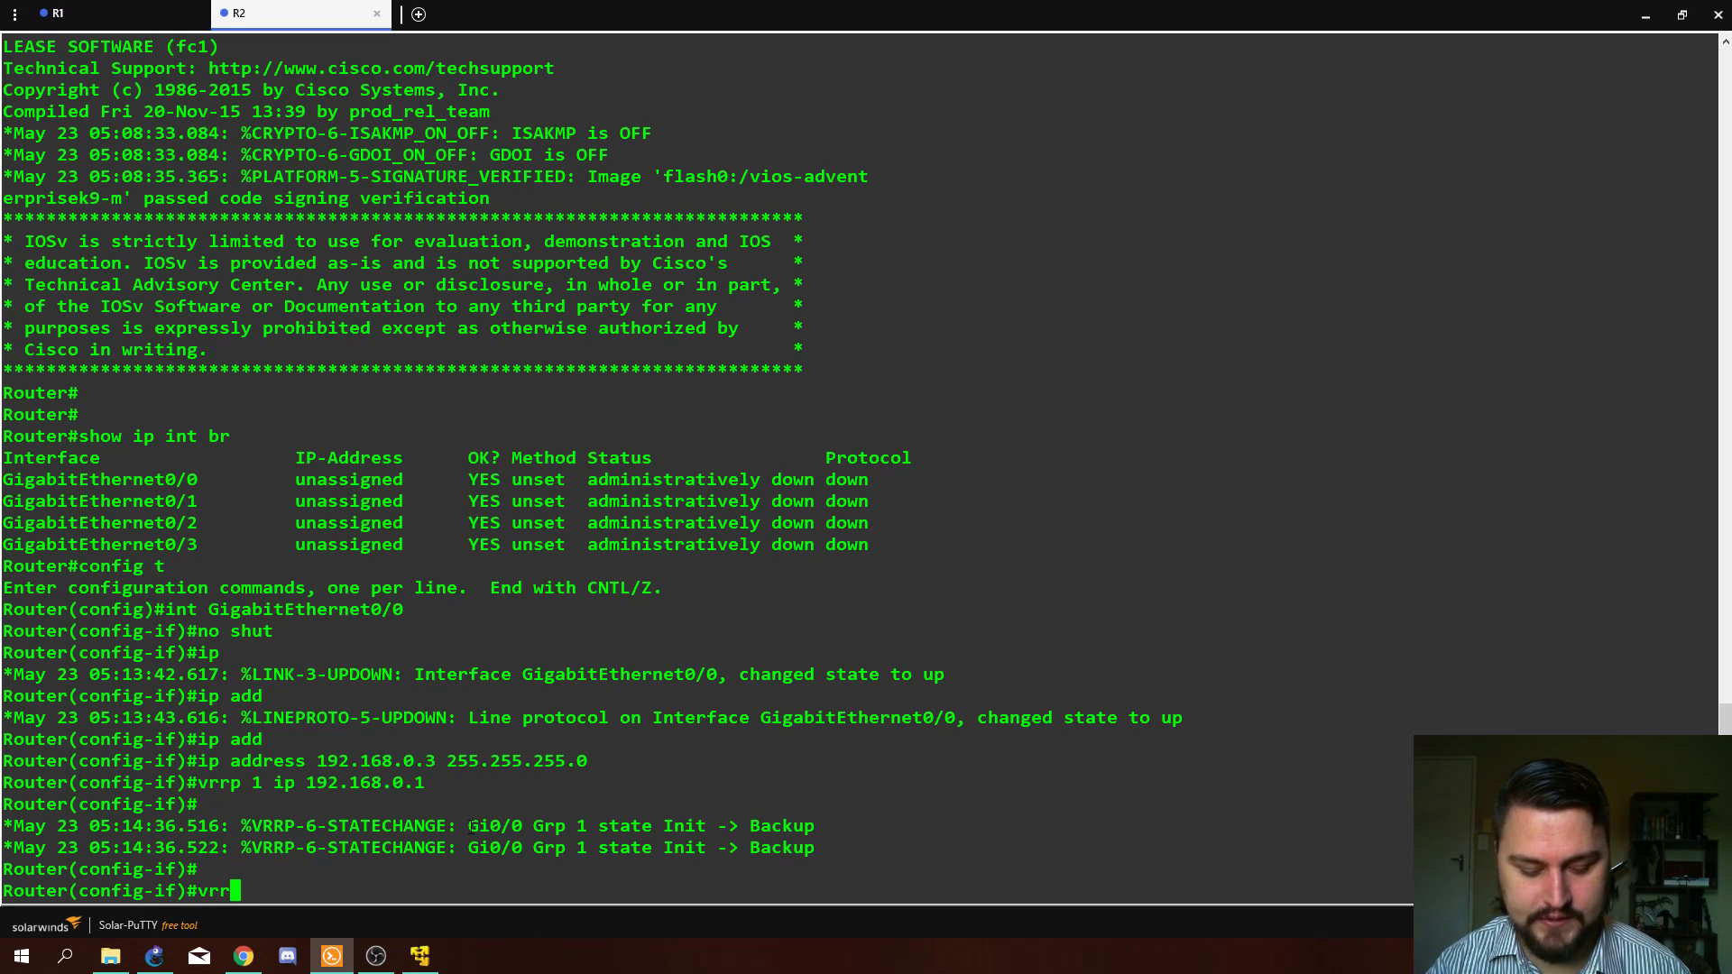
{"action": "type", "text": "p 1"}
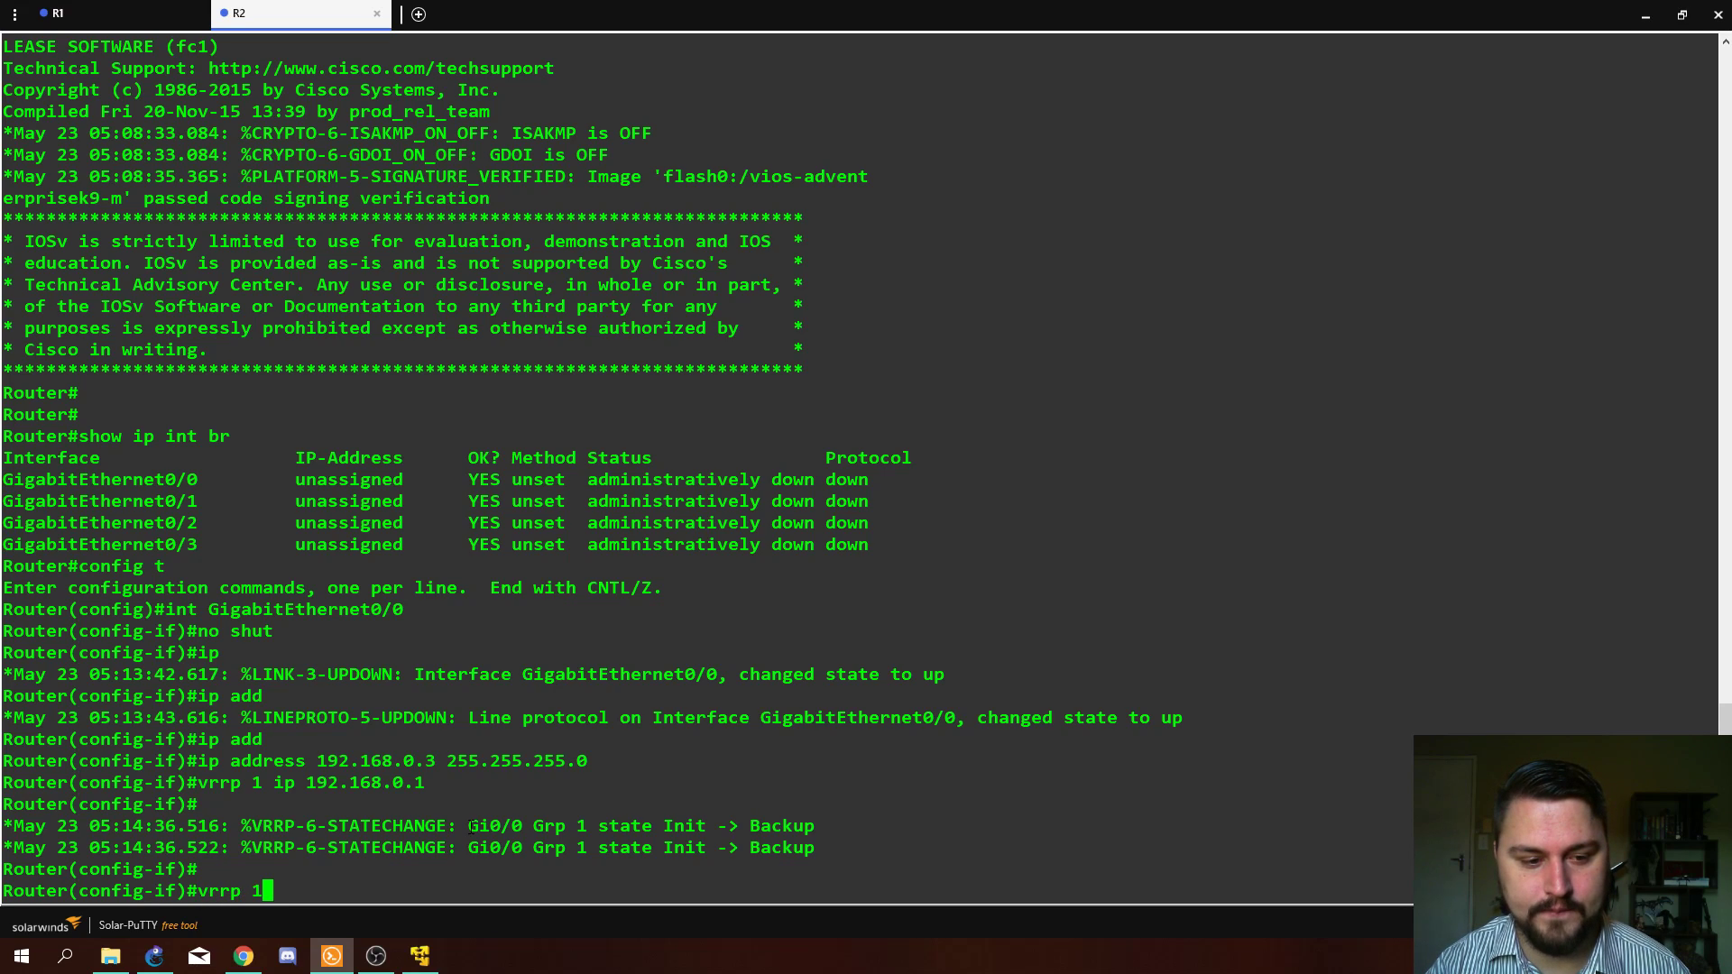
{"action": "type", "text": " prio"}
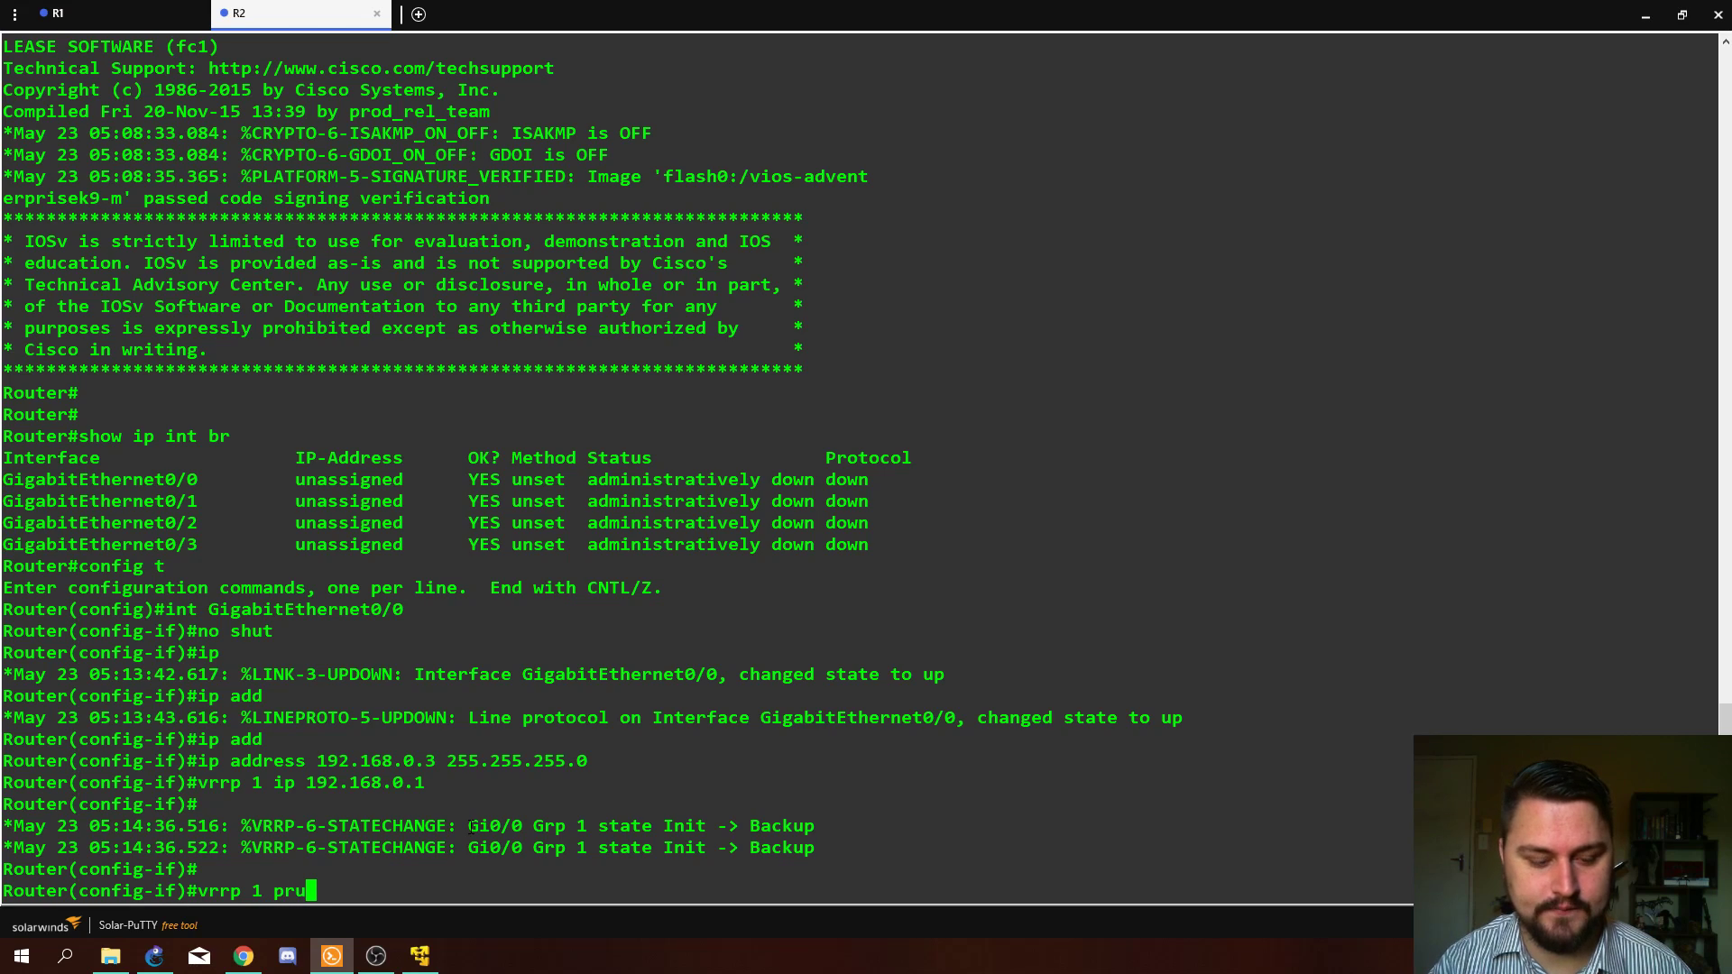
{"action": "key", "text": "Tab"}
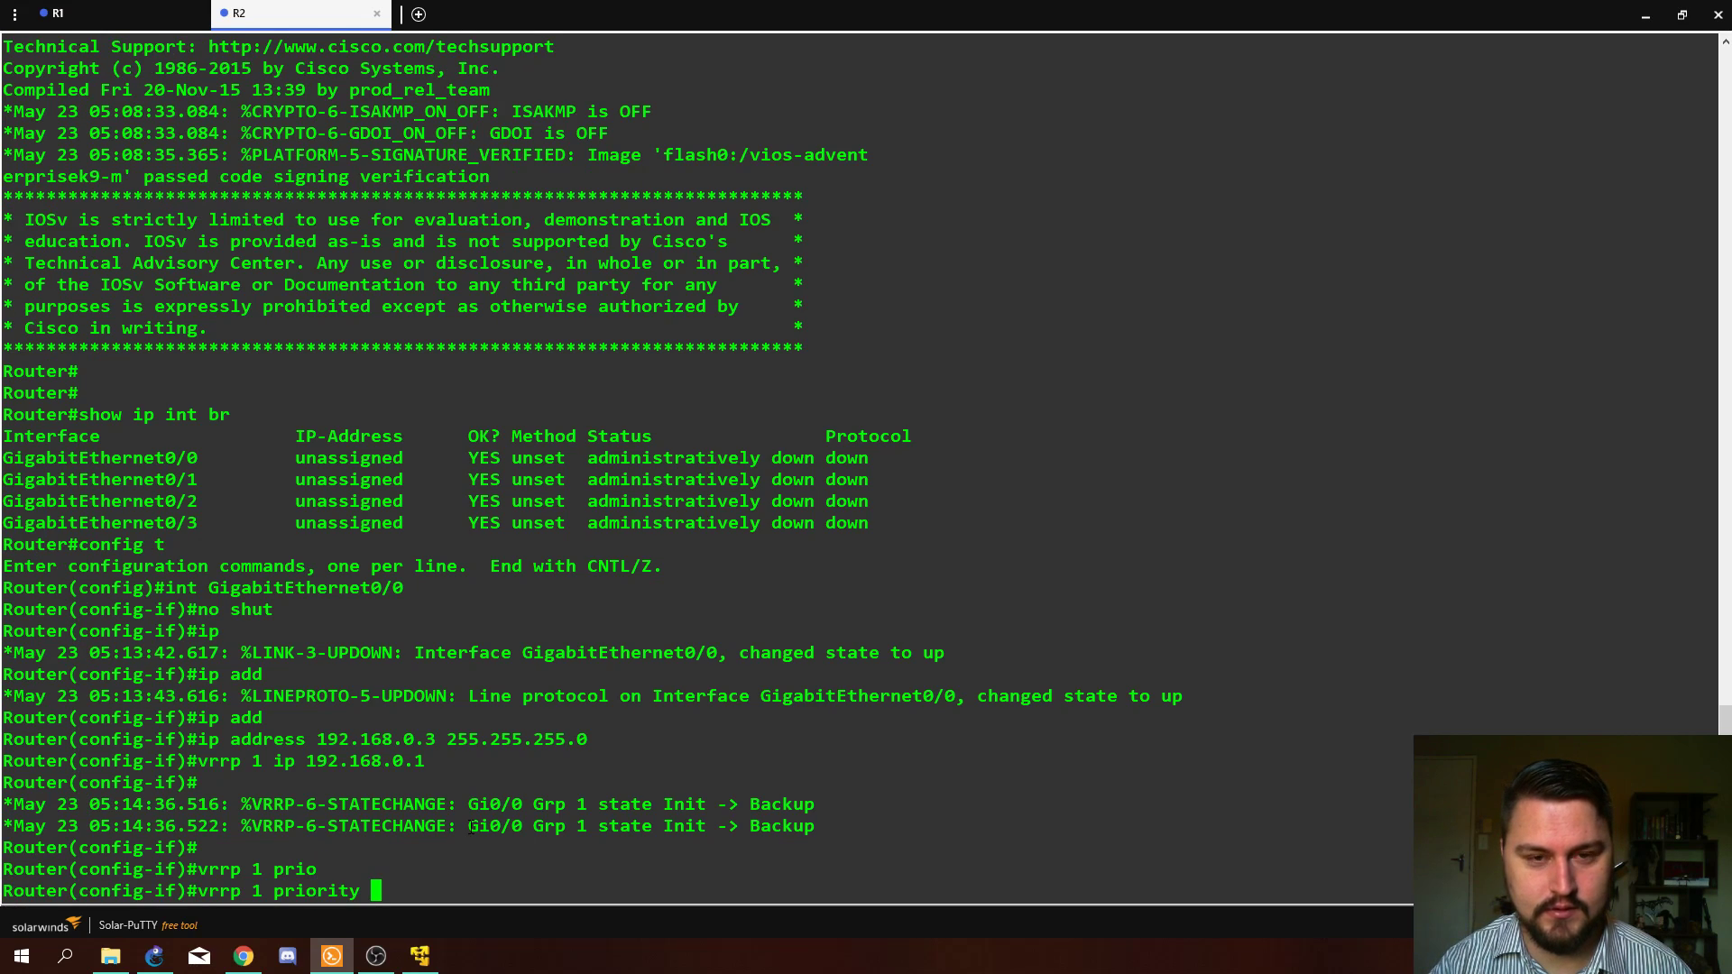
{"action": "type", "text": "100"}
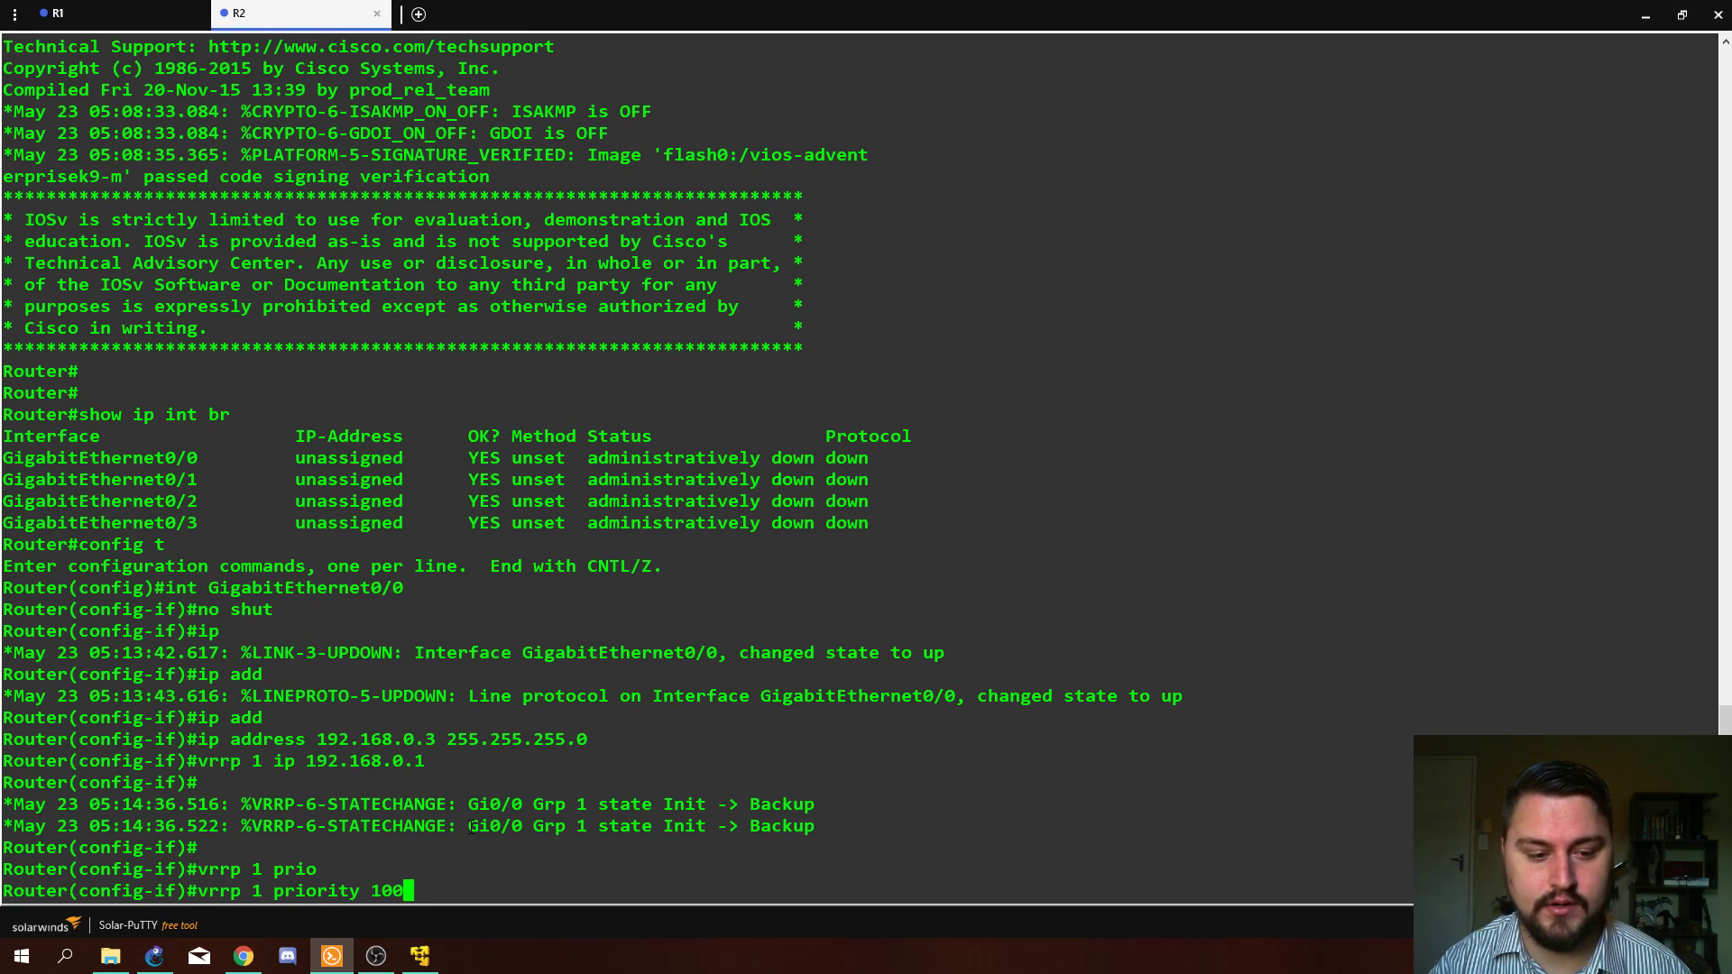
{"action": "key", "text": "Return"}
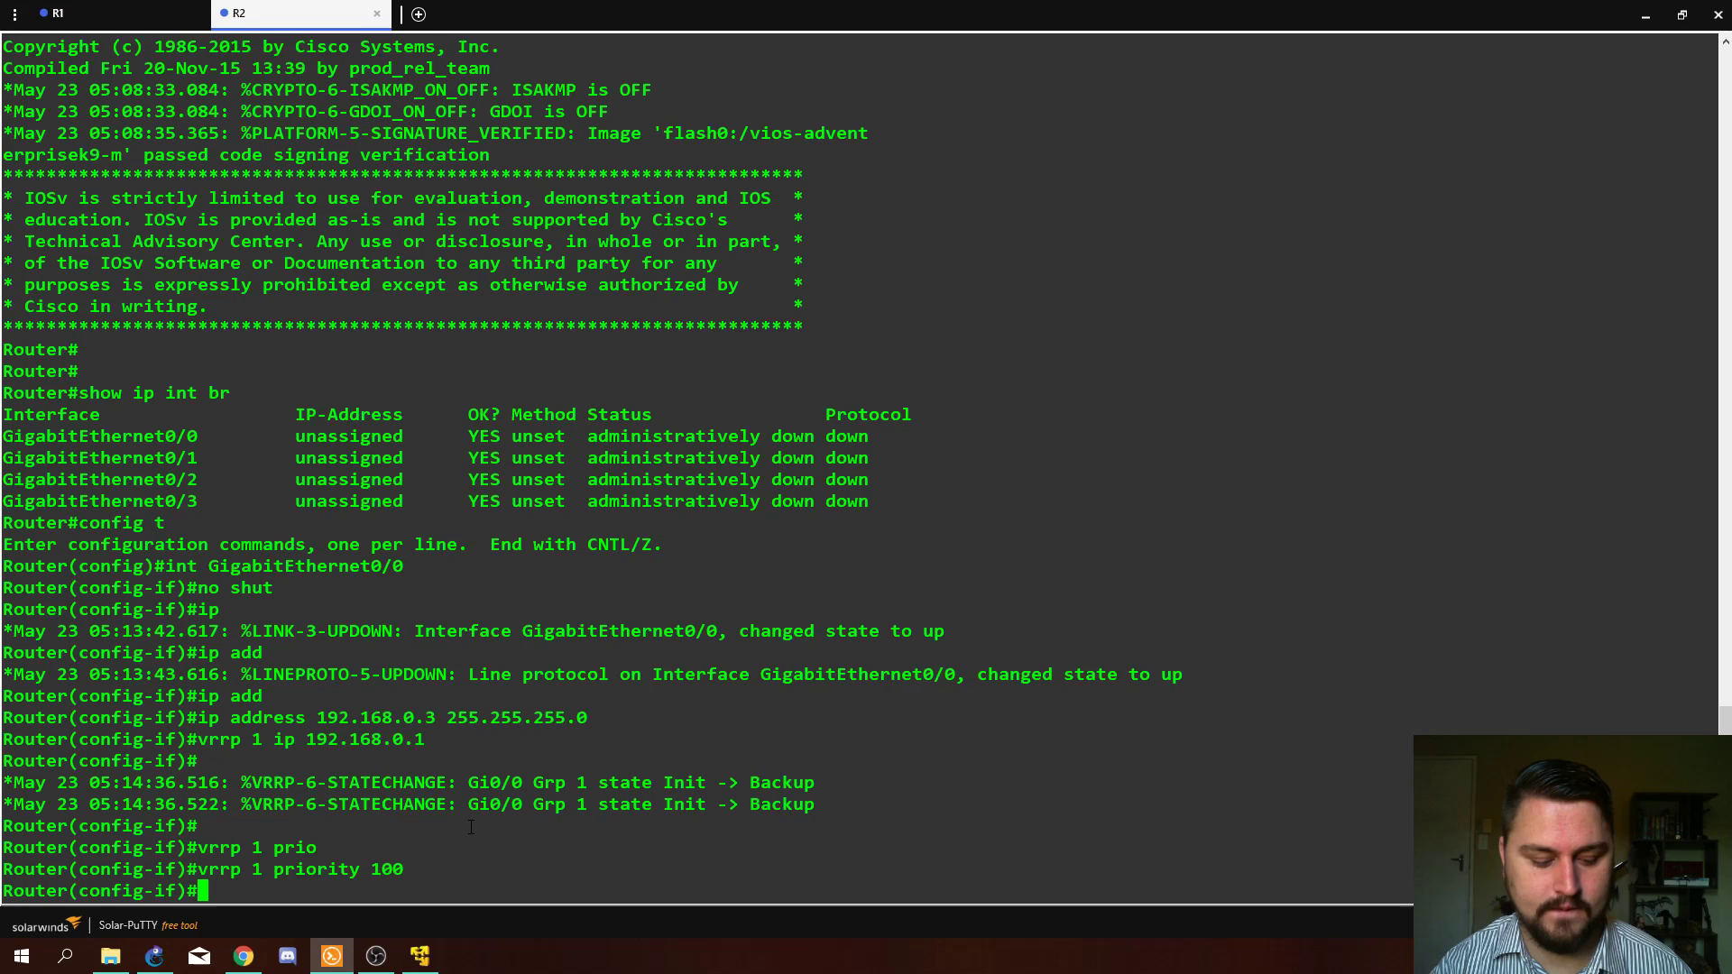
{"action": "key", "text": "ctrl+z"}
{"action": "type", "text": "wr"}
{"action": "key", "text": "Return"}
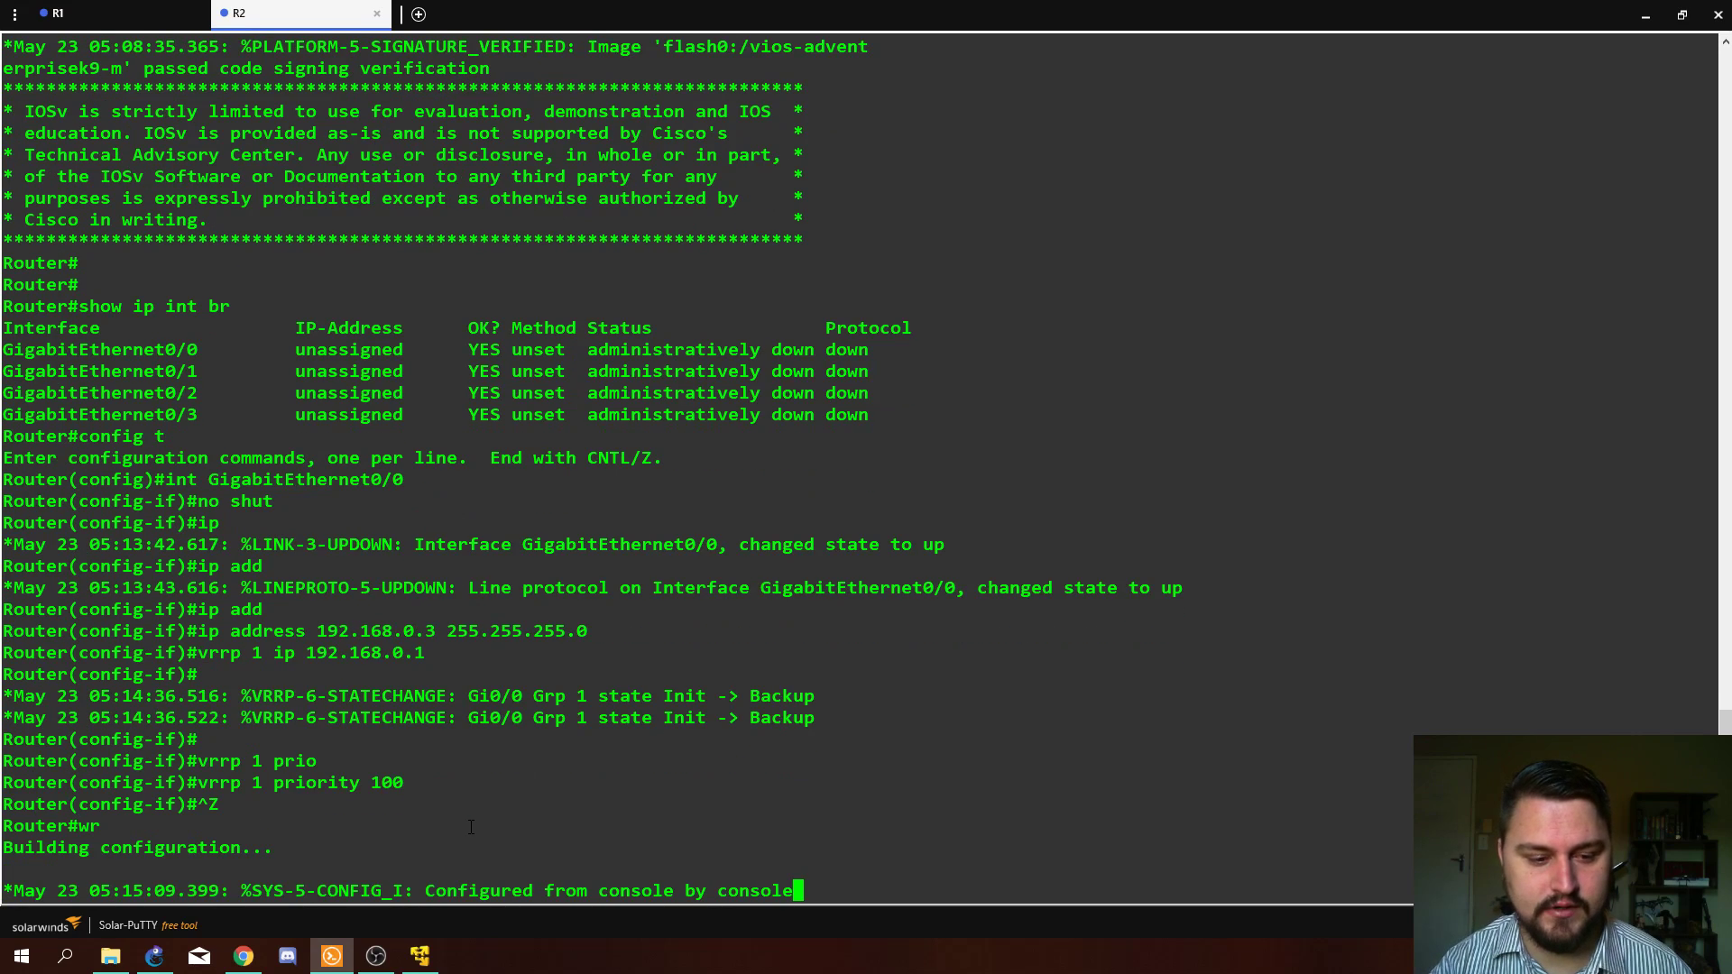
{"action": "key", "text": "Return"}
{"action": "key", "text": "Return"}
{"action": "key", "text": "Return"}
{"action": "key", "text": "Return"}
{"action": "key", "text": "Return"}
Step: Run show vrrp and review R2's Backup state, priority 100 and virtual MAC
{"action": "type", "text": "show "}
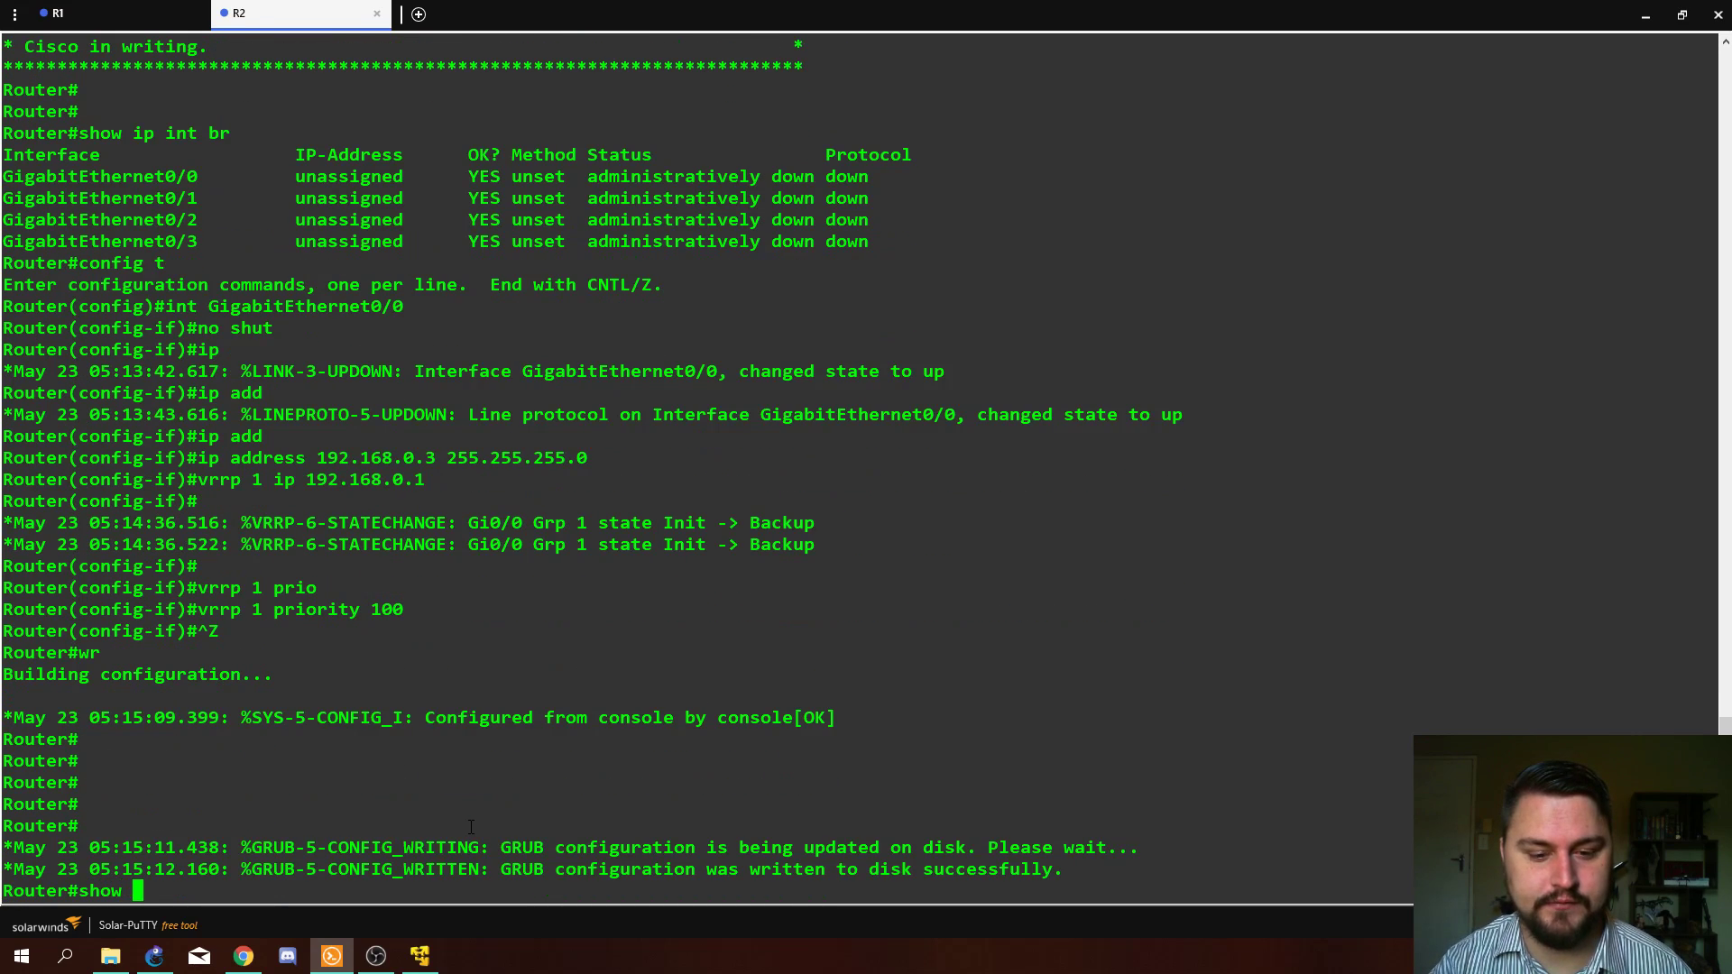
{"action": "type", "text": "vrrp"}
{"action": "key", "text": "Return"}
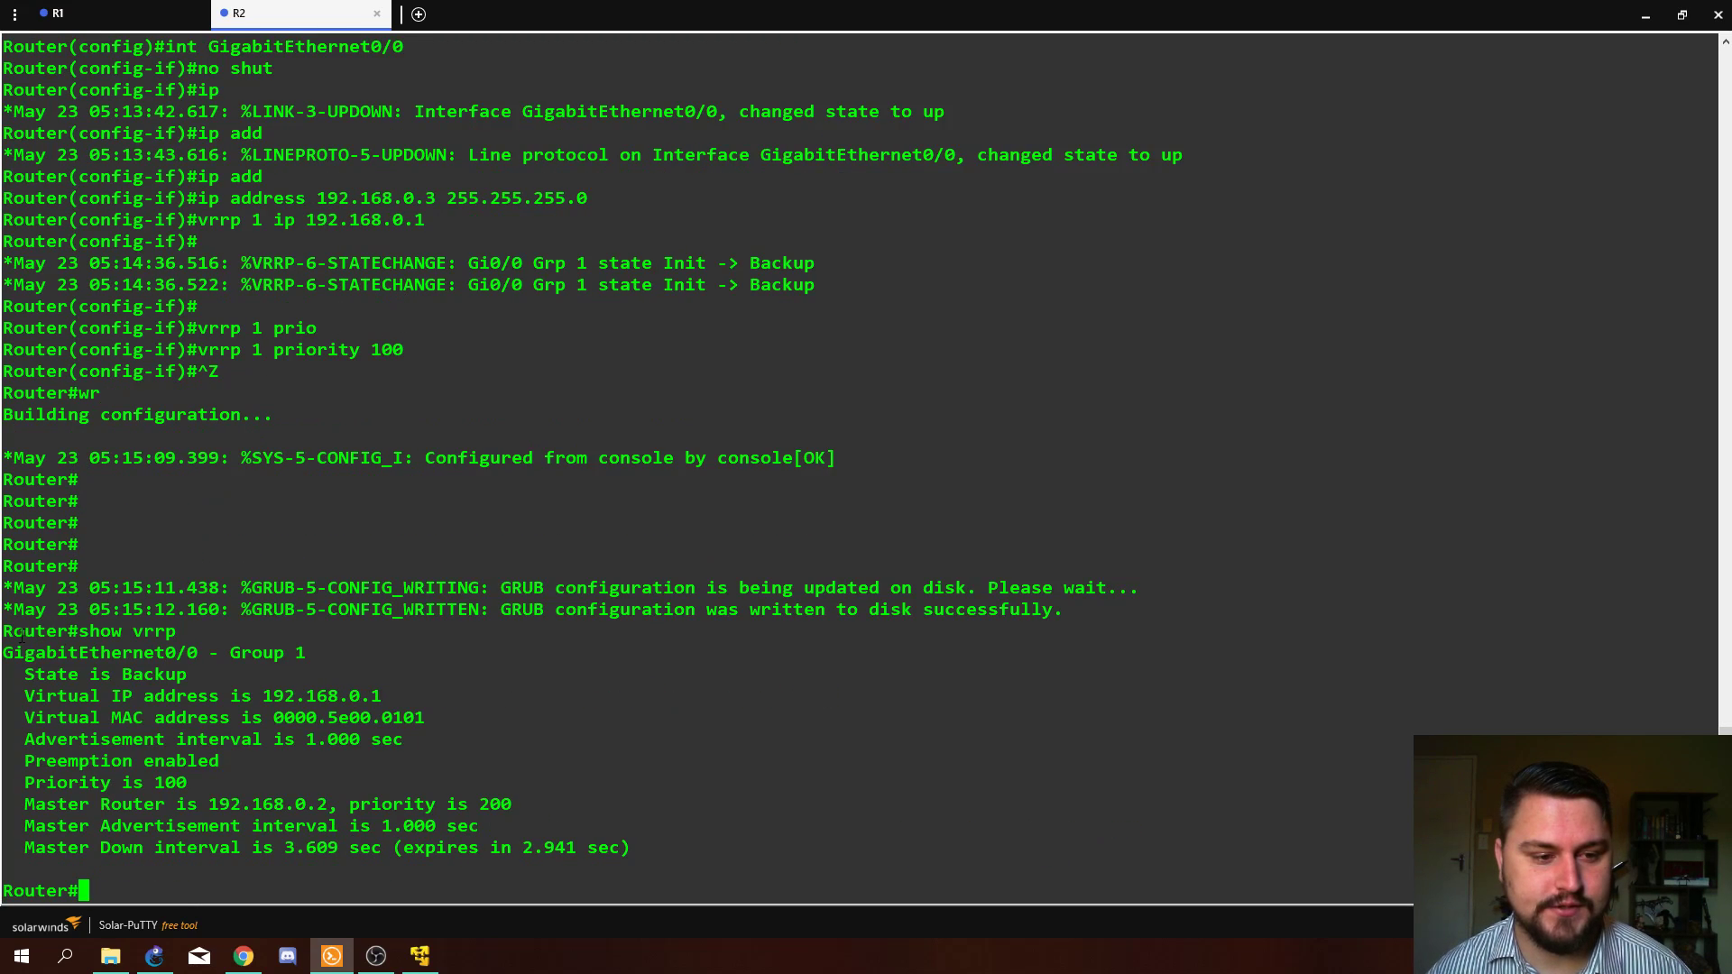
{"action": "left_click_drag", "start_coordinate": [19, 635], "coordinate": [196, 624]}
{"action": "left_click_drag", "start_coordinate": [13, 653], "coordinate": [199, 652]}
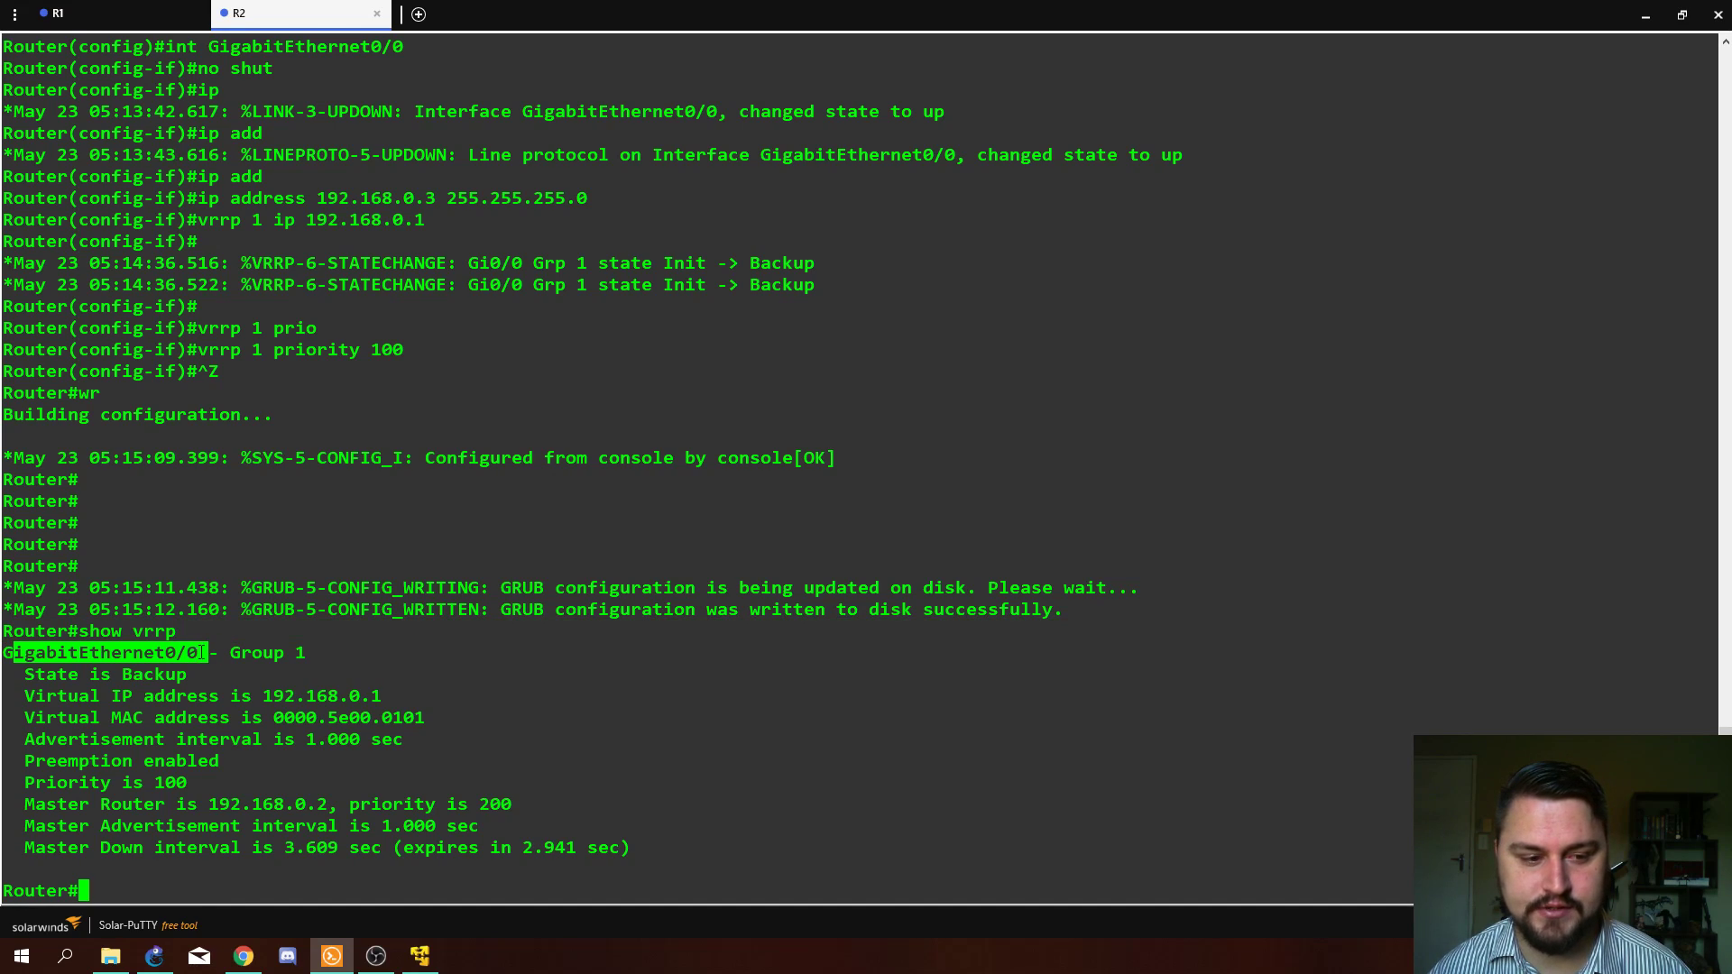
{"action": "double_click", "coordinate": [148, 675]}
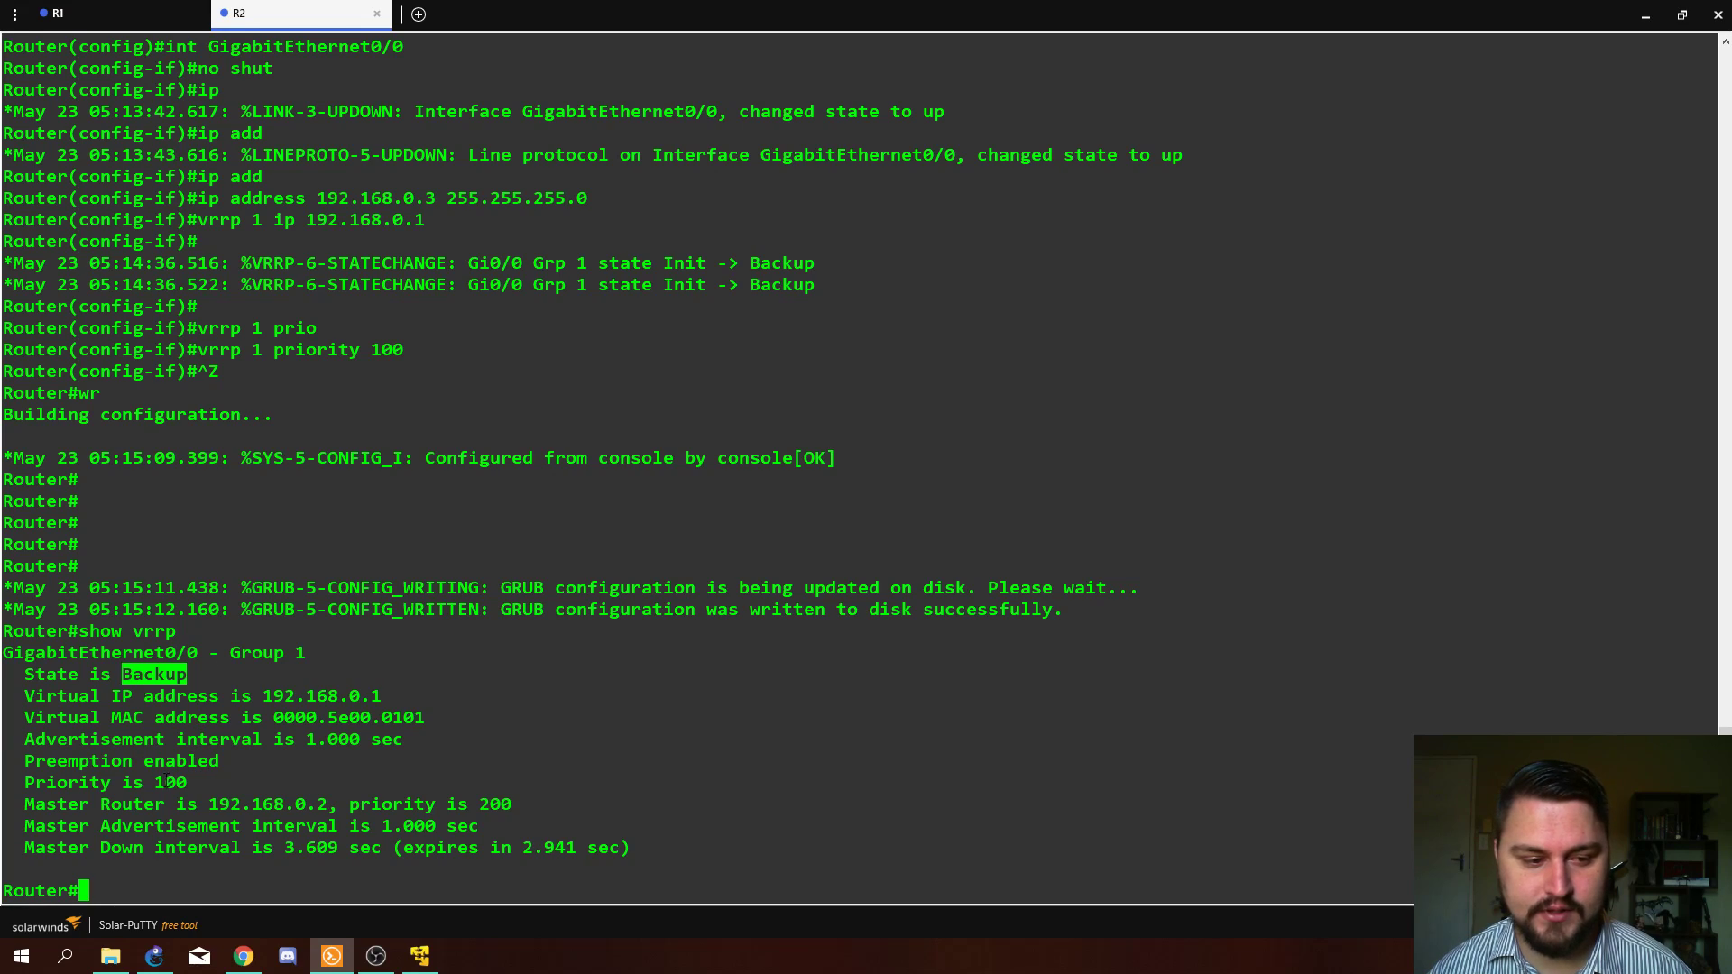
{"action": "left_click_drag", "start_coordinate": [187, 782], "coordinate": [36, 782]}
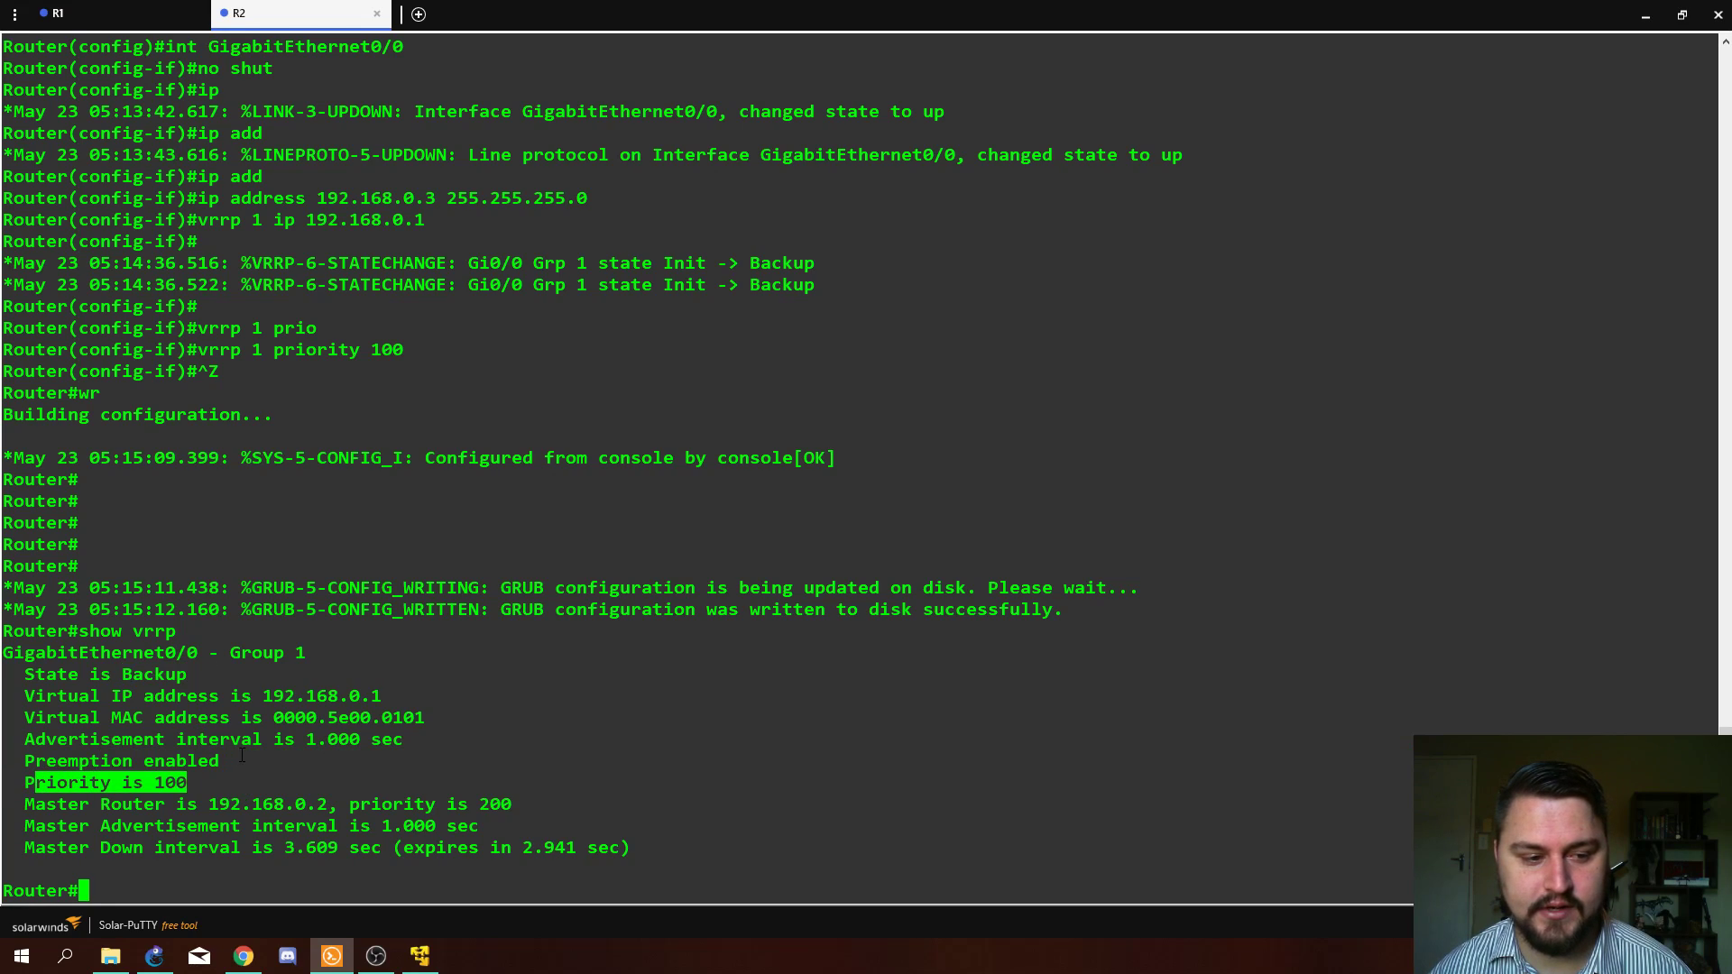
{"action": "left_click", "coordinate": [428, 712]}
{"action": "double_click", "coordinate": [392, 717]}
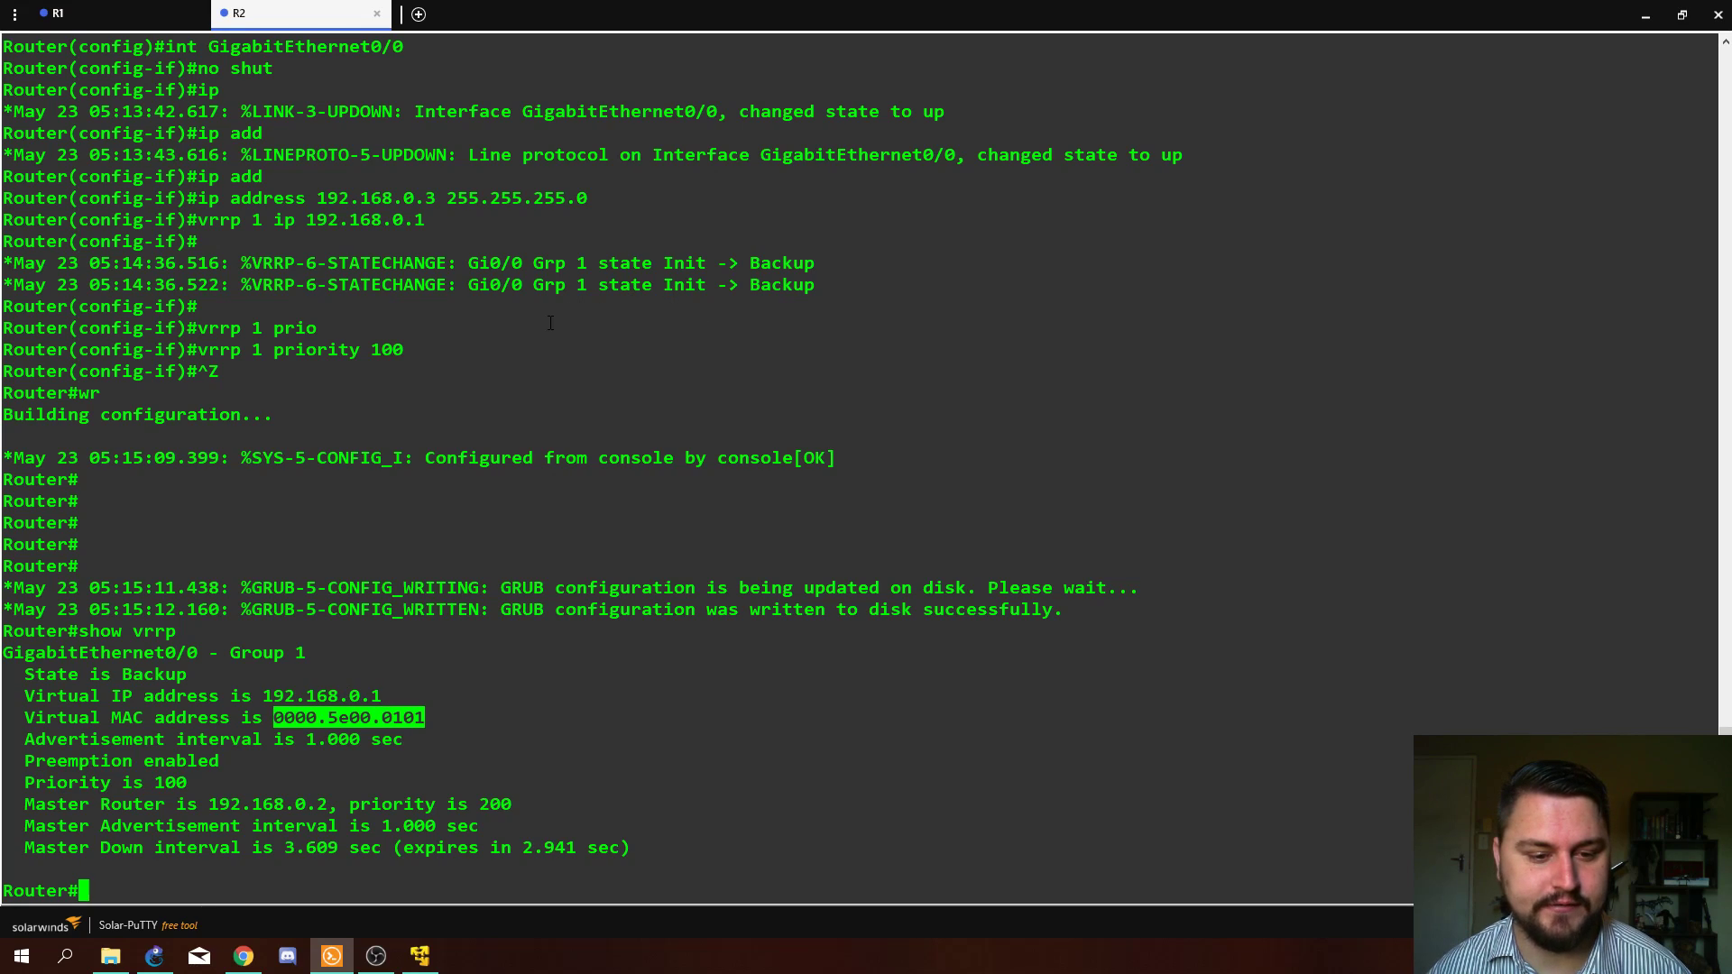
Step: Open the PC node's TightVNC console, showing a Firefox Private Browsing window
{"action": "left_click", "coordinate": [1647, 18]}
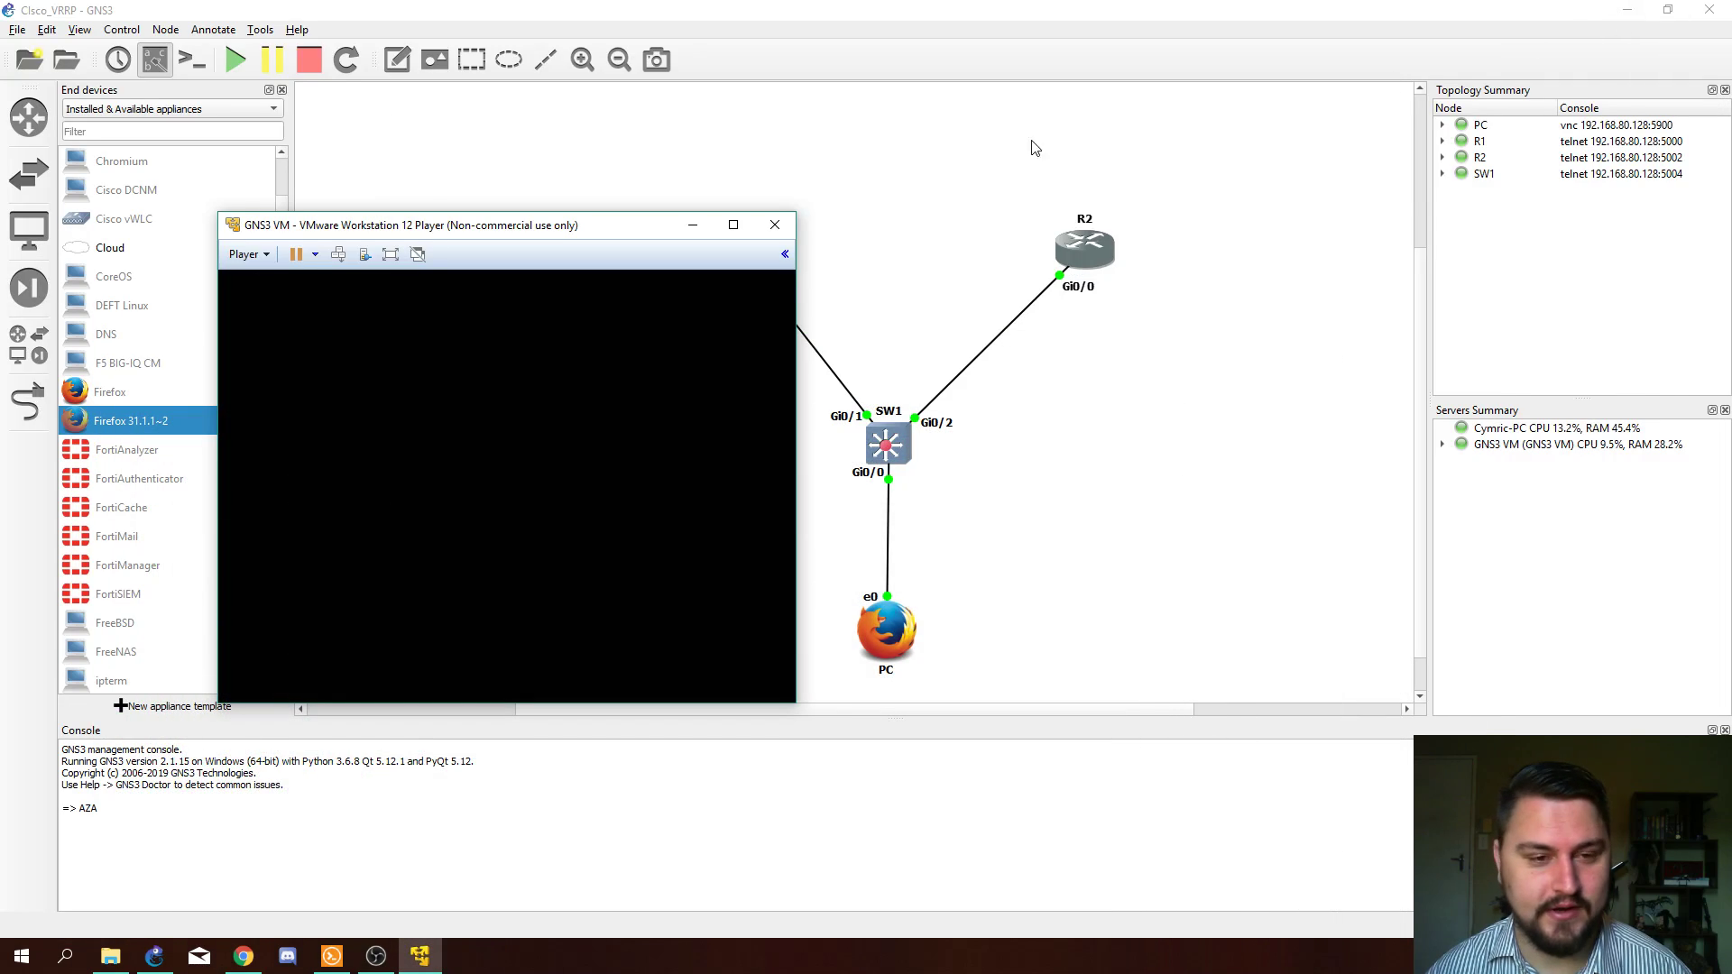
{"action": "left_click", "coordinate": [801, 283]}
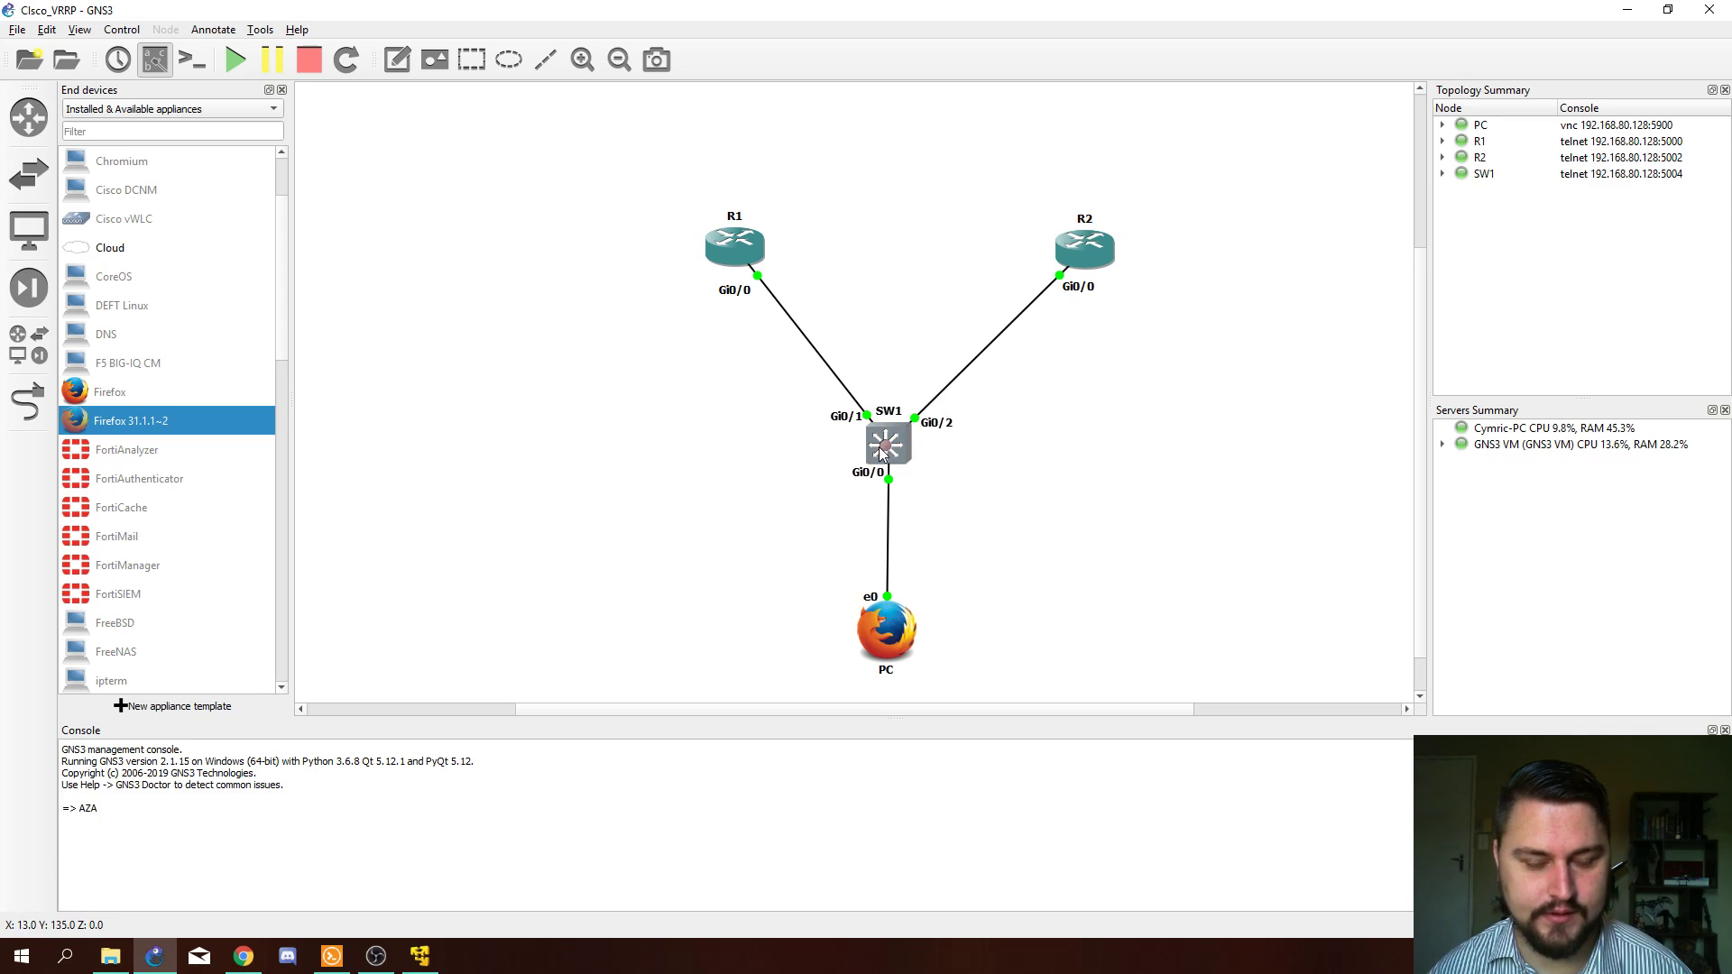
{"action": "right_click", "coordinate": [906, 636]}
{"action": "left_click", "coordinate": [943, 766]}
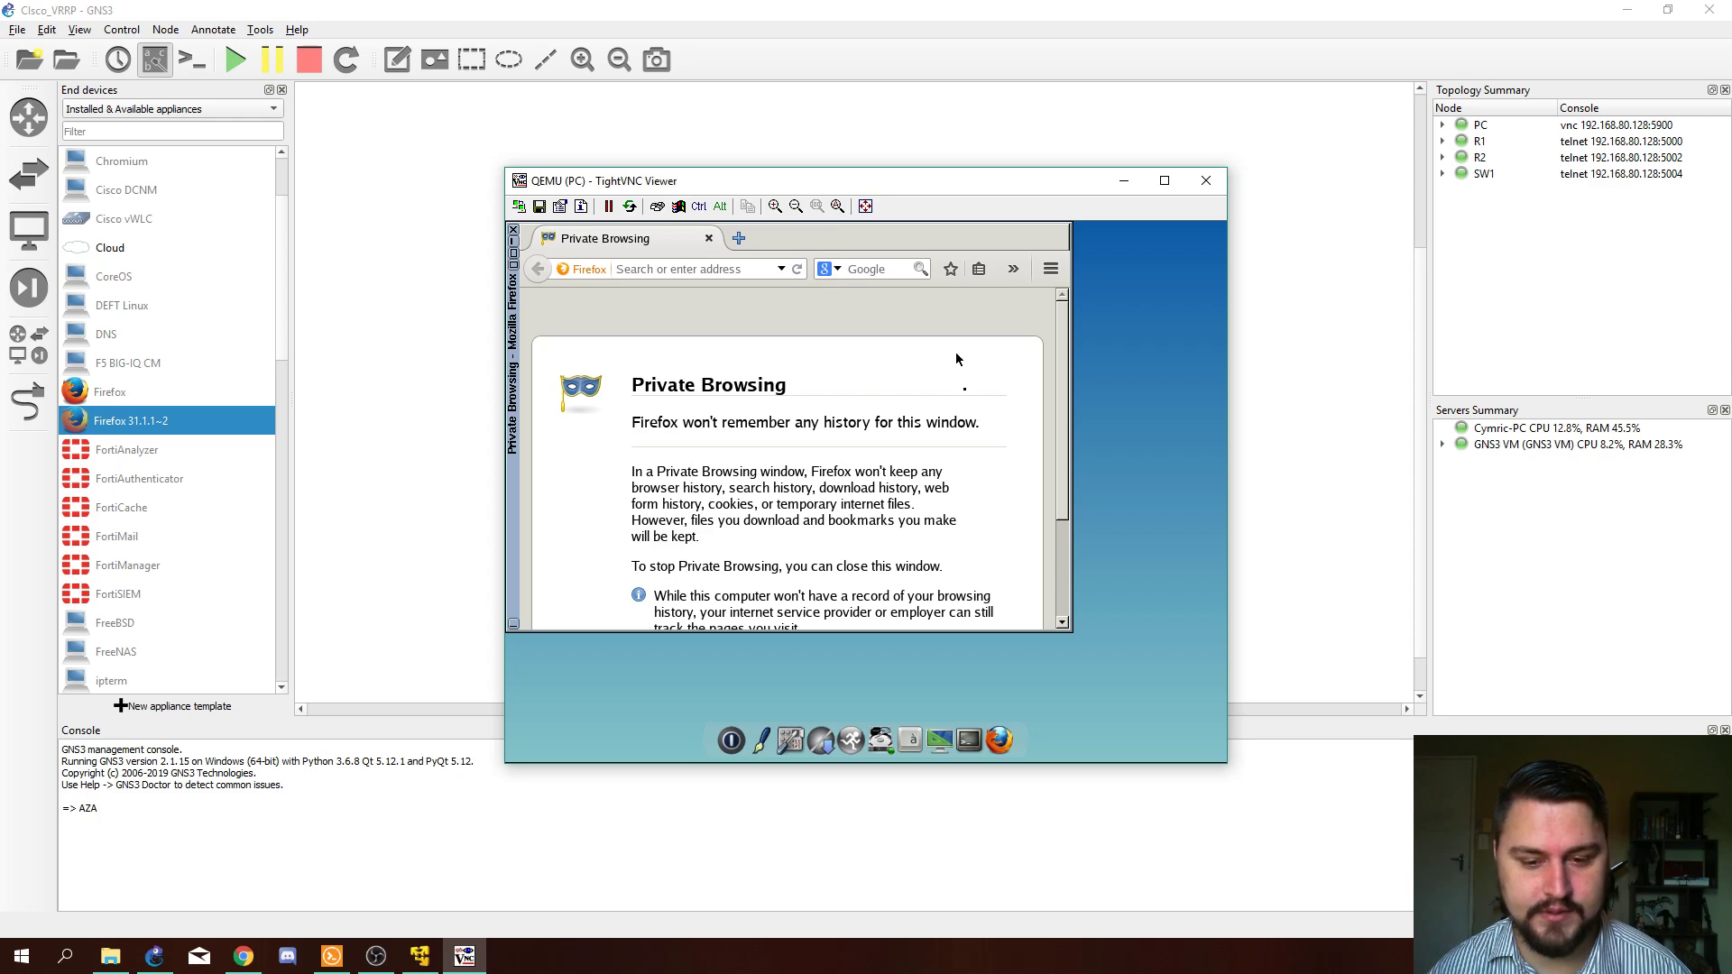
Step: Set the PC's IP address to 192.168.0.50 in its network settings
{"action": "left_click", "coordinate": [981, 742]}
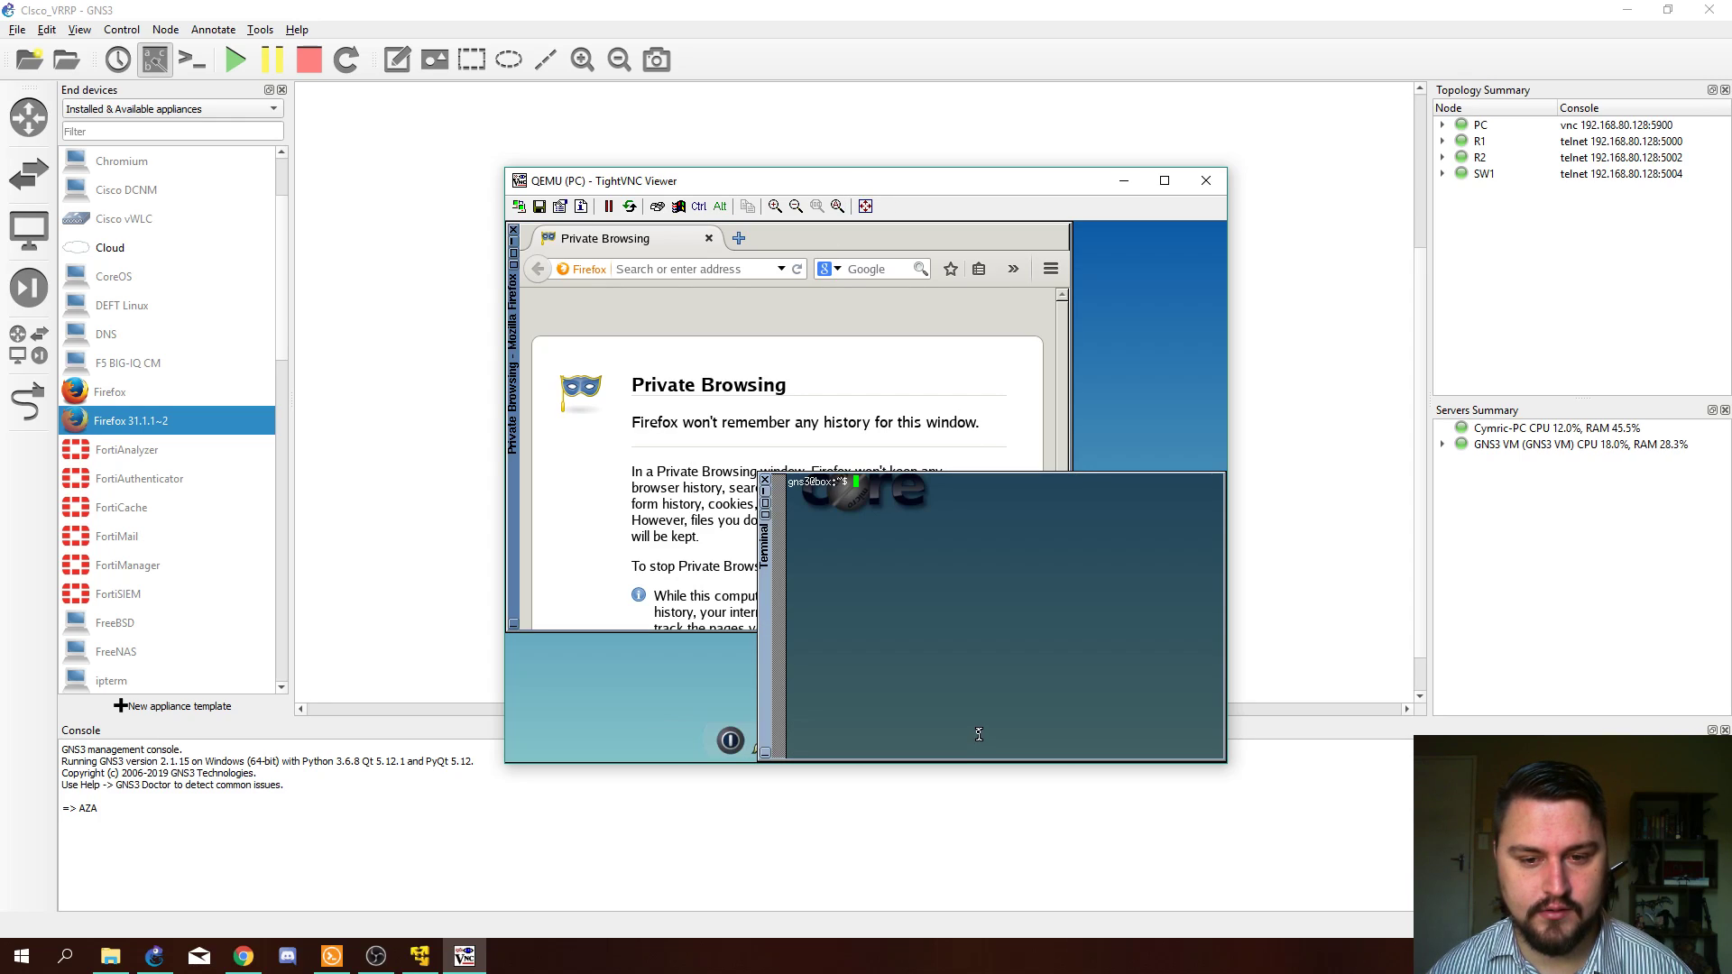
{"action": "left_click", "coordinate": [770, 491]}
{"action": "left_click", "coordinate": [902, 751]}
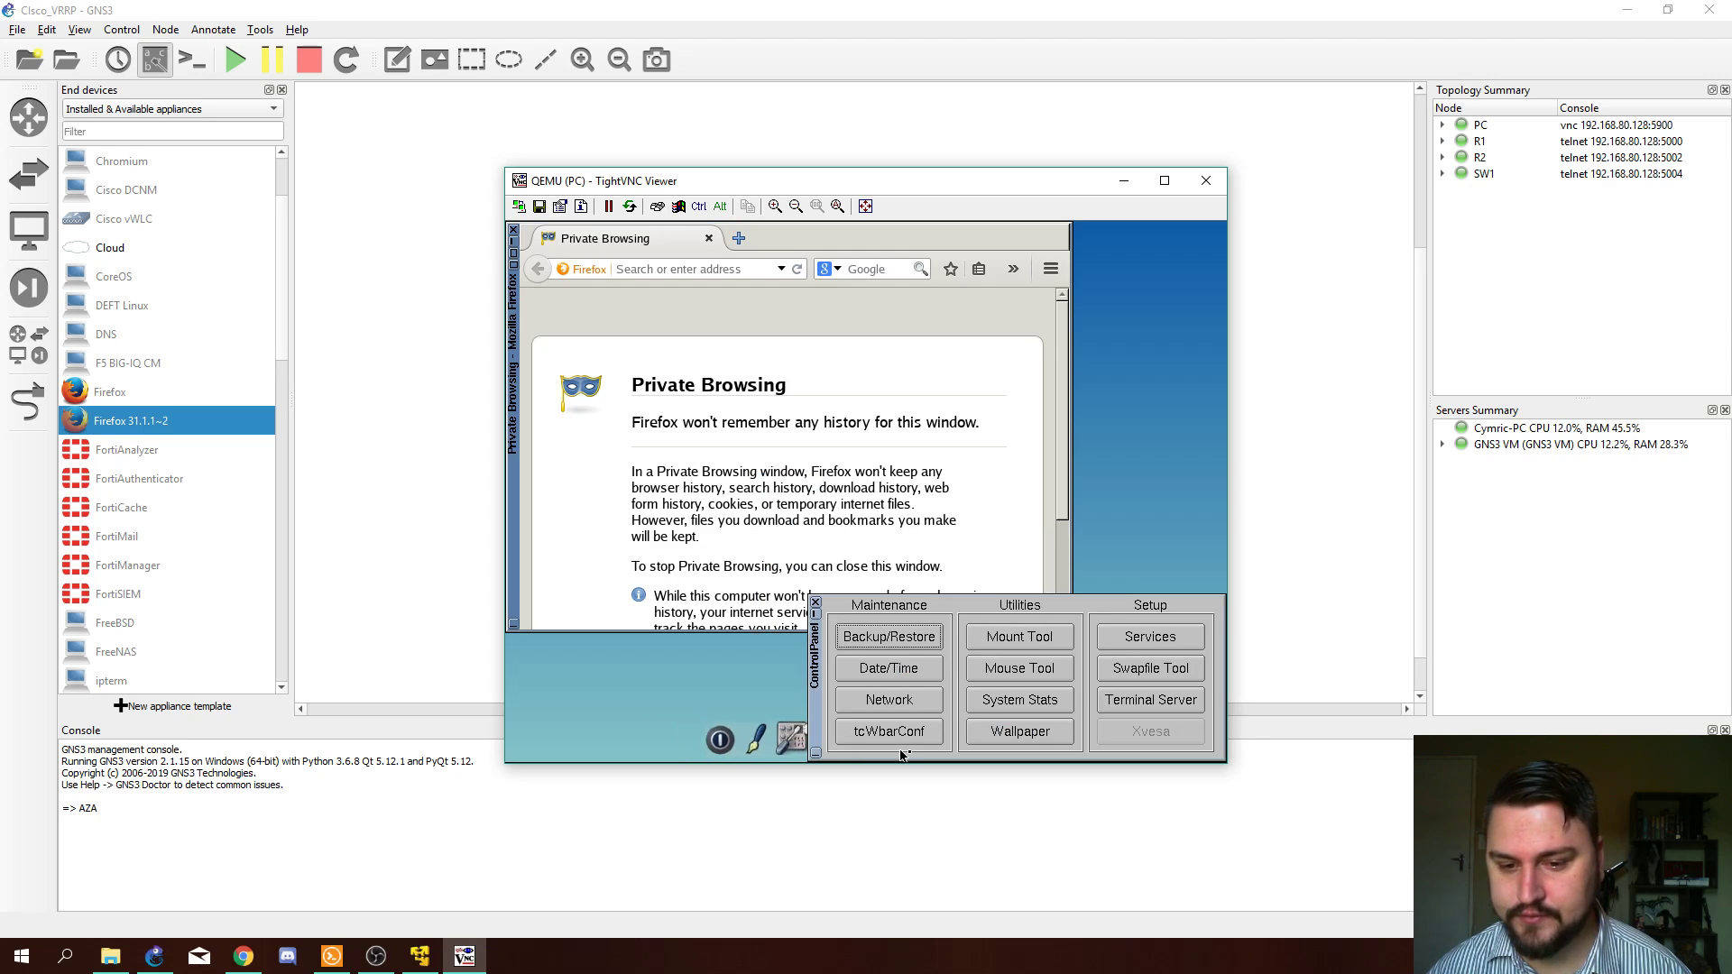
{"action": "left_click", "coordinate": [882, 703]}
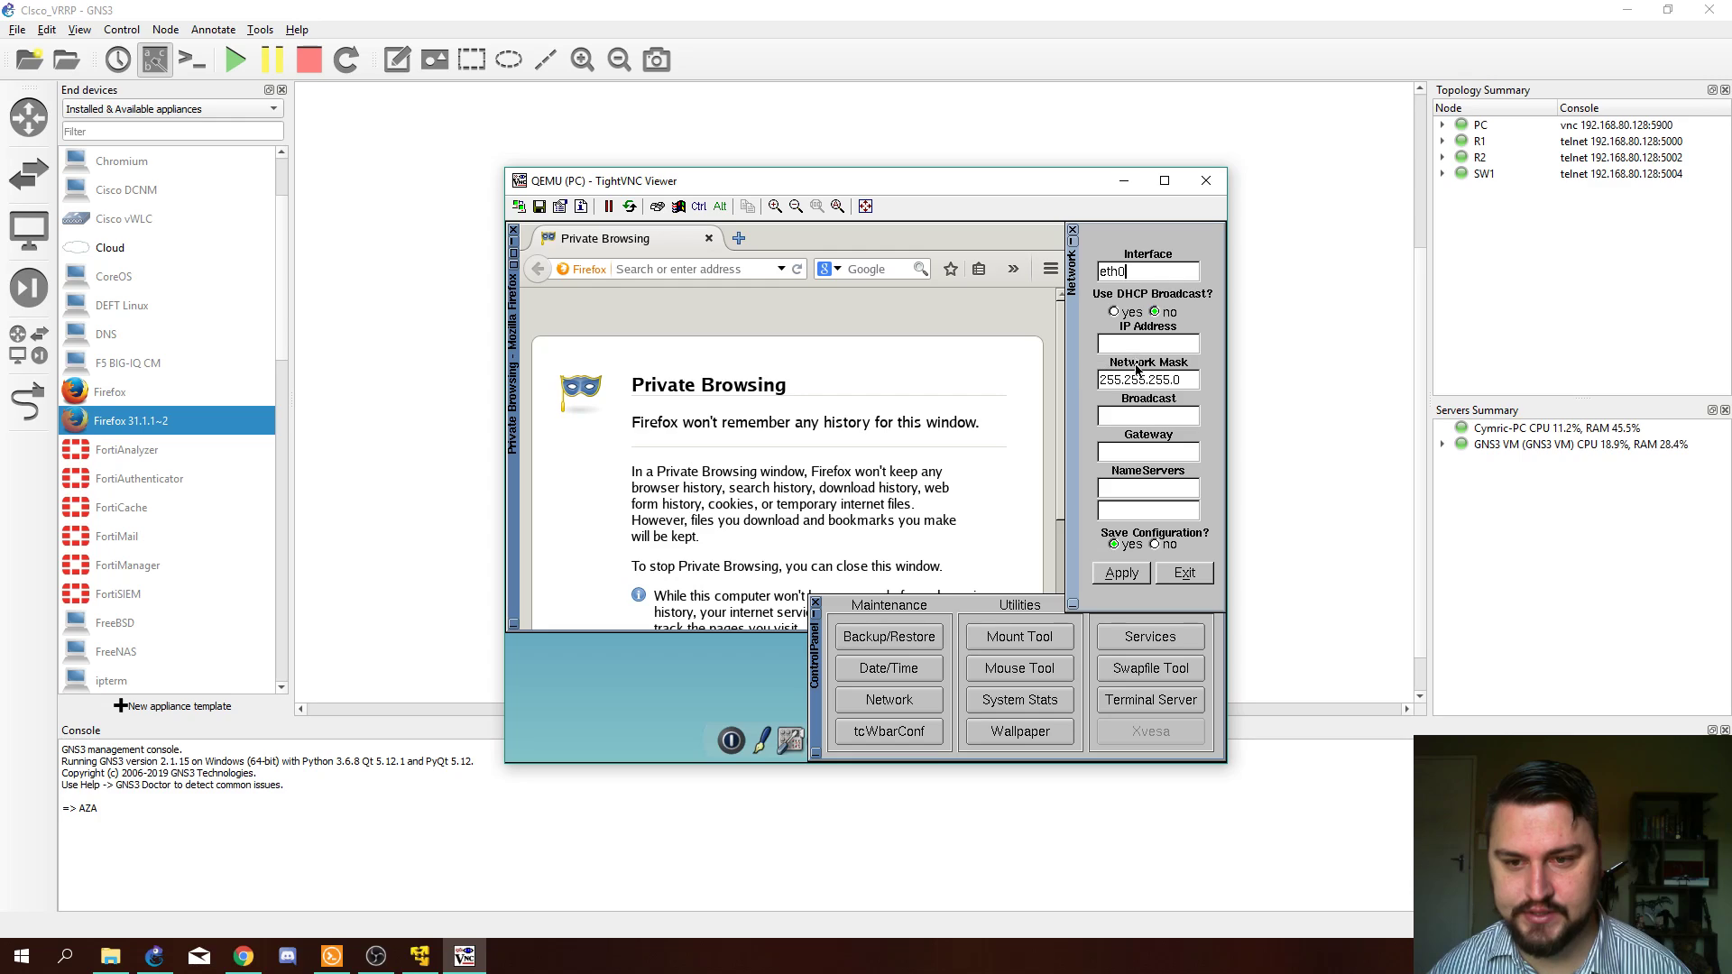
{"action": "left_click", "coordinate": [1125, 343]}
{"action": "type", "text": "192"}
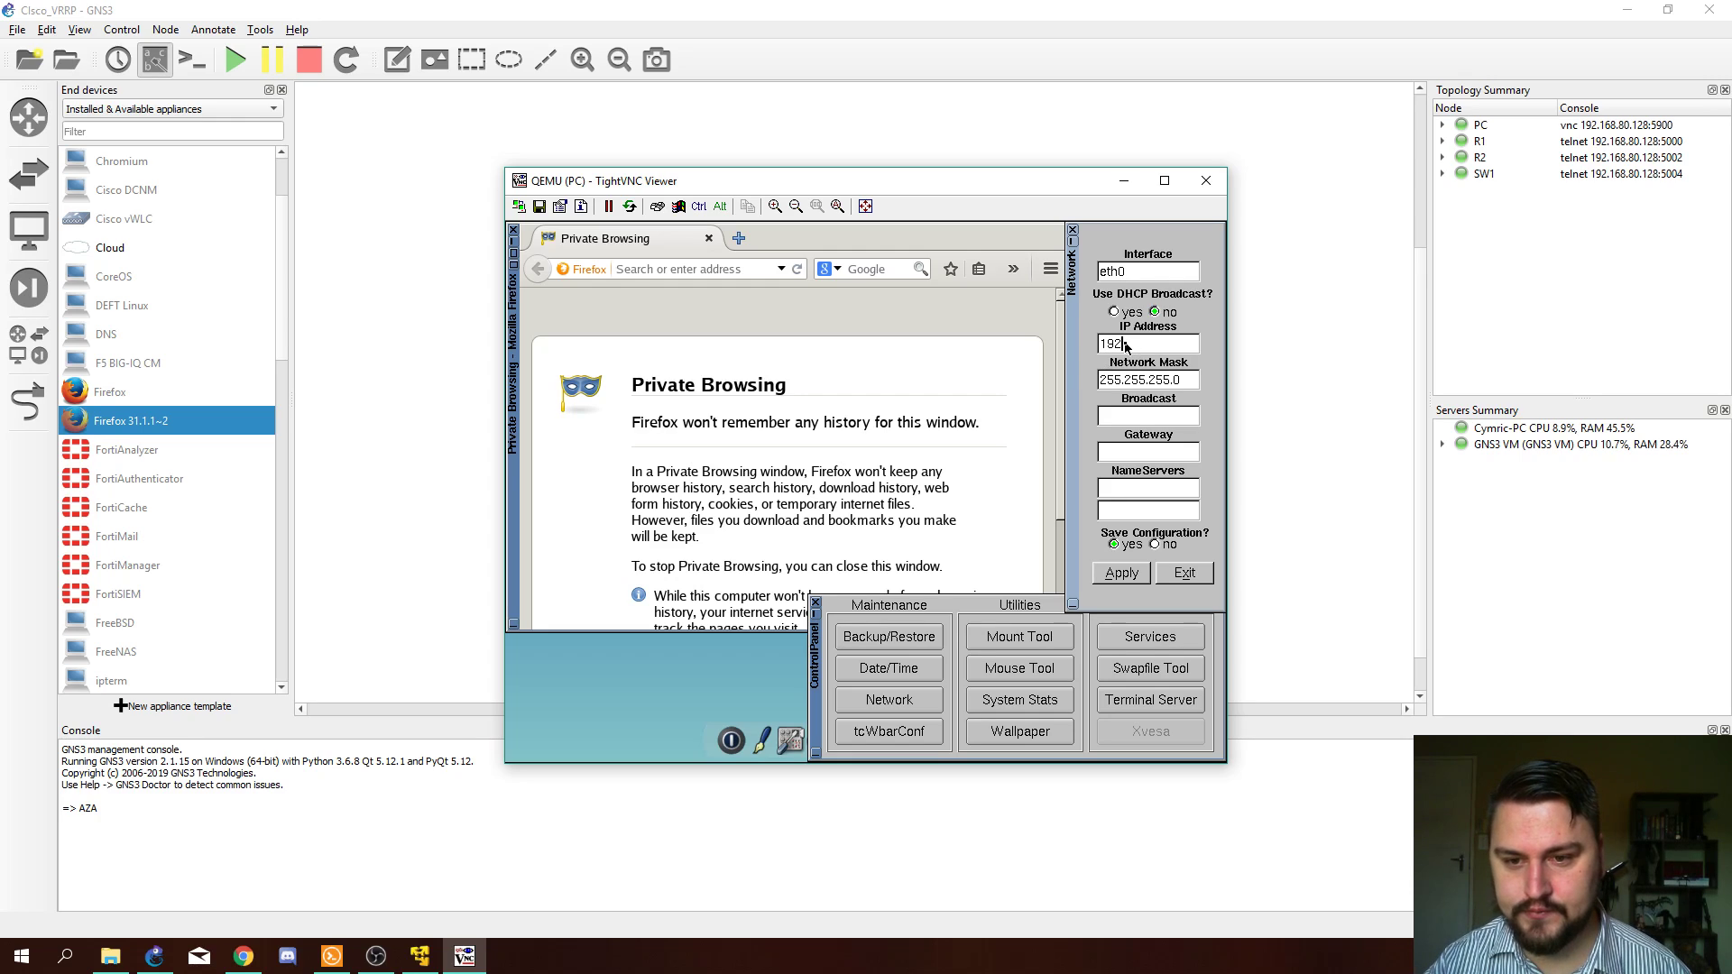
{"action": "type", "text": ".168."}
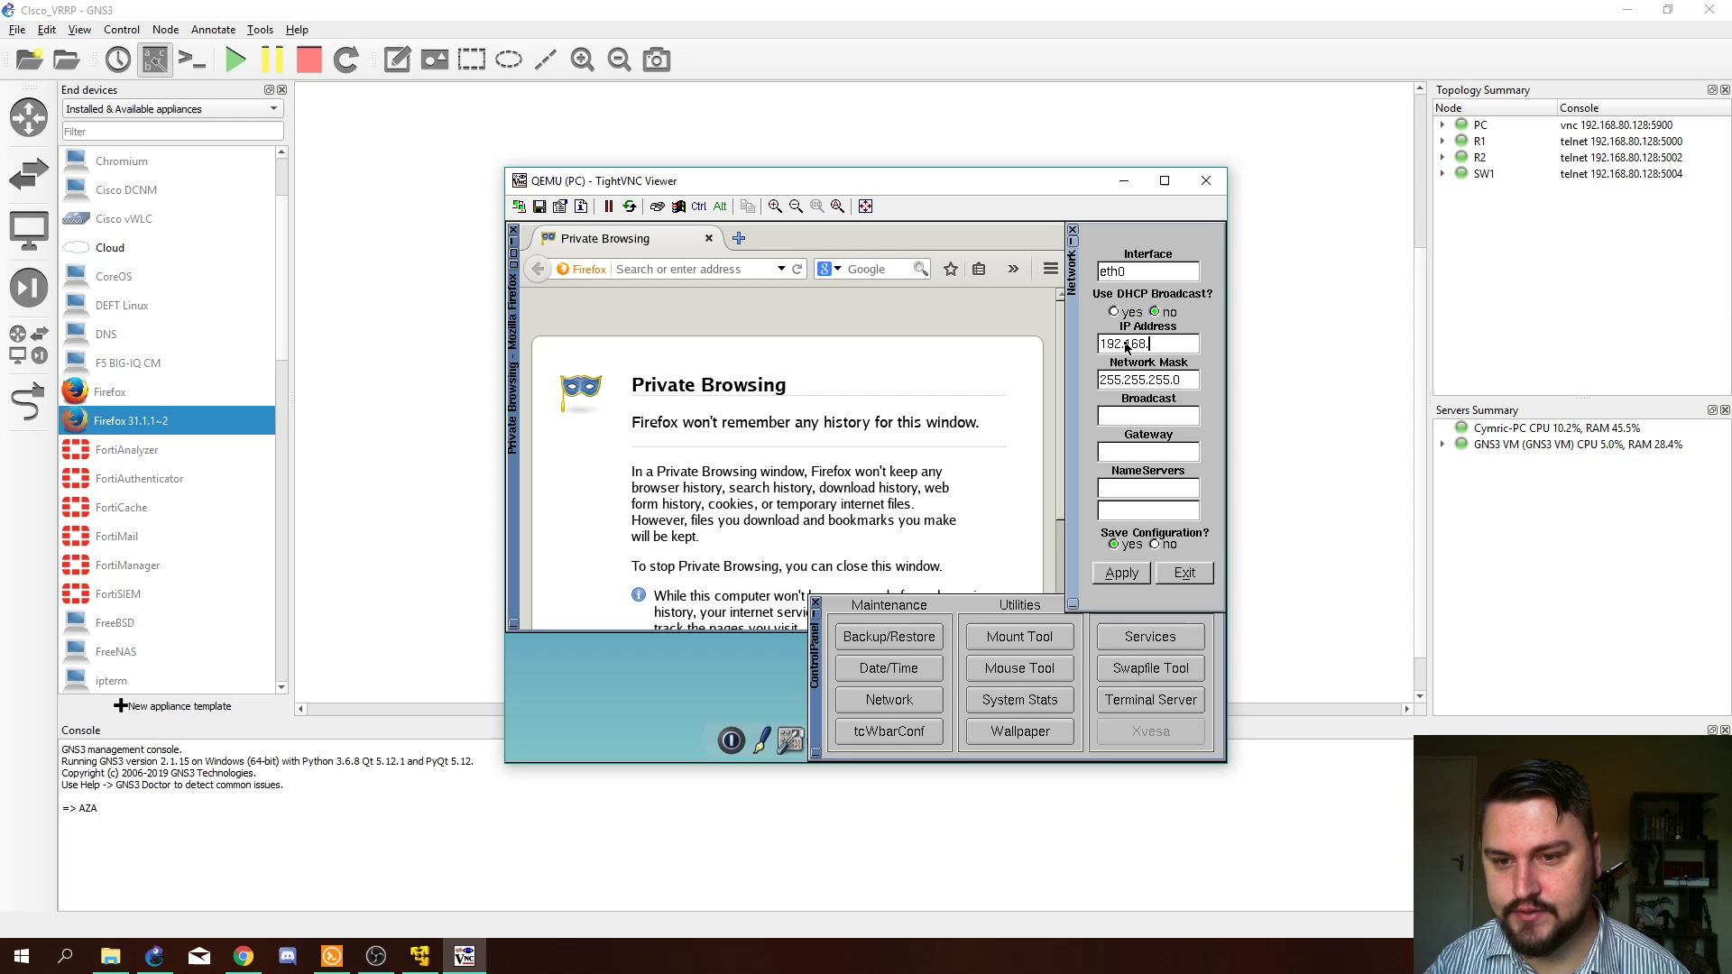
{"action": "type", "text": "0.50"}
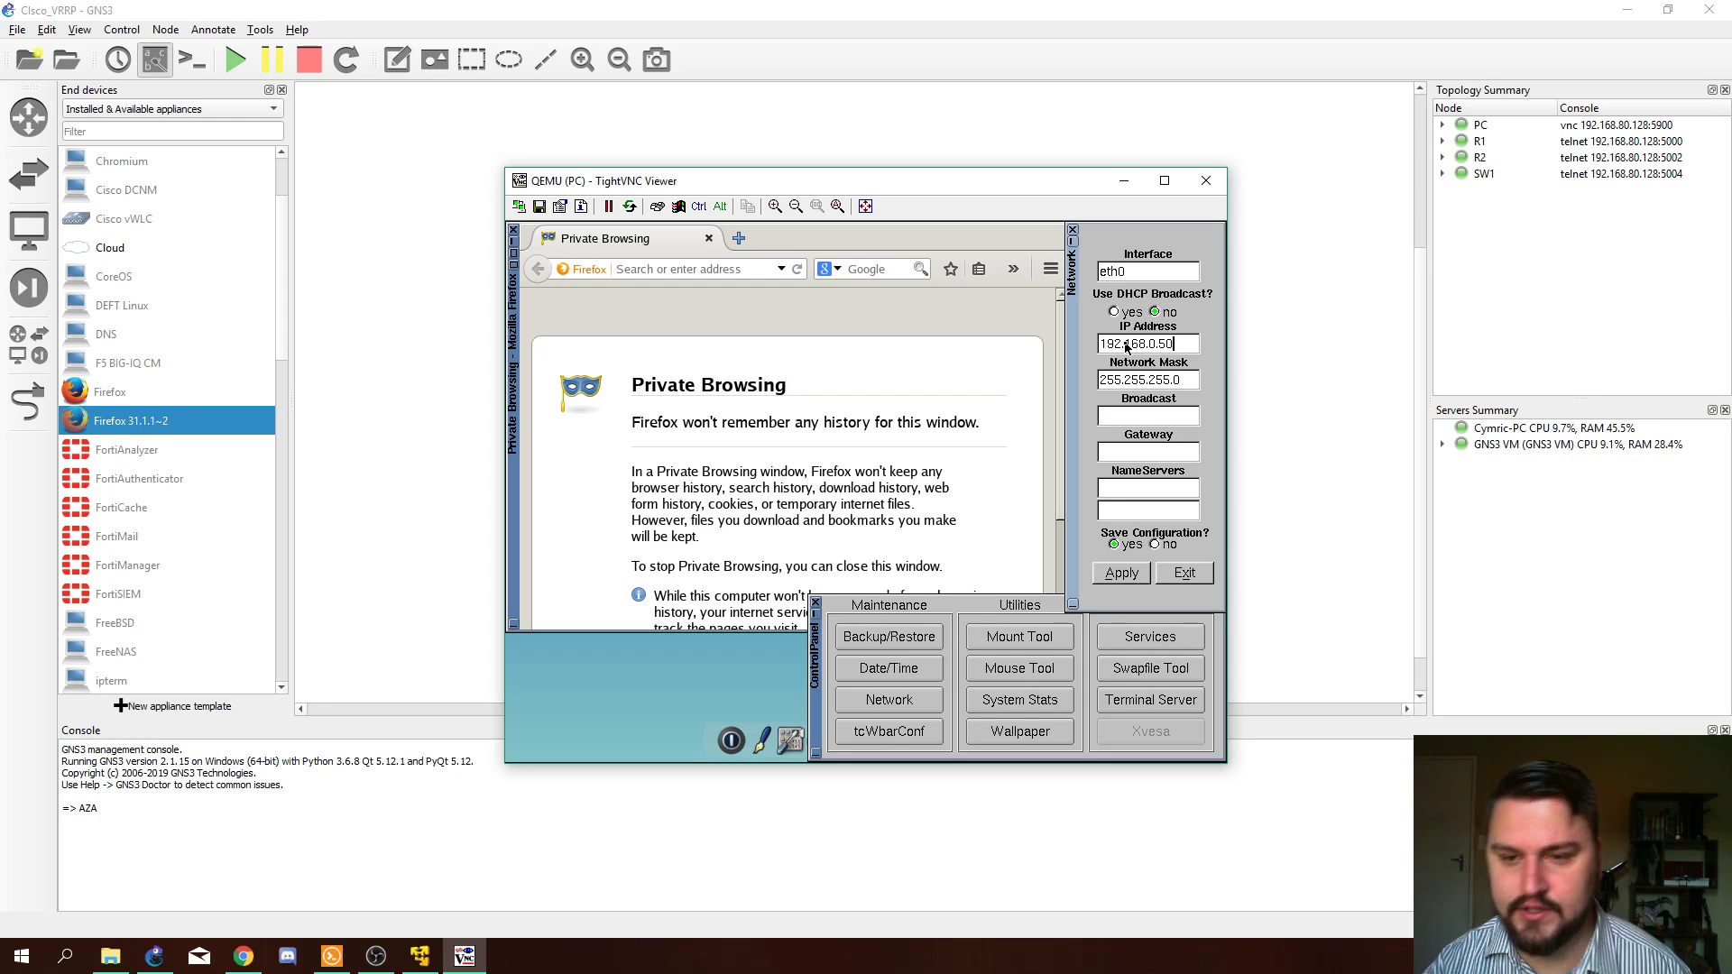
Step: Change the PC's gateway from 192.168.0.254 to 192.168.0.1 and apply it
{"action": "left_click", "coordinate": [1133, 451]}
{"action": "left_click", "coordinate": [1193, 451]}
{"action": "key", "text": "BackSpace"}
{"action": "key", "text": "BackSpace"}
{"action": "key", "text": "BackSpace"}
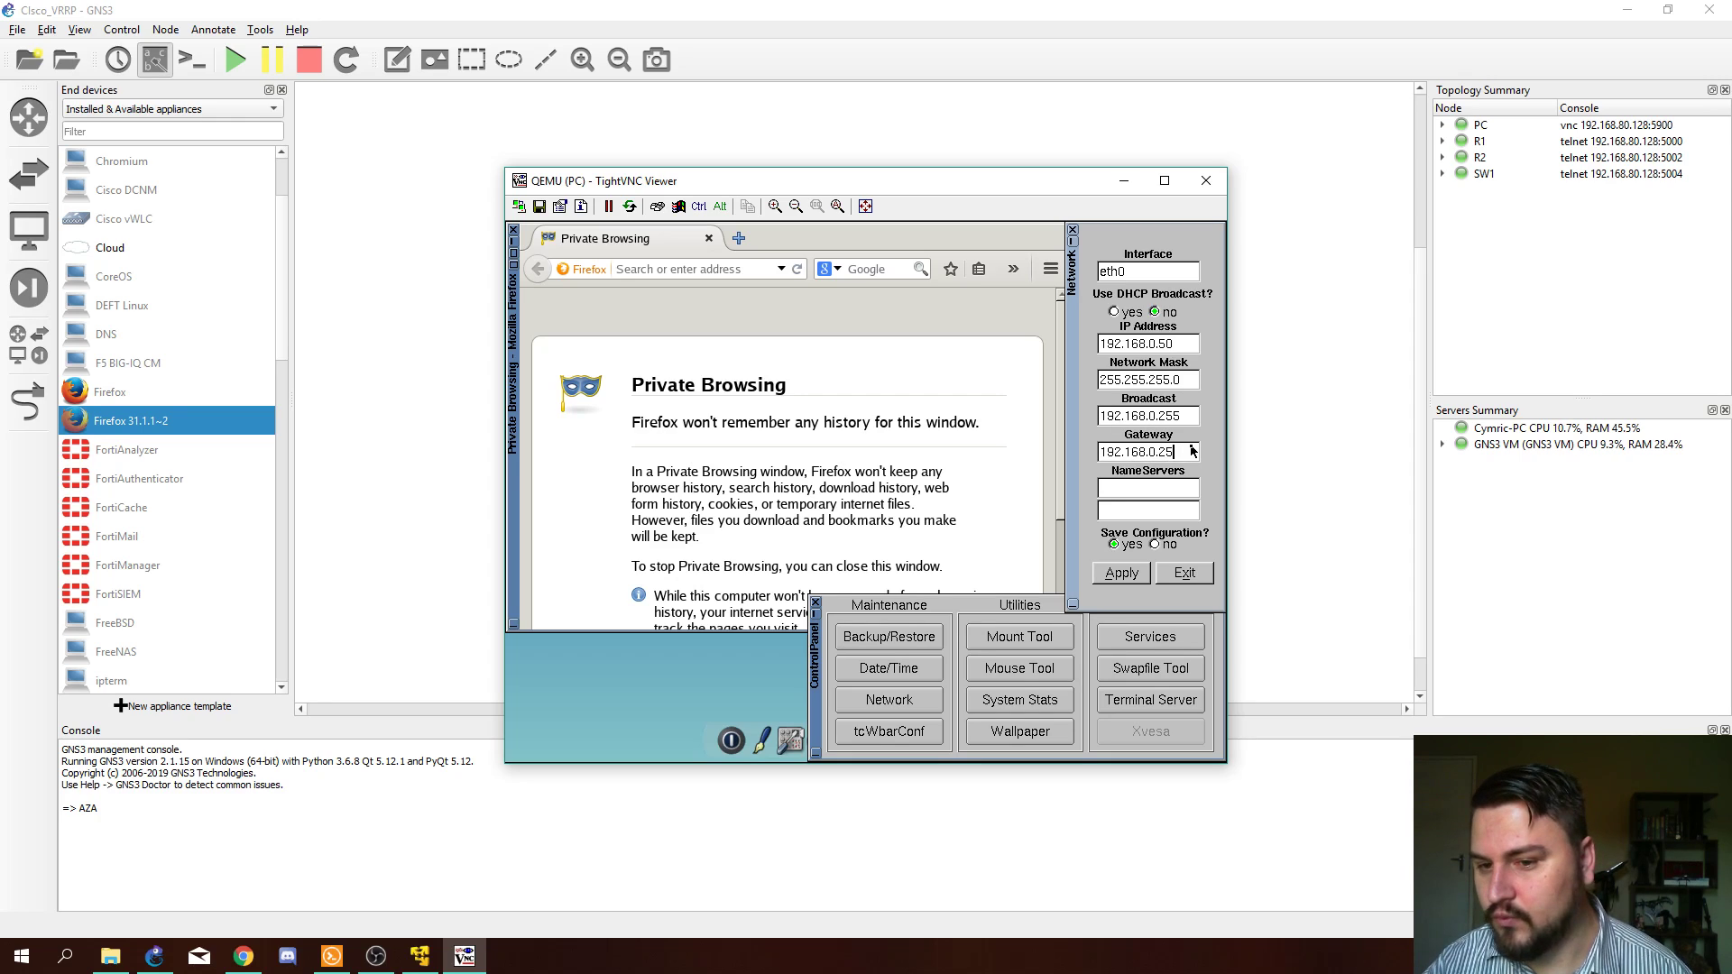
{"action": "type", "text": "1"}
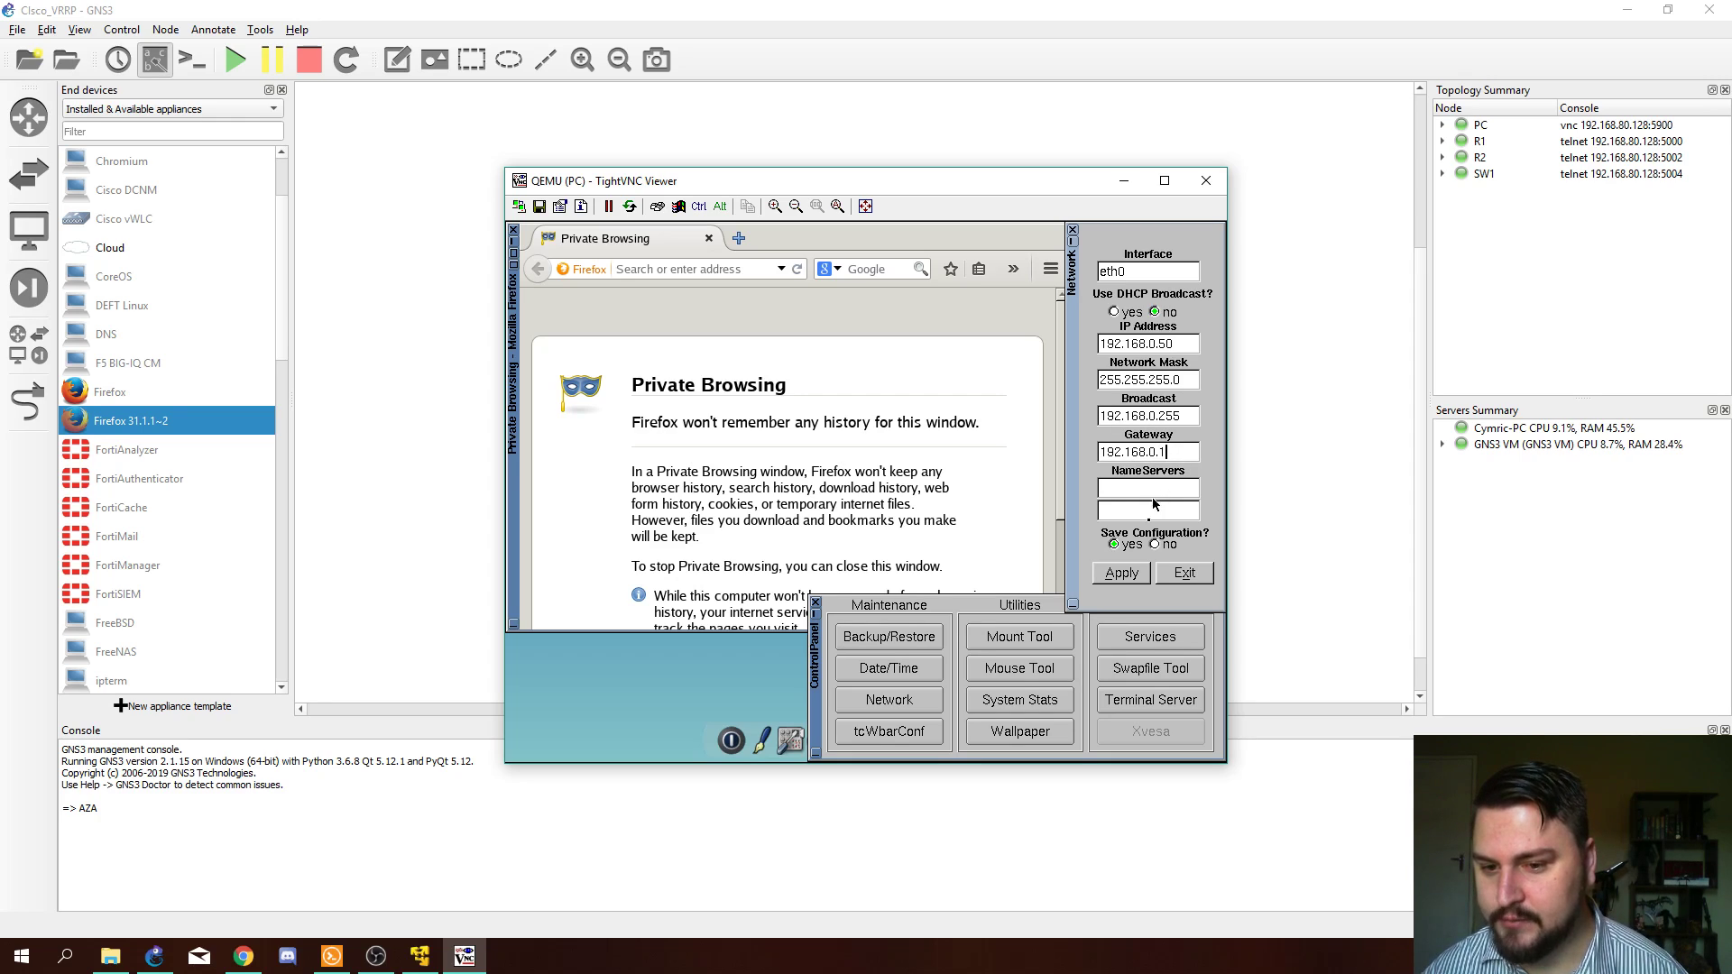
{"action": "left_click", "coordinate": [1135, 581]}
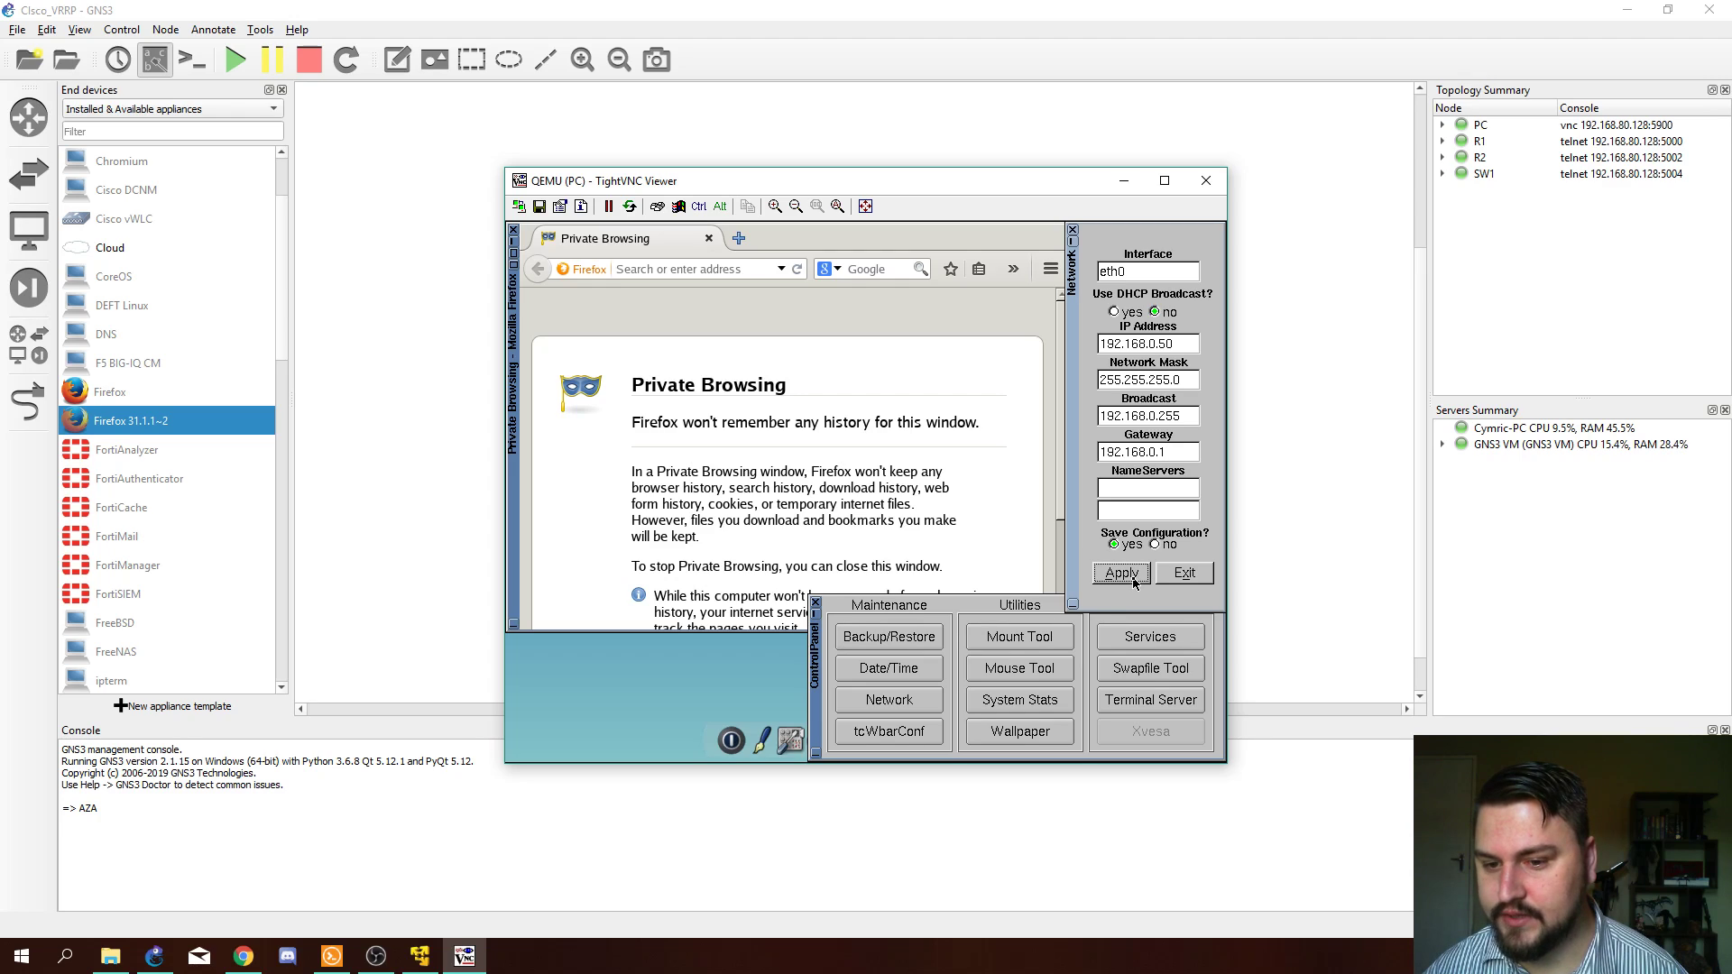
{"action": "left_click", "coordinate": [1185, 573]}
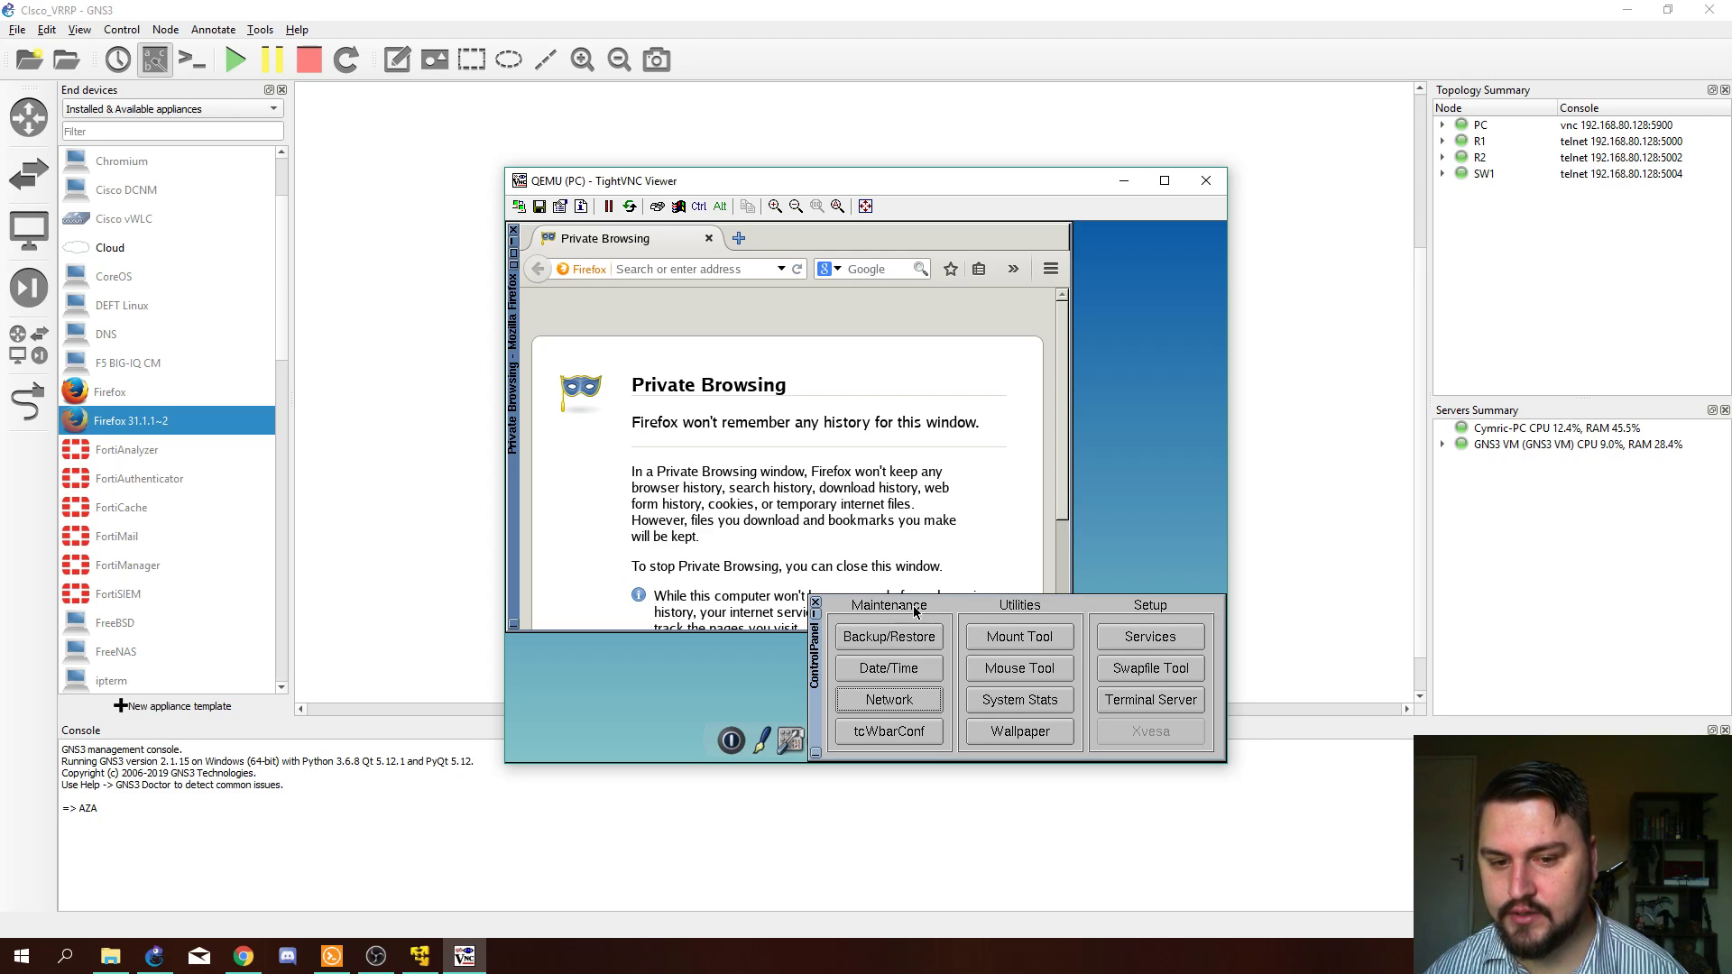
{"action": "left_click", "coordinate": [815, 602]}
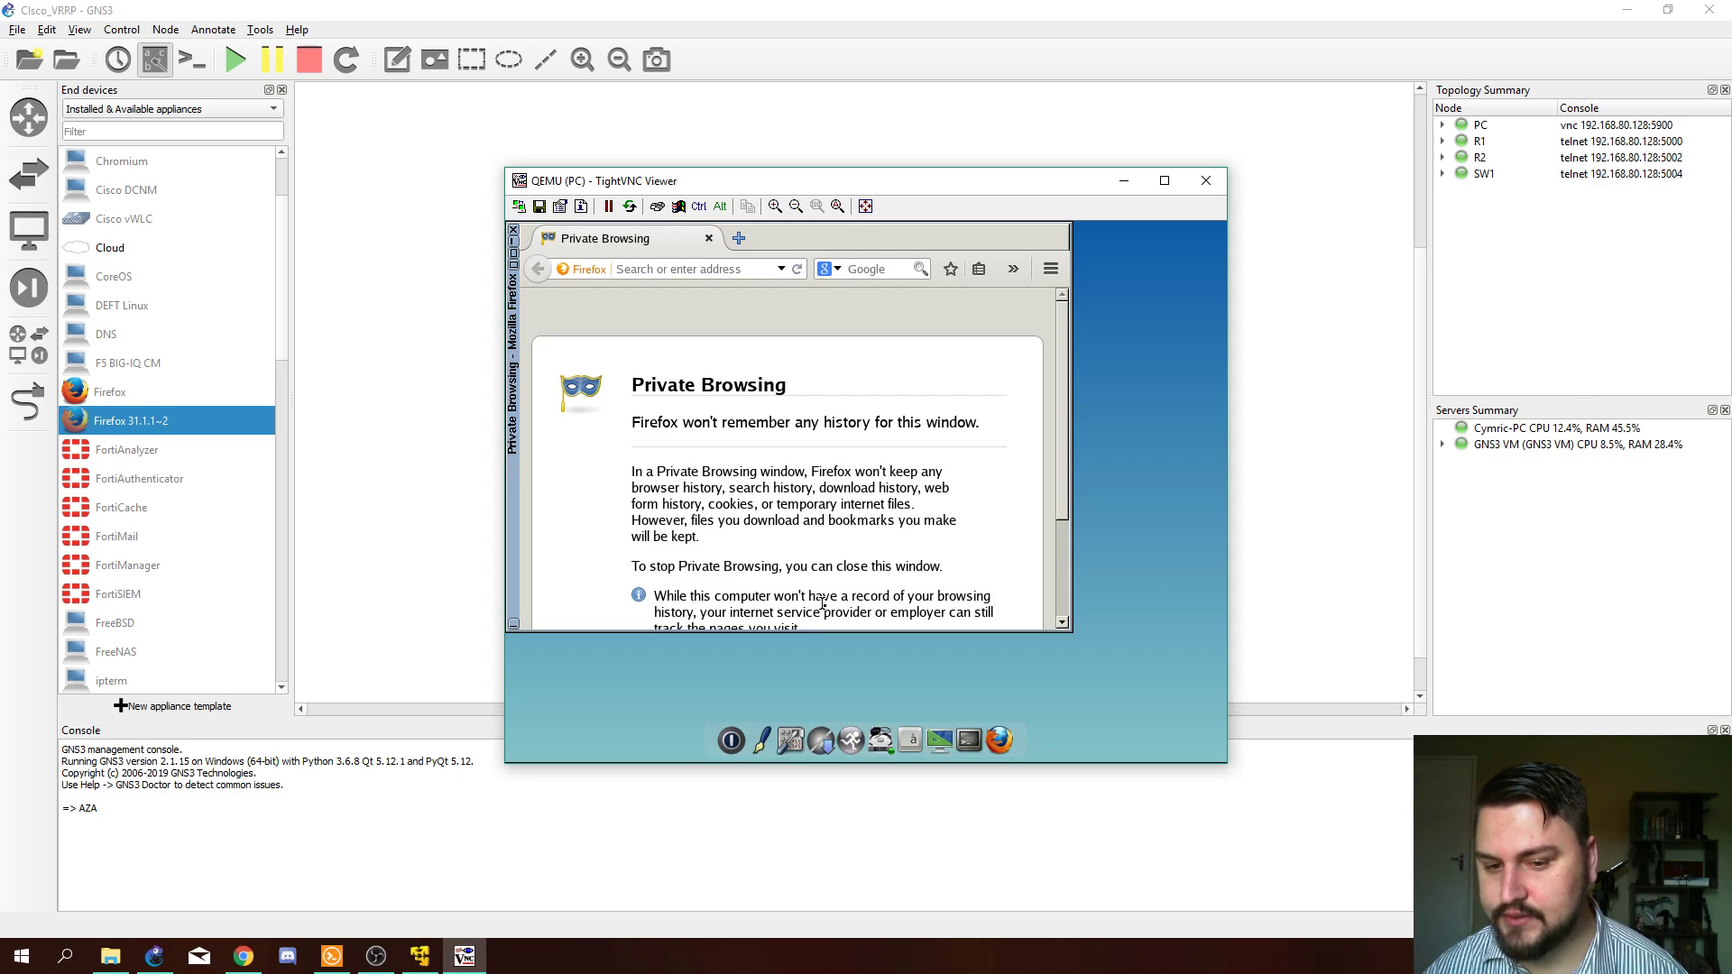
Step: Ping 192.168.0.1 from the PC terminal and move the viewer aside to show the topology
{"action": "left_click", "coordinate": [971, 718]}
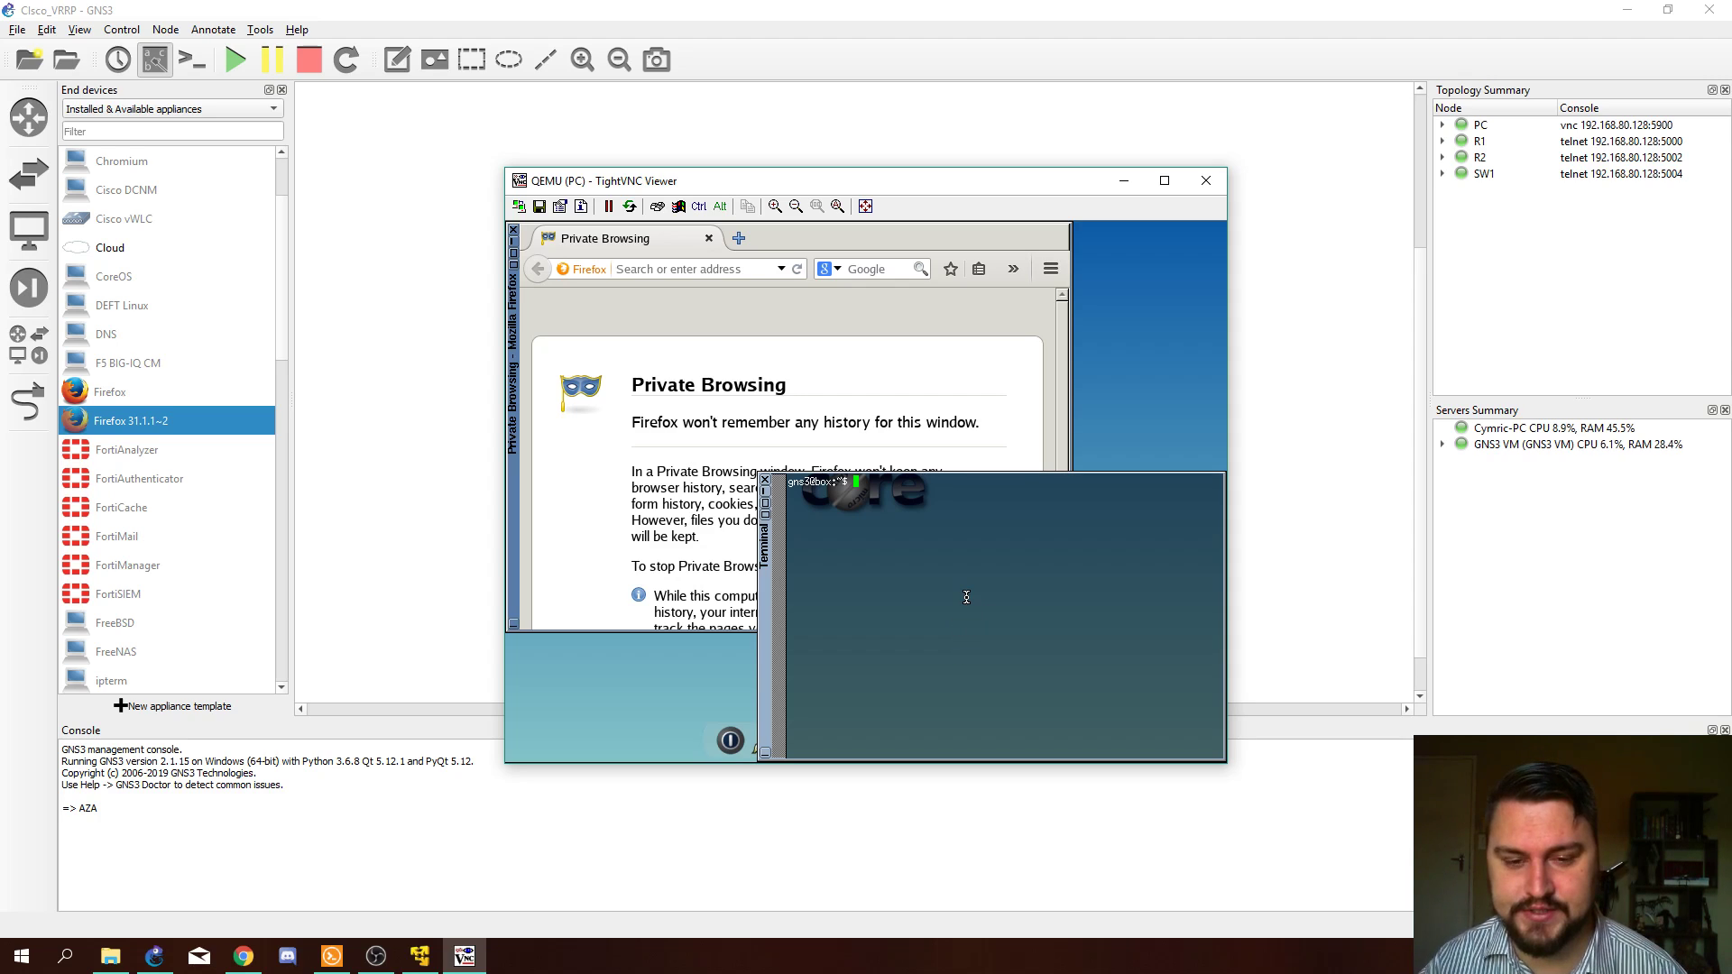
{"action": "key", "text": "Return"}
{"action": "key", "text": "Return"}
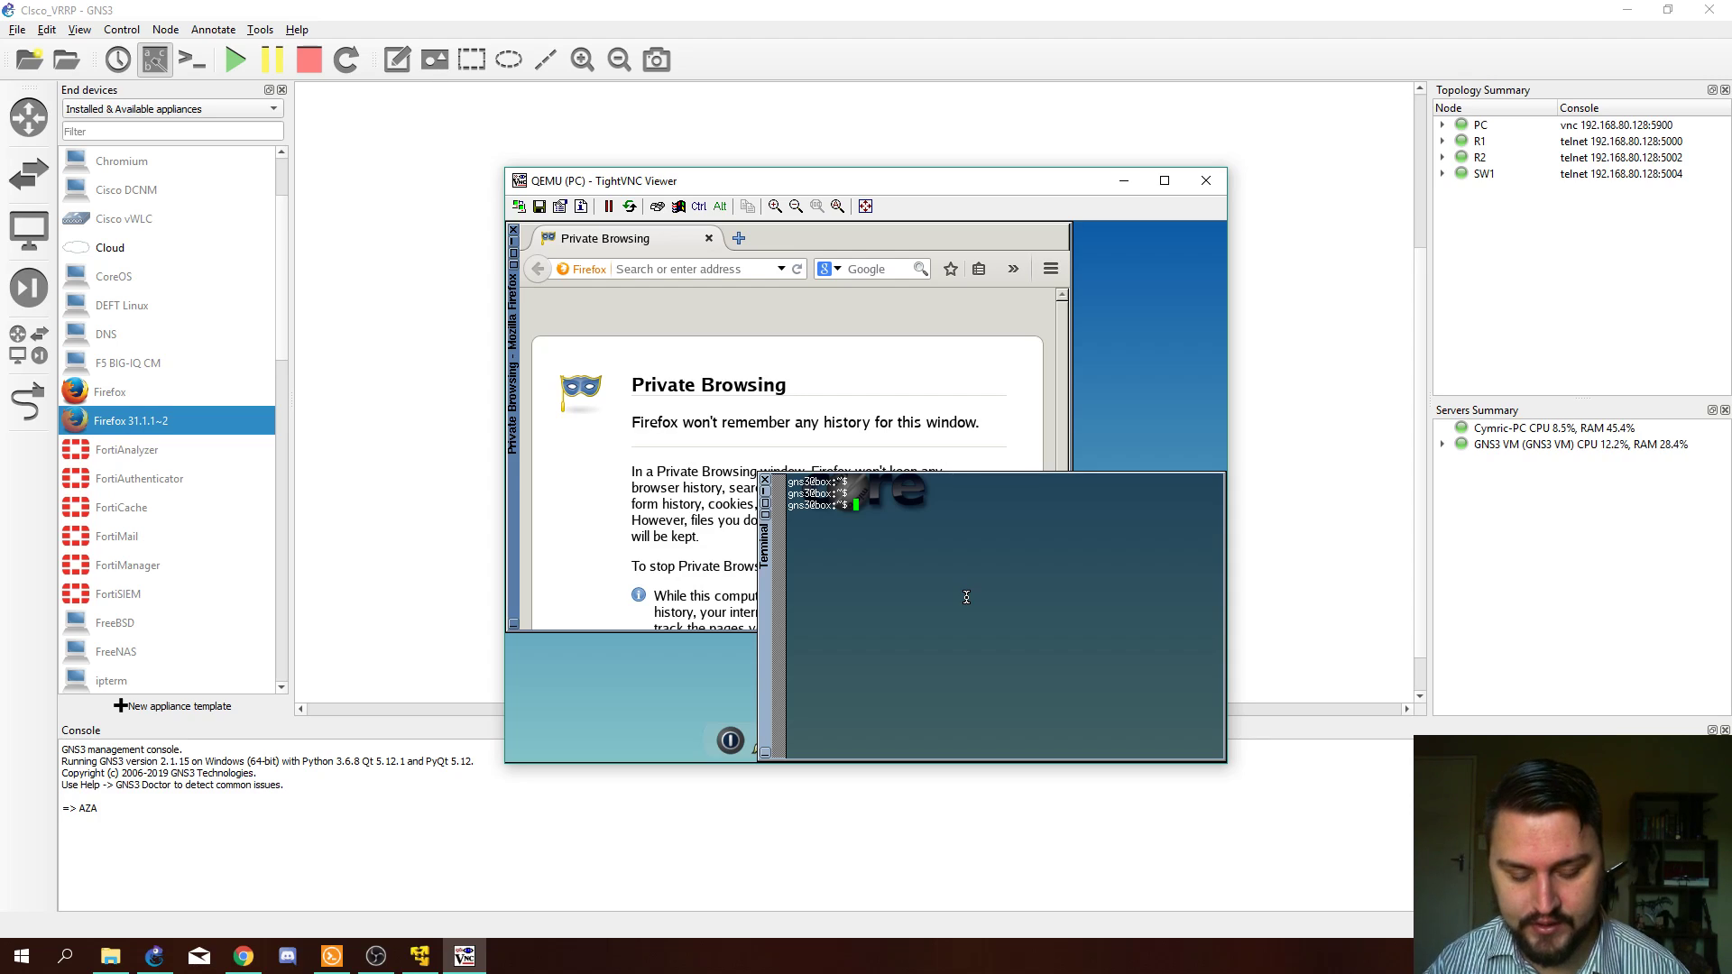
{"action": "type", "text": "ping "}
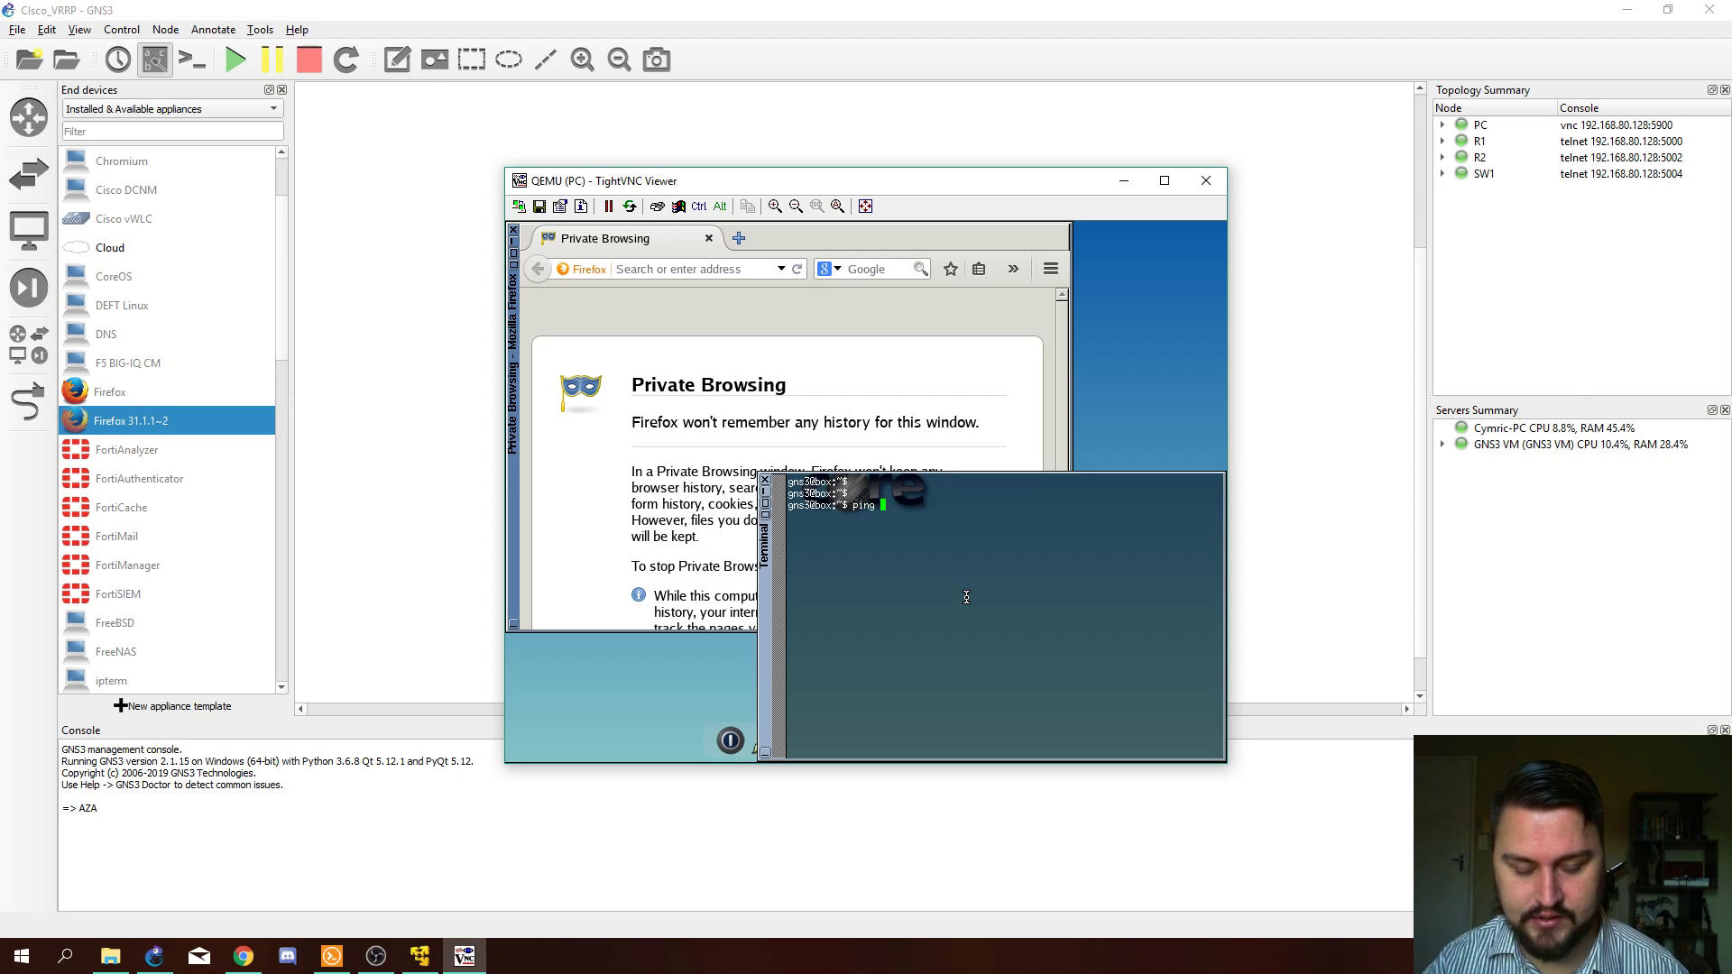
{"action": "type", "text": "192.1"}
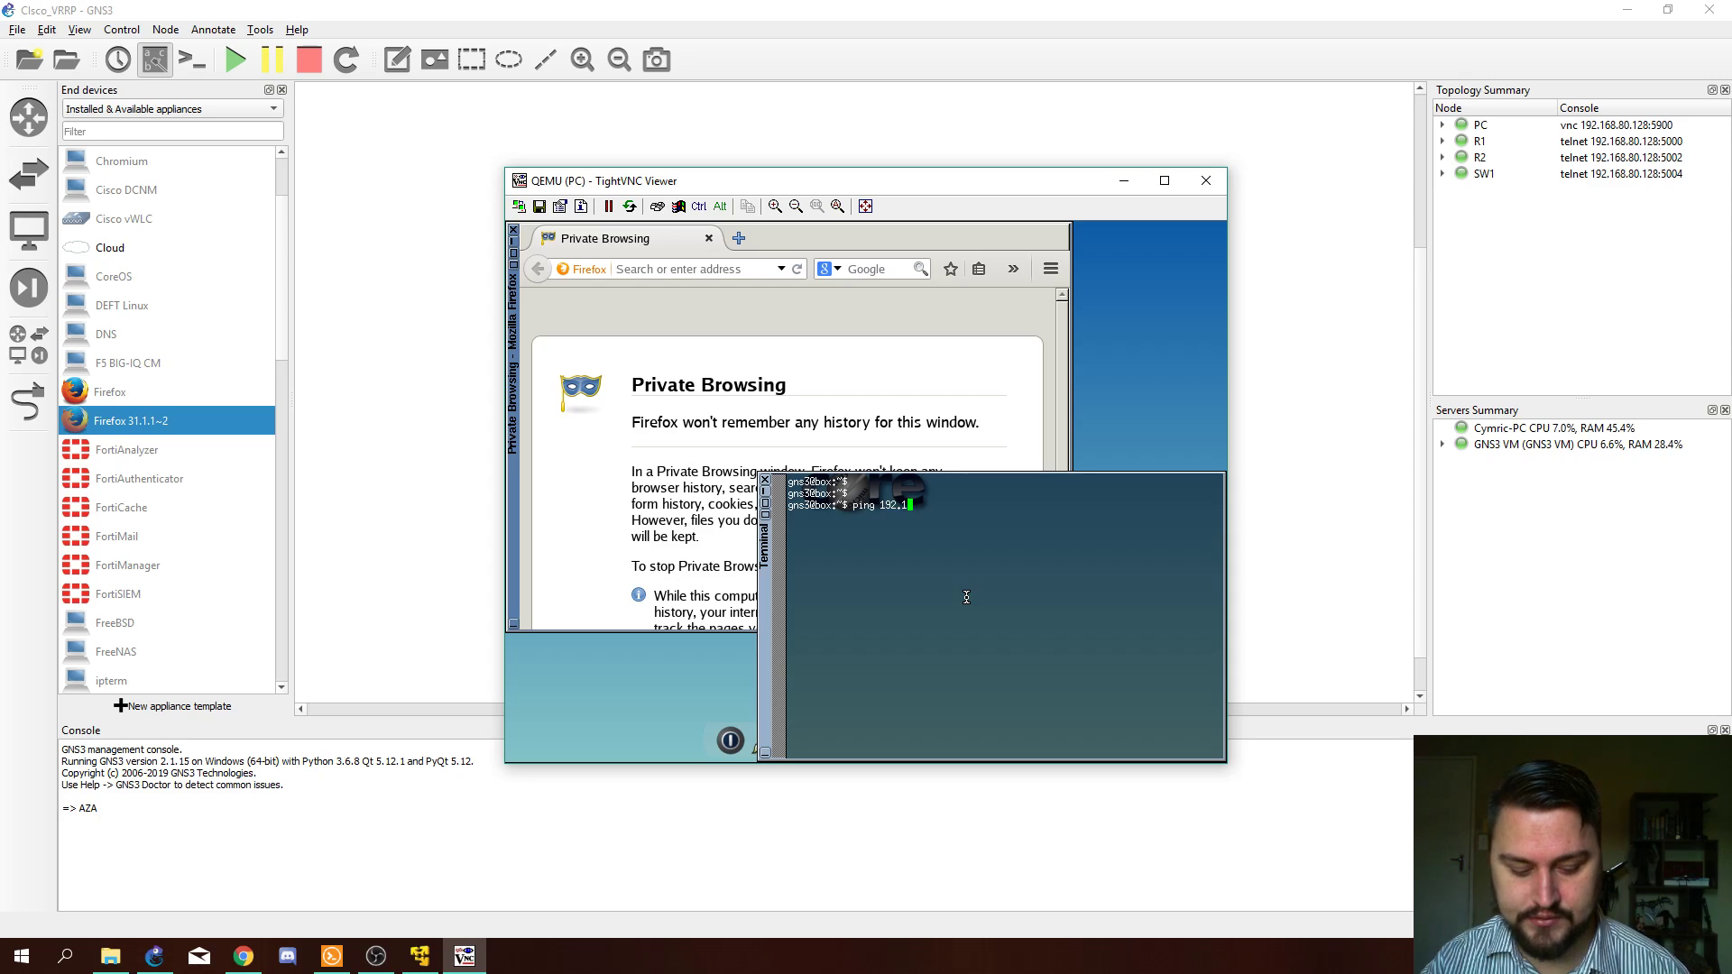
{"action": "type", "text": "68.0.1"}
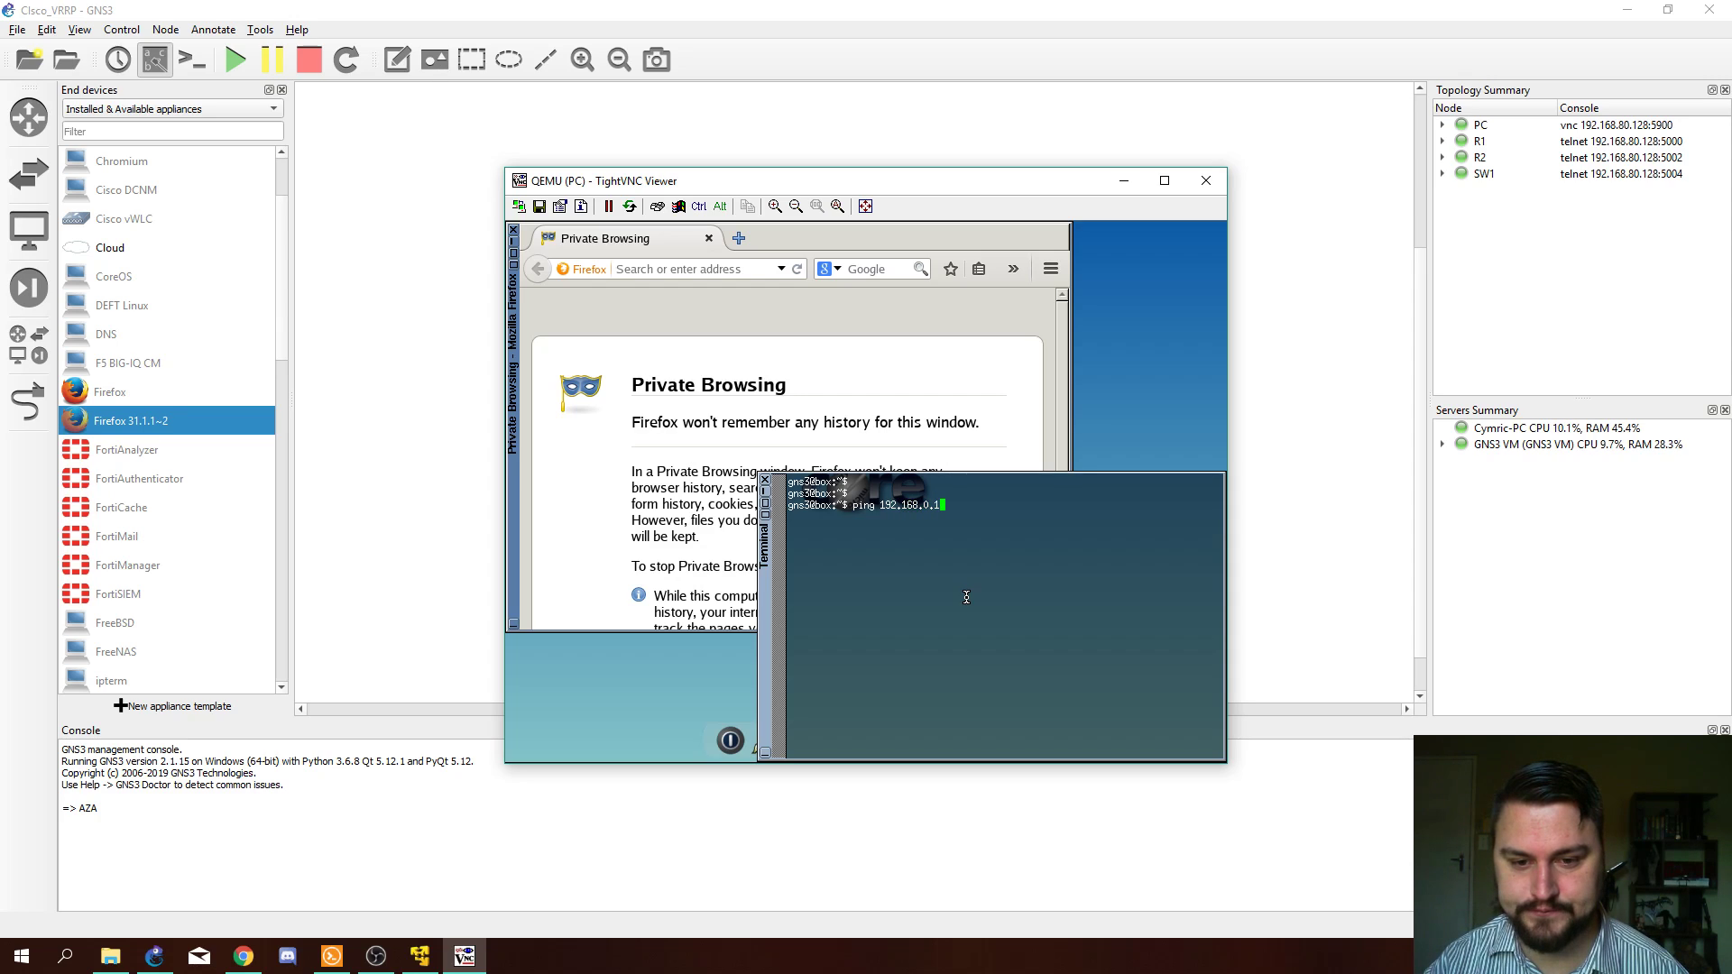
{"action": "key", "text": "Return"}
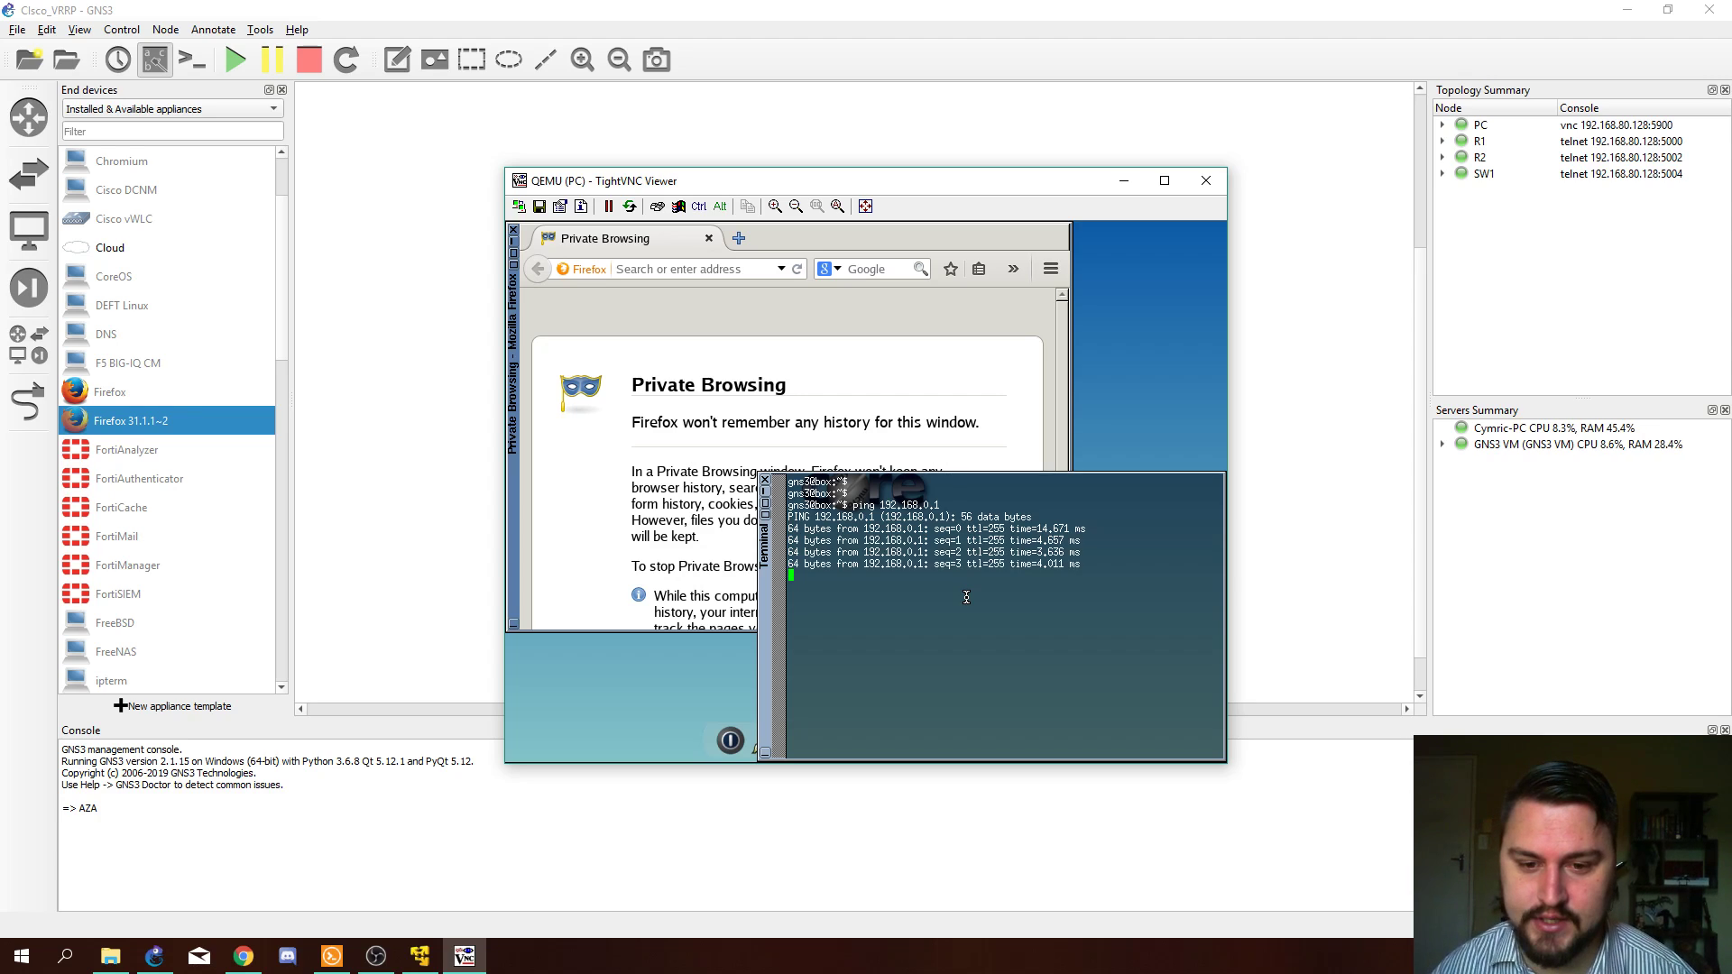
{"action": "left_click_drag", "start_coordinate": [854, 564], "coordinate": [928, 568]}
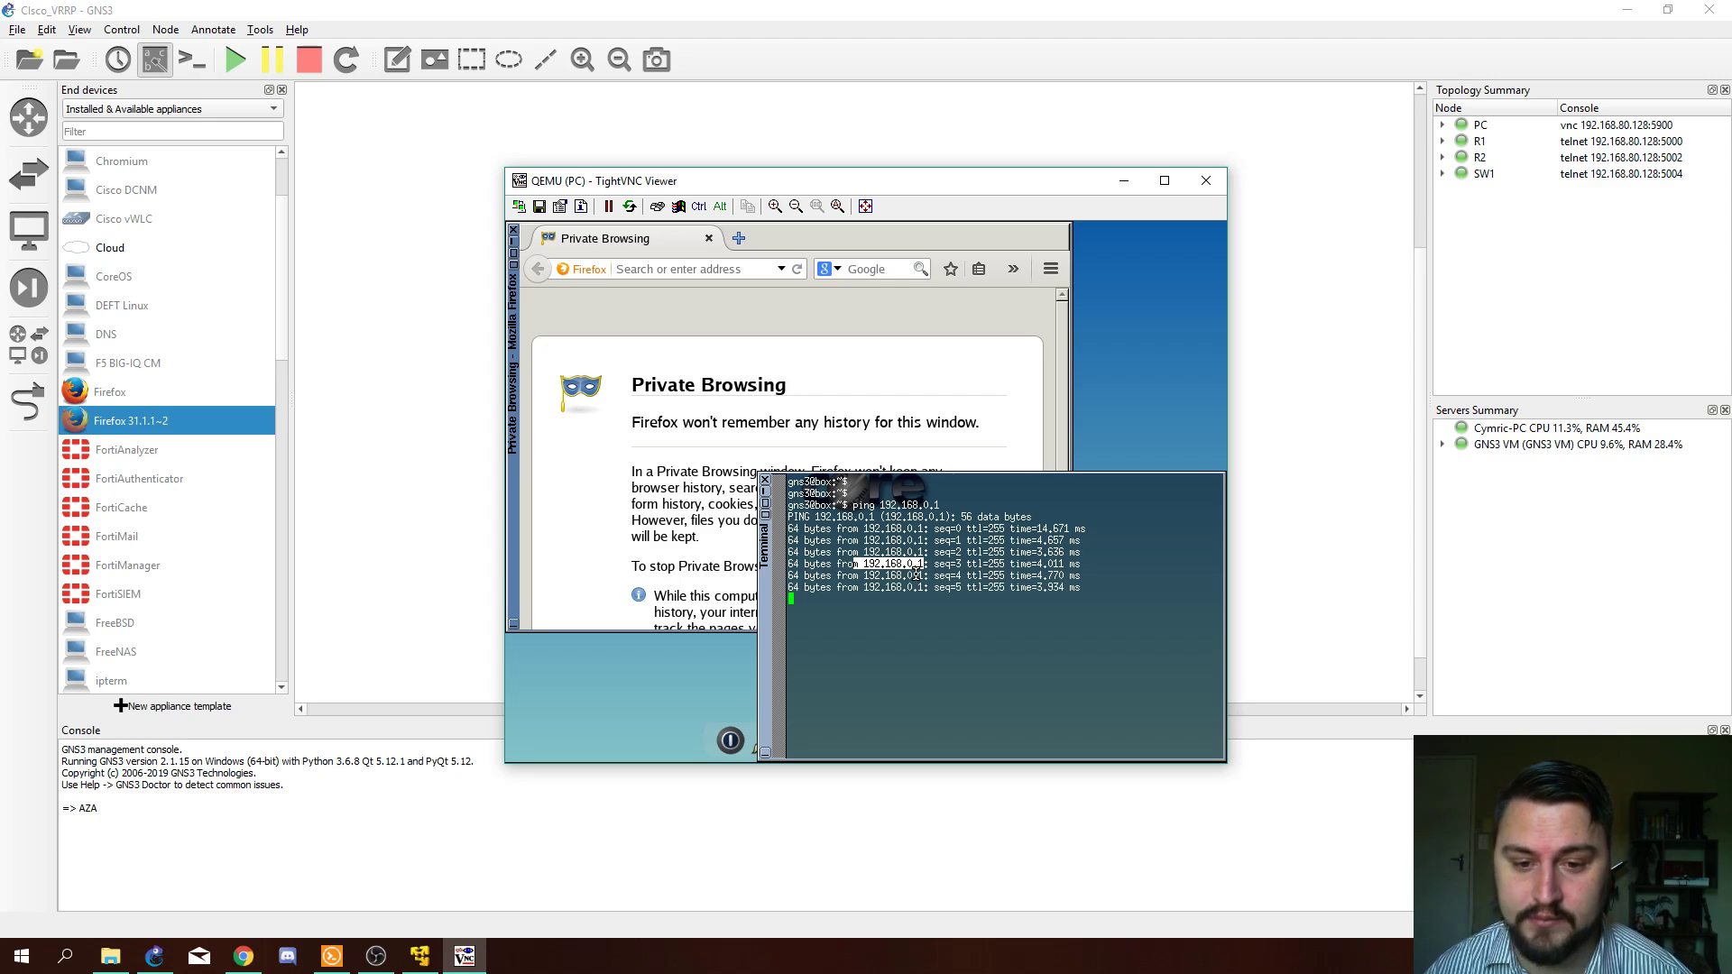
{"action": "left_click", "coordinate": [922, 571]}
{"action": "left_click_drag", "start_coordinate": [961, 194], "coordinate": [1394, 247]}
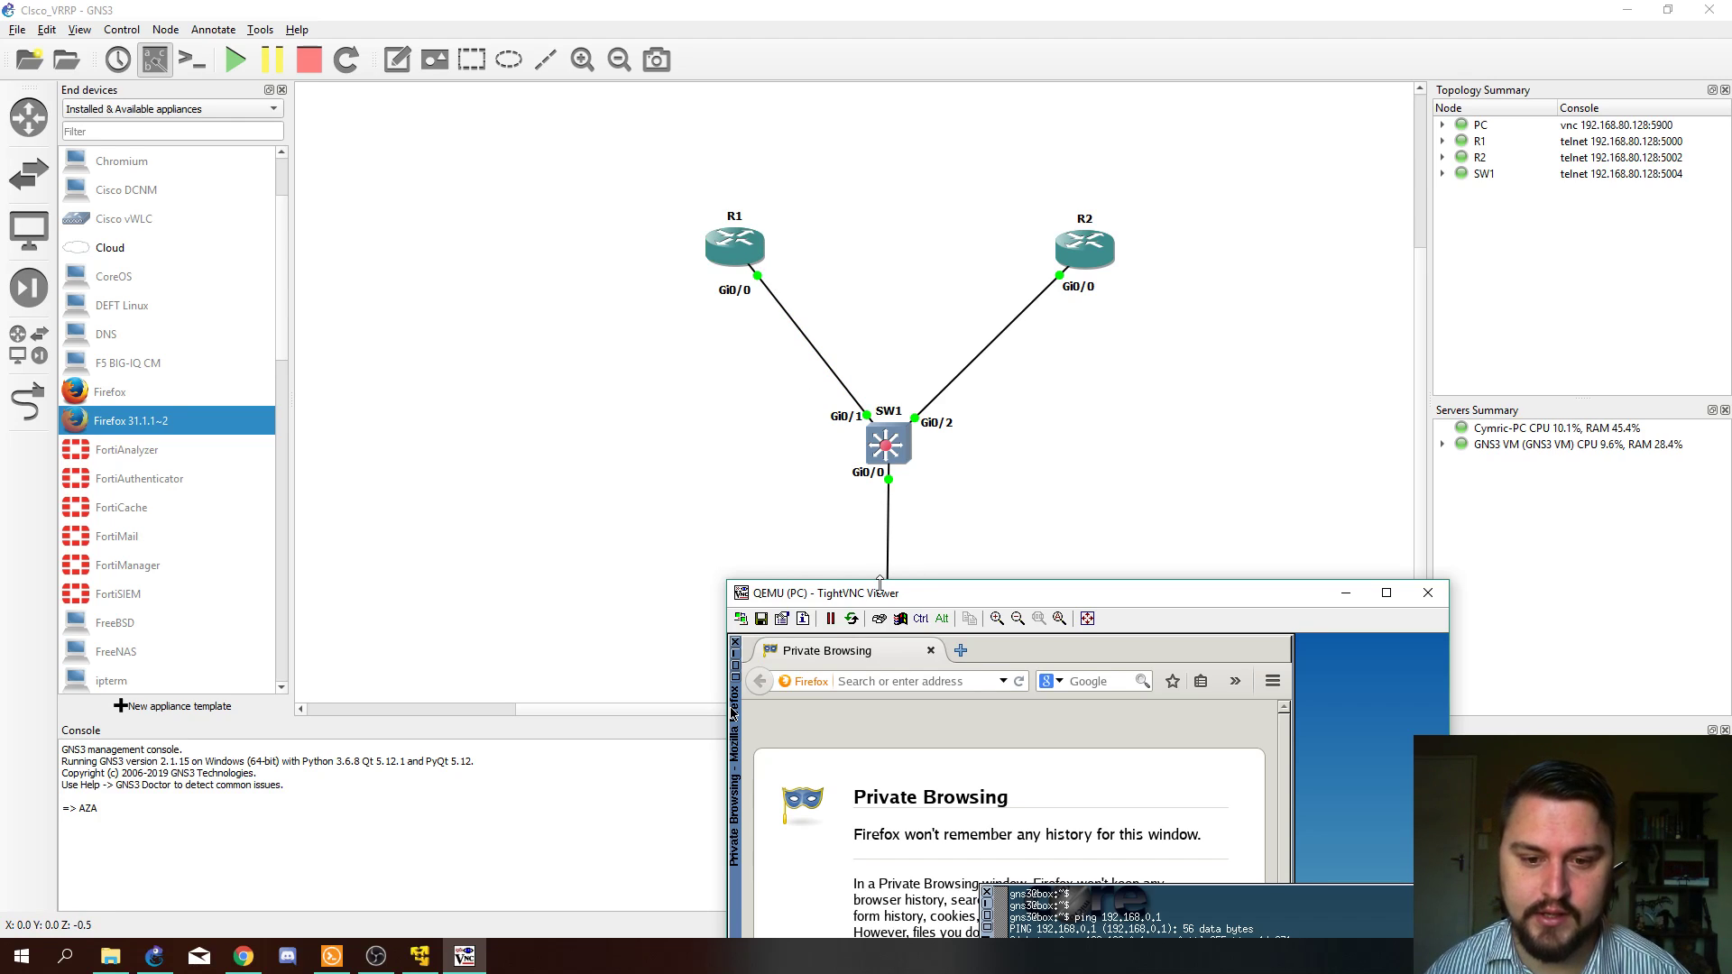
Step: Stop router R1 and confirm the PC's pings to 192.168.0.1 still get replies
{"action": "left_click_drag", "start_coordinate": [870, 593], "coordinate": [800, 237]}
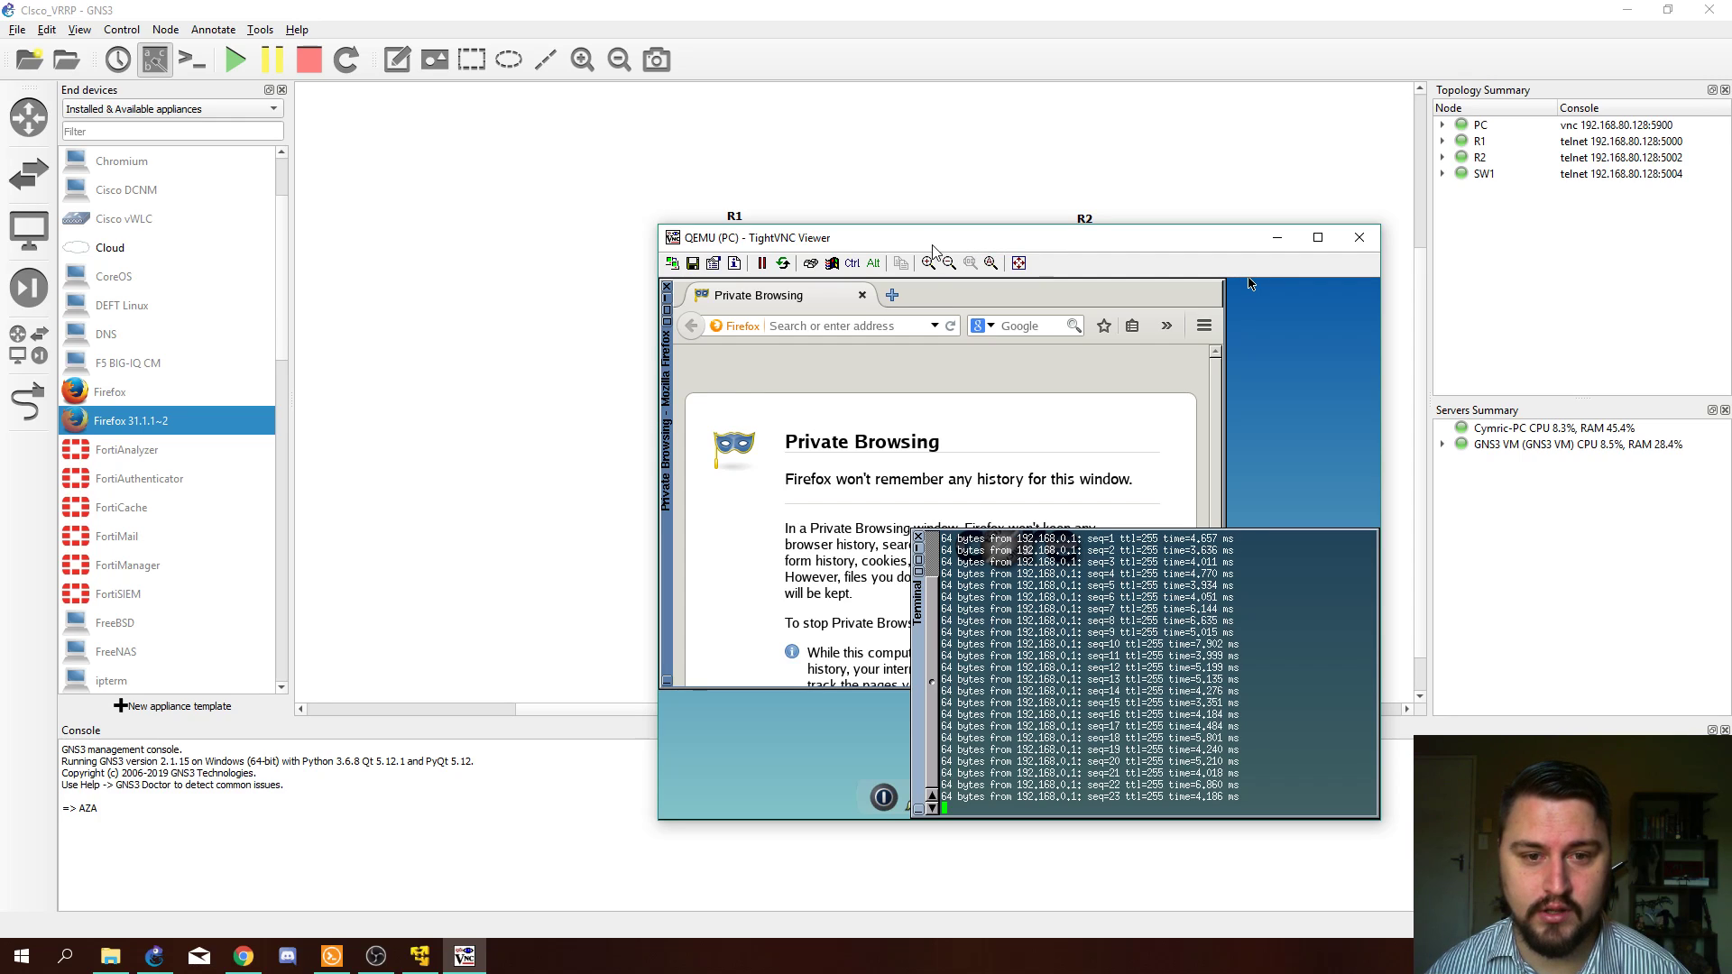
{"action": "left_click_drag", "start_coordinate": [996, 247], "coordinate": [1140, 227]}
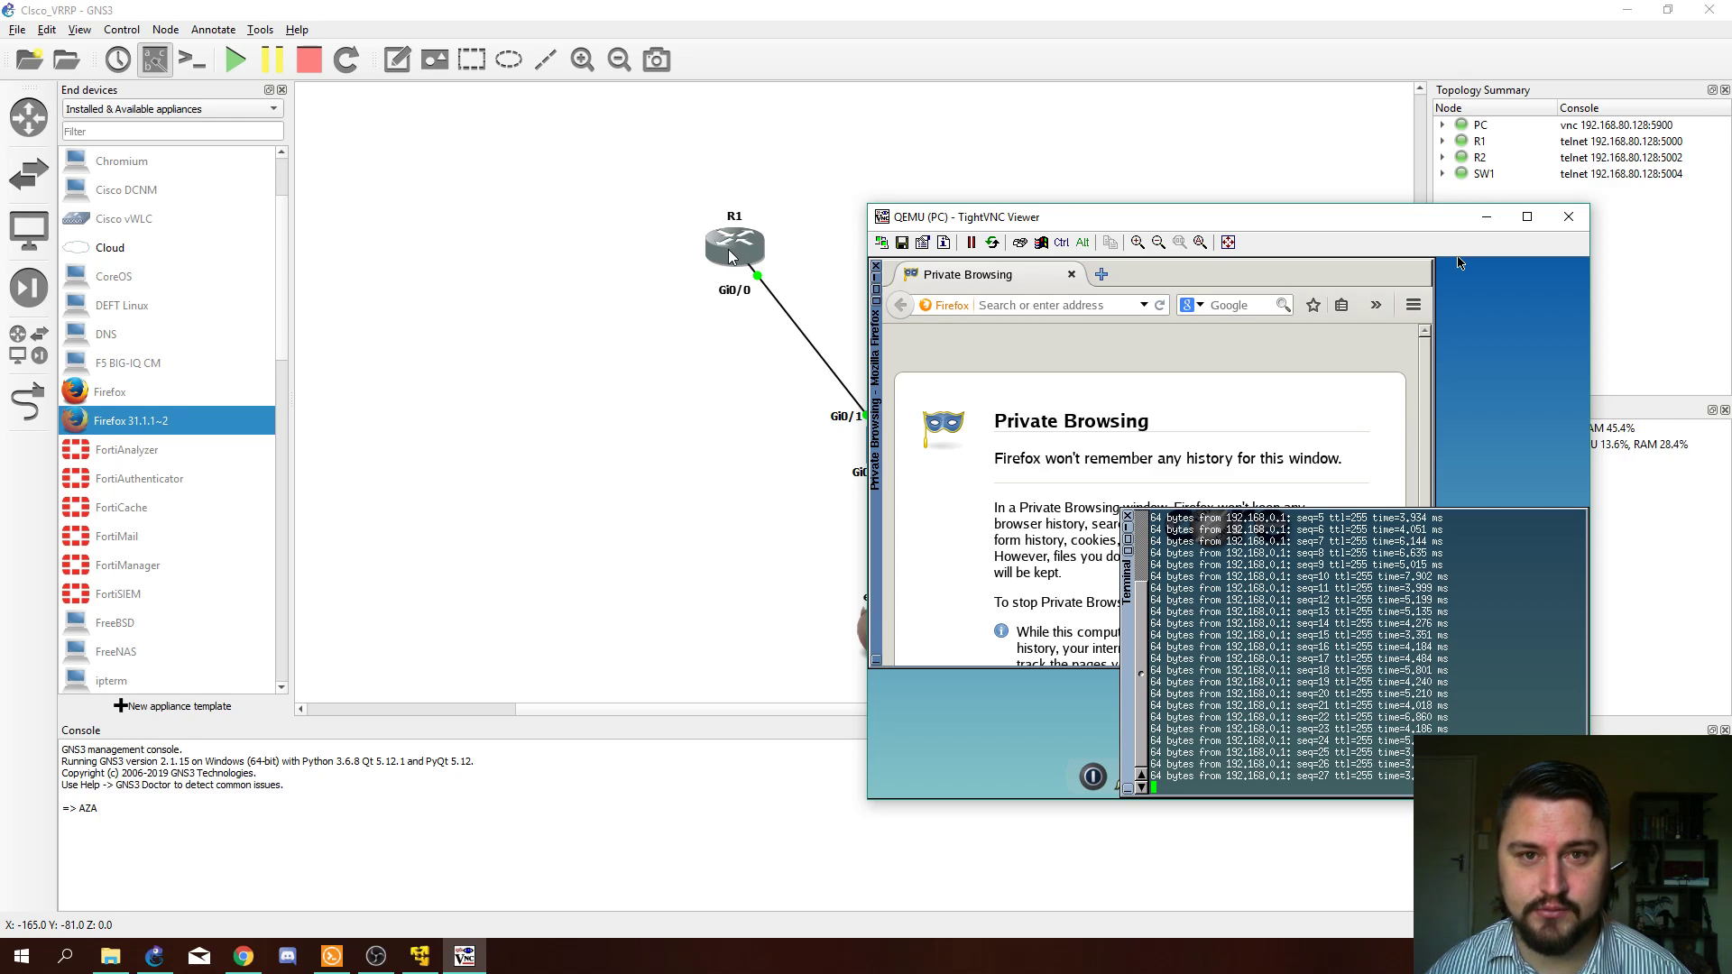
{"action": "right_click", "coordinate": [730, 257]}
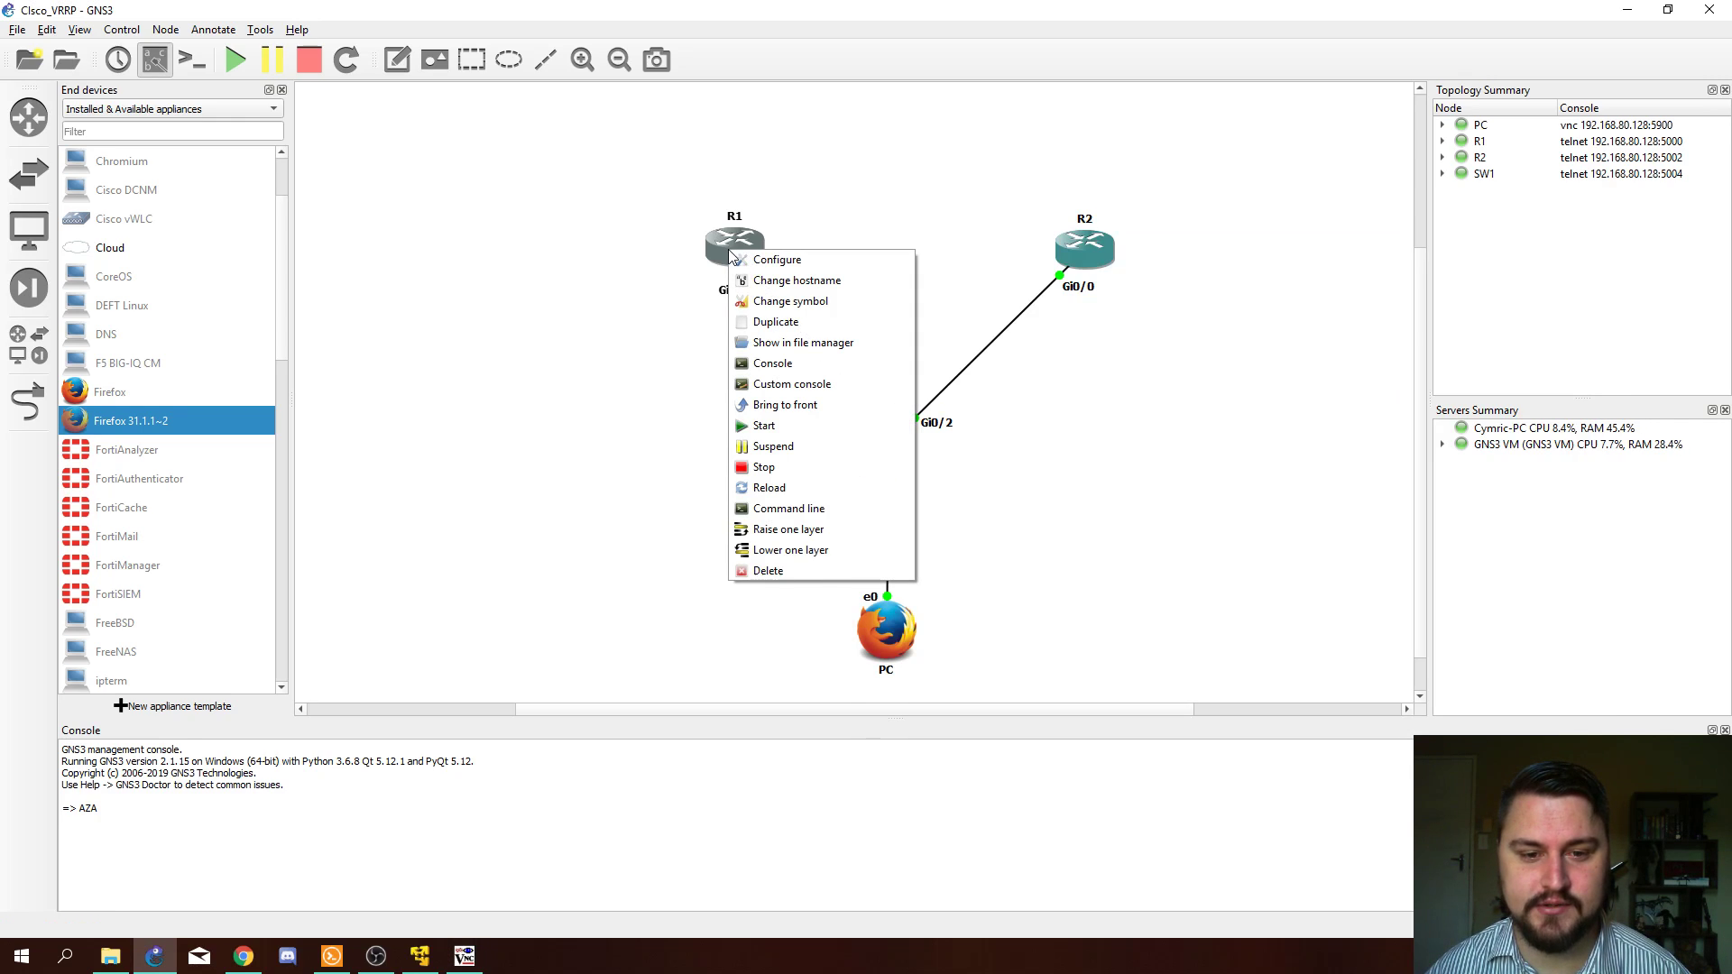
{"action": "left_click", "coordinate": [799, 465]}
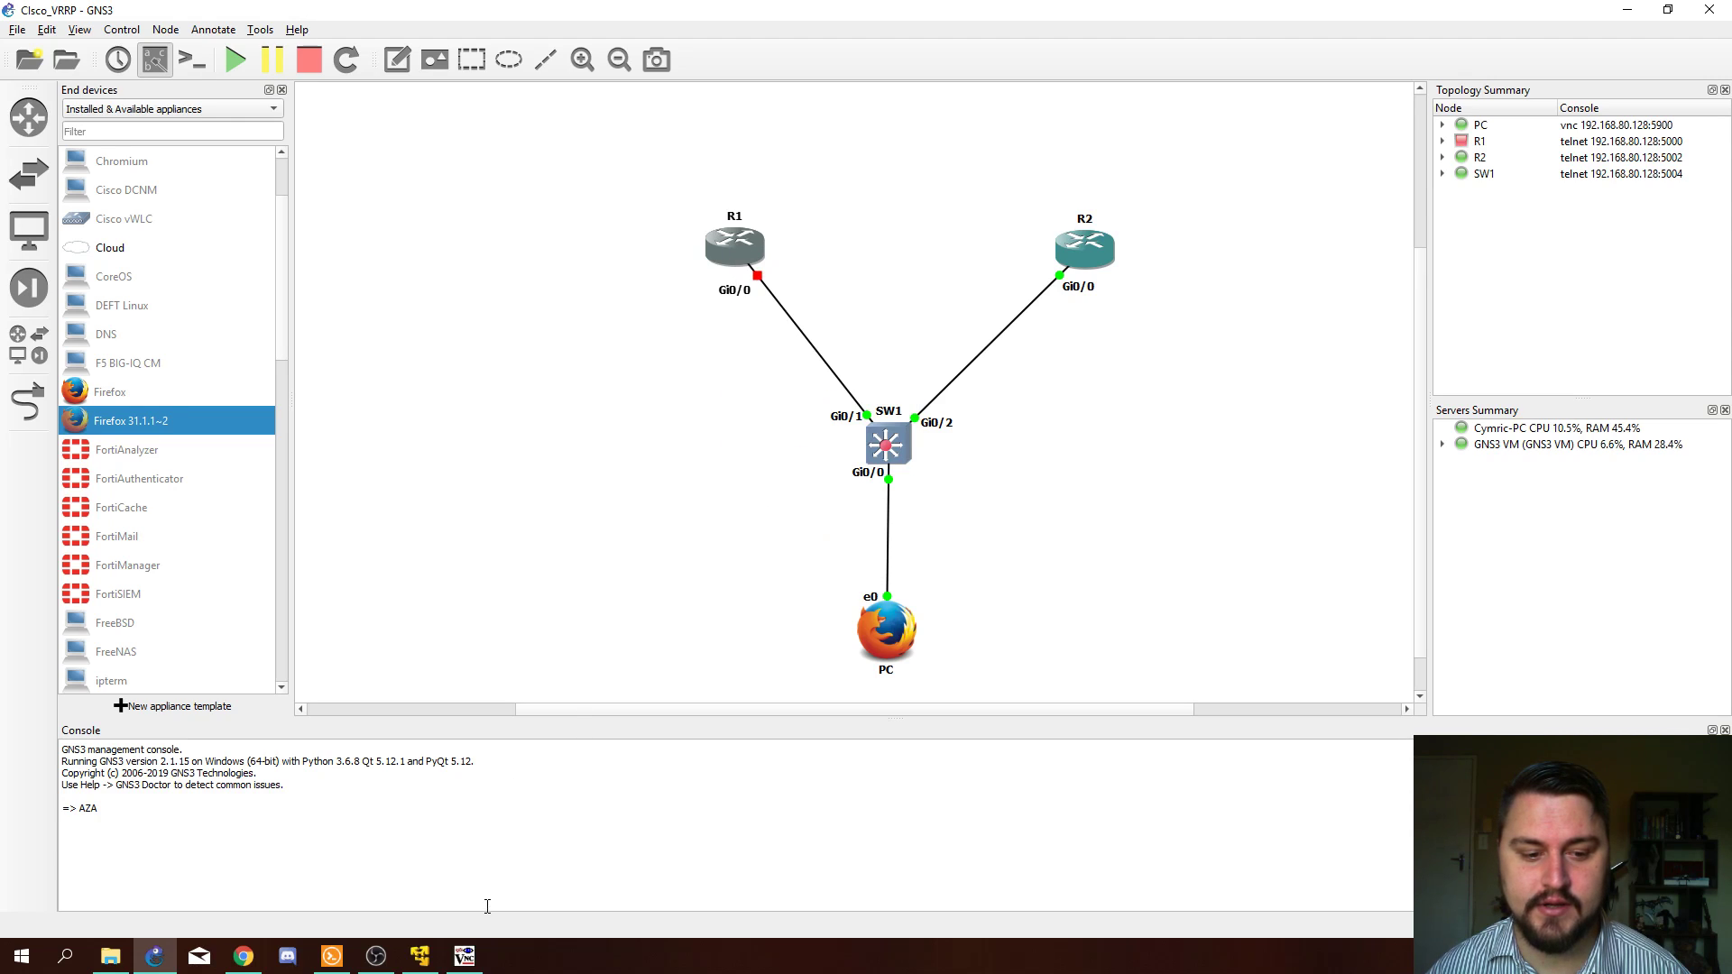
{"action": "left_click", "coordinate": [464, 954]}
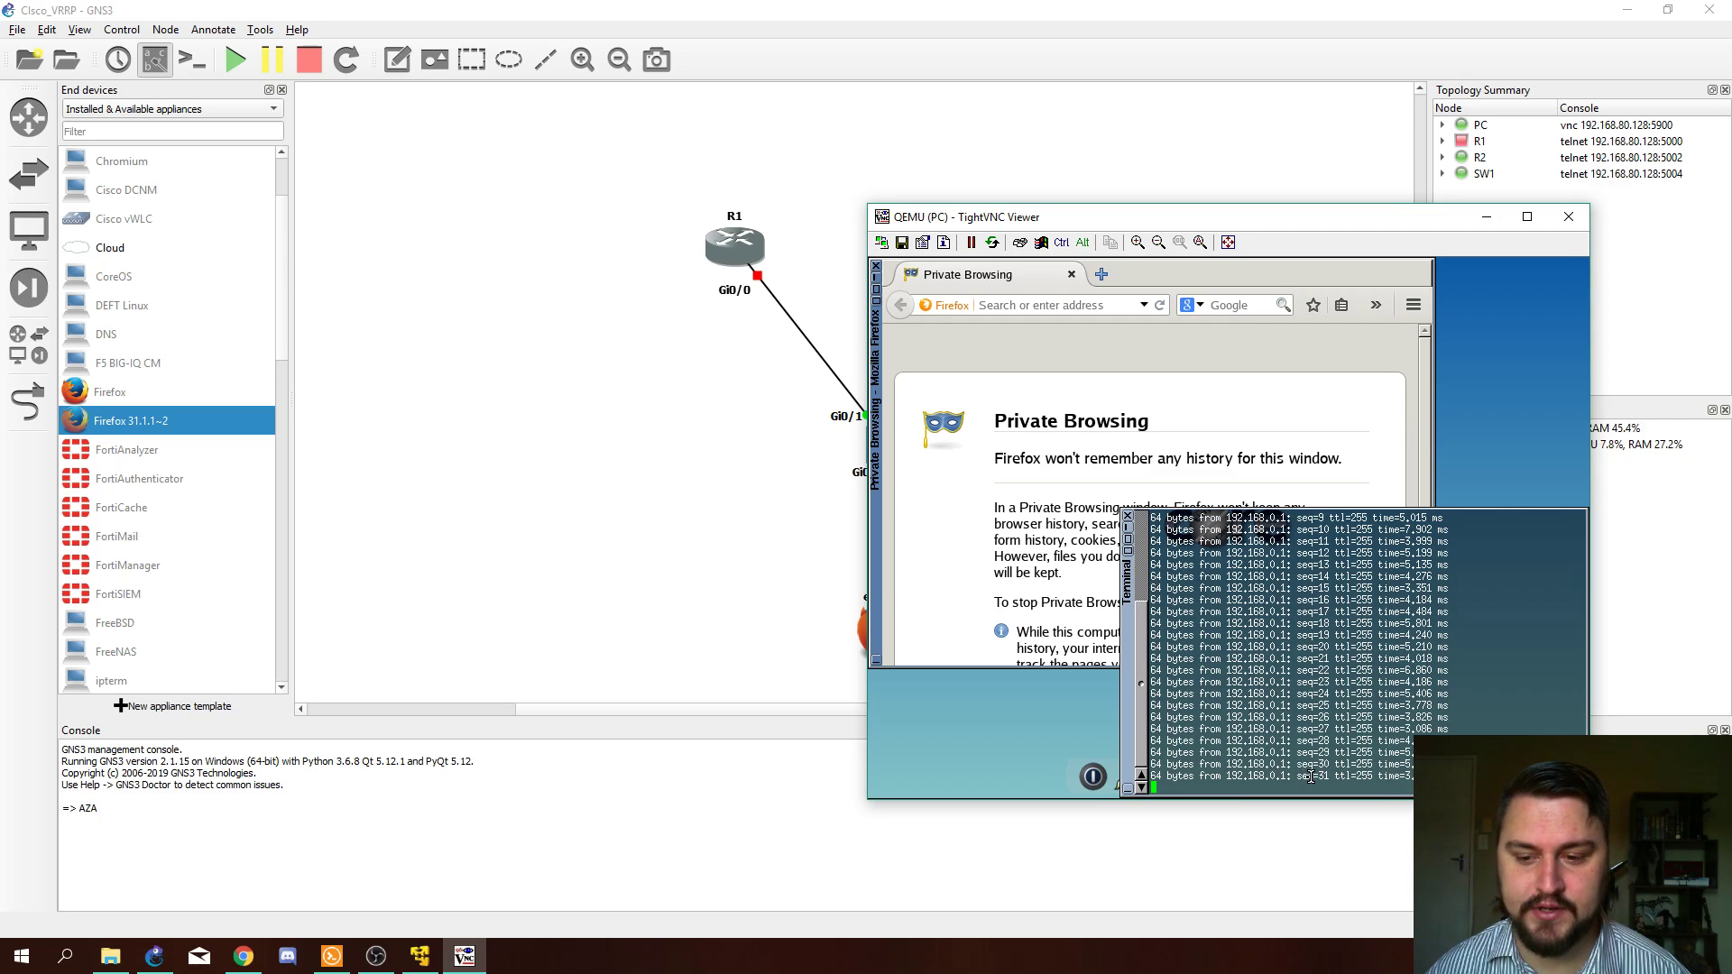
{"action": "left_click_drag", "start_coordinate": [1335, 776], "coordinate": [1288, 711]}
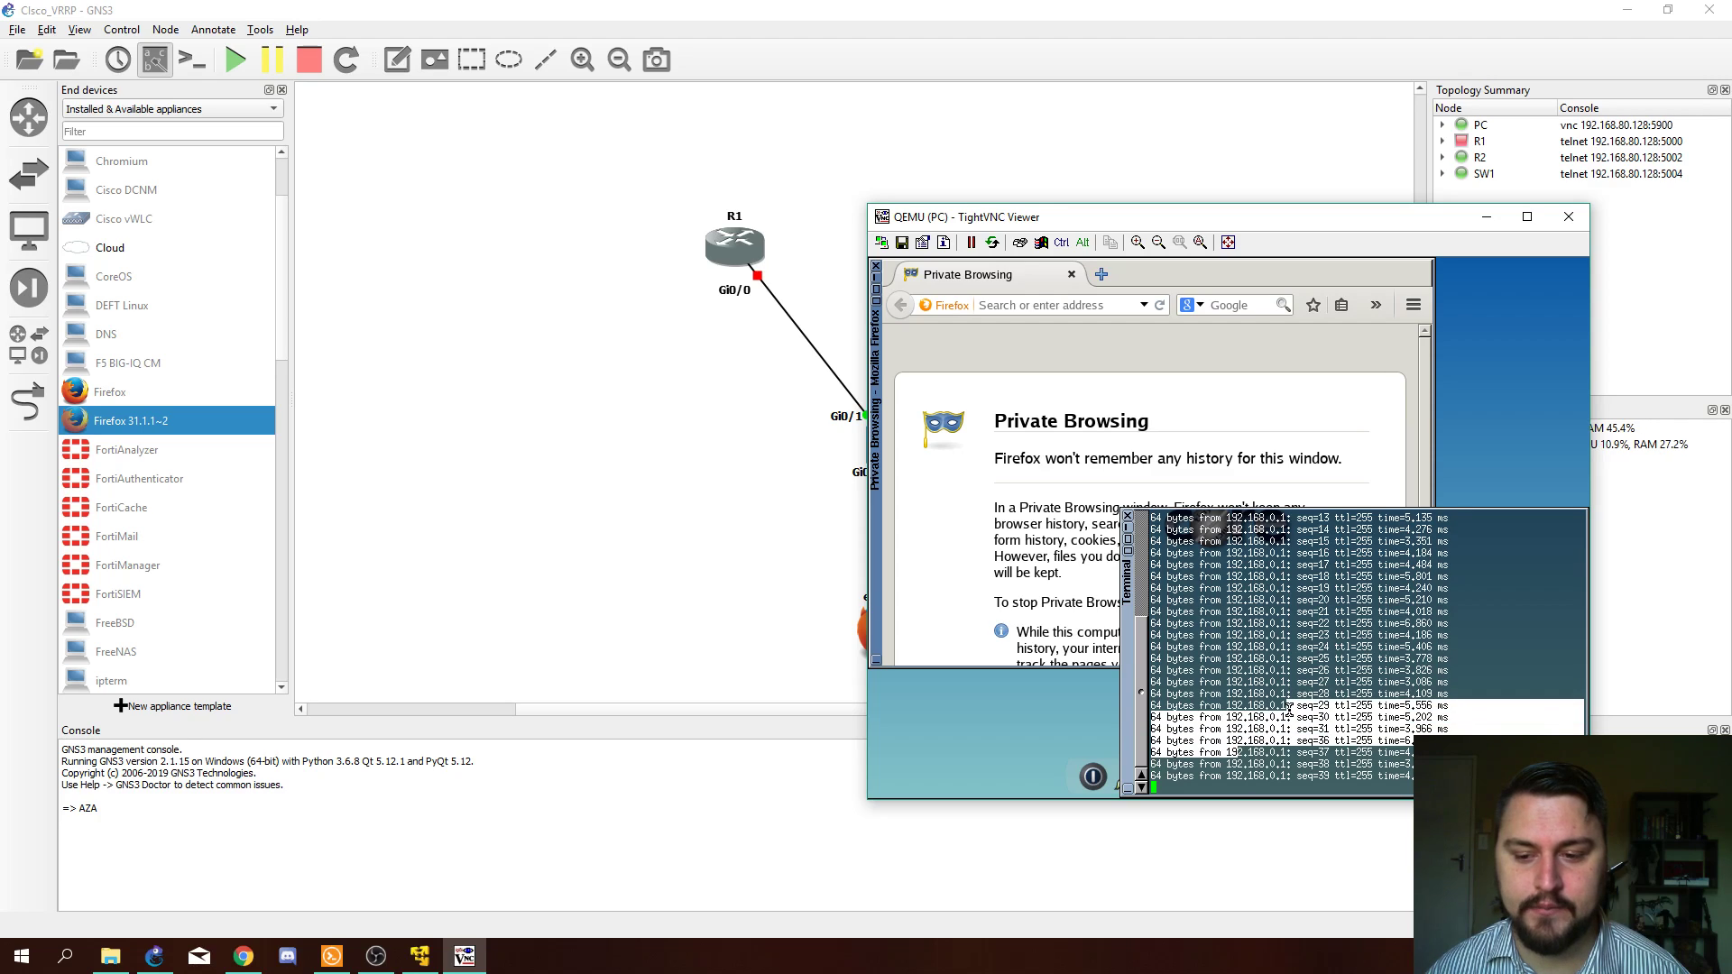
{"action": "left_click", "coordinate": [773, 530]}
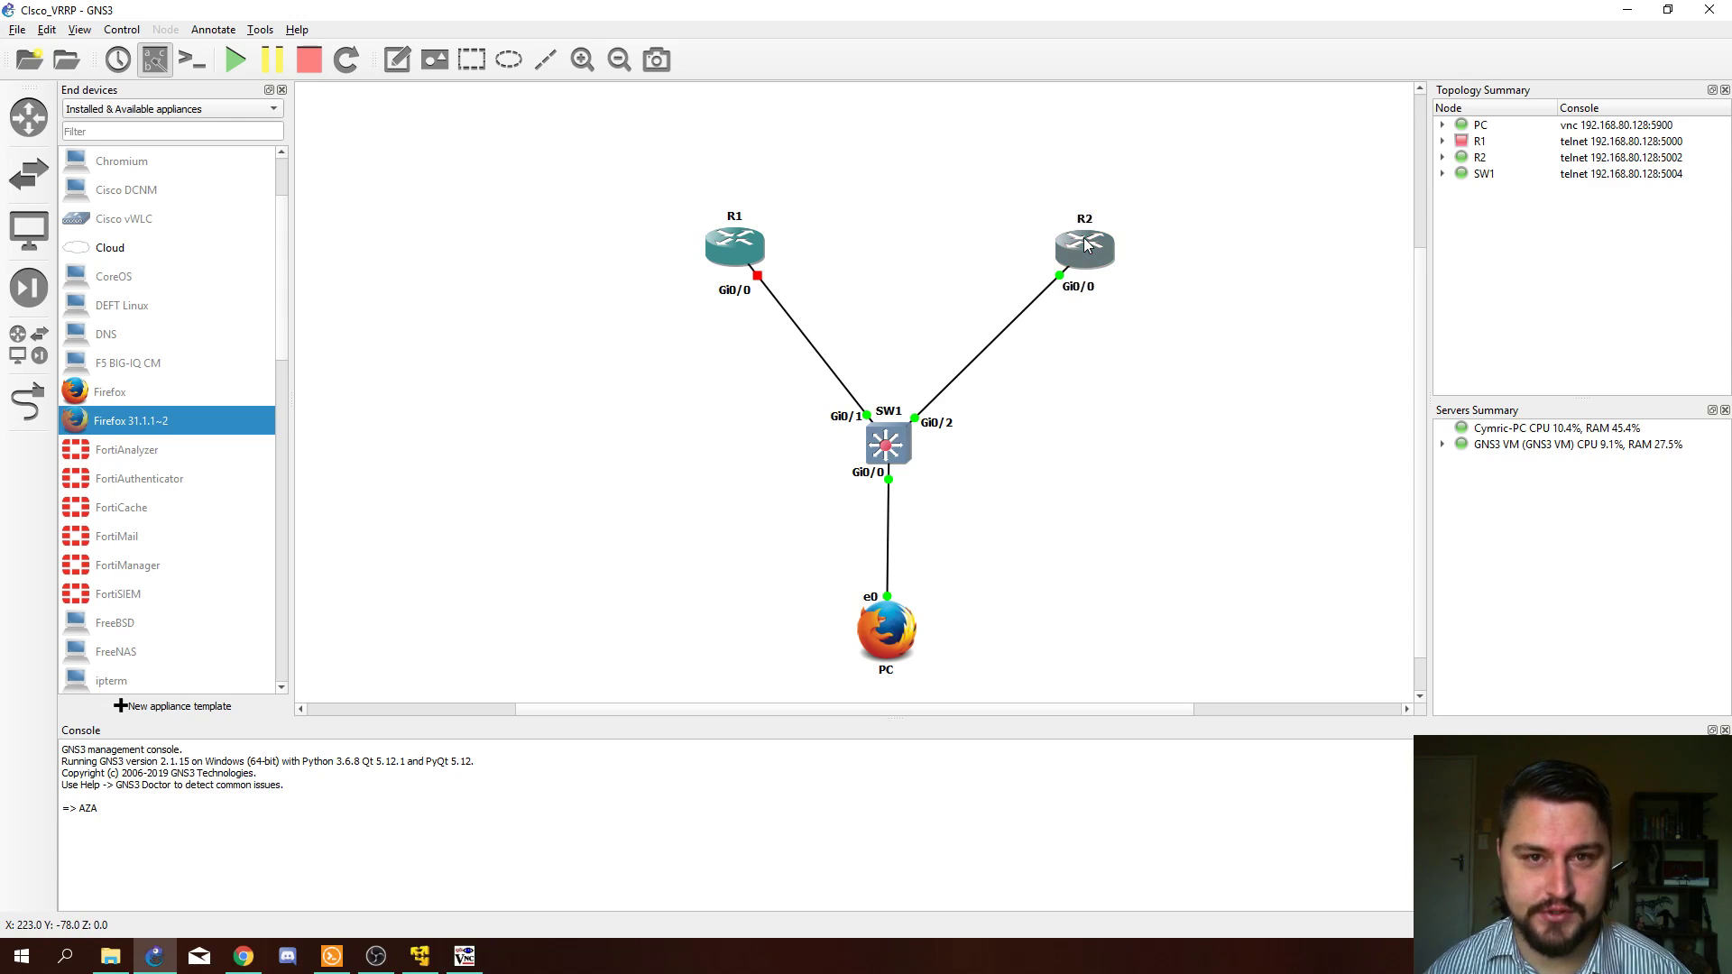
Step: Check R2's console, which logs VRRP group 1 on Gi0/0 changing from Backup to Master
{"action": "mouse_move", "coordinate": [1085, 234]}
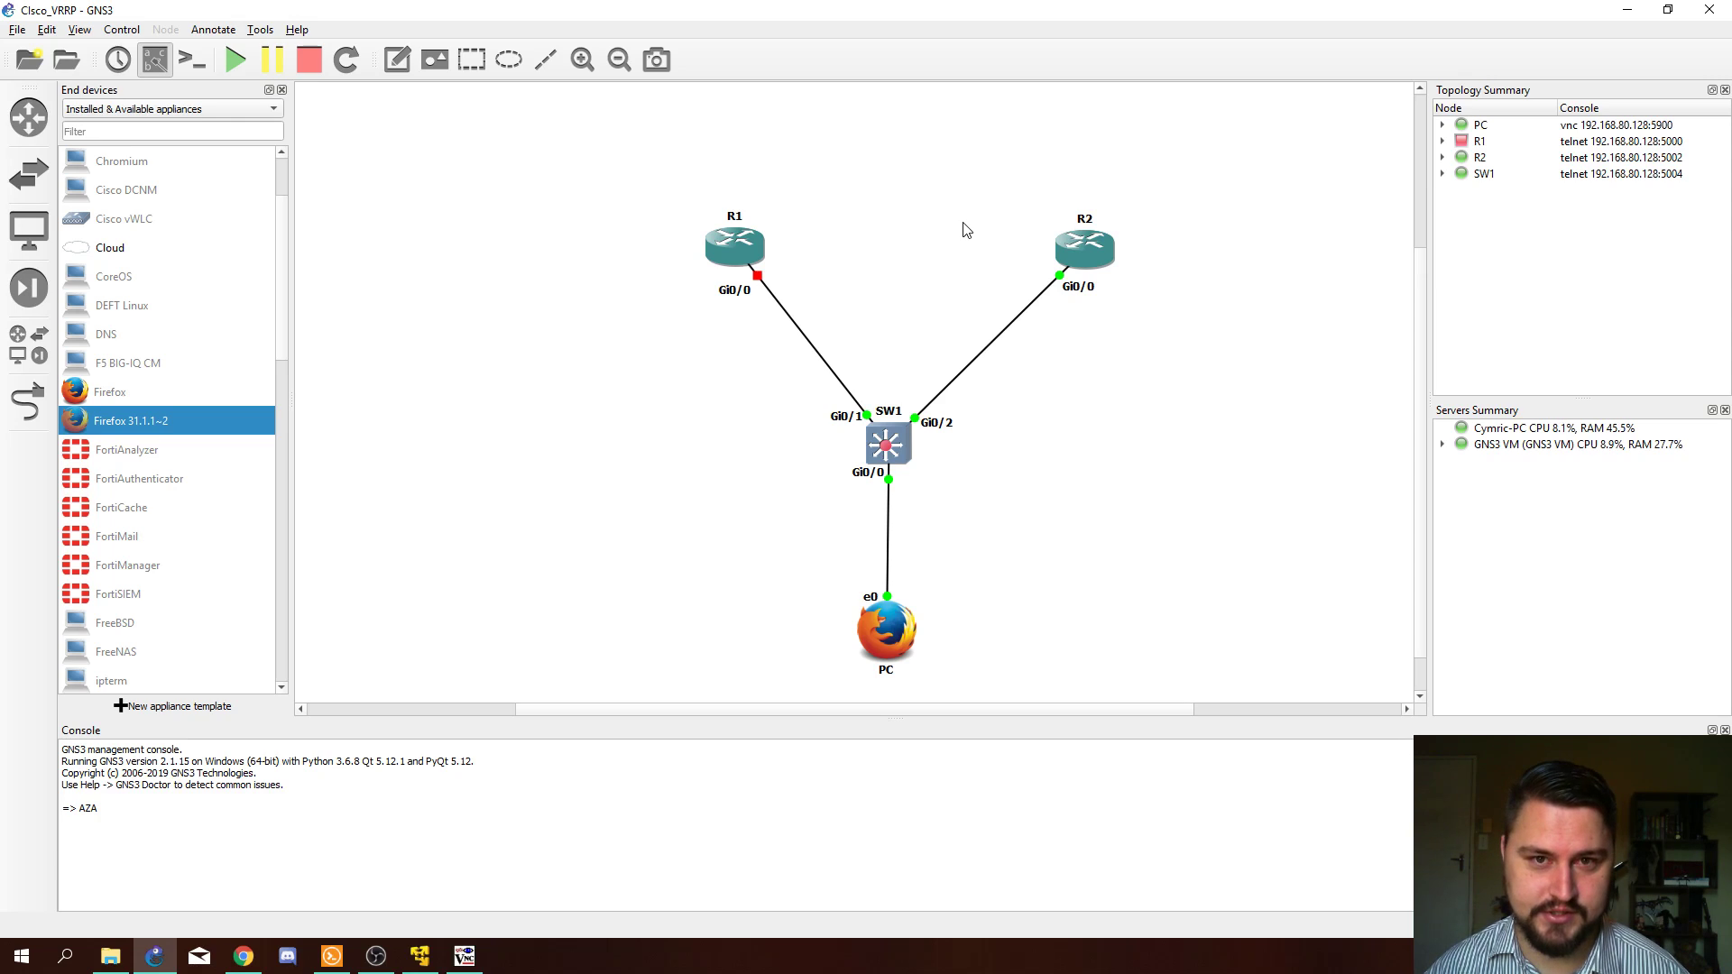
{"action": "left_click", "coordinate": [424, 960]}
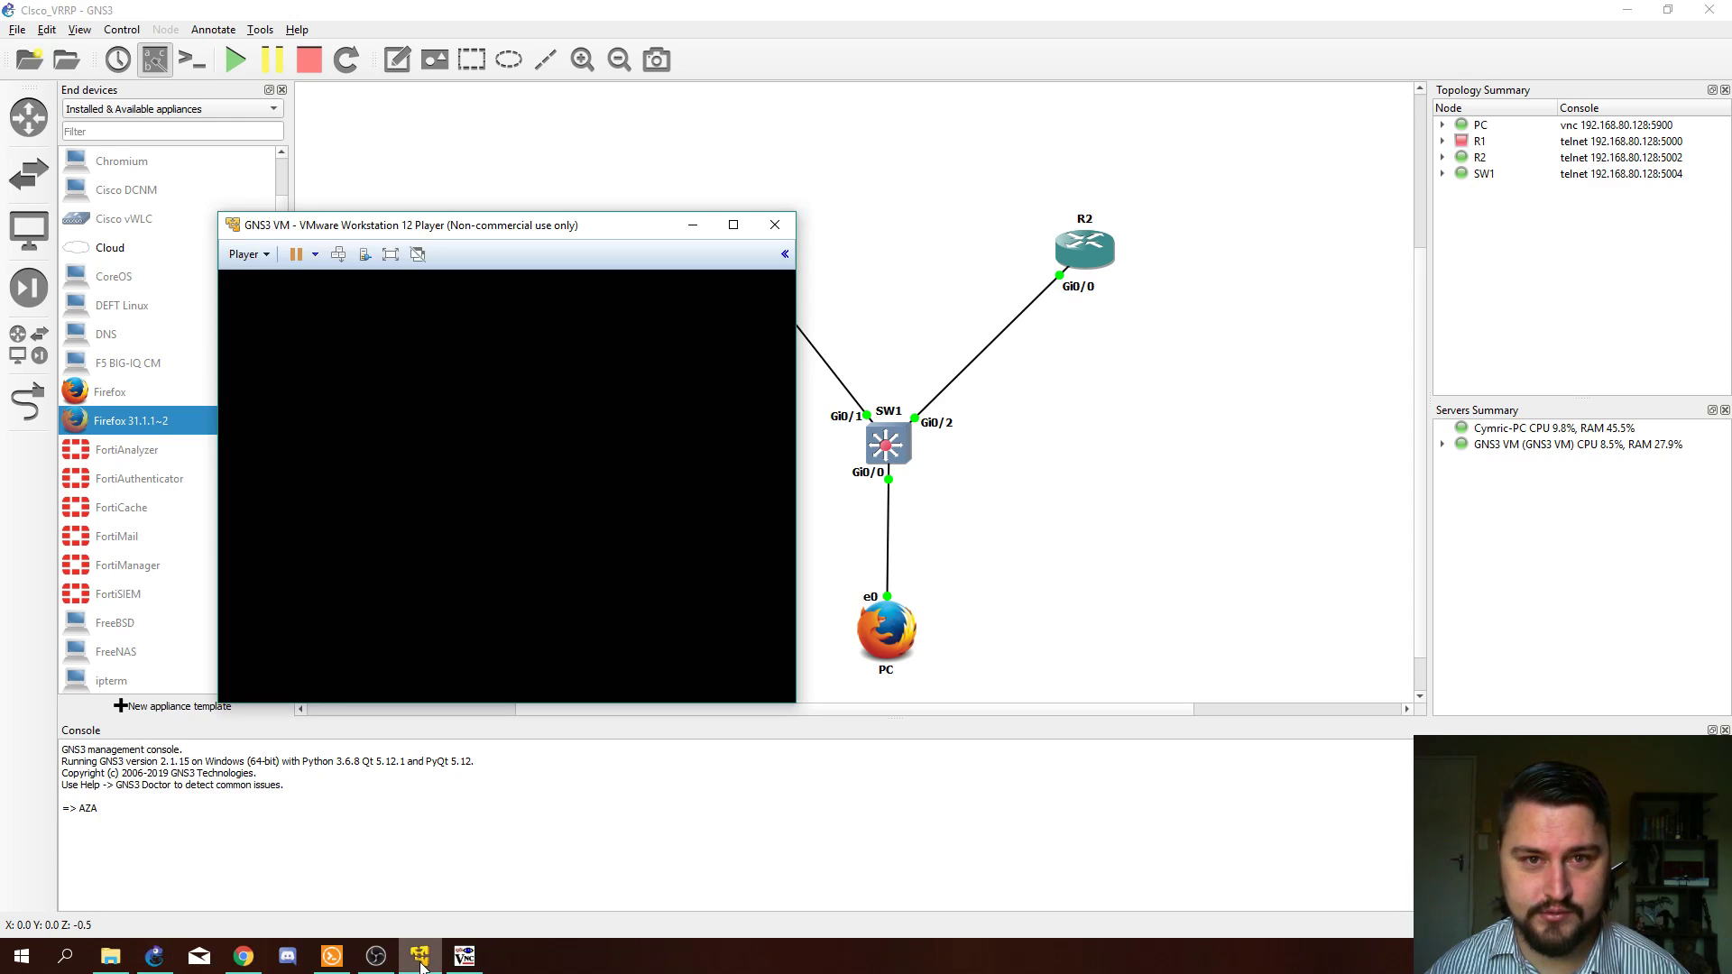
{"action": "left_click", "coordinate": [332, 957]}
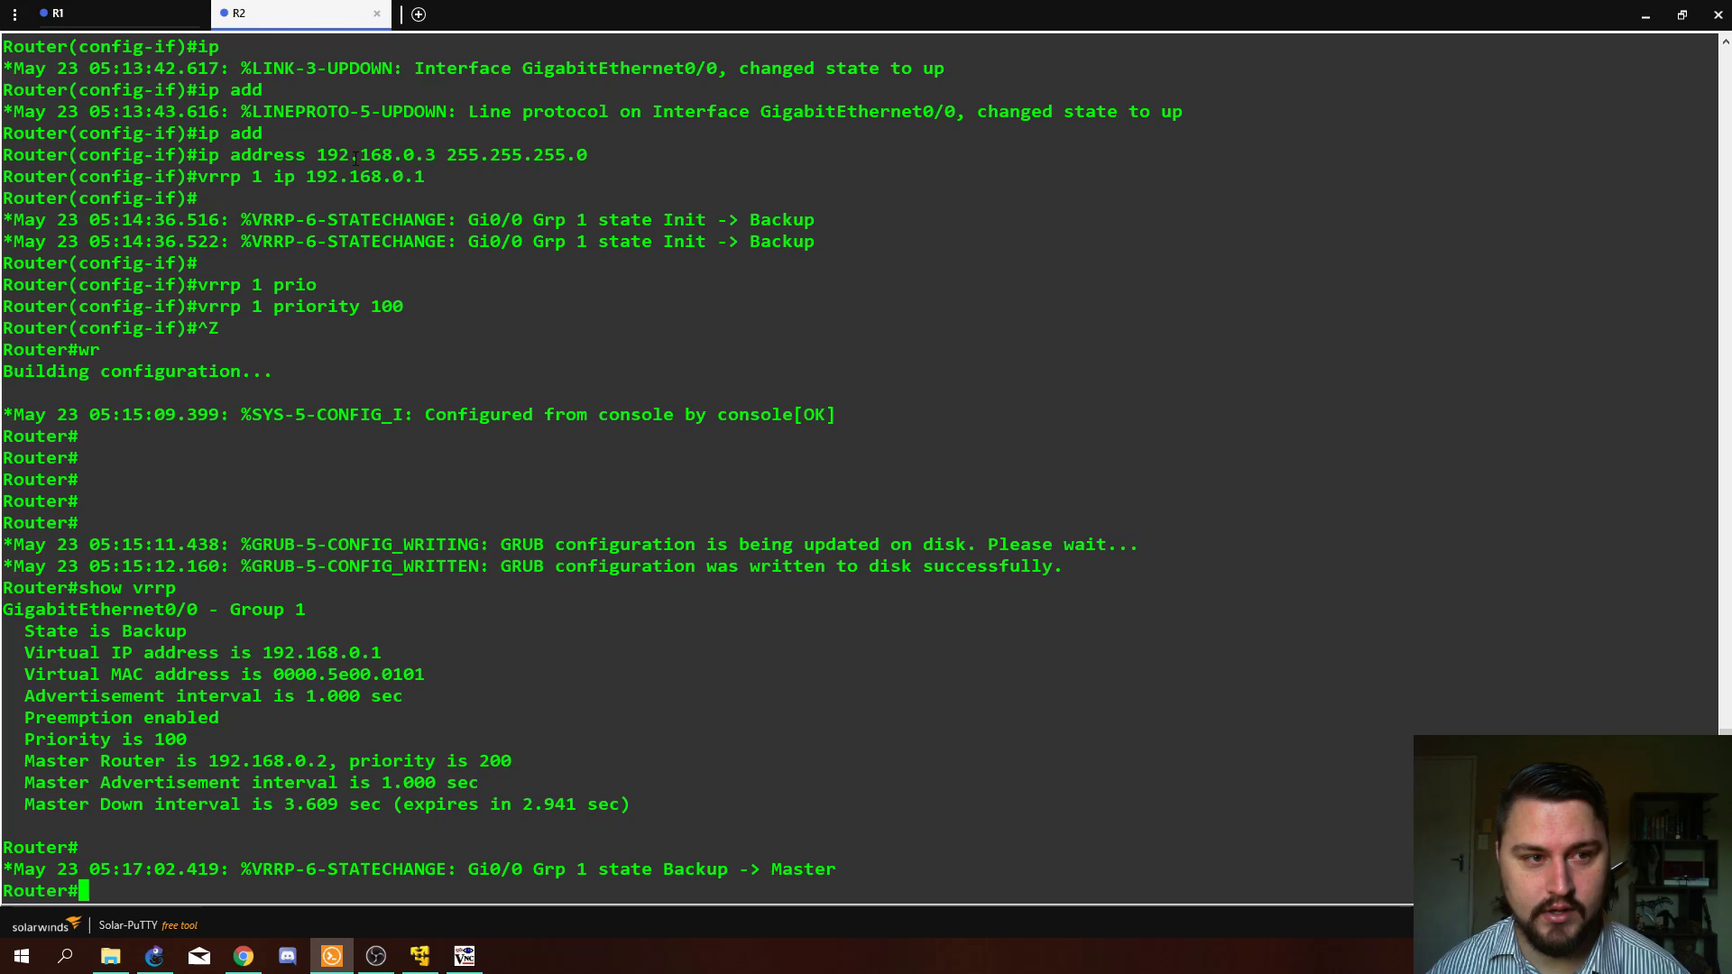
Step: Run show vrrp on R2 and highlight that Gi0/0 Group 1 is now Master at 192.168.0.3
{"action": "type", "text": "show vrrp"}
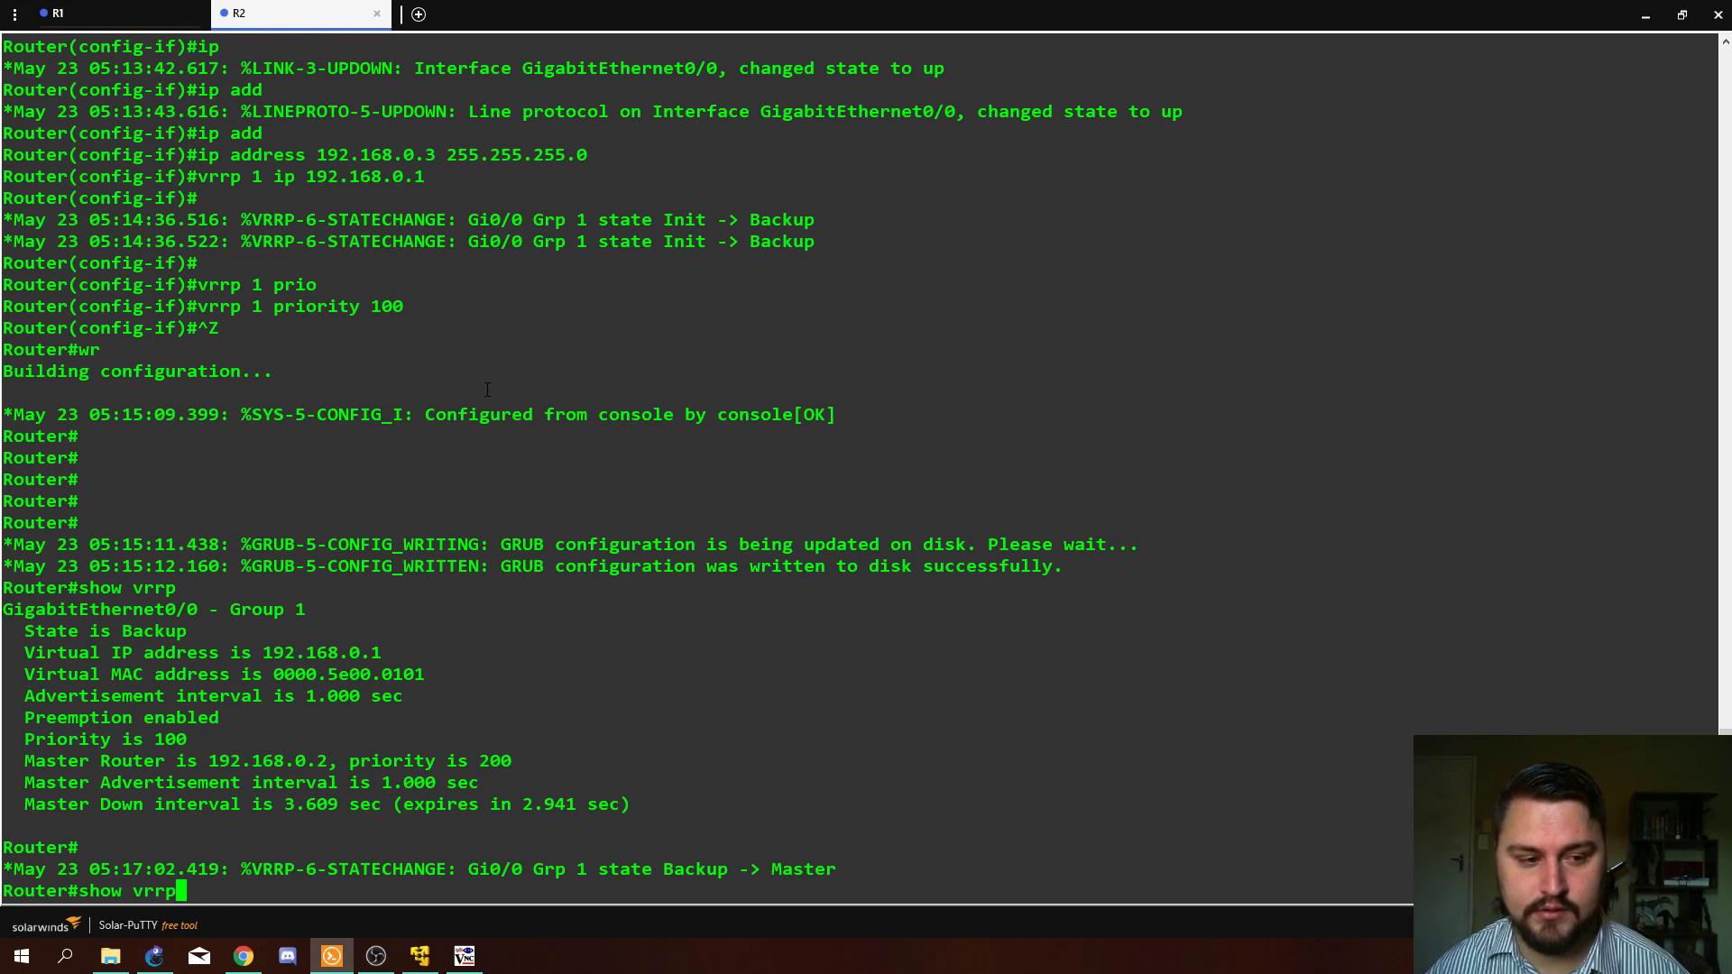
{"action": "left_click_drag", "start_coordinate": [69, 631], "coordinate": [210, 625]}
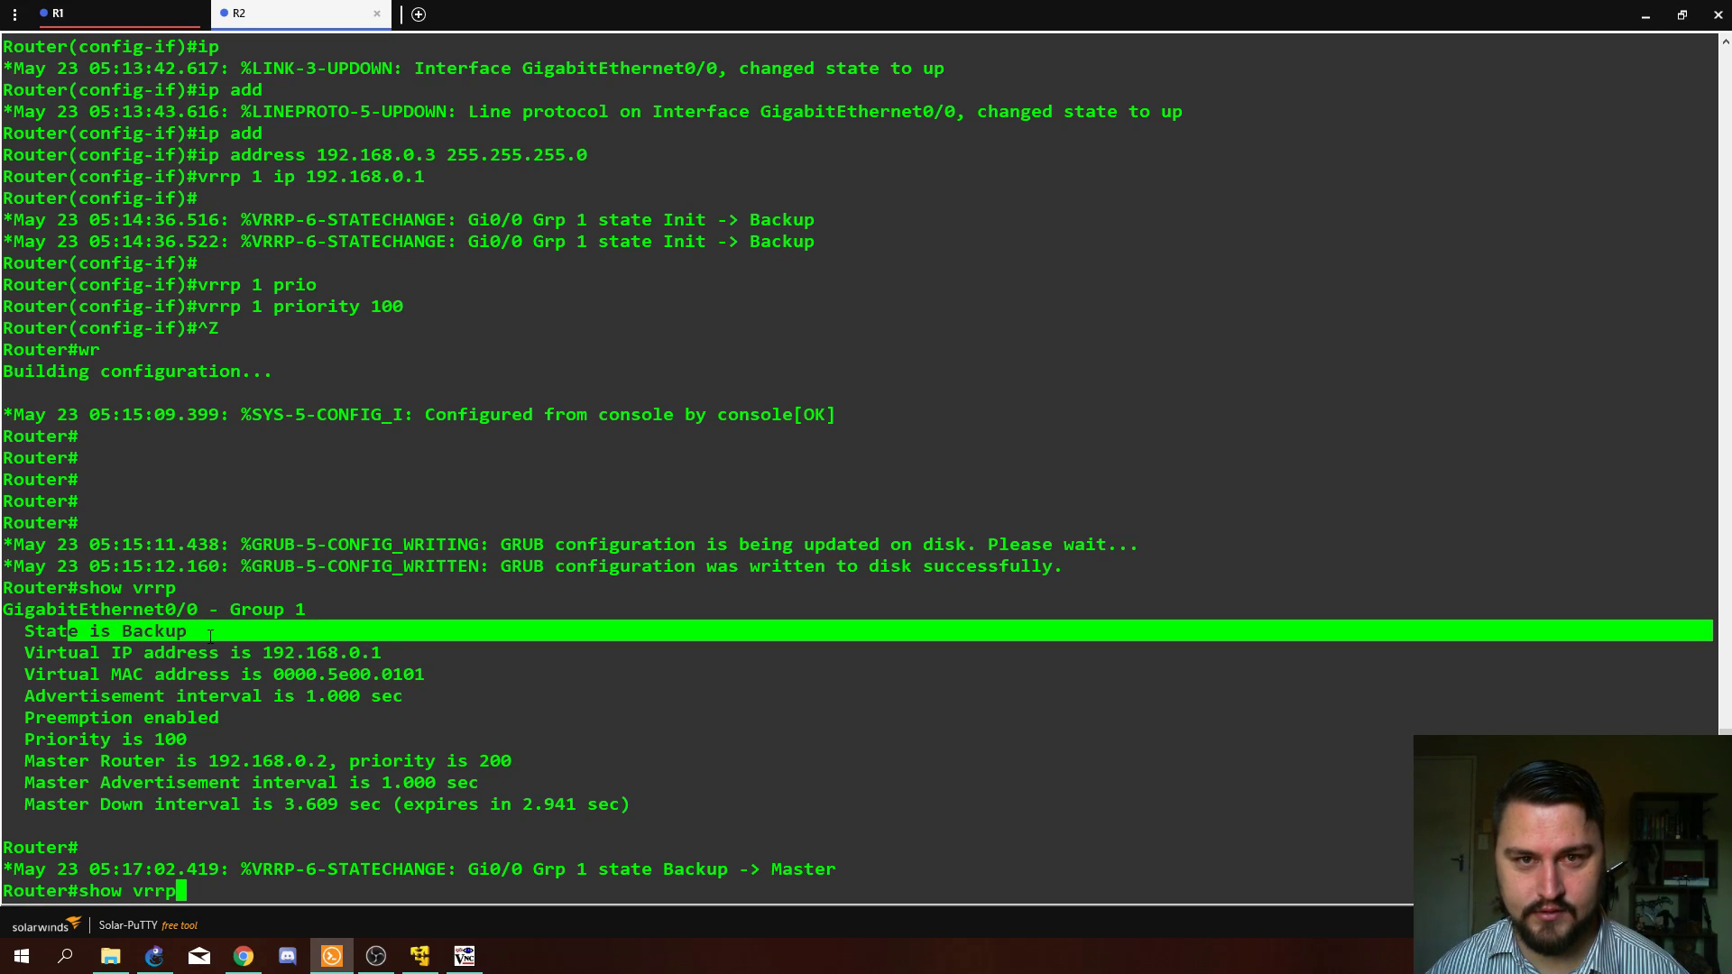
{"action": "key", "text": "Return"}
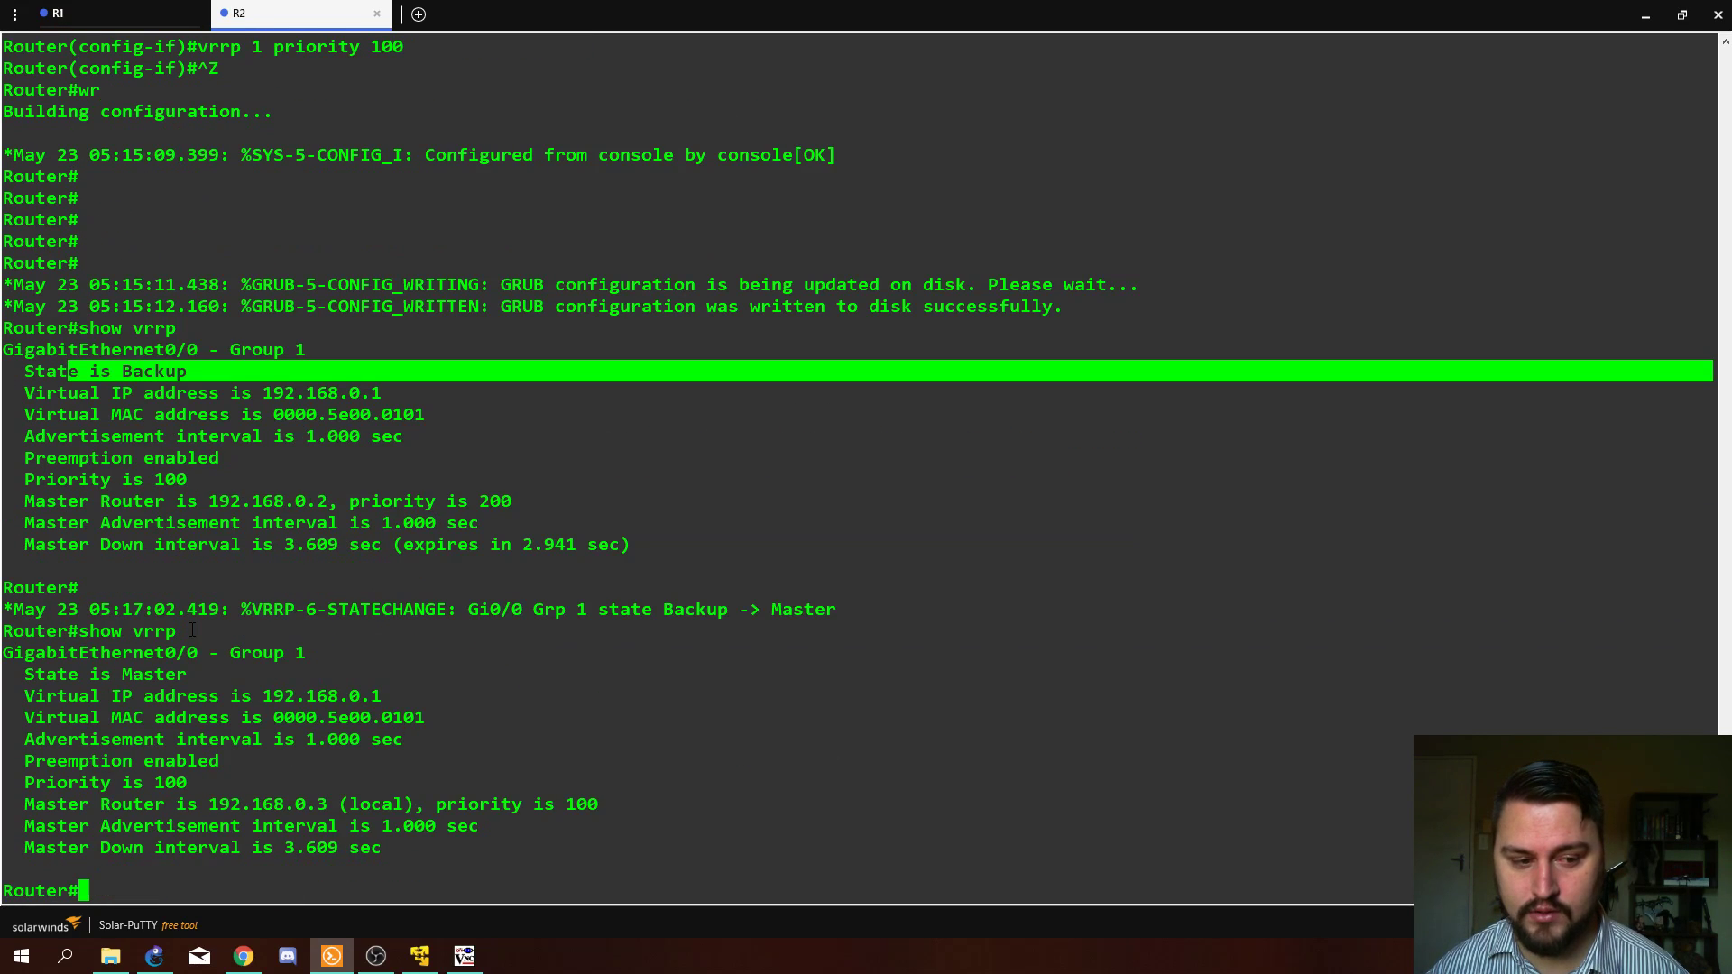
{"action": "double_click", "coordinate": [131, 674]}
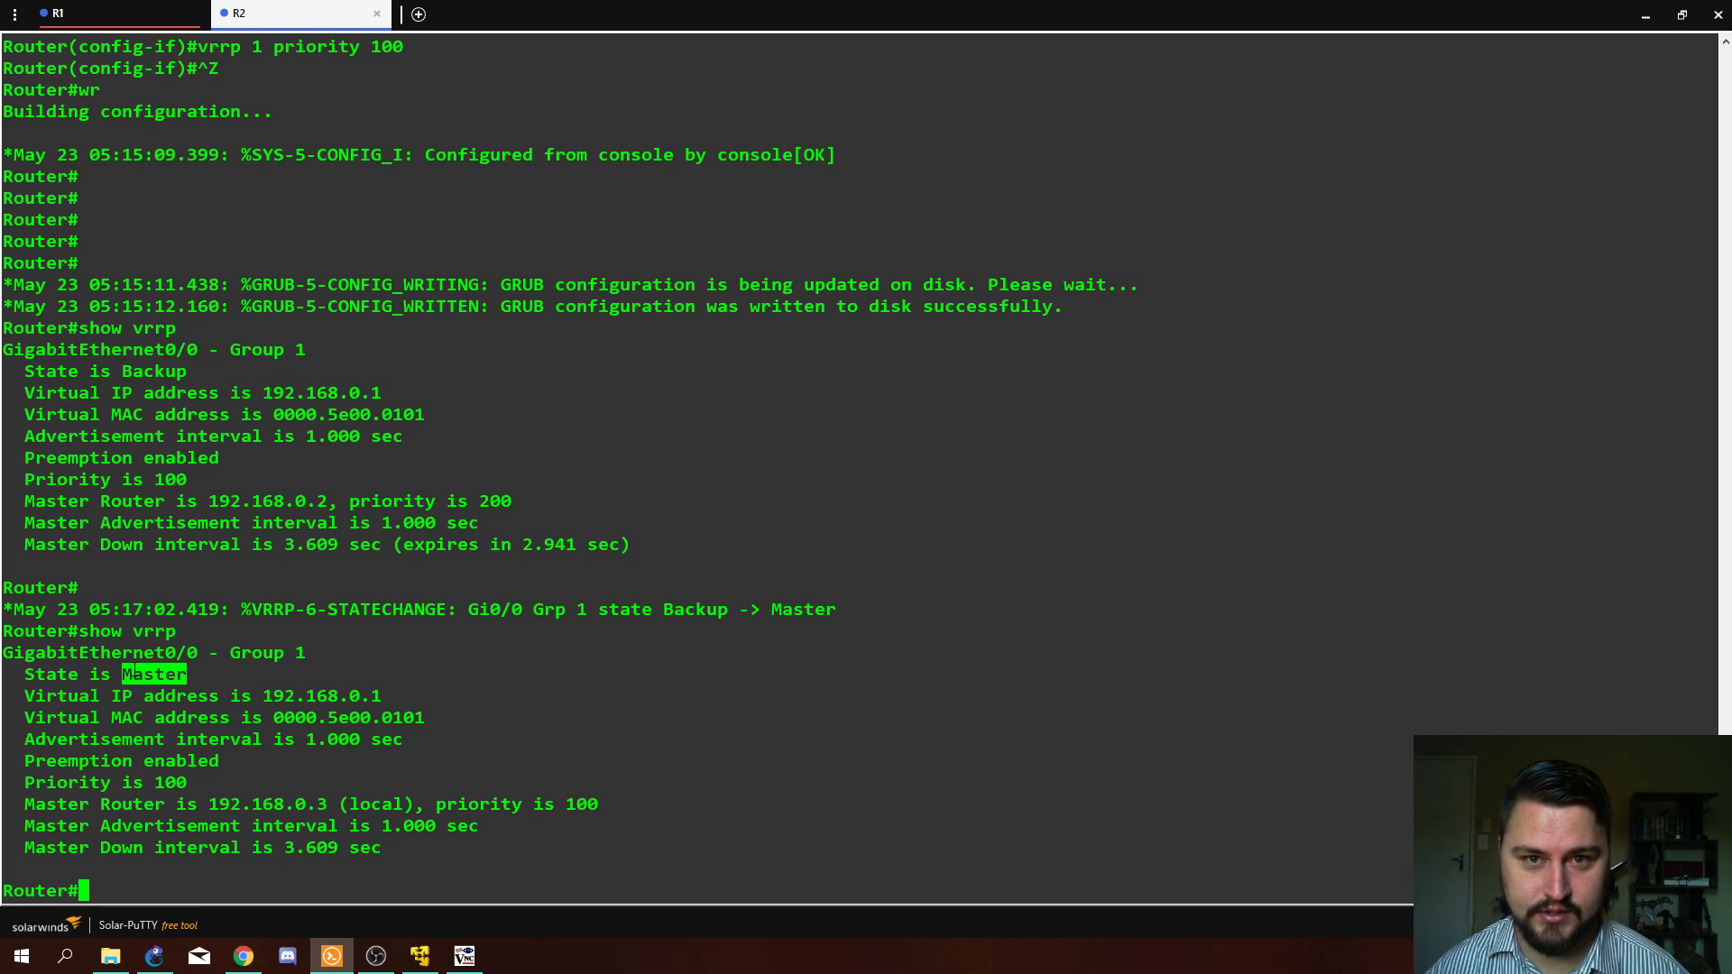